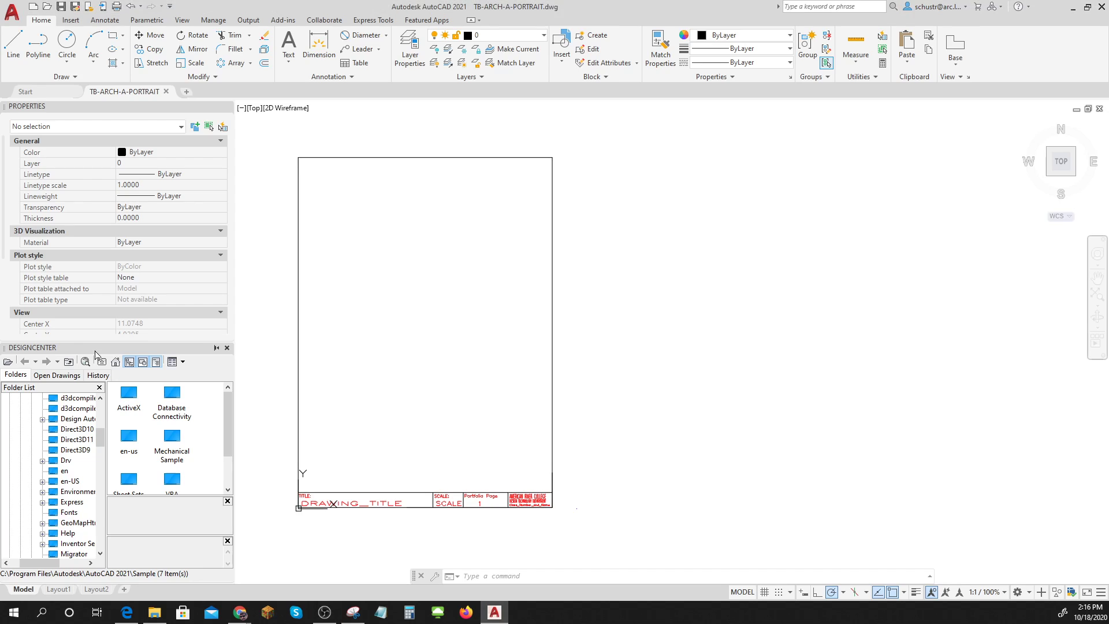
# Browse the open drawing TB-ARCH-A-PORTRAIT.dwg in DesignCenter and list its layers
pyautogui.click(56, 376)
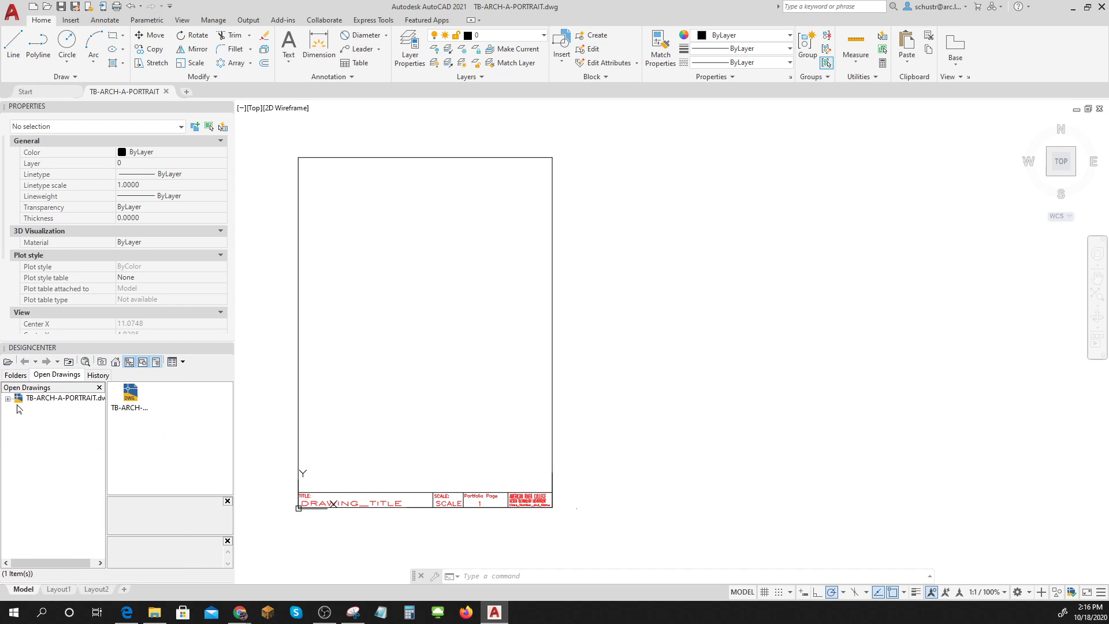
pyautogui.click(7, 399)
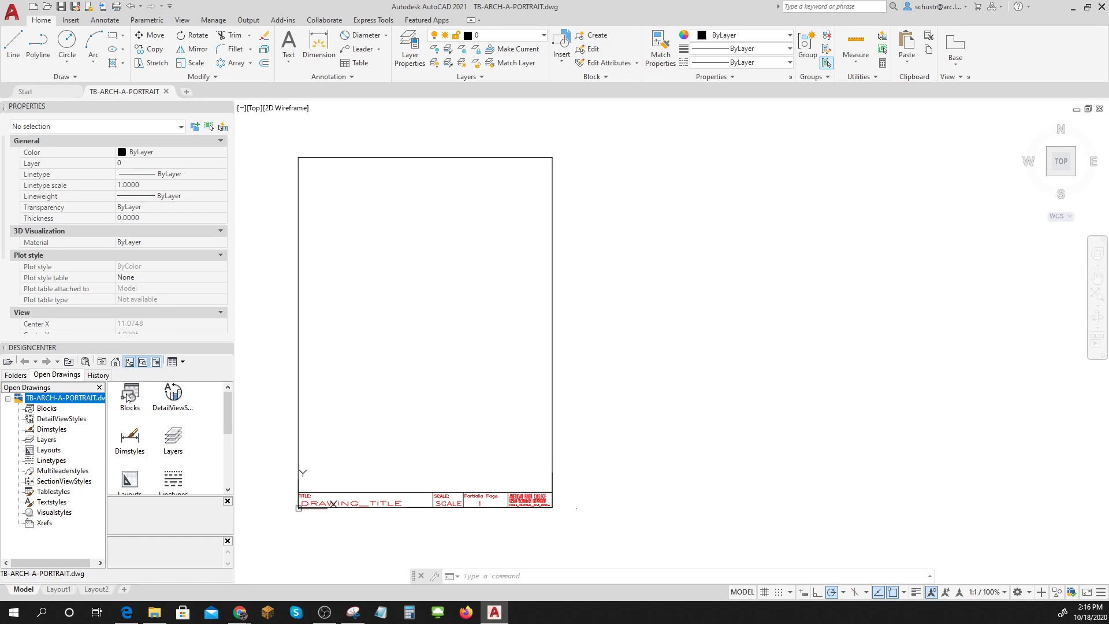
pyautogui.click(173, 442)
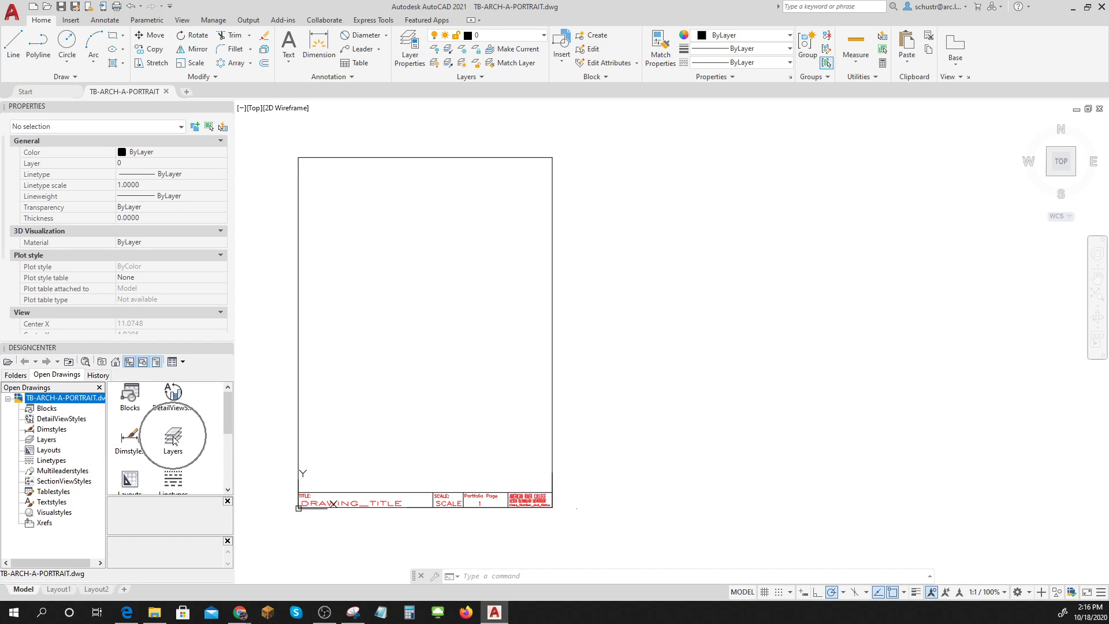
pyautogui.doubleClick(167, 444)
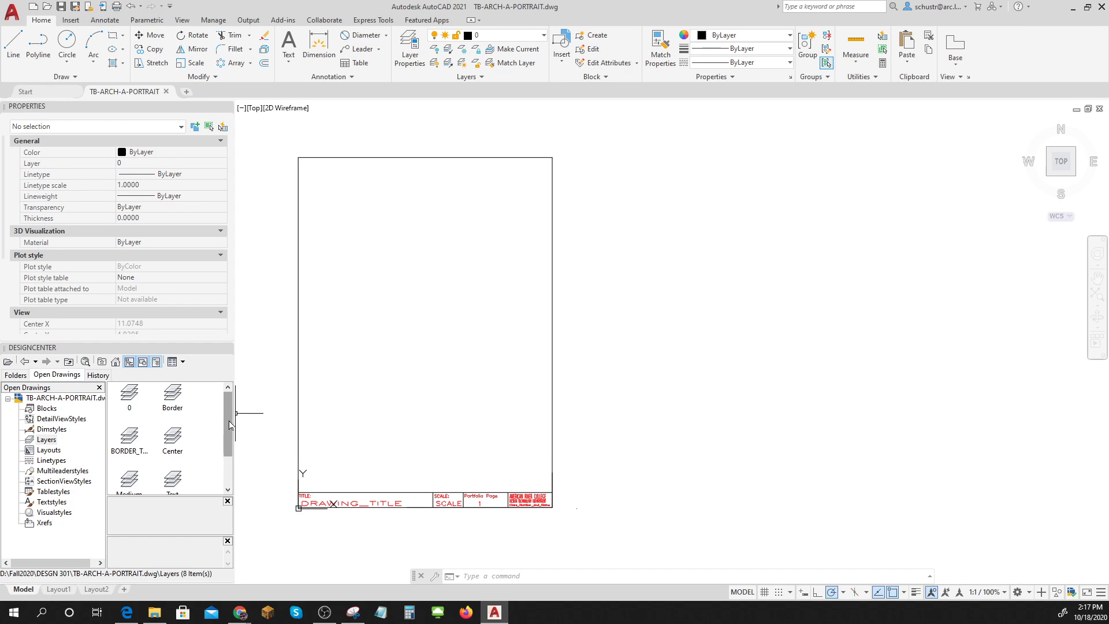
pyautogui.moveTo(229, 425); pyautogui.dragTo(228, 470)
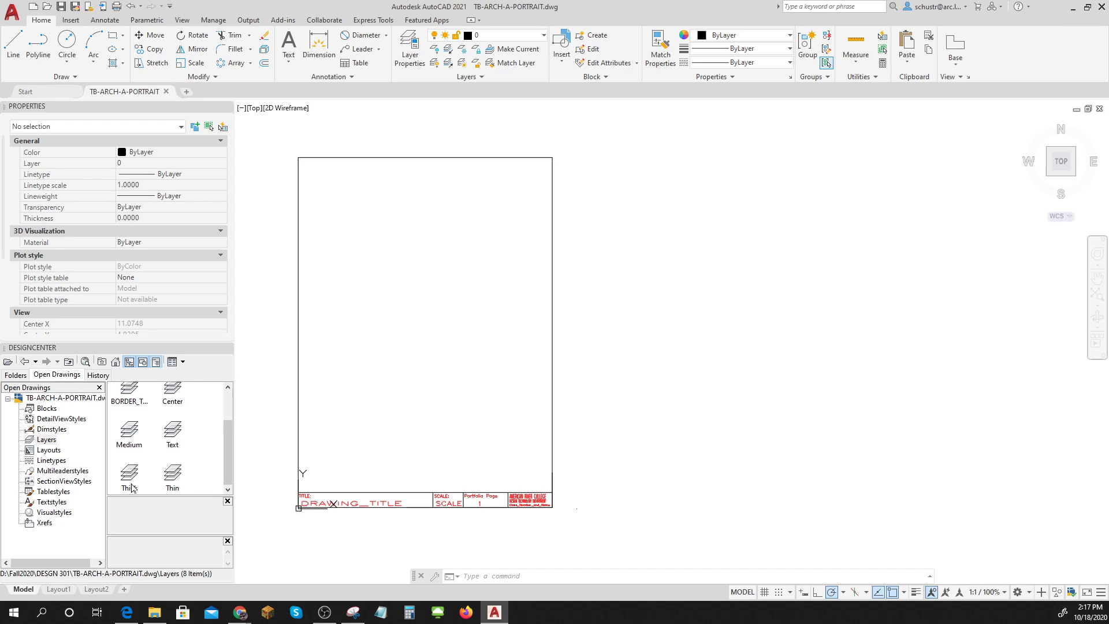
pyautogui.moveTo(228, 460); pyautogui.dragTo(228, 432)
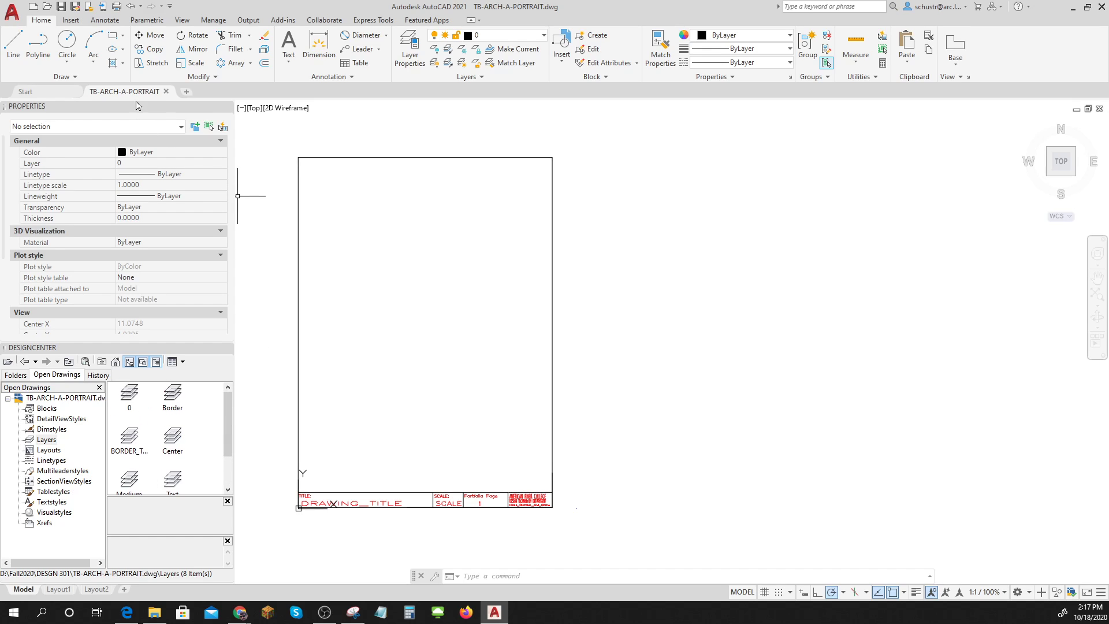
# Create a new blank drawing and turn off its grid display
pyautogui.moveTo(132, 94)
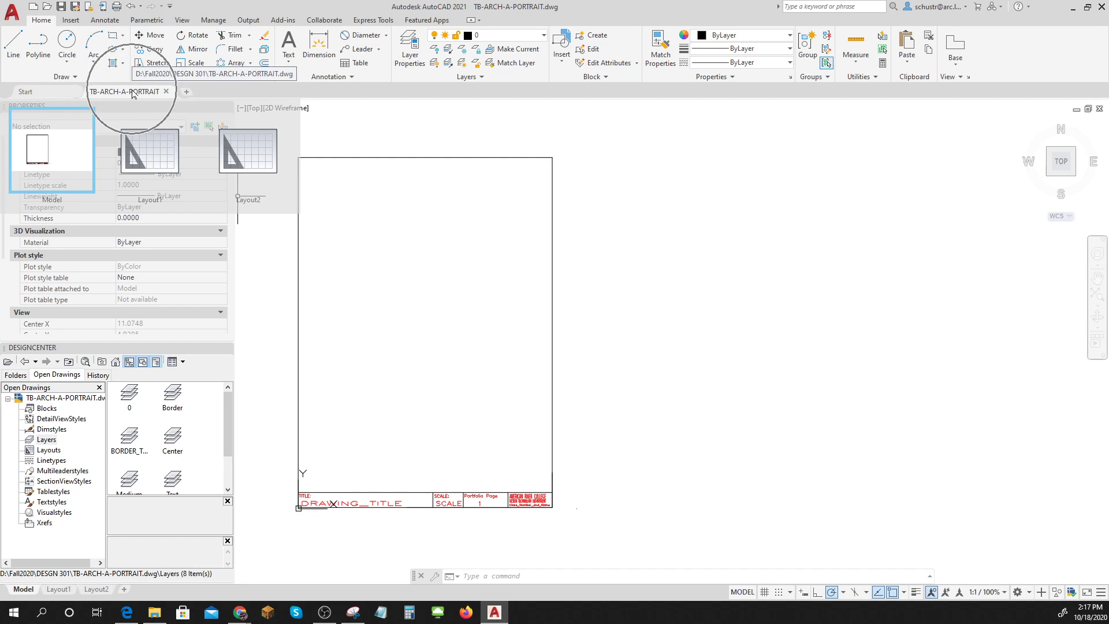
pyautogui.click(187, 92)
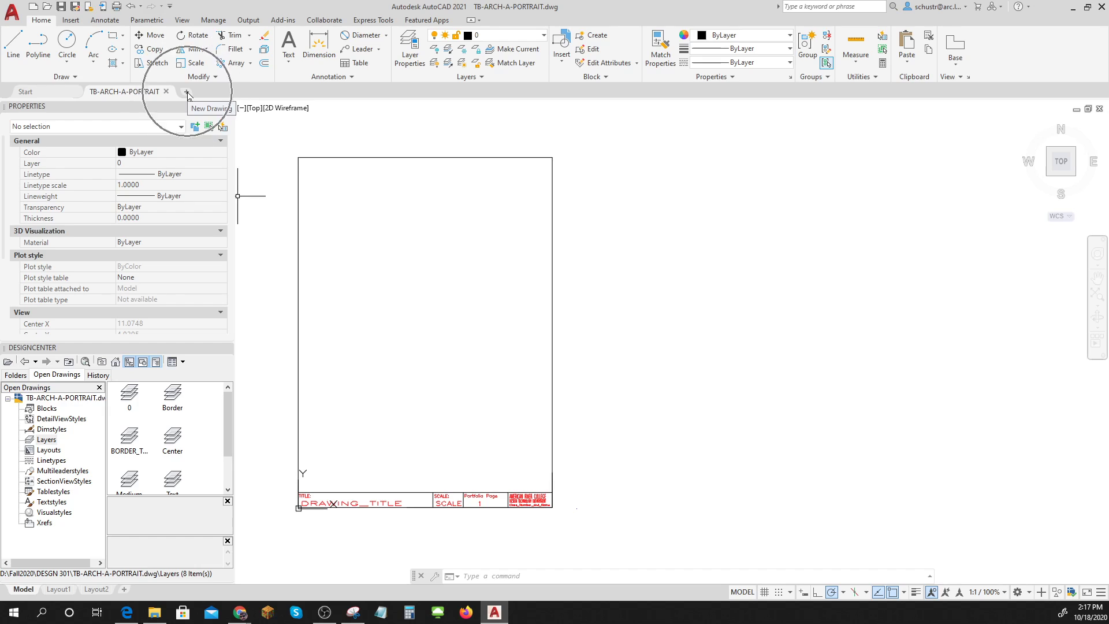
pyautogui.click(187, 92)
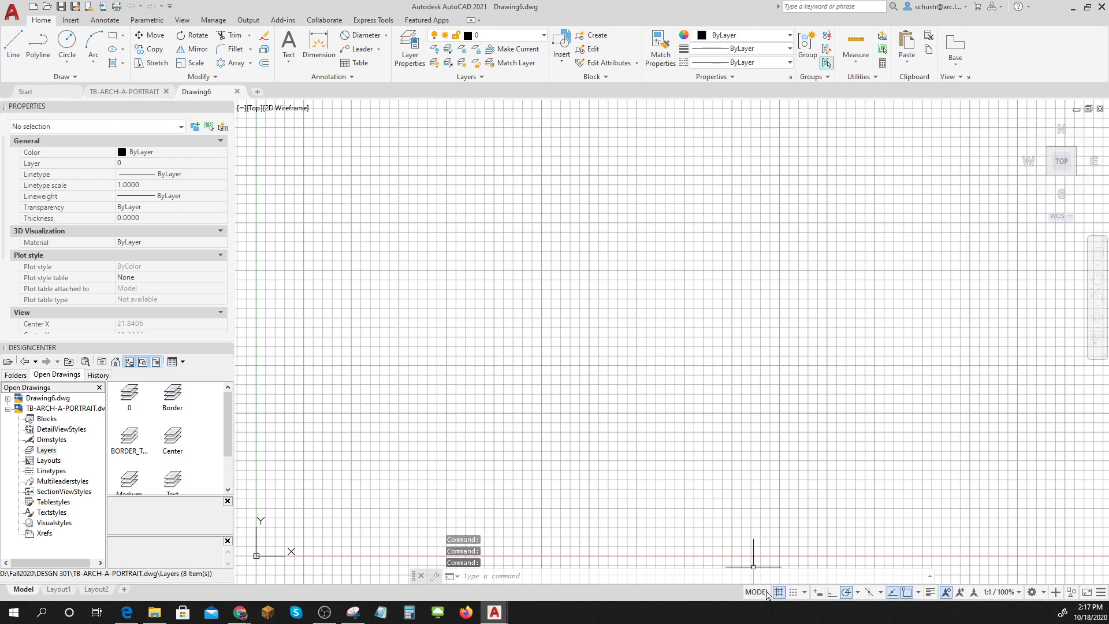
pyautogui.click(783, 595)
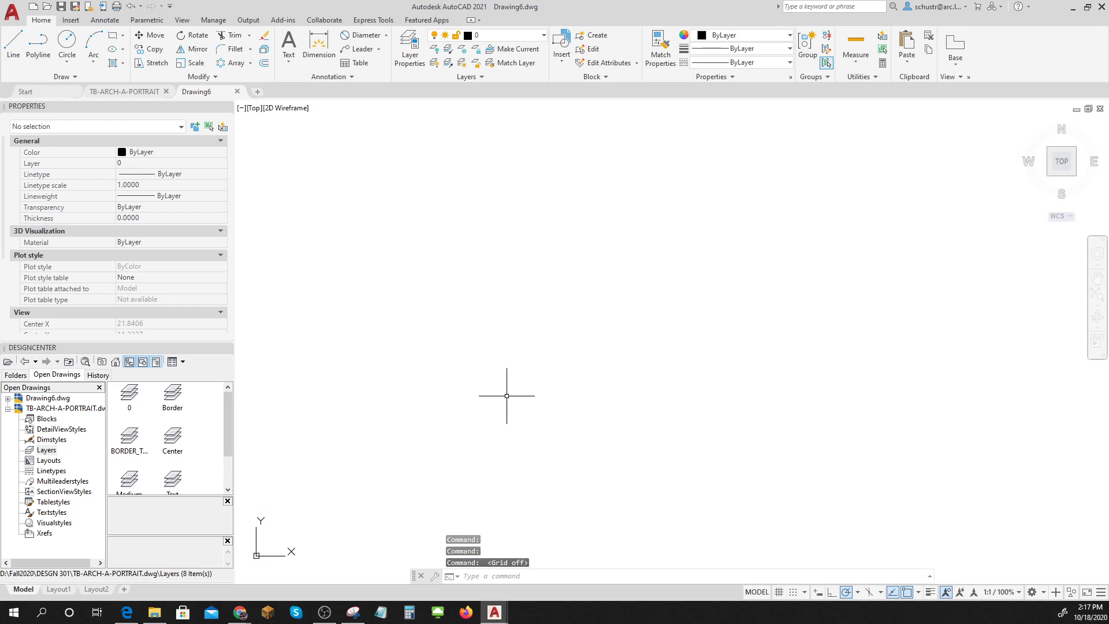
# Set the angle precision to 0.00 in the new drawing's units
pyautogui.write('UJI')
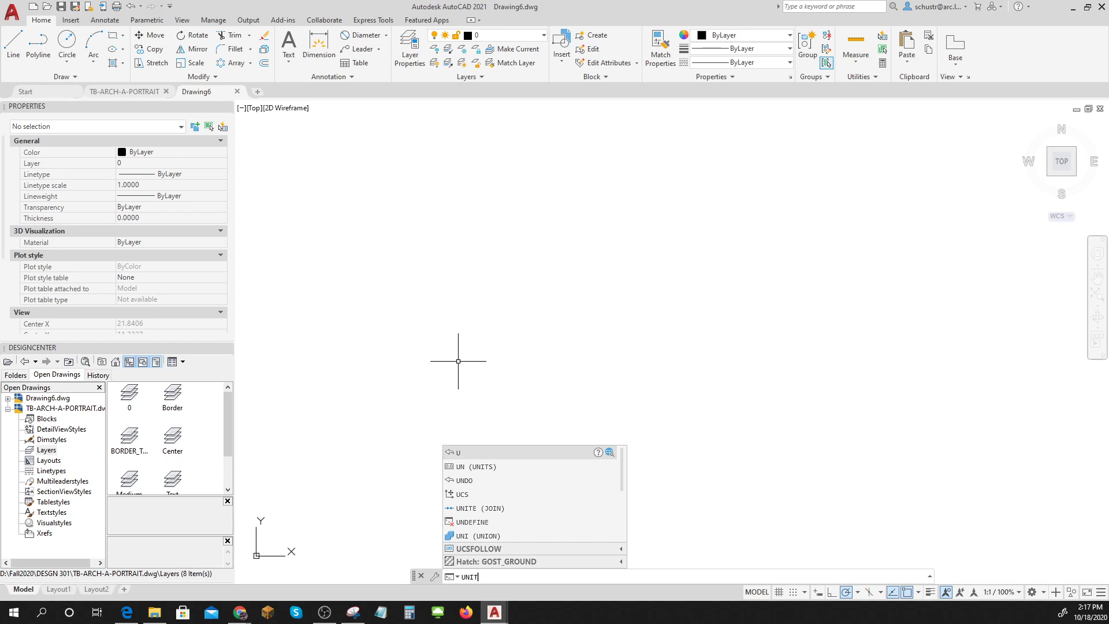
pyautogui.write('NIT')
pyautogui.press('Return')
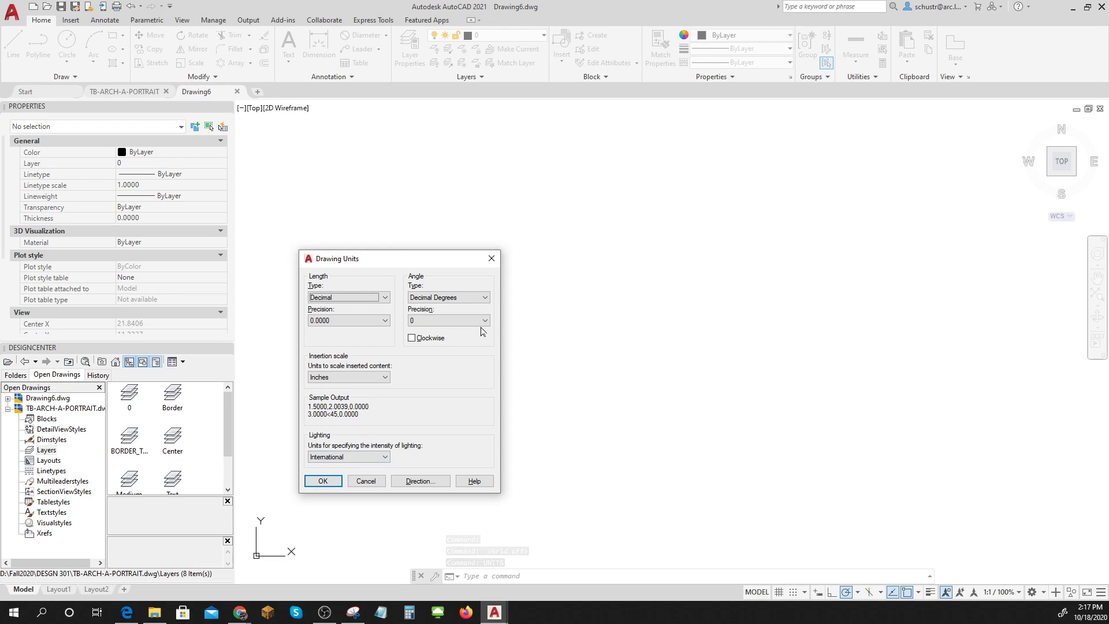
pyautogui.click(448, 320)
pyautogui.click(437, 349)
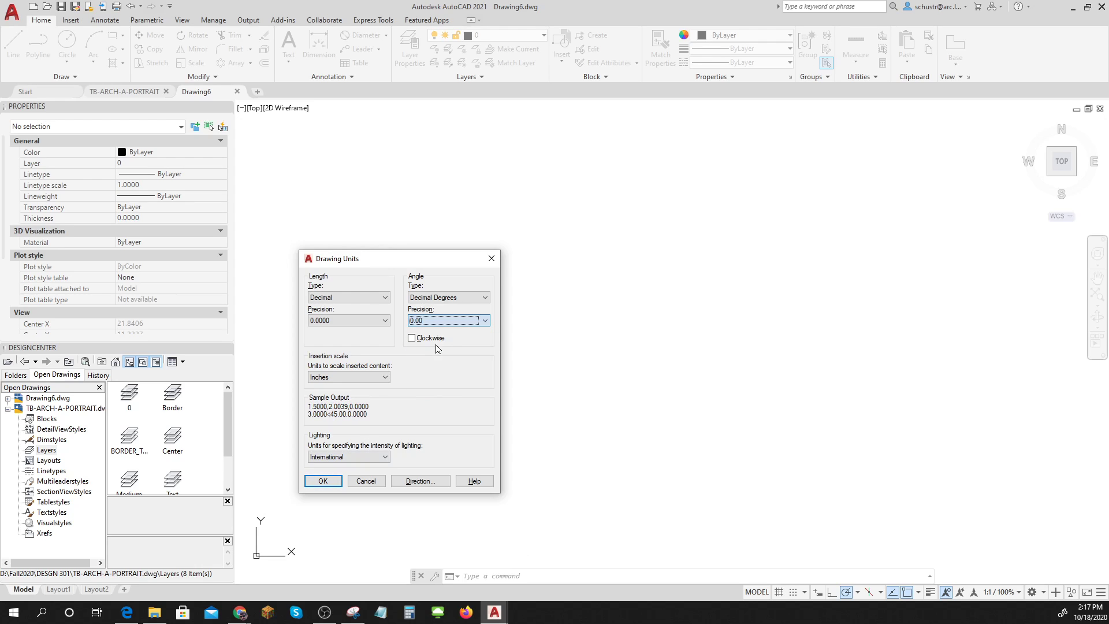
pyautogui.click(322, 482)
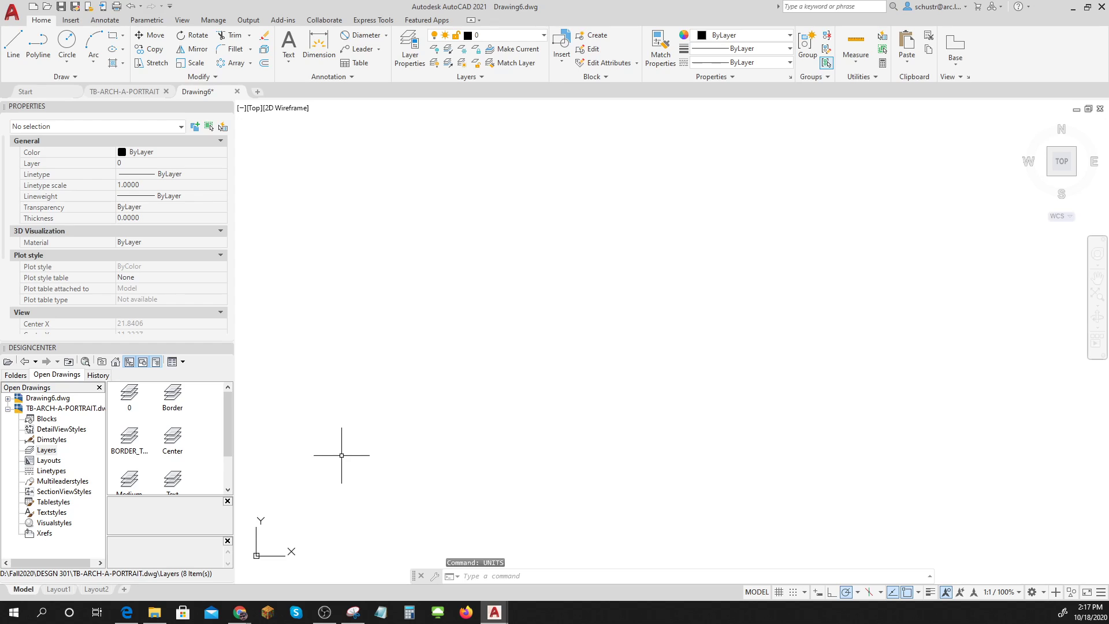
# Copy the Thick, Thin, Medium and Text layers from TB-ARCH-A-PORTRAIT.dwg into the new drawing and check its layer list
pyautogui.click(542, 35)
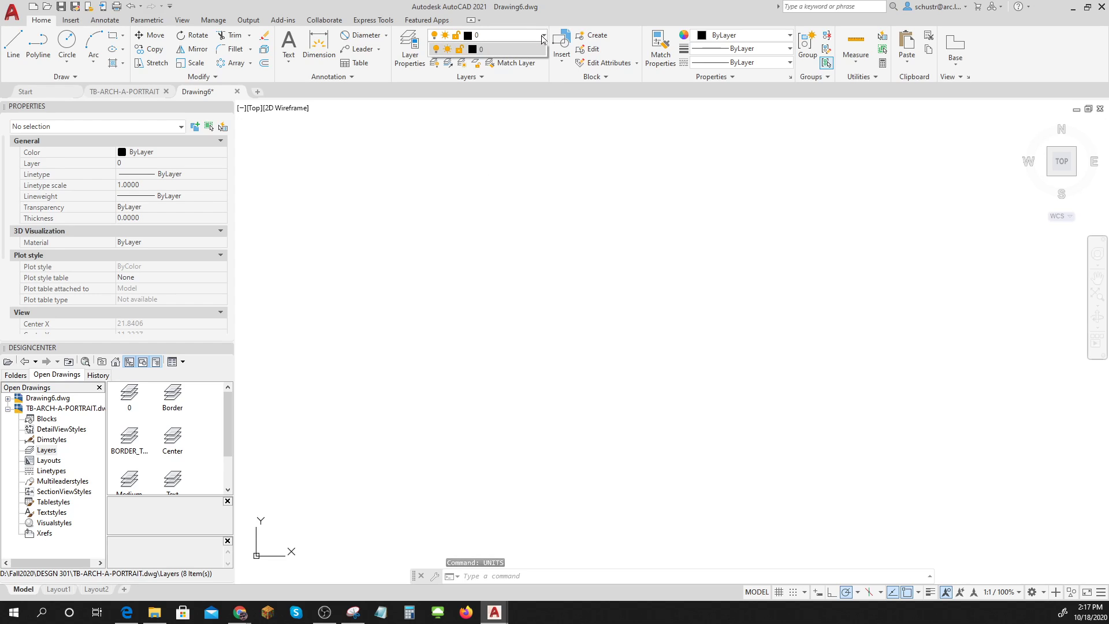
pyautogui.click(428, 312)
pyautogui.moveTo(228, 419); pyautogui.dragTo(231, 449)
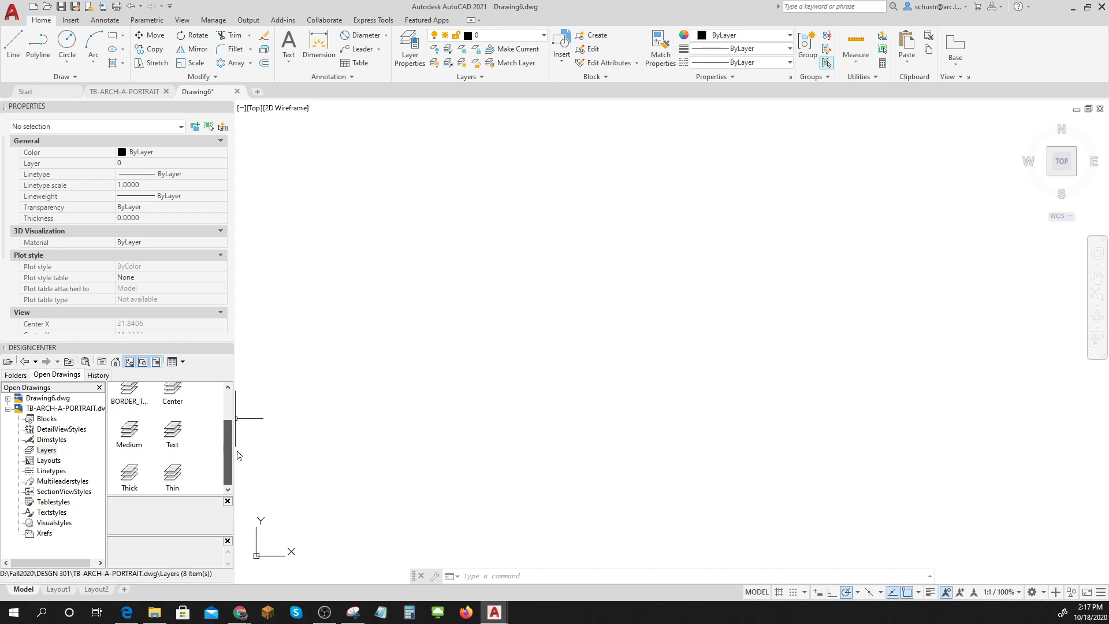
pyautogui.click(128, 481)
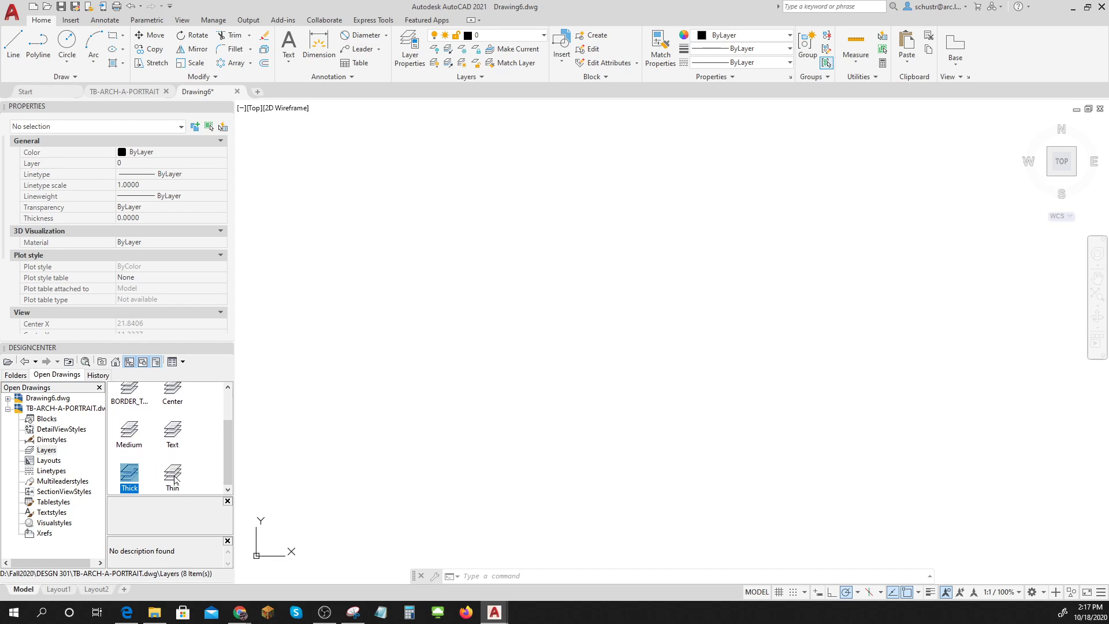
pyautogui.keyDown('ctrl'); pyautogui.click(174, 479); pyautogui.keyUp('ctrl')
pyautogui.keyDown('ctrl'); pyautogui.click(131, 442); pyautogui.keyUp('ctrl')
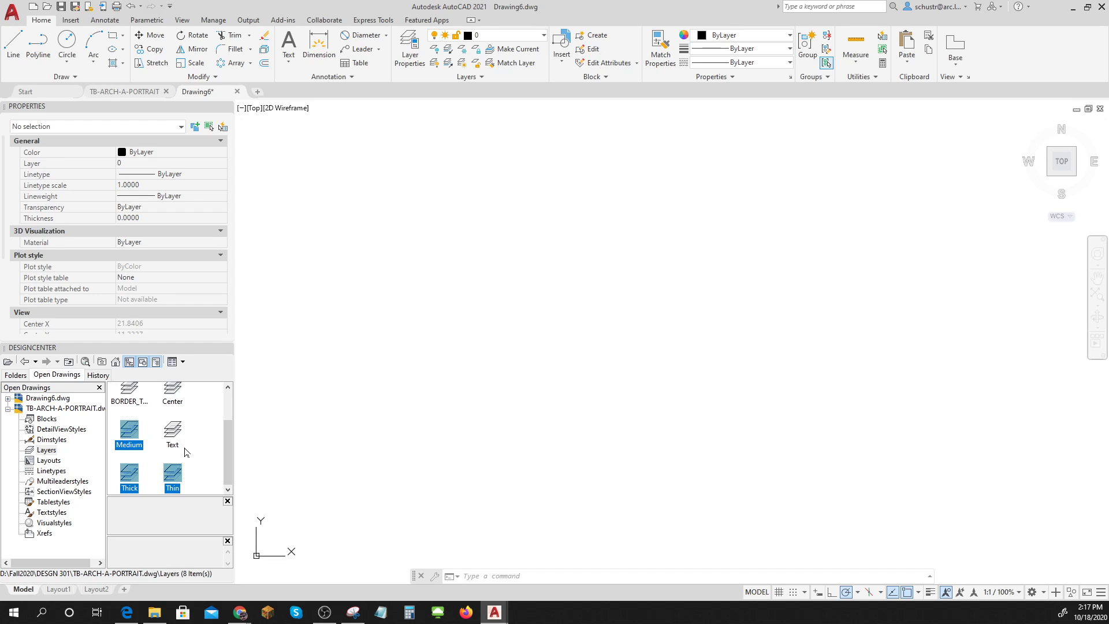
pyautogui.keyDown('ctrl'); pyautogui.click(174, 434); pyautogui.keyUp('ctrl')
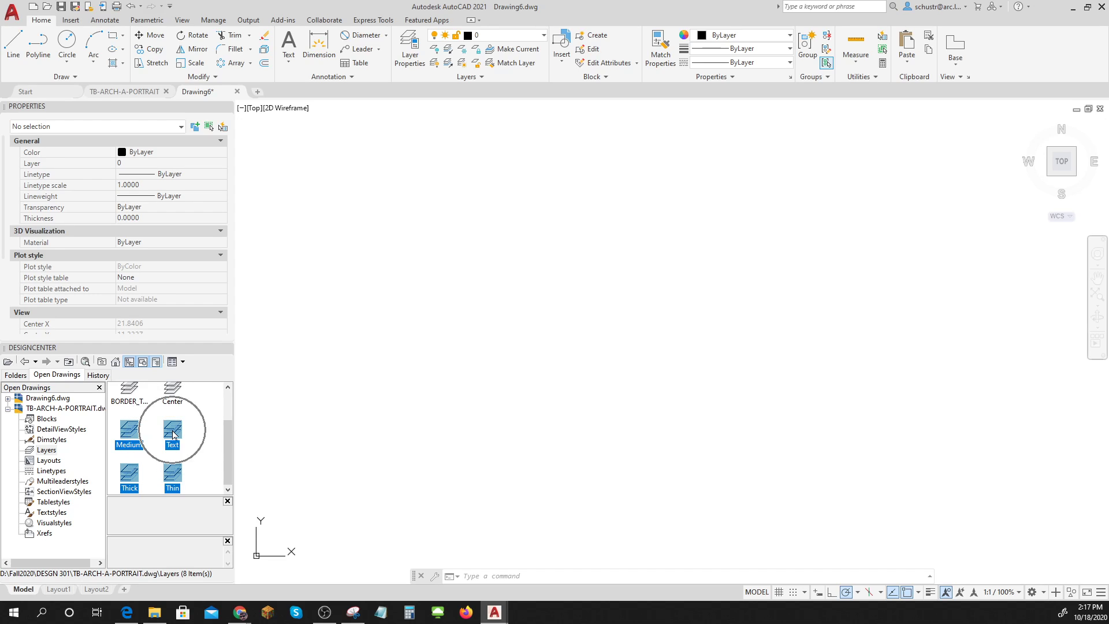
pyautogui.moveTo(173, 435)
pyautogui.mouseDown()
pyautogui.moveTo(320, 428)
pyautogui.moveTo(531, 366)
pyautogui.mouseUp()
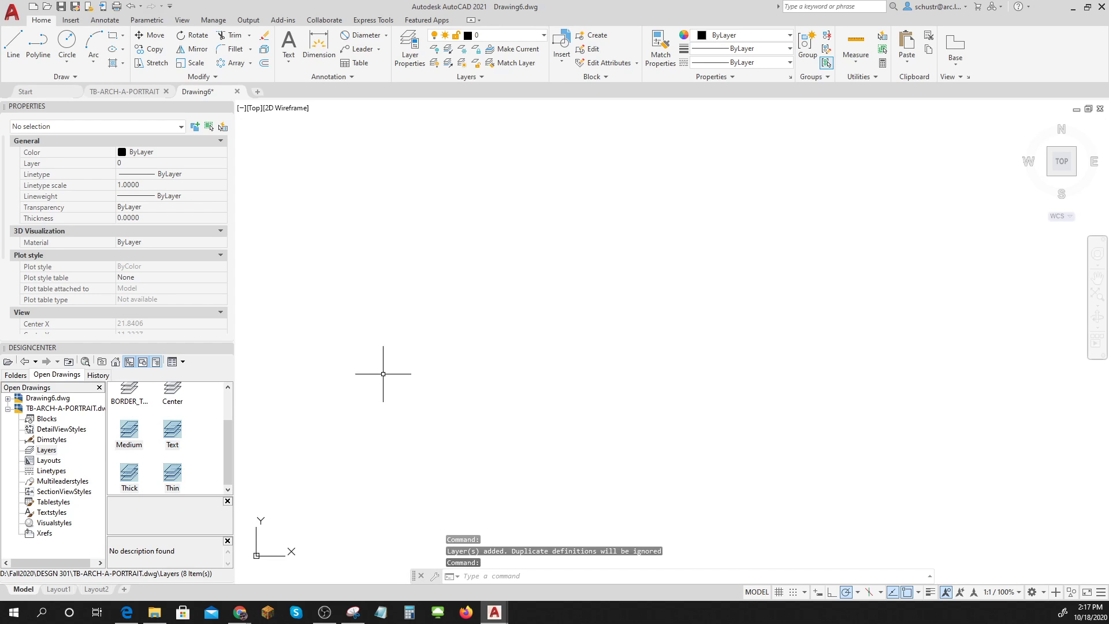
pyautogui.moveTo(169, 435)
pyautogui.mouseDown()
pyautogui.moveTo(253, 444)
pyautogui.moveTo(498, 398)
pyautogui.mouseUp()
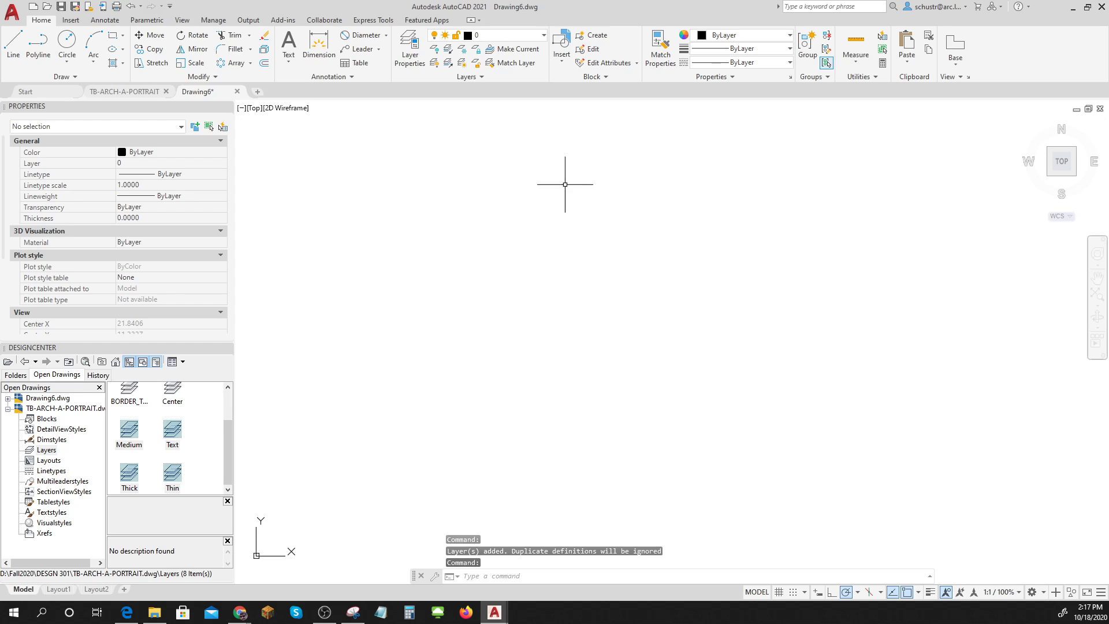
pyautogui.click(540, 36)
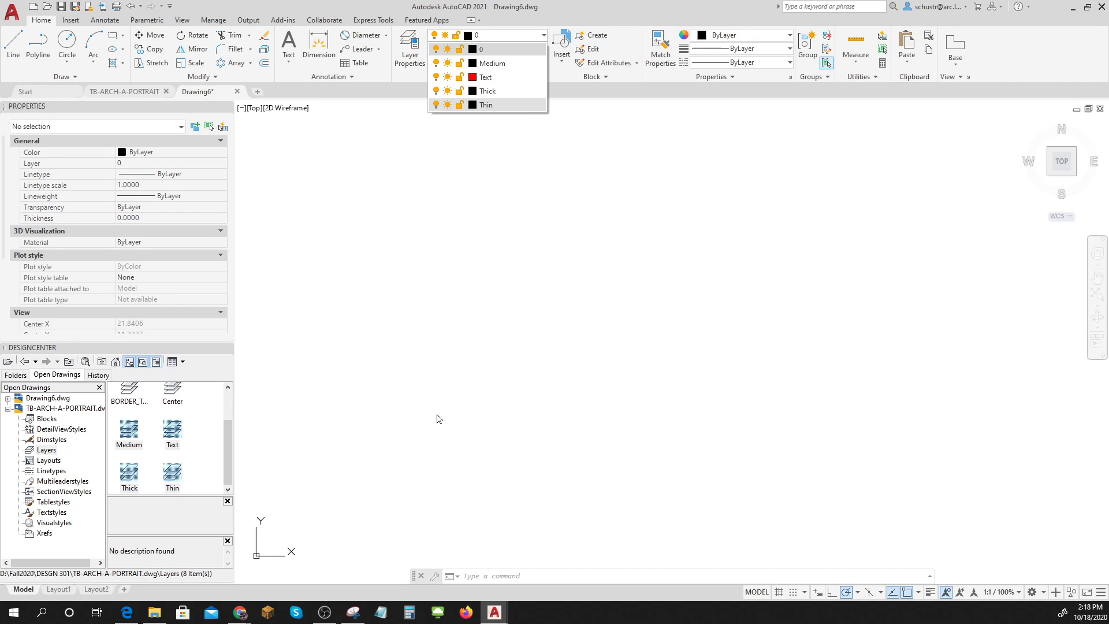
pyautogui.click(283, 460)
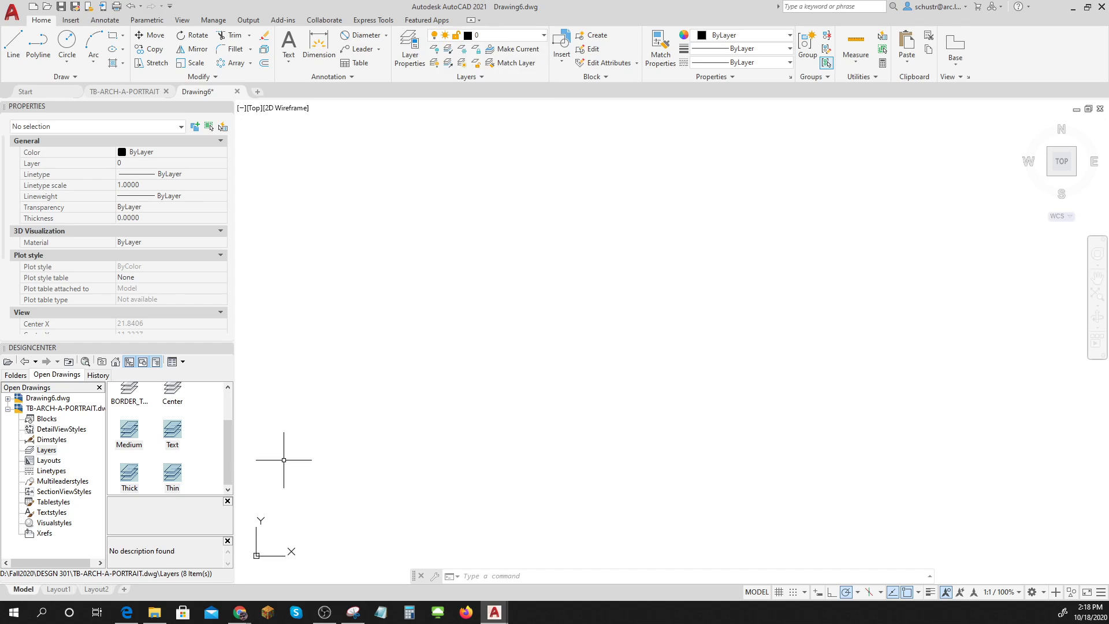
pyautogui.moveTo(225, 452); pyautogui.dragTo(233, 407)
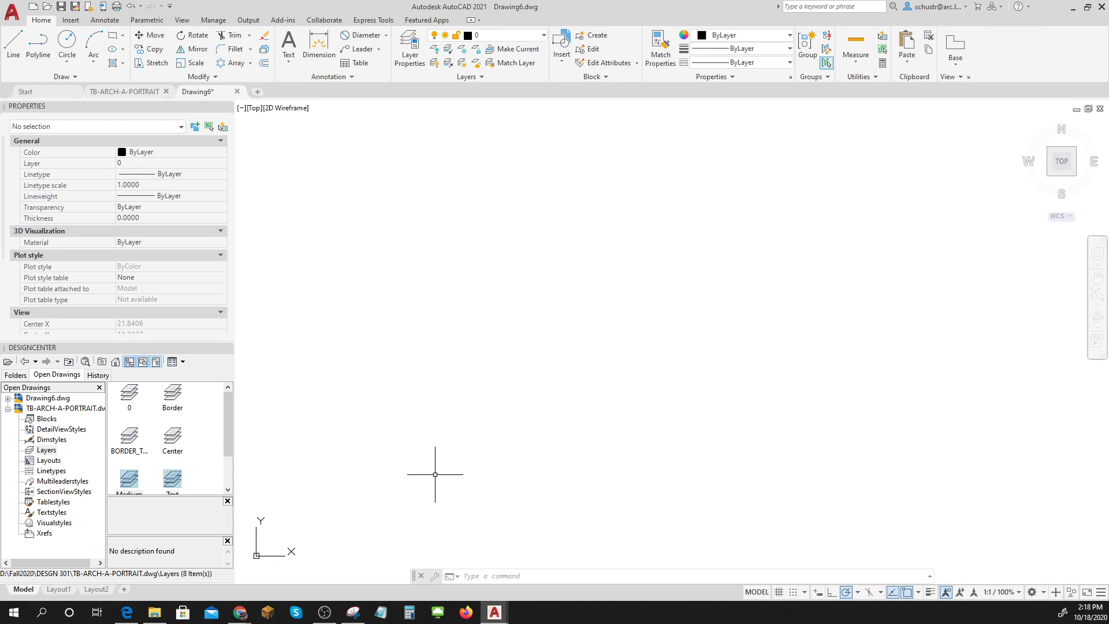
# Switch the new drawing from model space to Layout1
pyautogui.moveTo(62, 592)
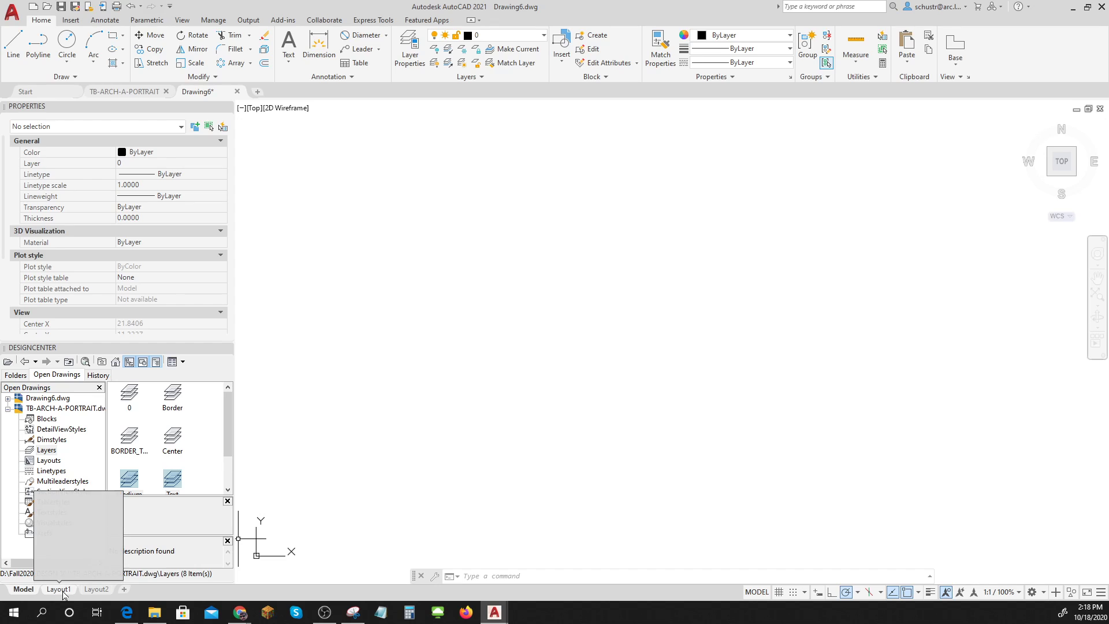
pyautogui.click(59, 589)
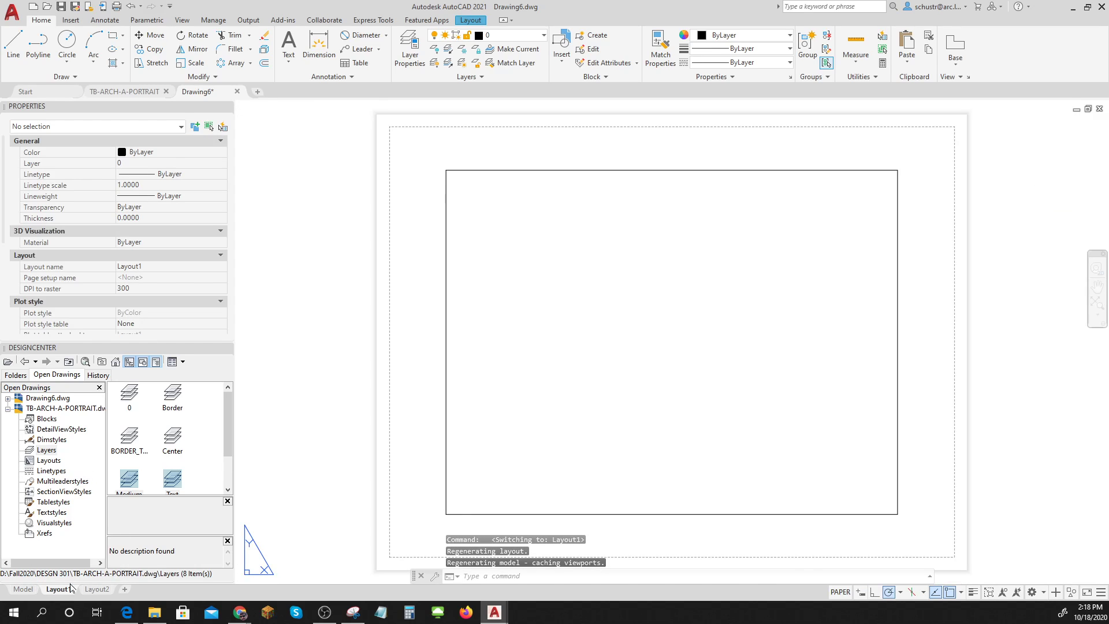
pyautogui.scroll(-2, 568, 366)
pyautogui.scroll(2, 555, 345)
pyautogui.moveTo(555, 345); pyautogui.dragTo(531, 299, button='middle')
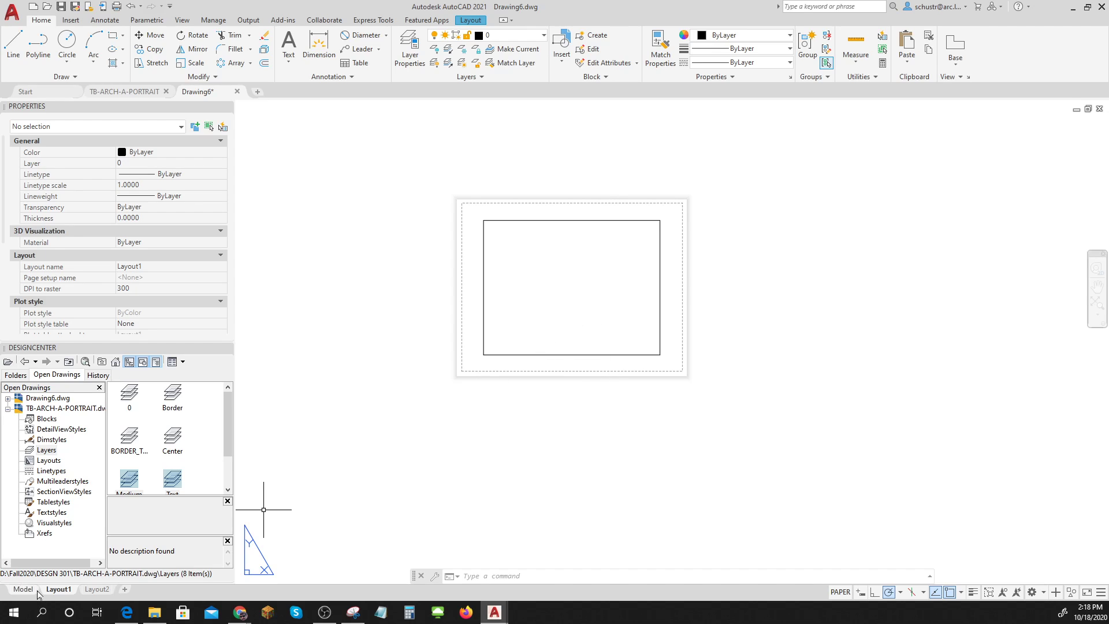
# Modify Layout1's page setup to use the AutoCAD PDF (General Documentation).pc3 plotter with portrait drawing orientation
pyautogui.rightClick(60, 590)
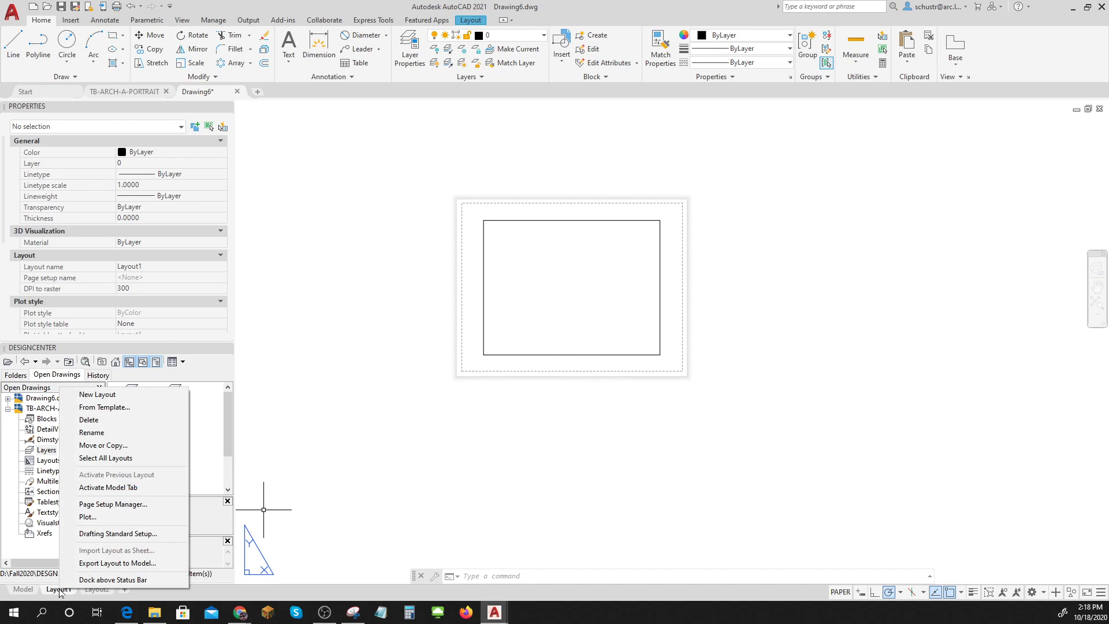
pyautogui.click(117, 505)
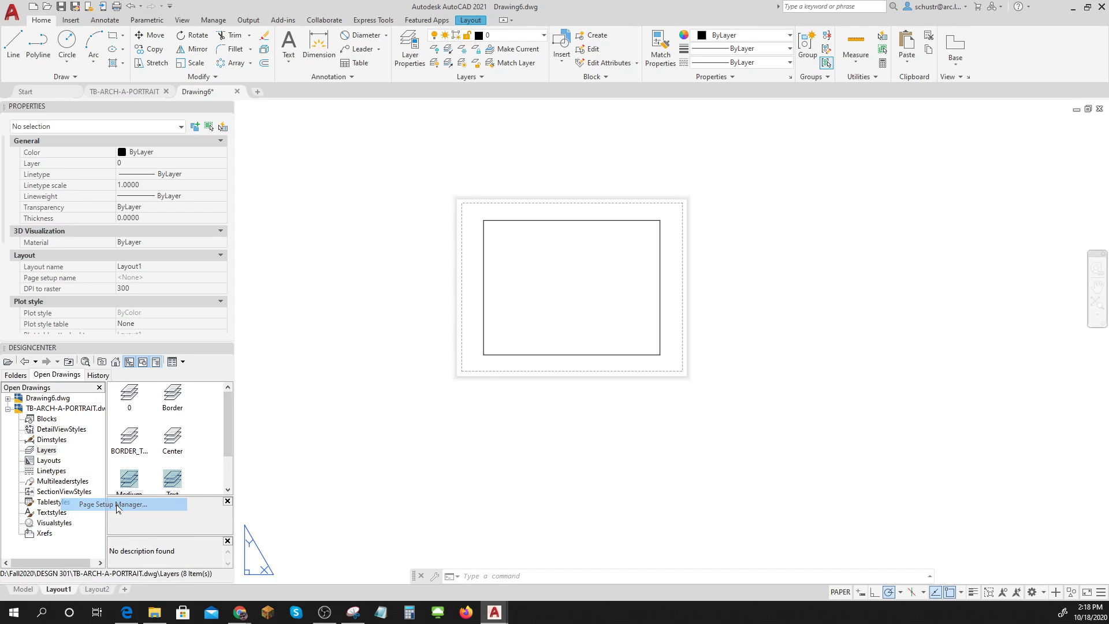
pyautogui.click(607, 341)
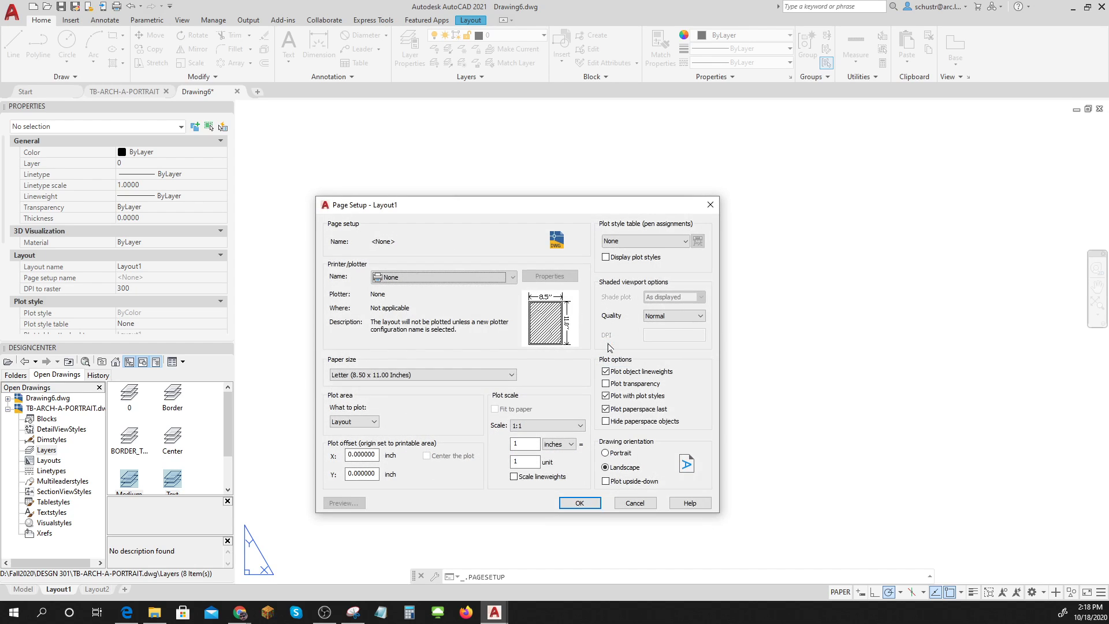
pyautogui.click(454, 282)
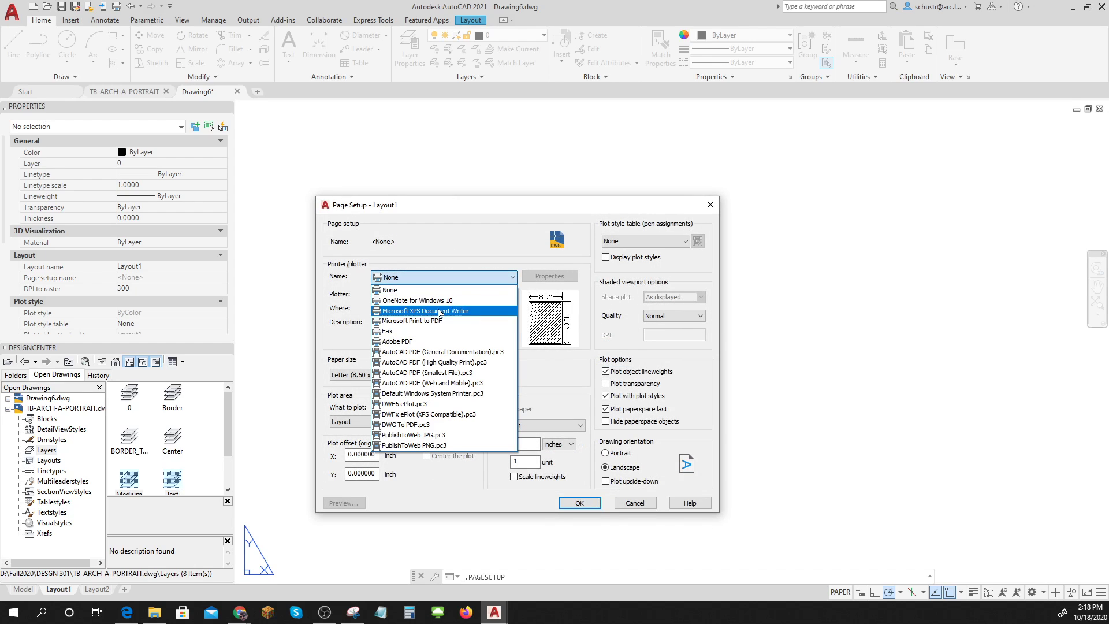
pyautogui.click(437, 353)
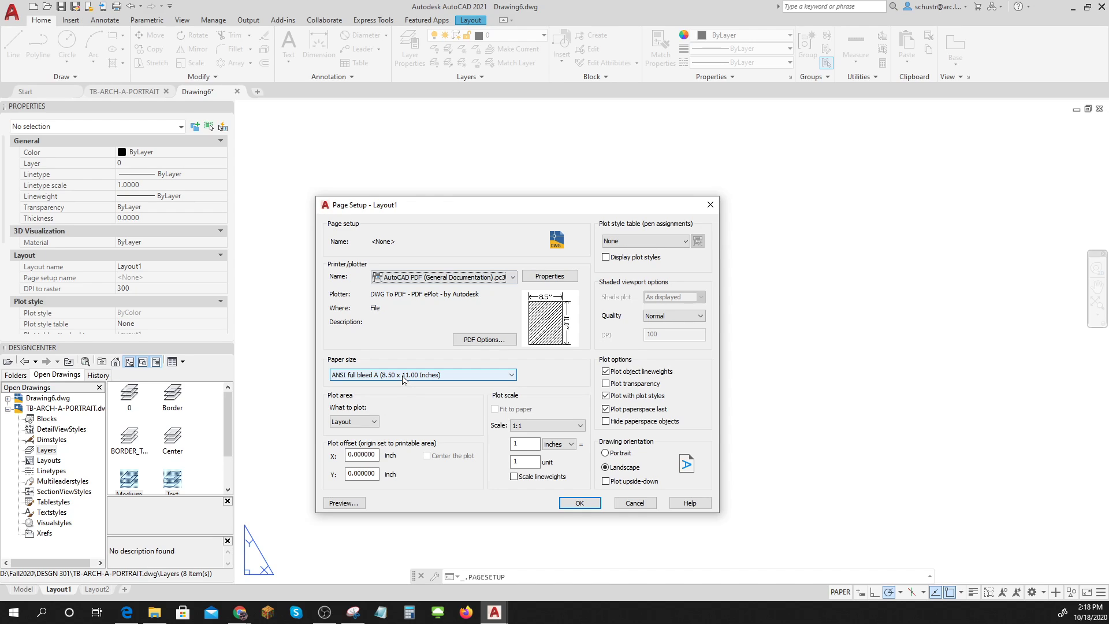
pyautogui.click(365, 423)
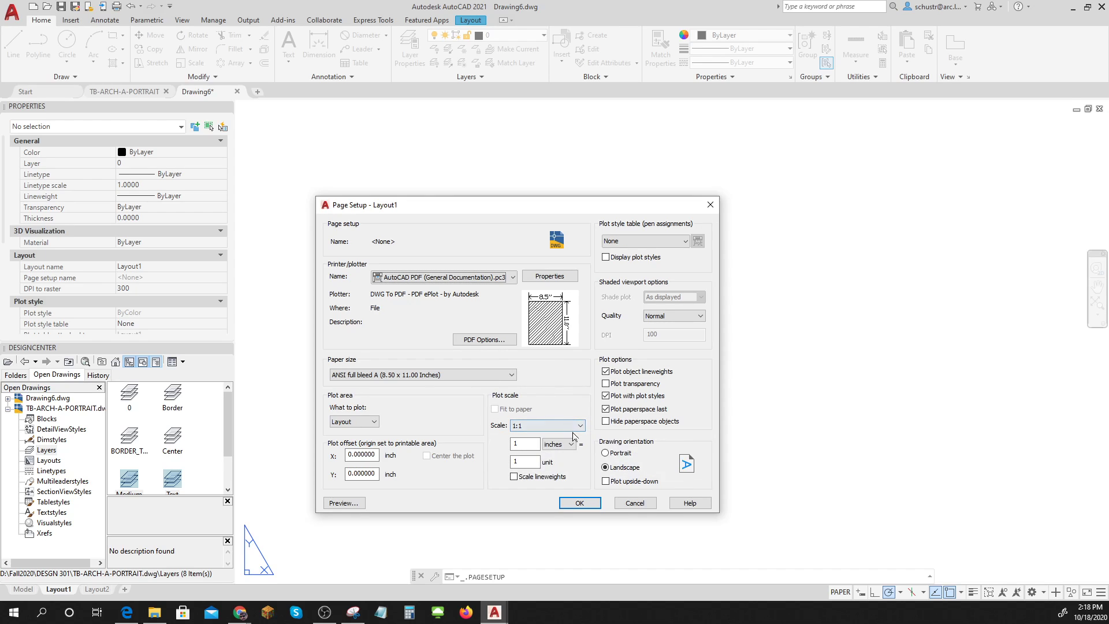
pyautogui.click(606, 454)
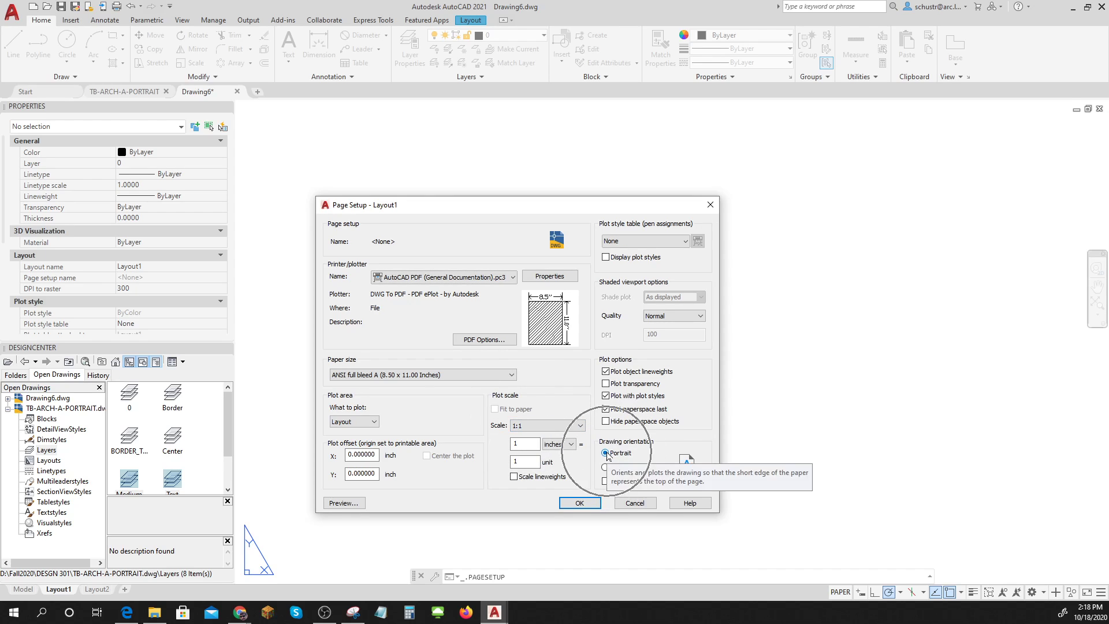
# Assign the Grayscale.ctb plot style table to Layout1, preview the plot and apply the page setup
pyautogui.click(660, 242)
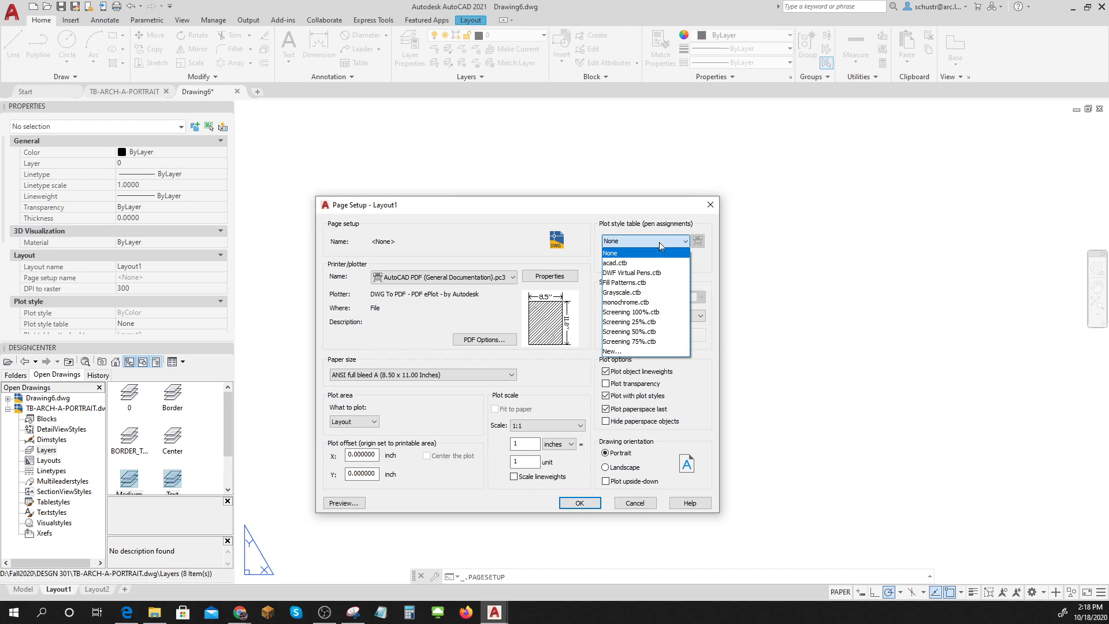
pyautogui.click(635, 295)
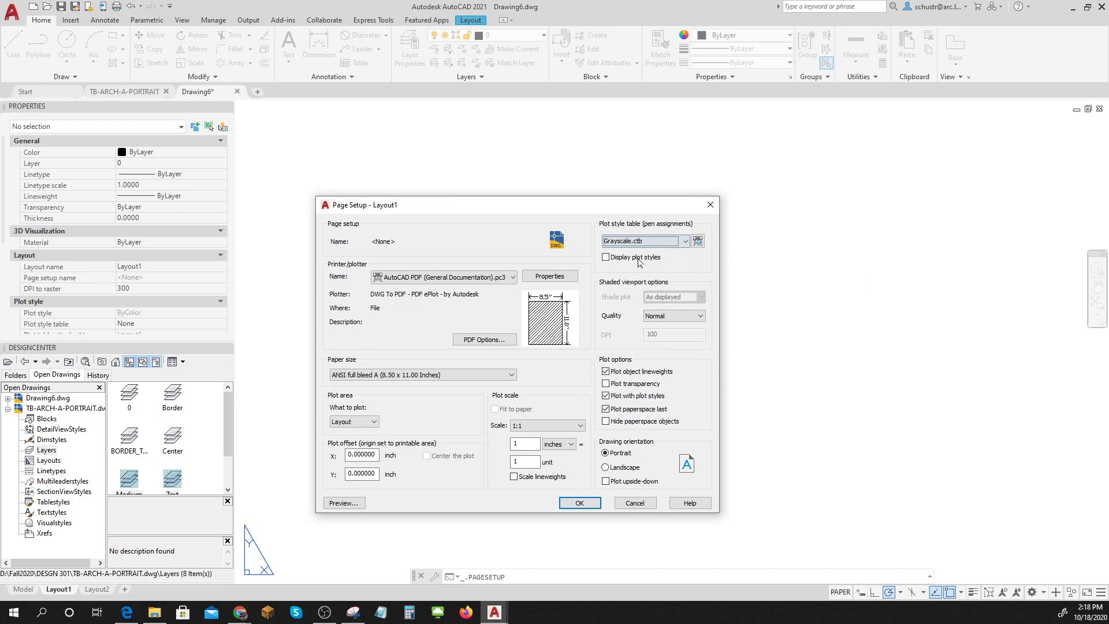
pyautogui.click(344, 504)
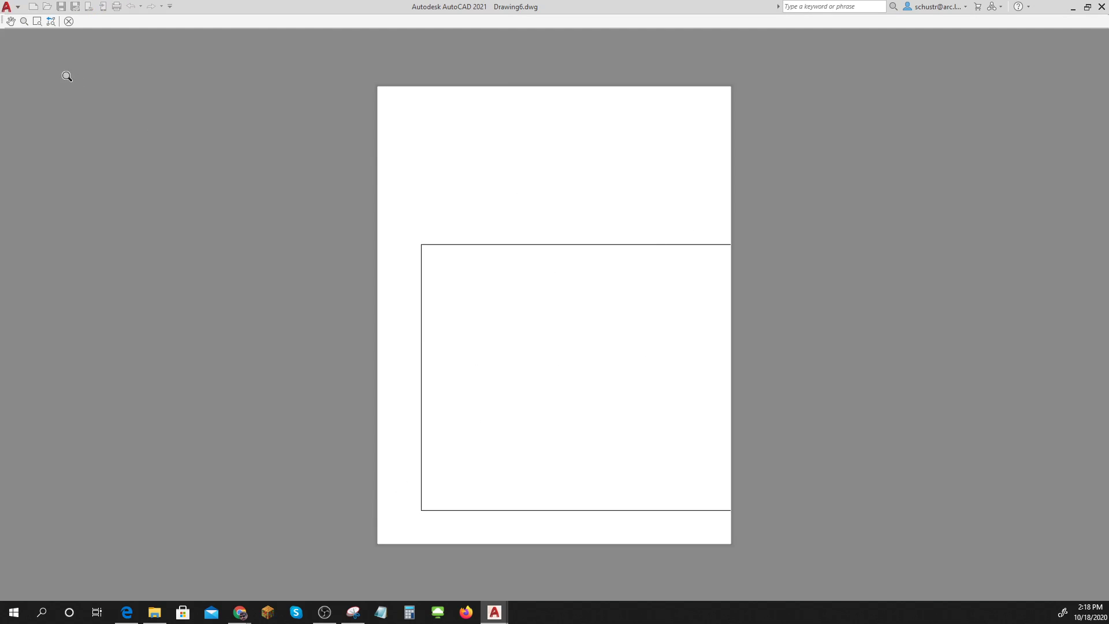
pyautogui.click(68, 23)
pyautogui.click(579, 500)
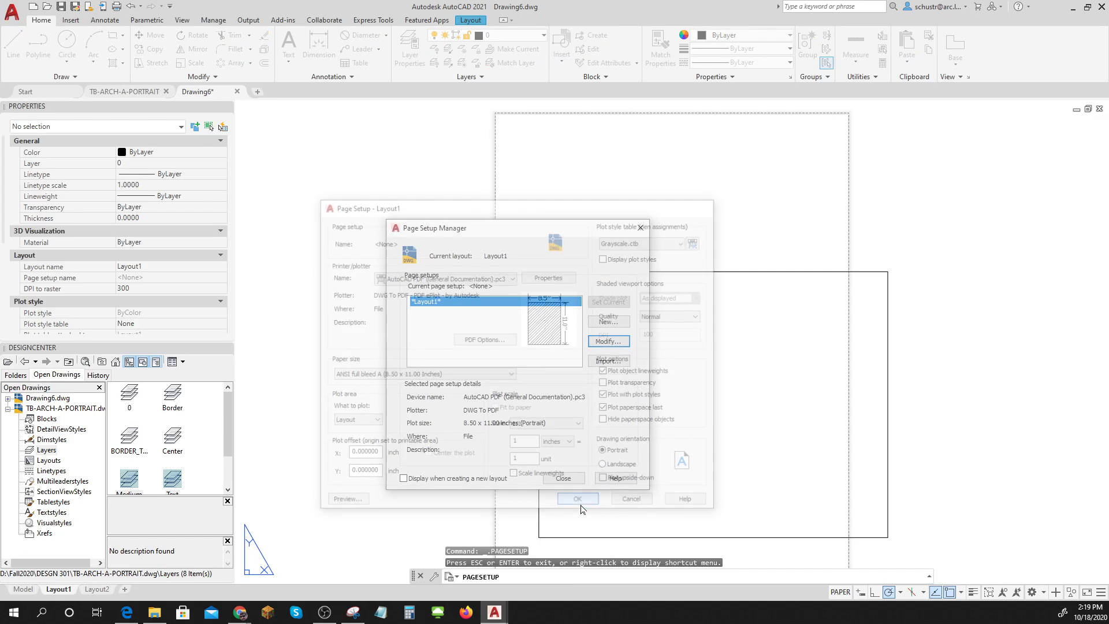
pyautogui.click(564, 478)
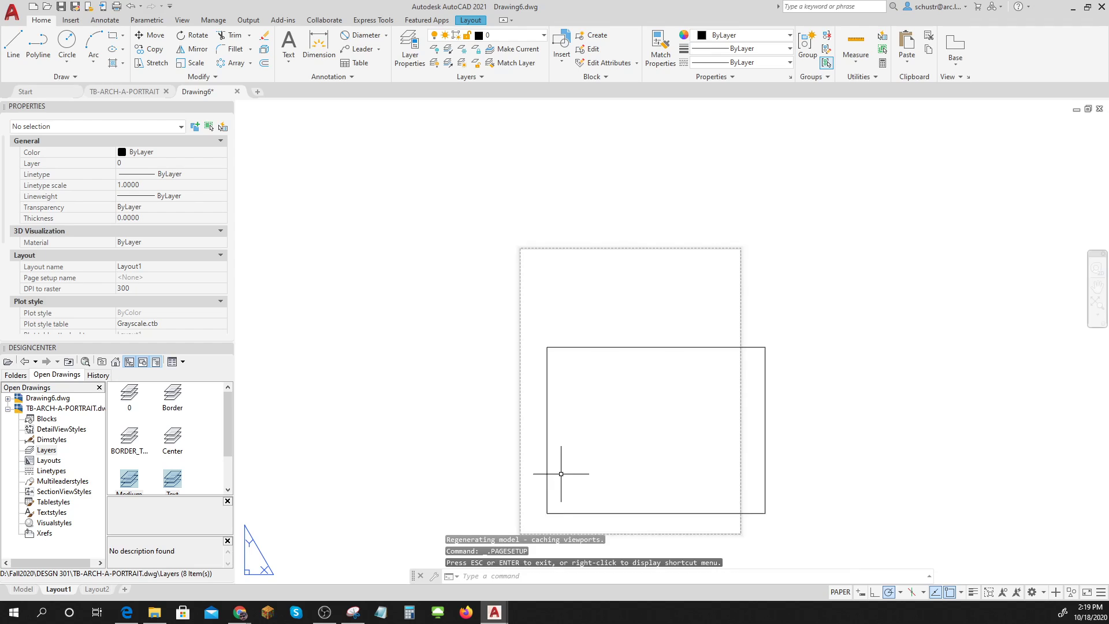
# Insert the Layout - A-Portrait-portfolio block from TB-ARCH-A-PORTRAIT.dwg at the lower-left corner of the sheet's margin in Layout1
pyautogui.scroll(-2, 561, 474)
pyautogui.moveTo(561, 474); pyautogui.dragTo(517, 417, button='middle')
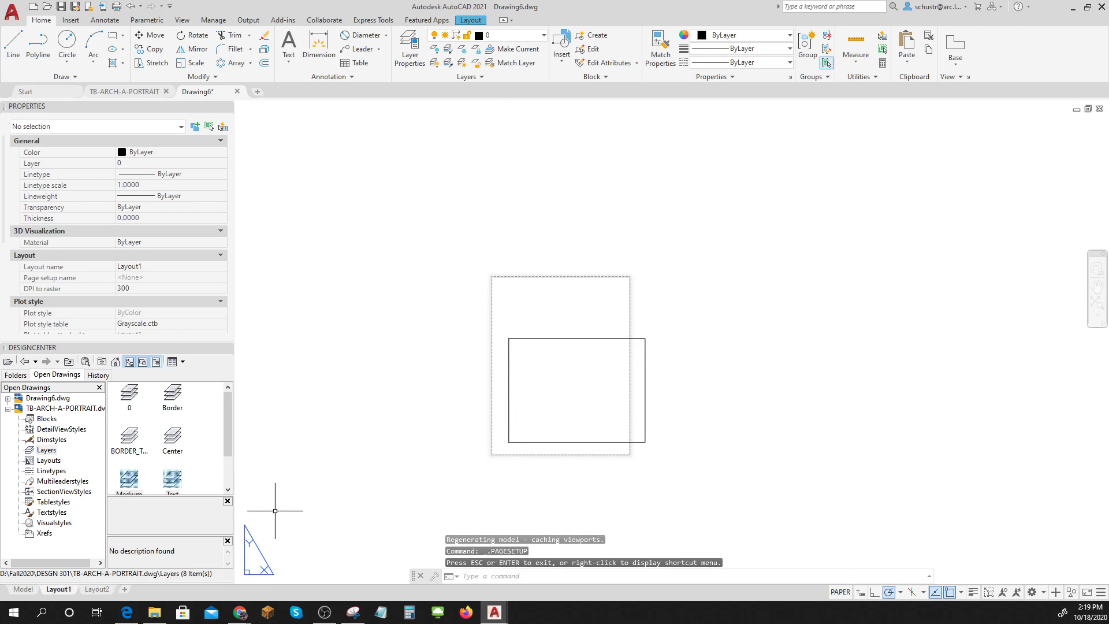
pyautogui.click(71, 21)
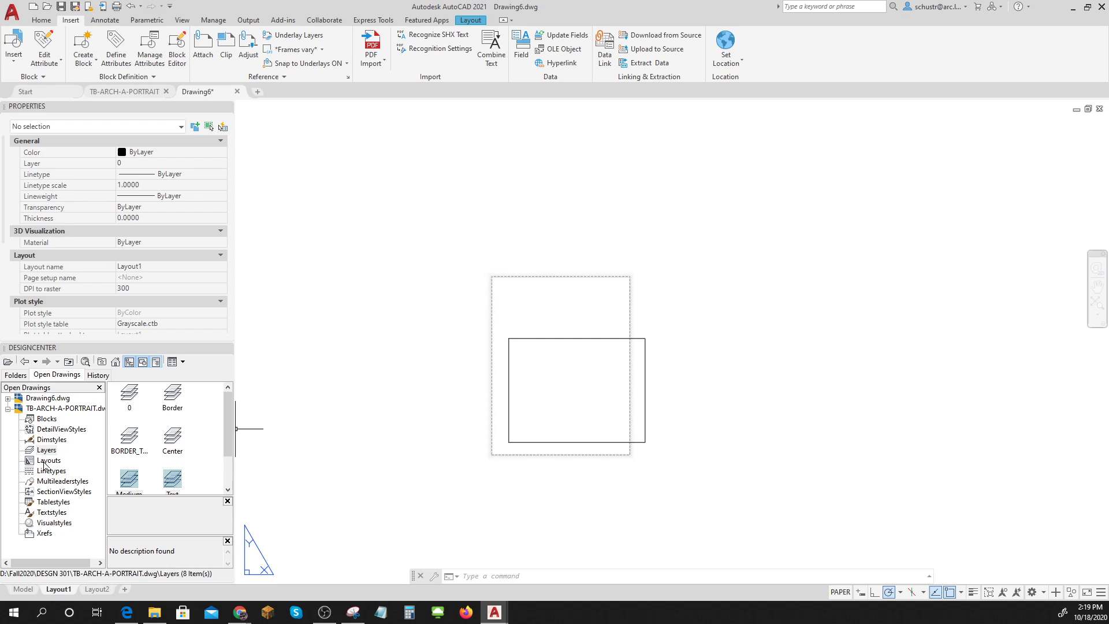
pyautogui.click(46, 418)
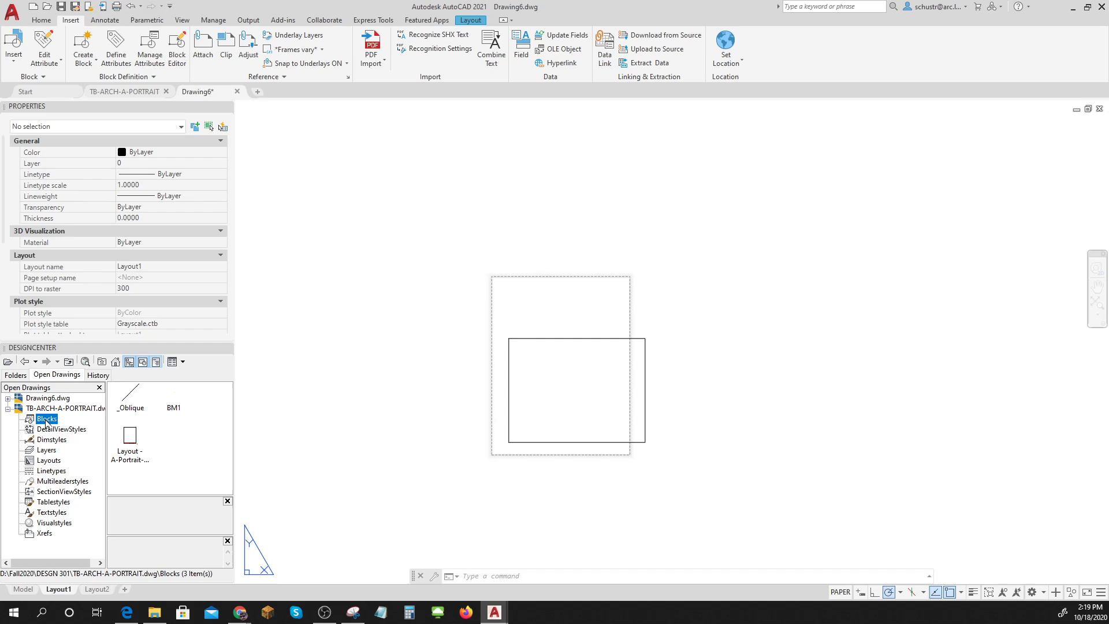
pyautogui.click(131, 443)
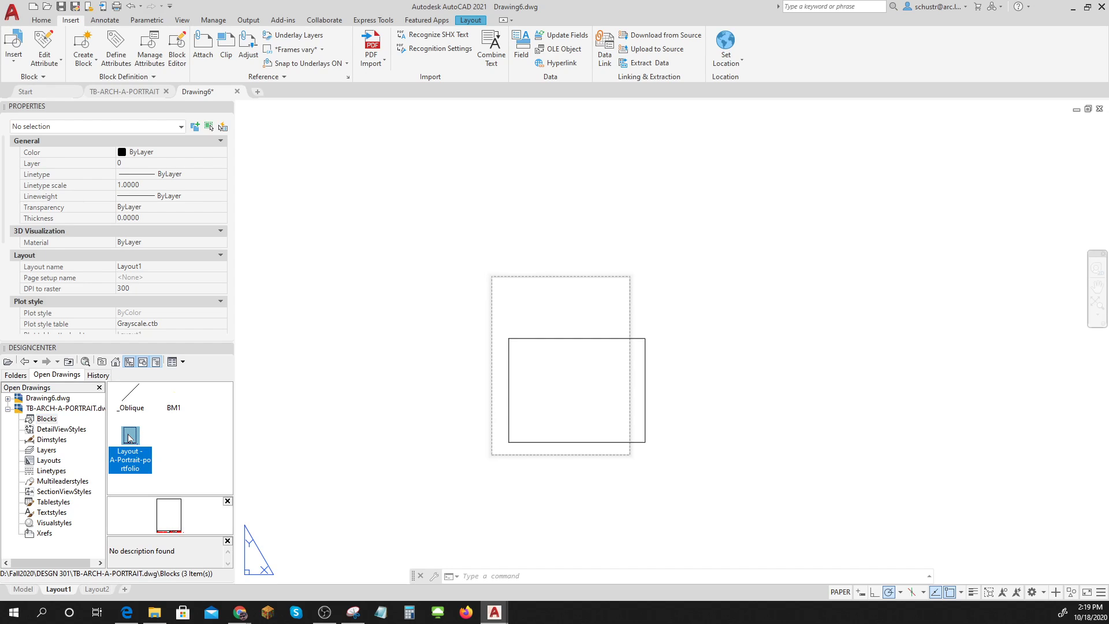
pyautogui.moveTo(129, 438); pyautogui.dragTo(499, 454)
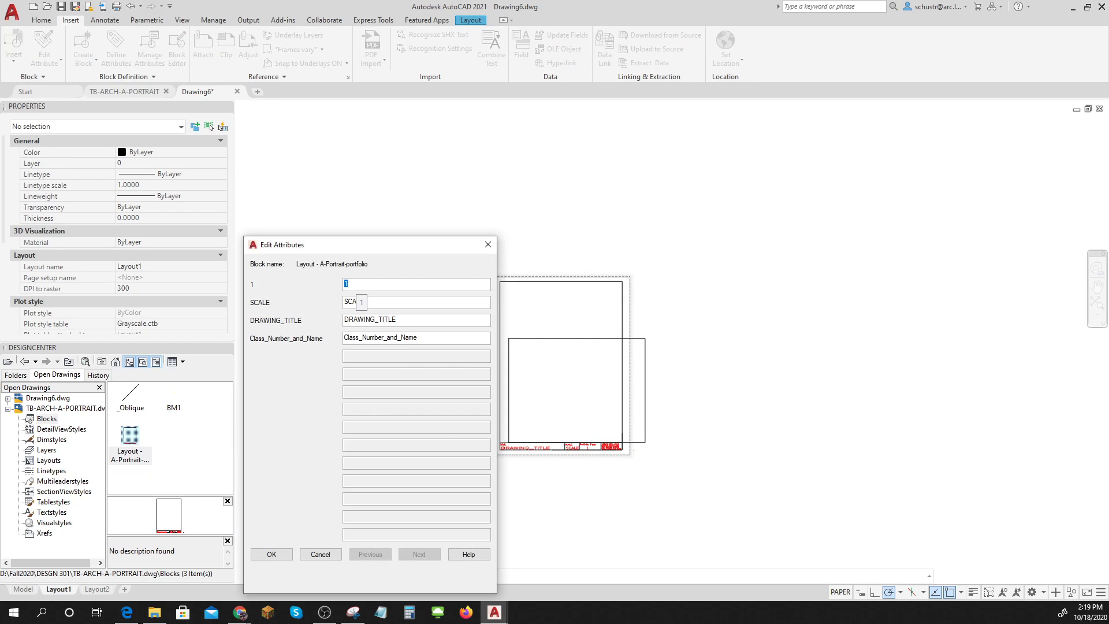
# Fill in the title block attributes with scale NONE, drawing title HARDIEPLANK and the class number and name
pyautogui.press('Tab')
pyautogui.write('NO')
pyautogui.press('Tab')
pyautogui.write('HA')
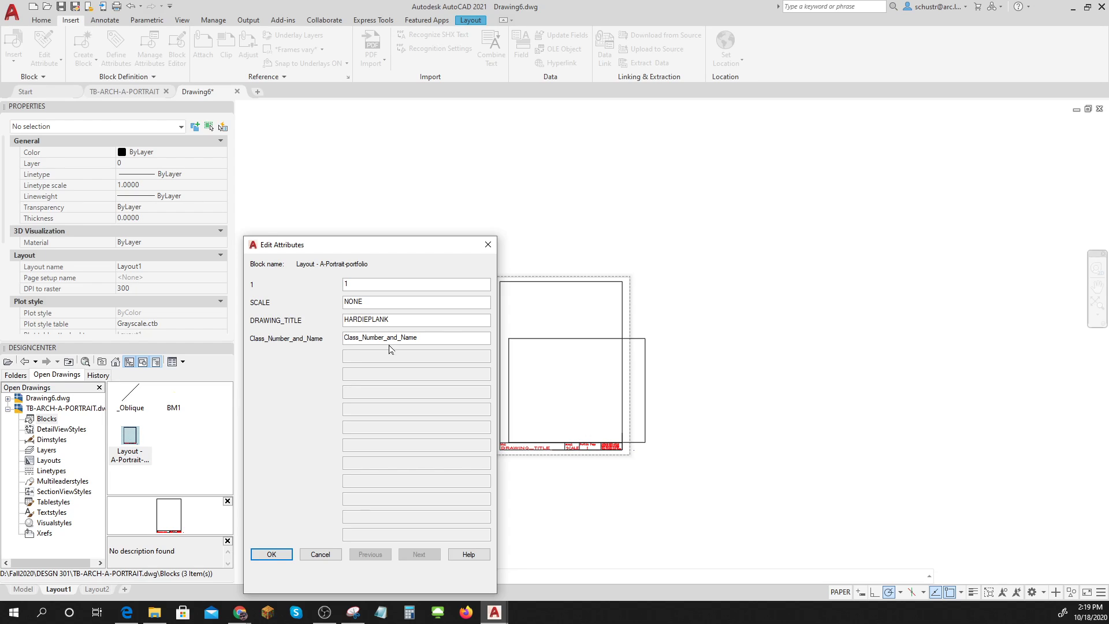
pyautogui.press('Tab')
pyautogui.write('D')
pyautogui.click(271, 555)
pyautogui.scroll(2, 614, 390)
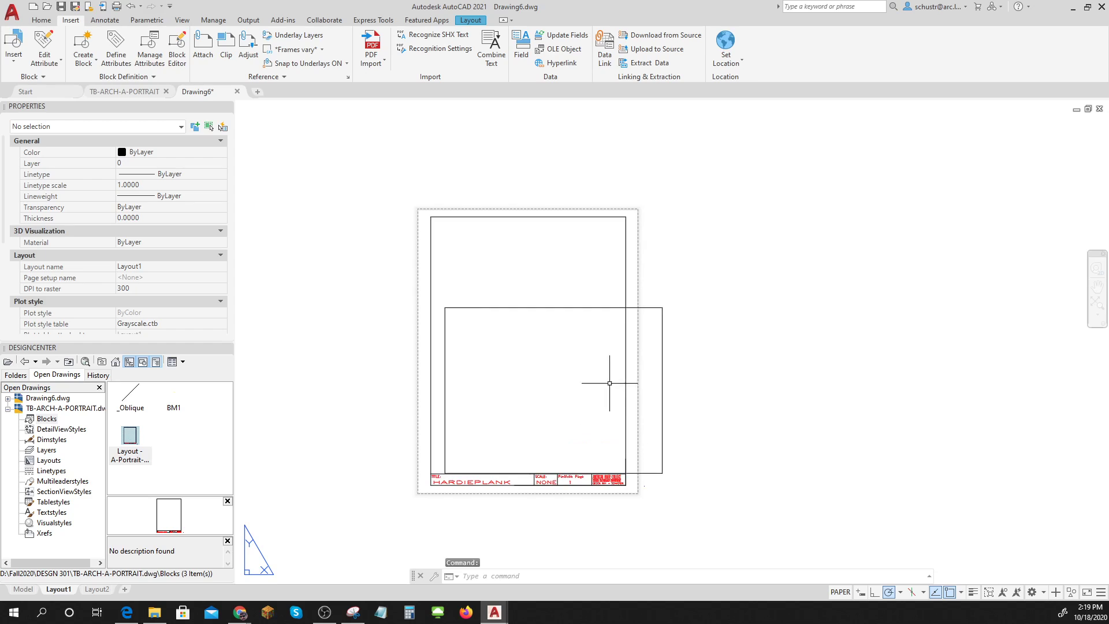
# Check the object snap modes and stretch the viewport's opposite corners to the title block's upper-left border corner and the lower-right corner above the title strip
pyautogui.click(961, 594)
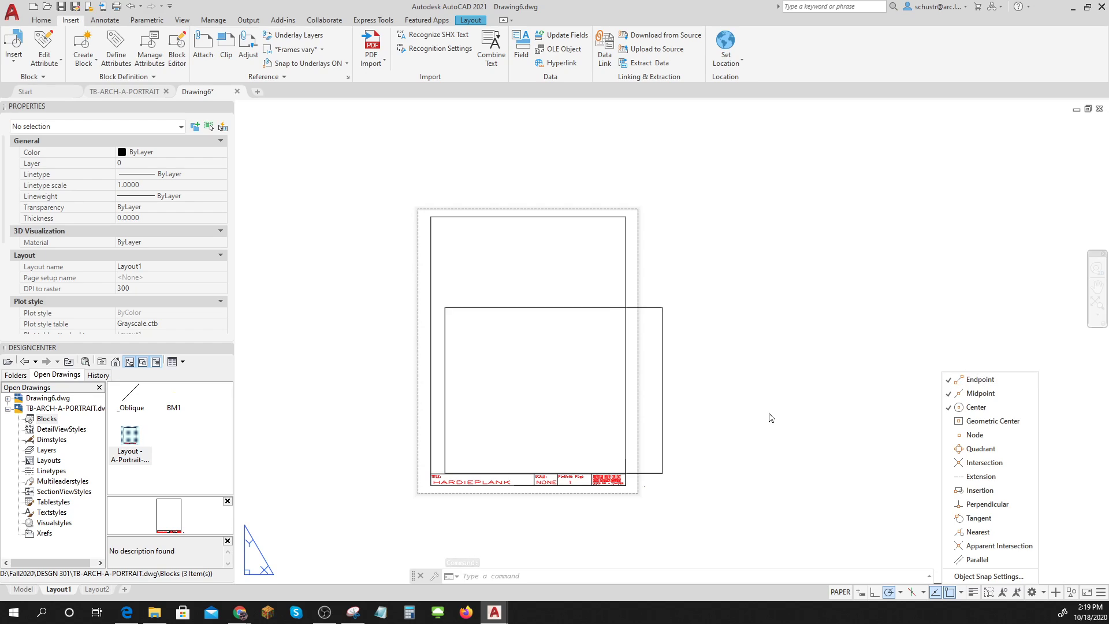
pyautogui.press('Escape')
pyautogui.press('Escape')
pyautogui.press('Escape')
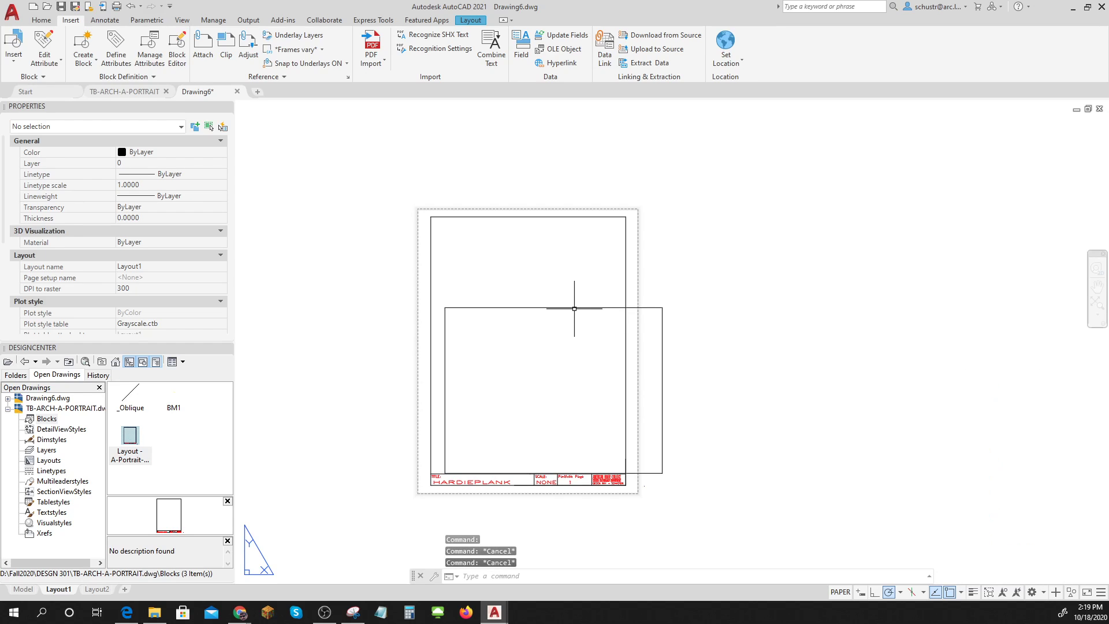
pyautogui.click(576, 307)
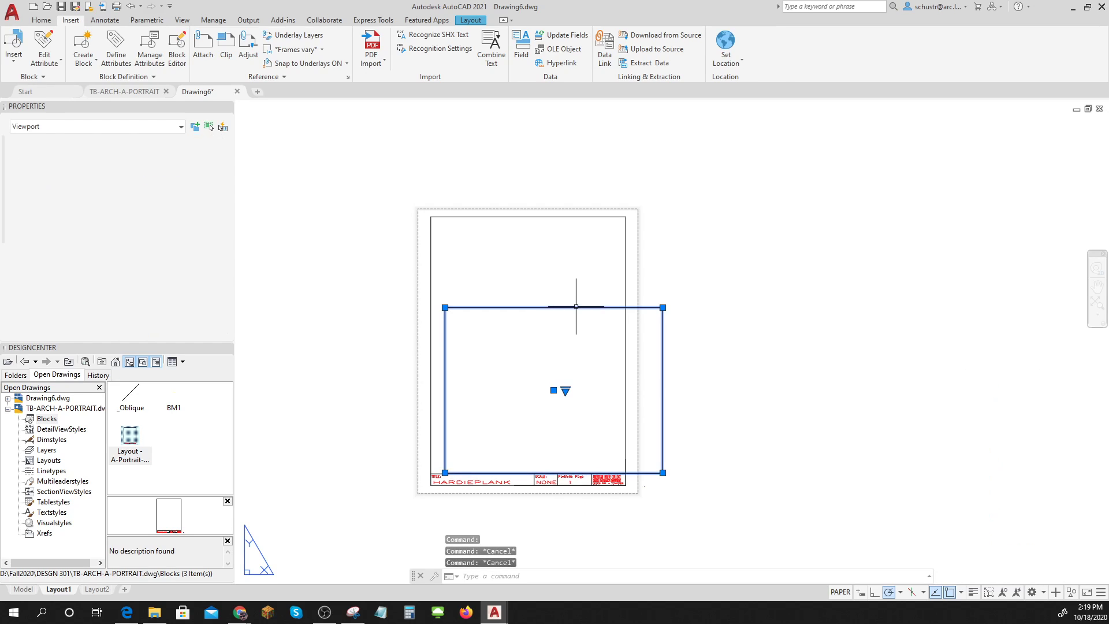
pyautogui.click(445, 308)
pyautogui.click(432, 216)
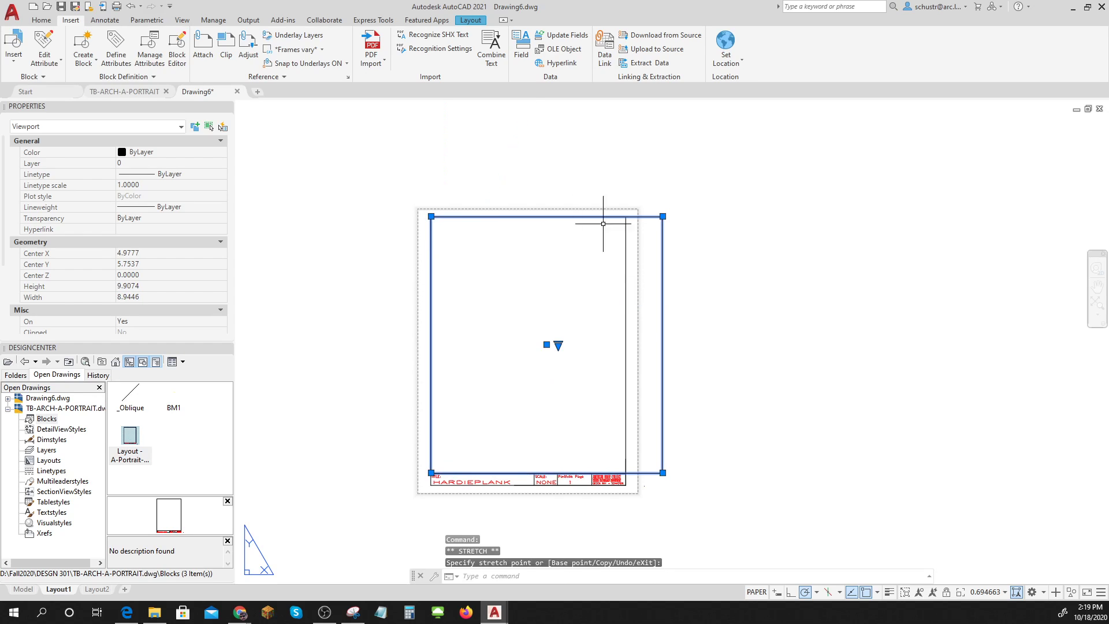
pyautogui.click(625, 472)
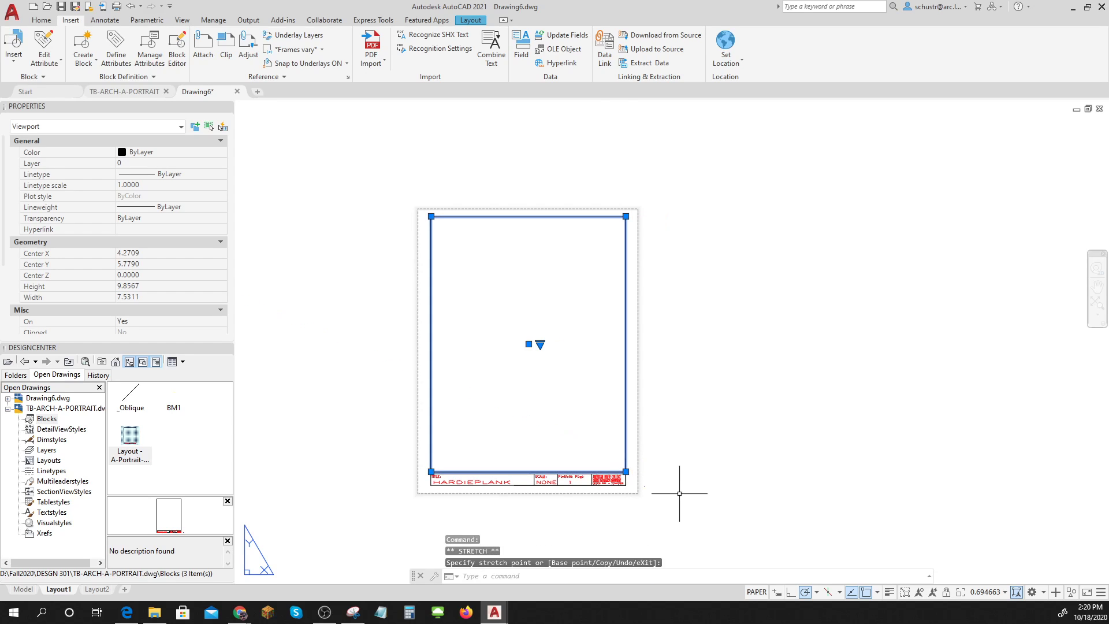
# Snap the viewport's lower-right corner exactly onto the top line of the title strip and deselect the viewport
pyautogui.scroll(6, 679, 493)
pyautogui.click(391, 334)
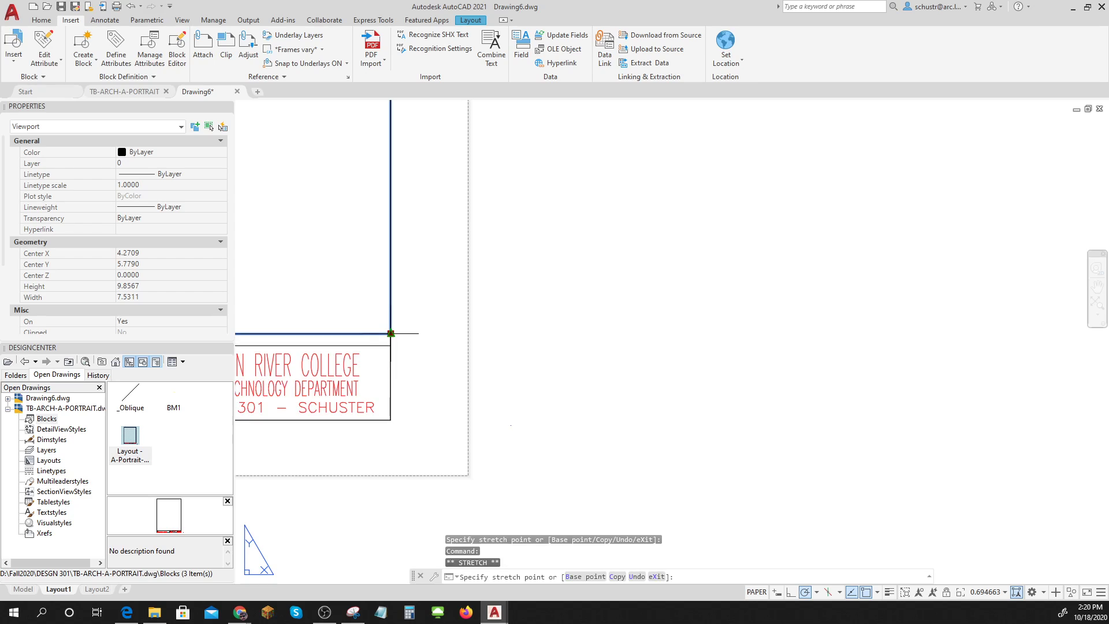
pyautogui.click(391, 346)
pyautogui.scroll(-6, 638, 347)
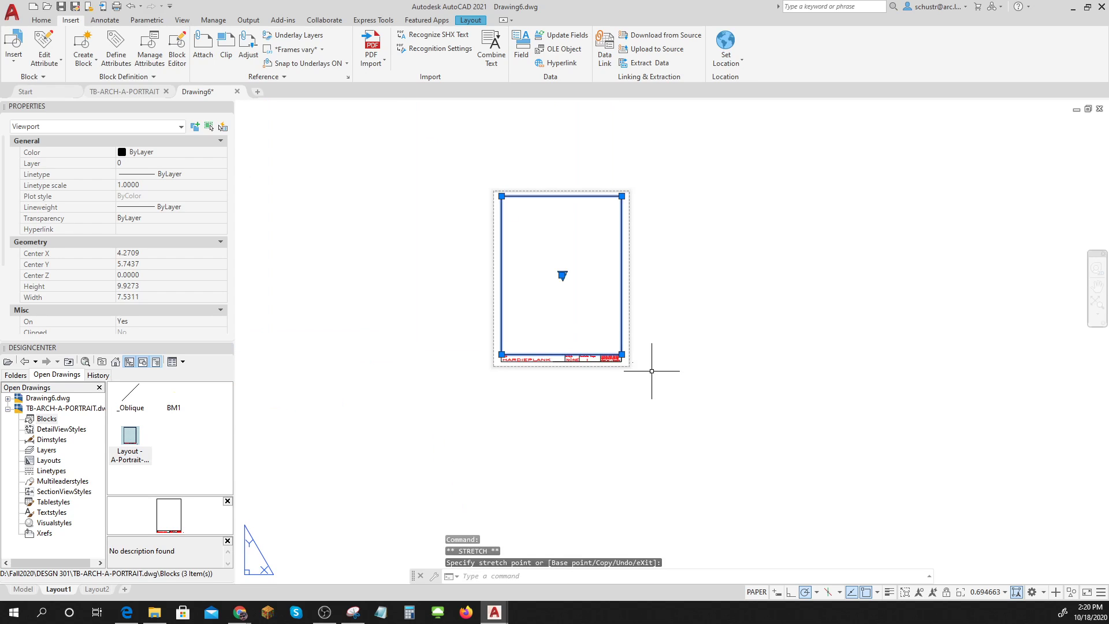
pyautogui.moveTo(662, 388); pyautogui.dragTo(668, 441, button='middle')
pyautogui.press('Escape')
pyautogui.press('Escape')
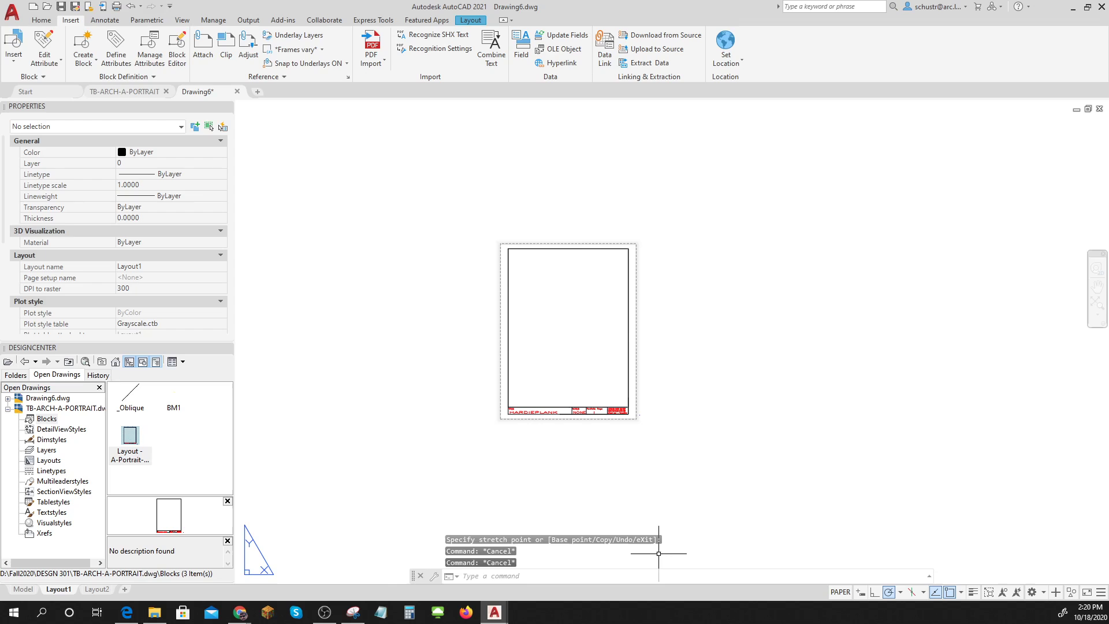
pyautogui.press('Escape')
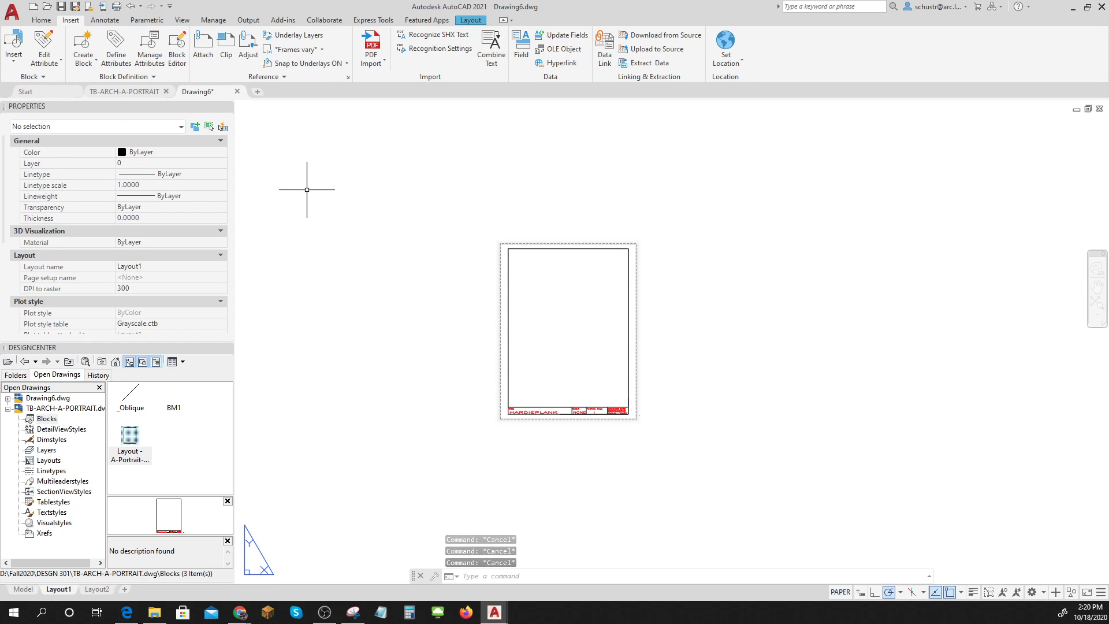
# Switch to model space, close DesignCenter and collapse the Properties palette to free up the drawing area
pyautogui.click(24, 589)
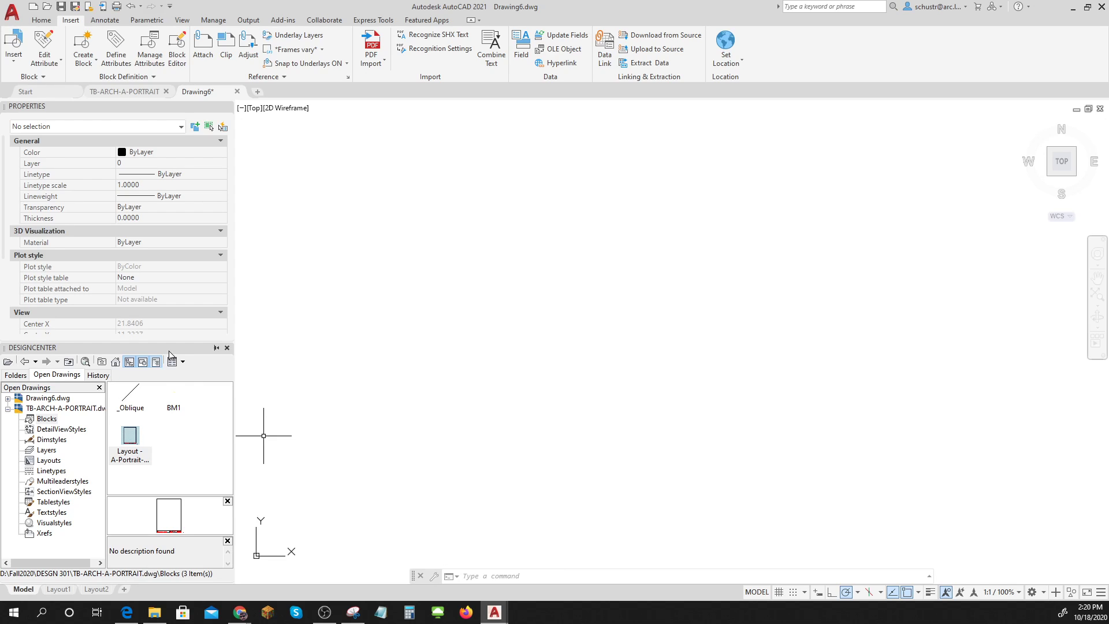
pyautogui.click(227, 348)
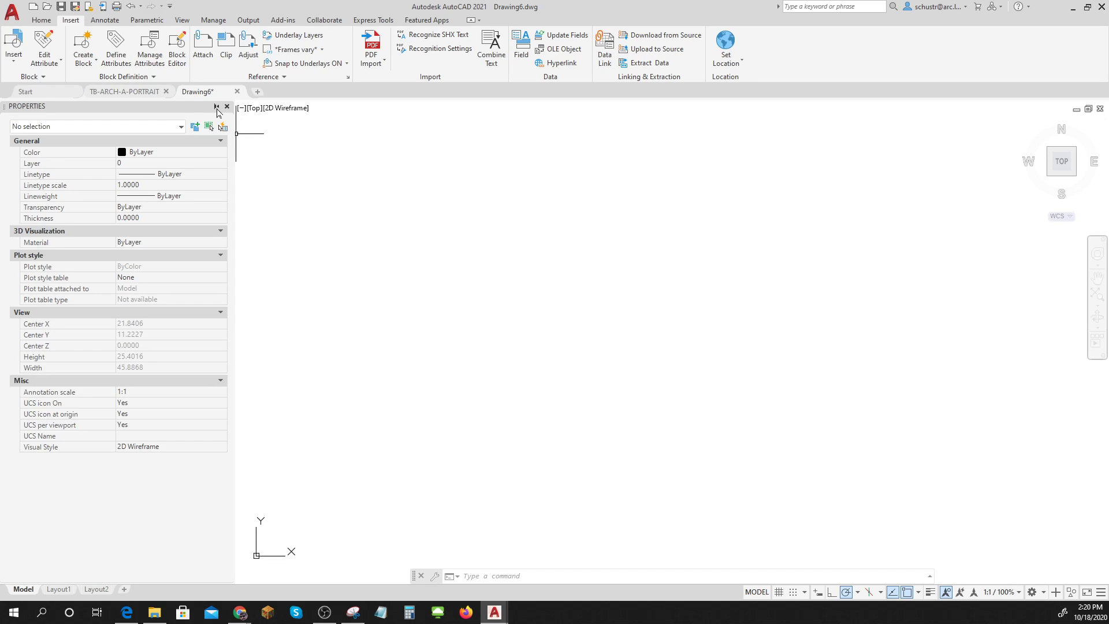
pyautogui.click(217, 108)
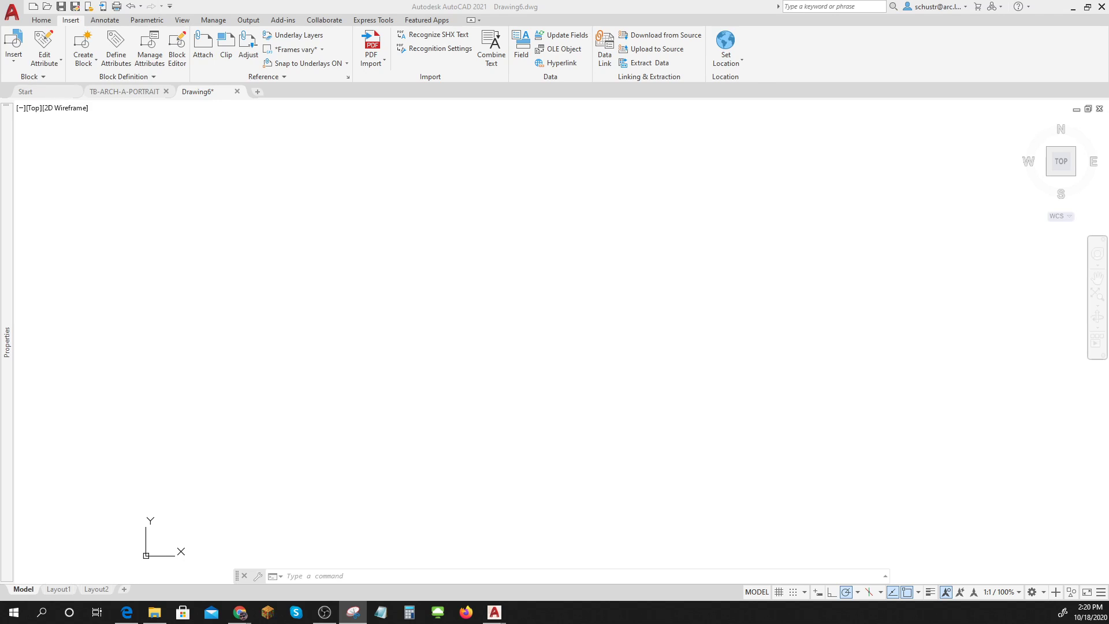
# Paste the copied Fixture Penetration - Rainscreen detail from the clipboard into the empty model space
pyautogui.rightClick(457, 304)
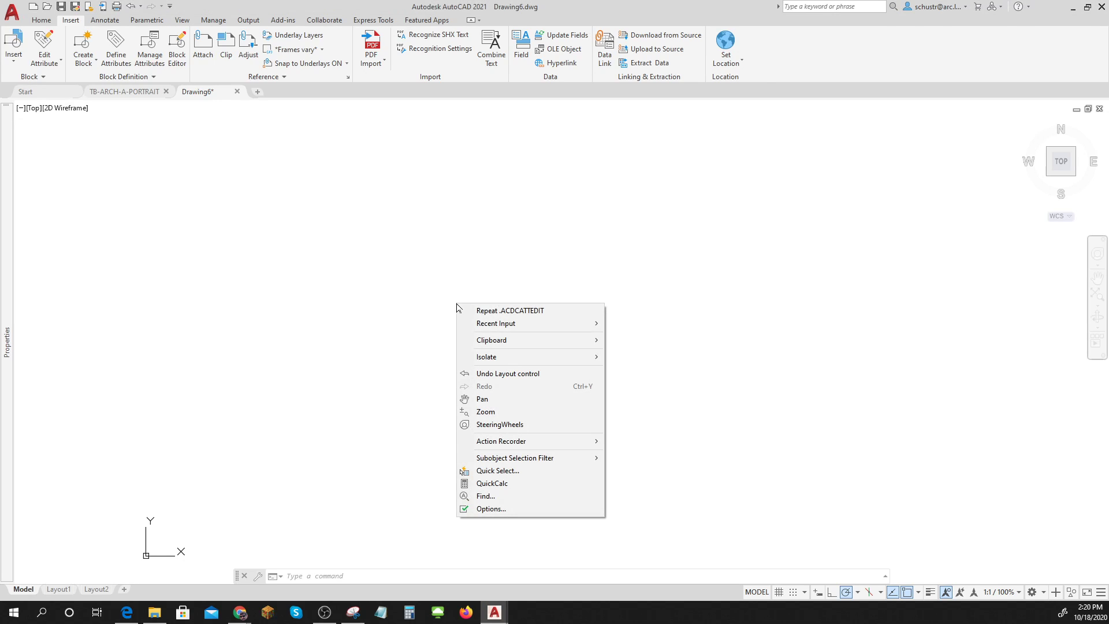
pyautogui.moveTo(595, 340)
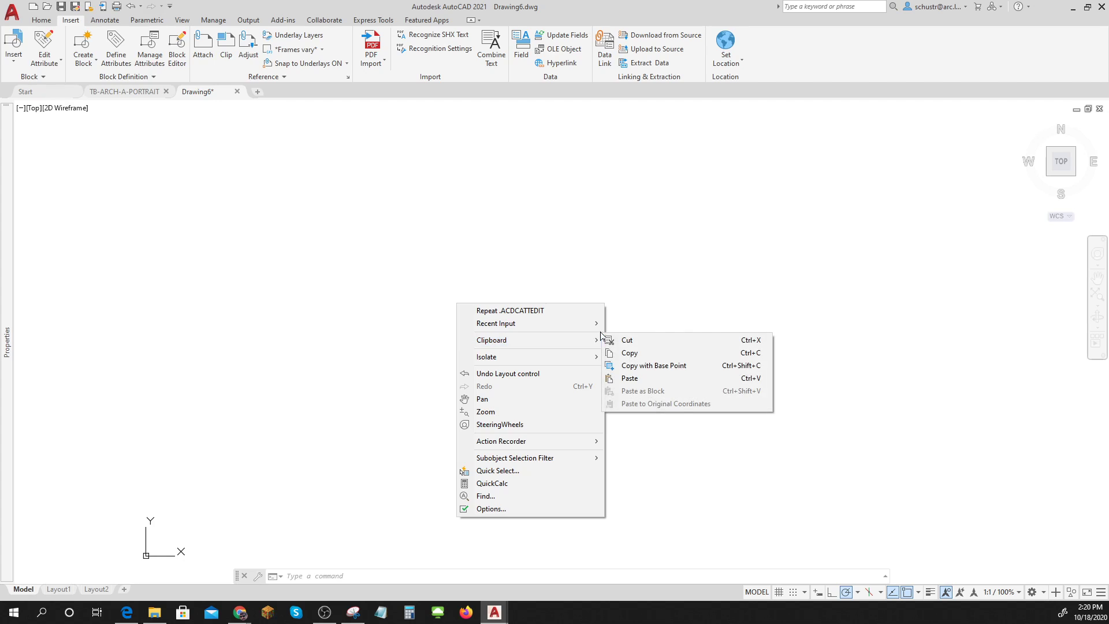
pyautogui.click(639, 380)
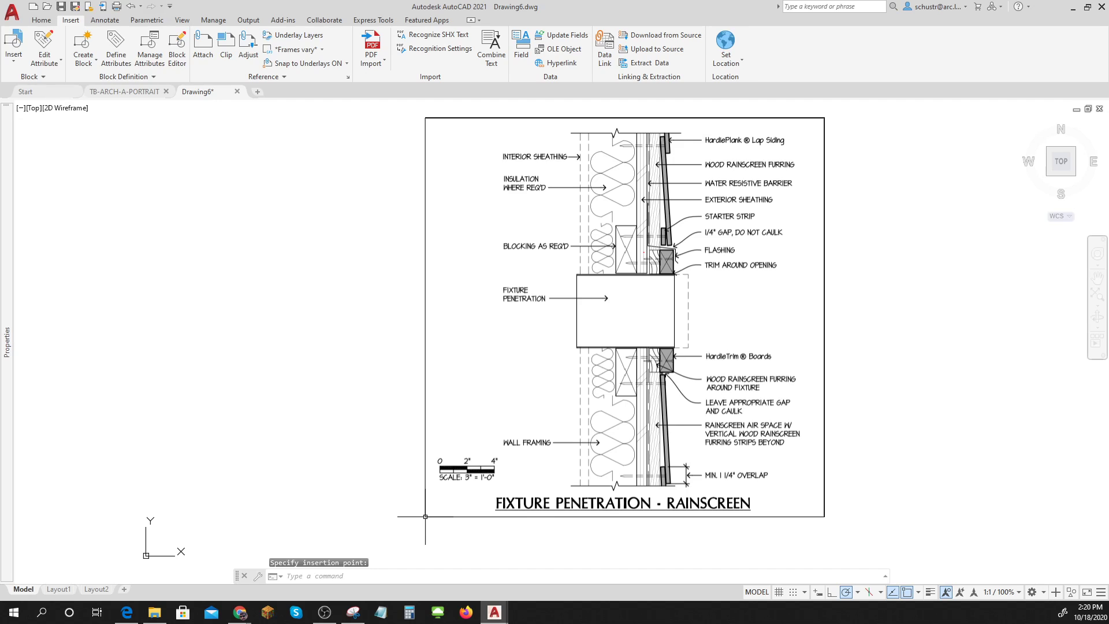
pyautogui.click(425, 516)
pyautogui.press('Escape')
pyautogui.press('Escape')
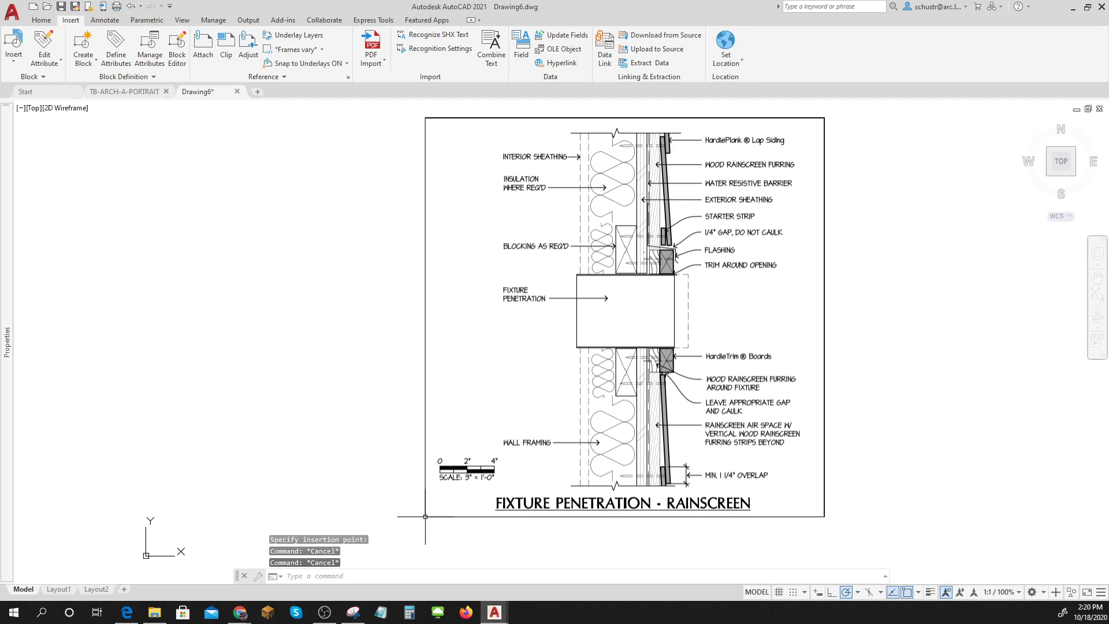
pyautogui.click(41, 20)
pyautogui.click(856, 43)
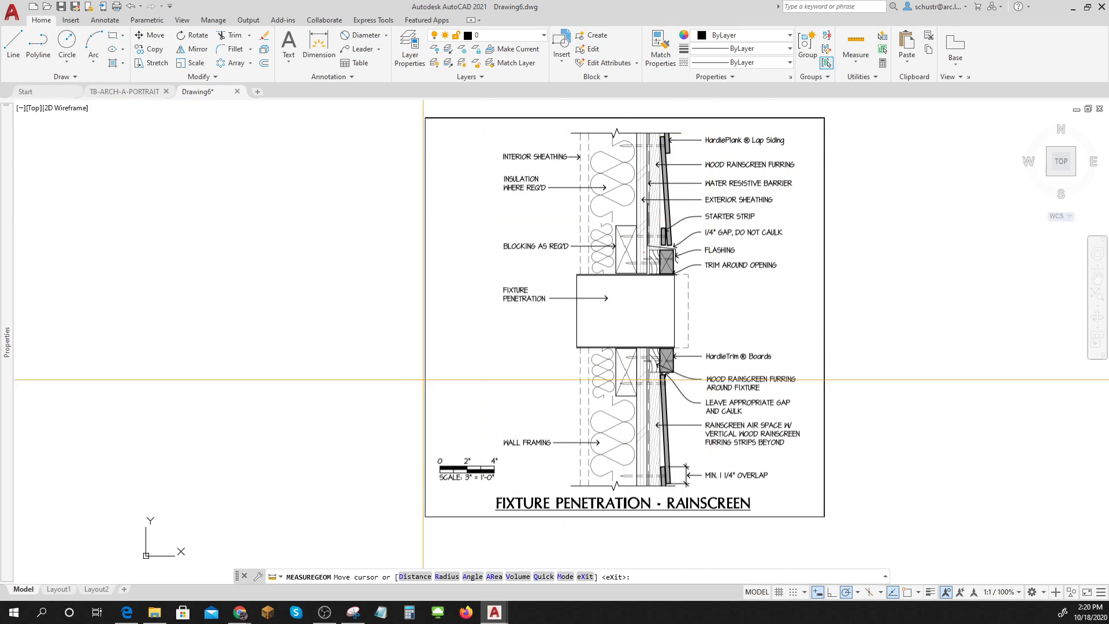
pyautogui.scroll(8, 455, 458)
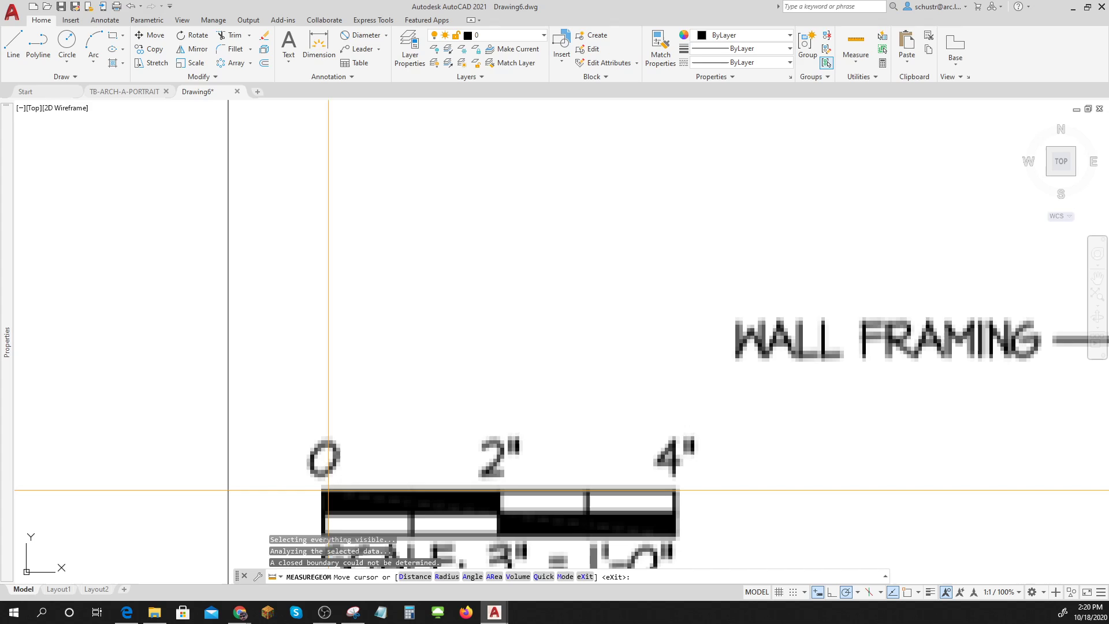
pyautogui.press('Escape')
pyautogui.press('Escape')
pyautogui.press('Escape')
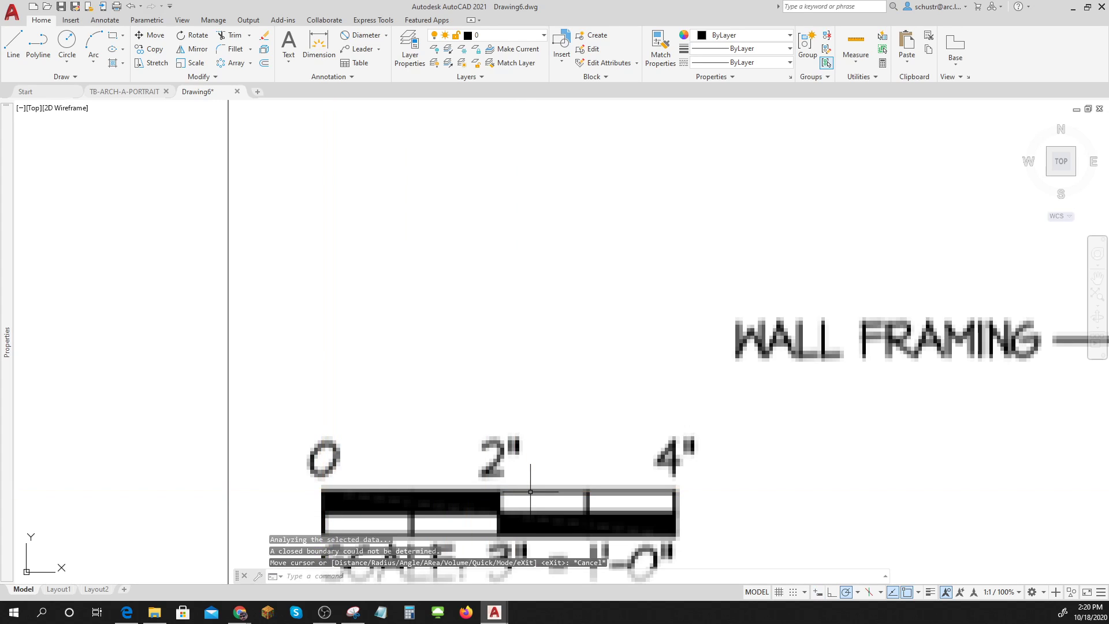
# Measure the length of the detail's graphic scale bar from the 0 mark to the 4" mark with DIST
pyautogui.write('D')
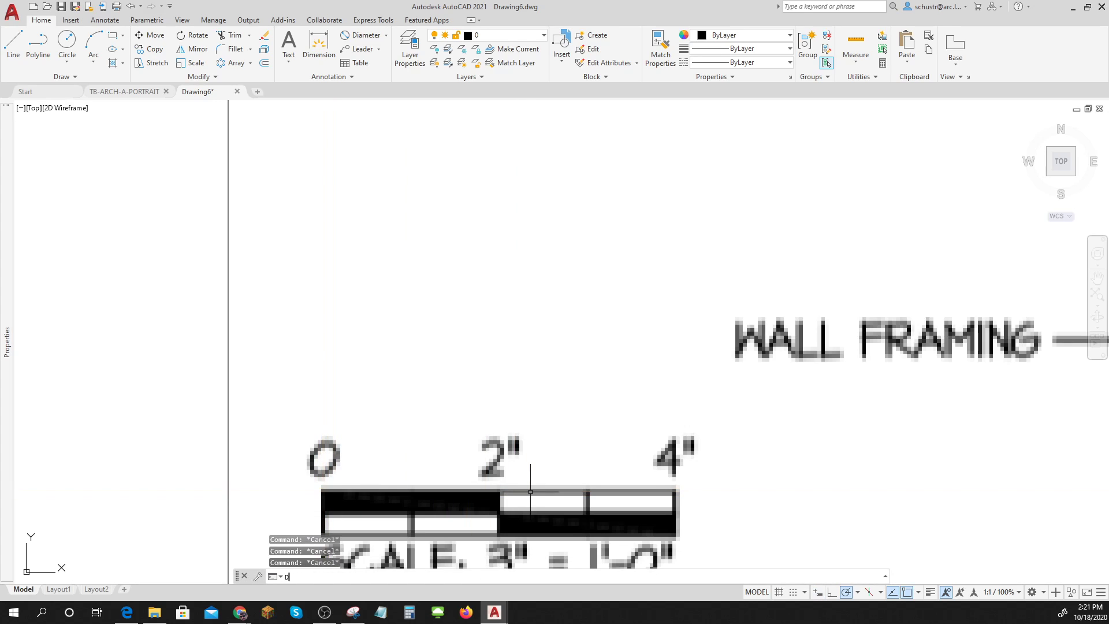
pyautogui.write('IST')
pyautogui.press('Return')
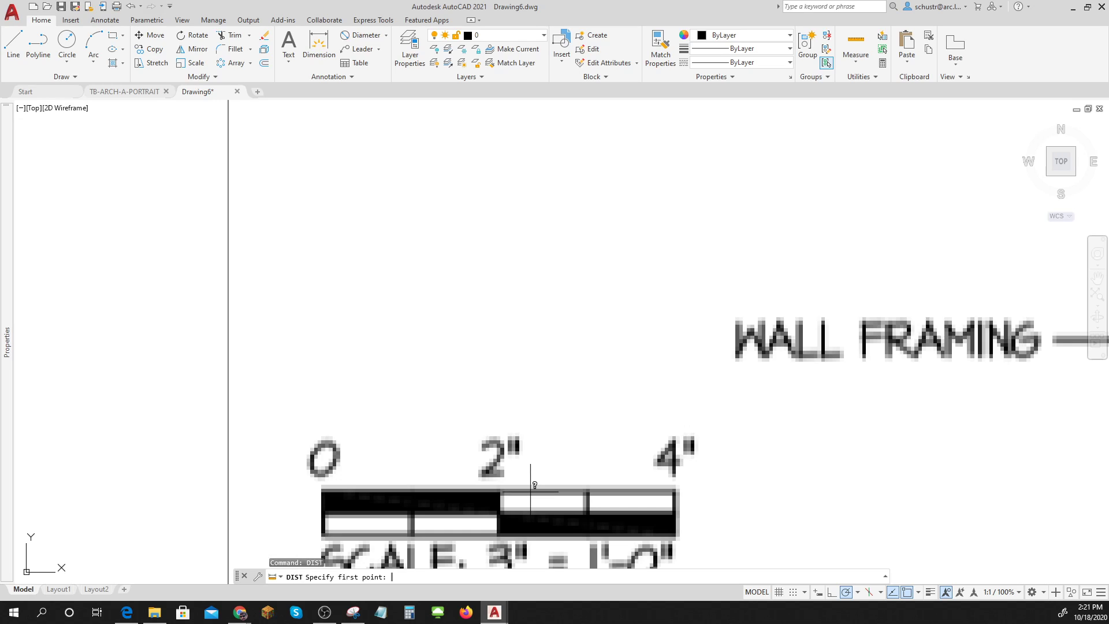
pyautogui.click(322, 487)
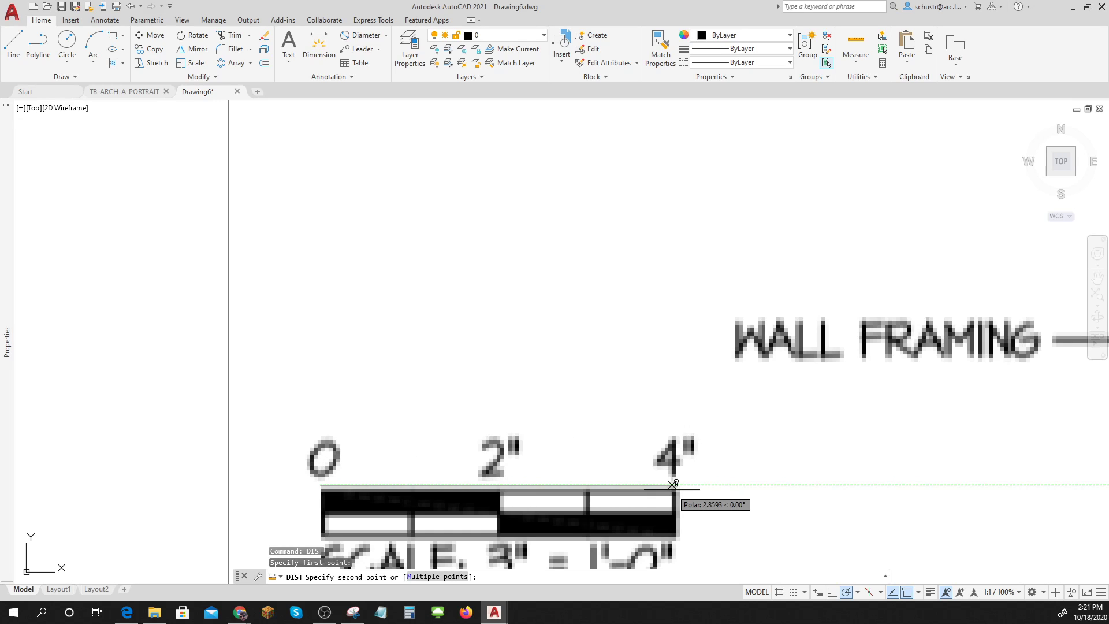
pyautogui.click(672, 484)
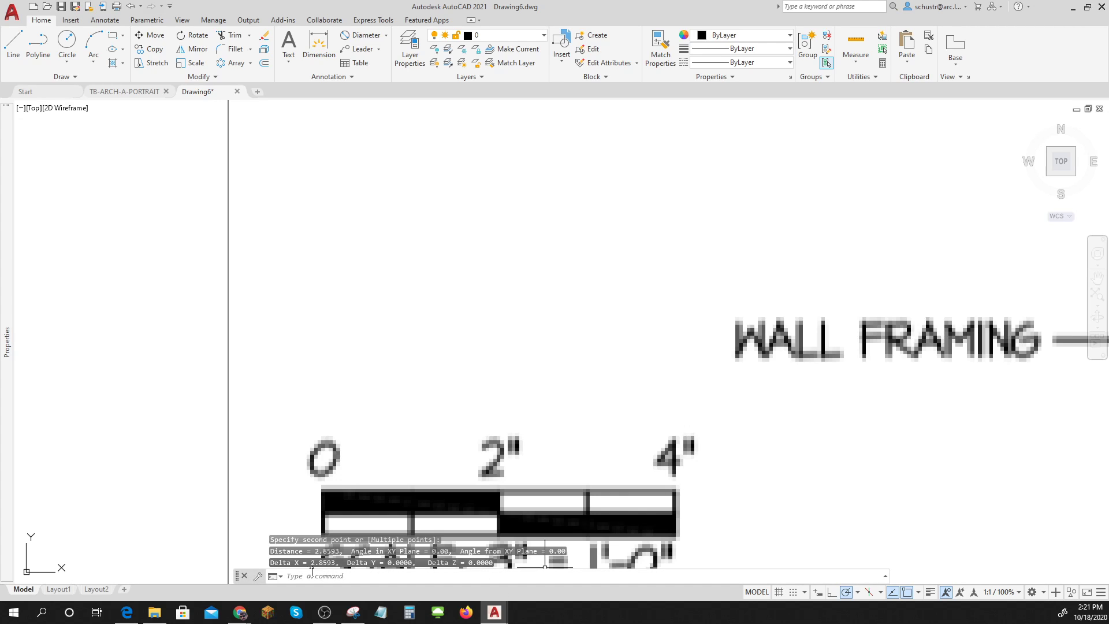
pyautogui.scroll(-10, 501, 479)
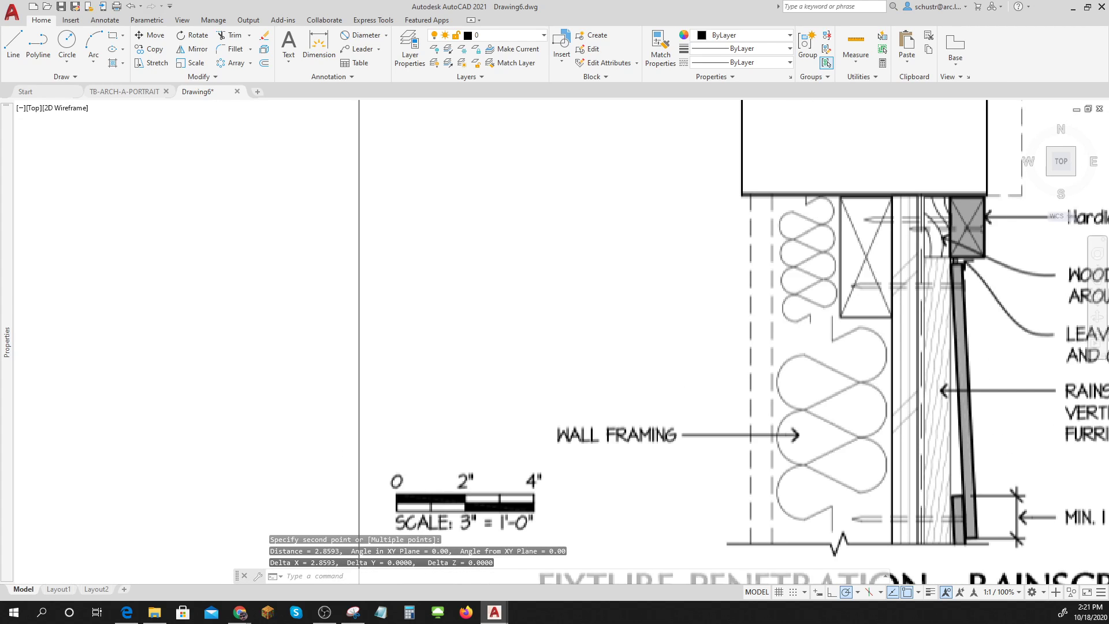
pyautogui.press('Escape')
pyautogui.press('Escape')
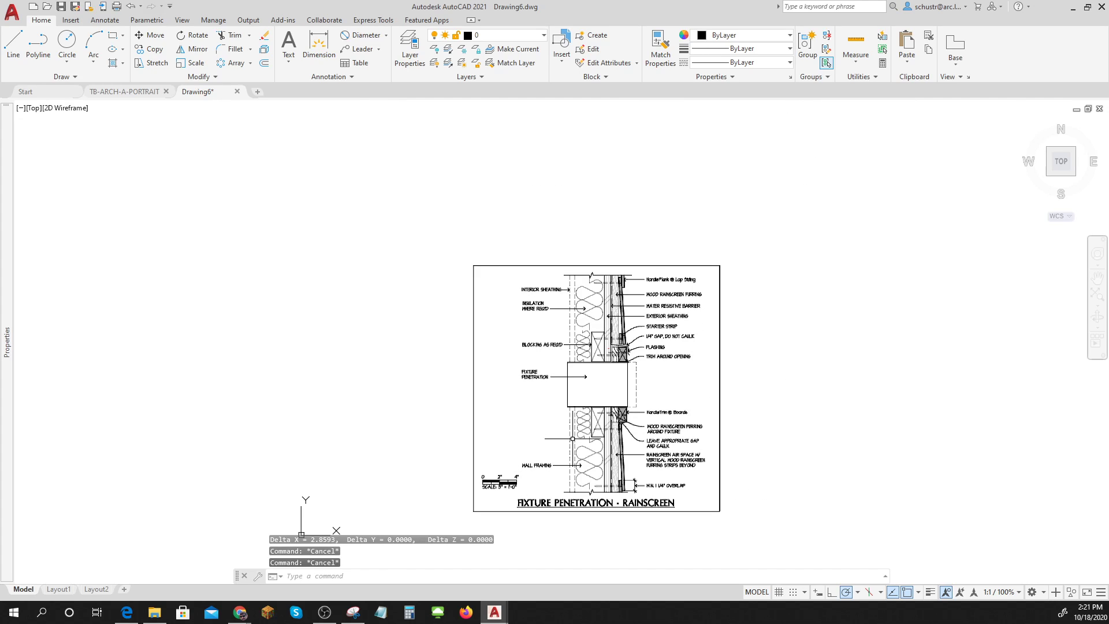
# Add the Border layer from TB-ARCH-A-PORTRAIT.dwg to the drawing through DesignCenter
pyautogui.moveTo(573, 439); pyautogui.dragTo(474, 447, button='middle')
pyautogui.scroll(5, 521, 414)
pyautogui.scroll(-5, 521, 414)
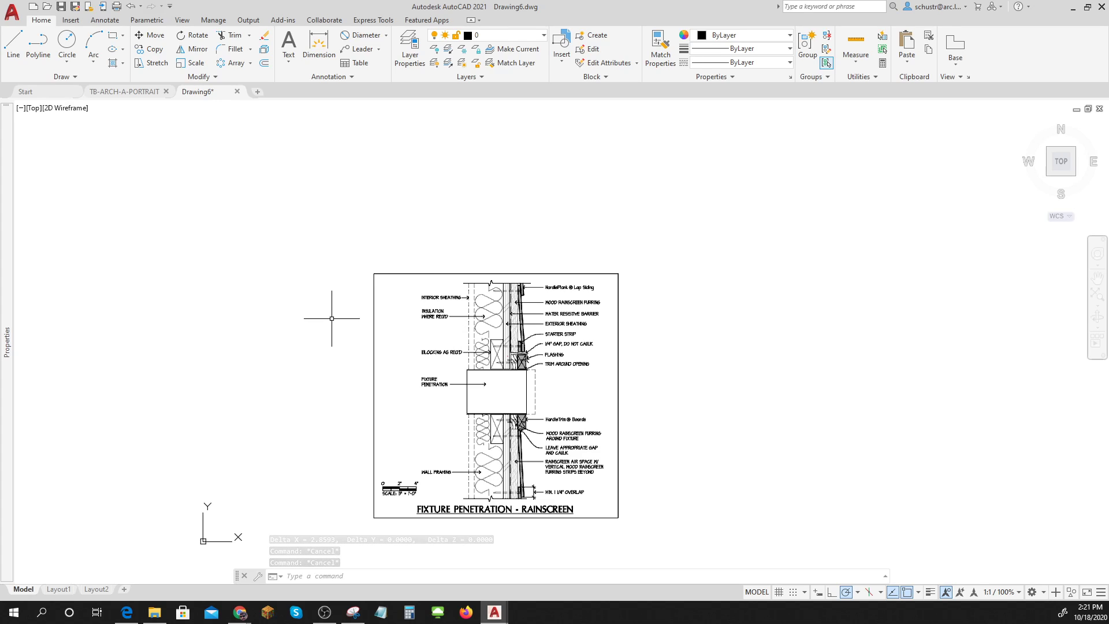
pyautogui.moveTo(7, 357)
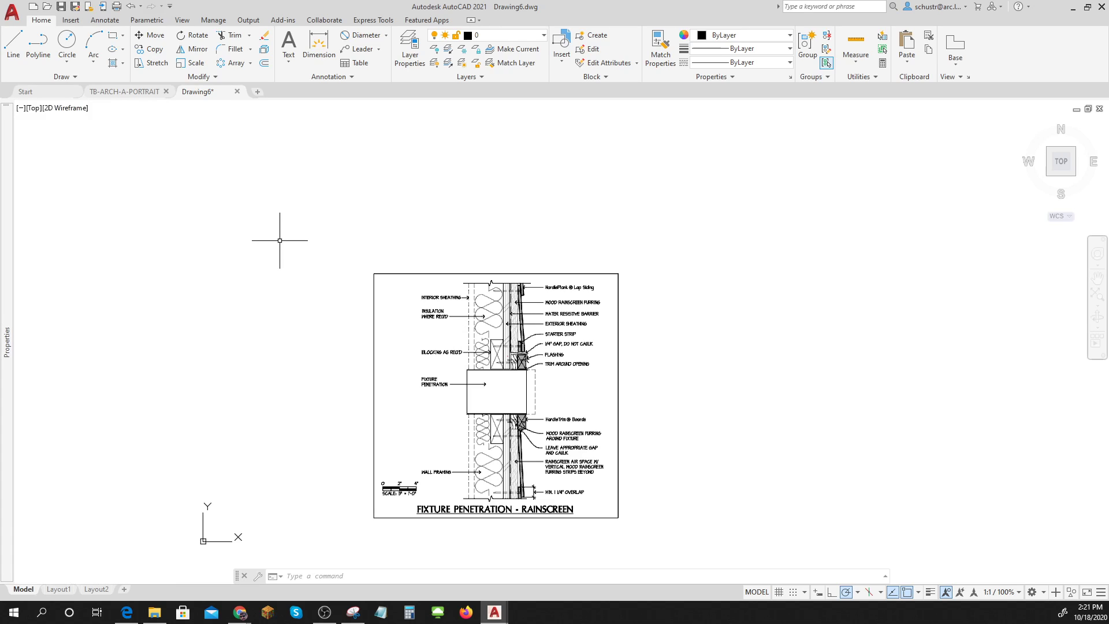
pyautogui.write('DC')
pyautogui.press('Return')
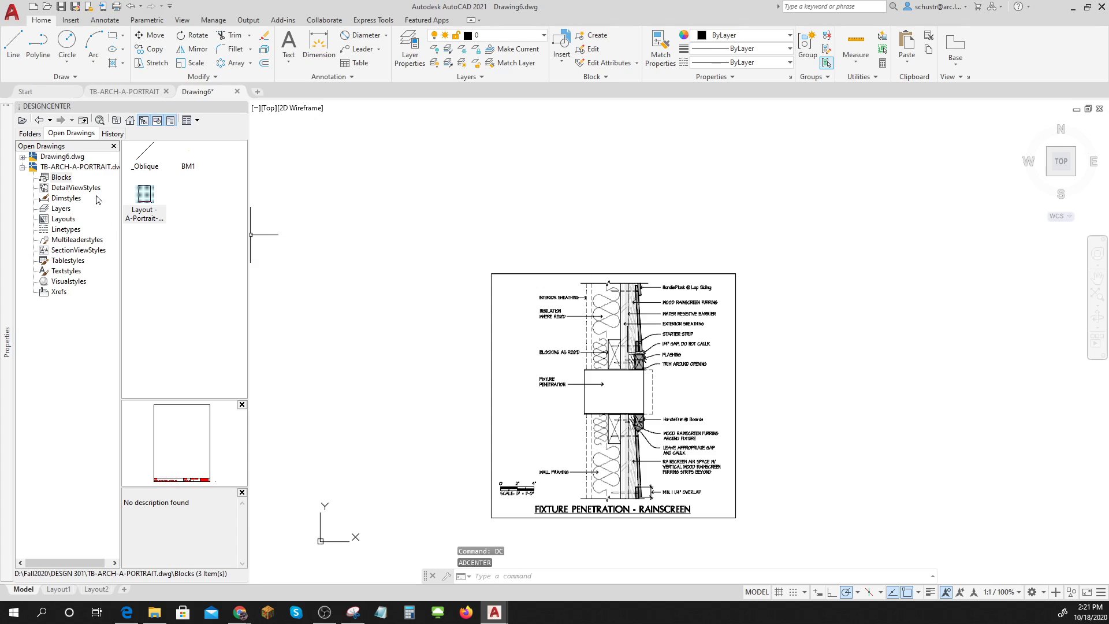
pyautogui.click(61, 209)
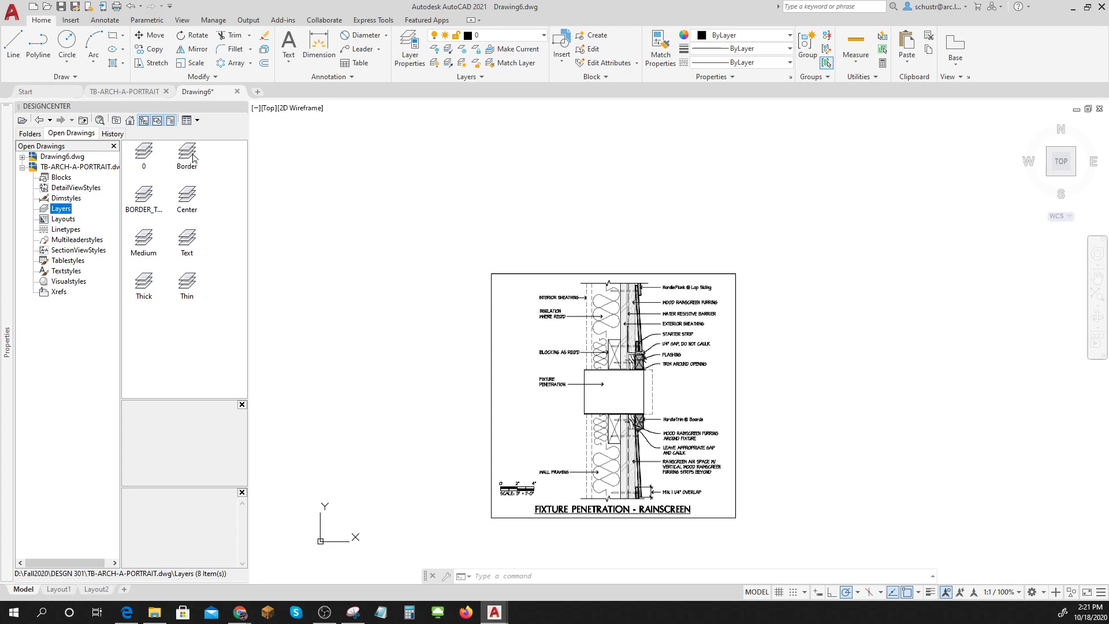
pyautogui.moveTo(186, 159); pyautogui.dragTo(381, 236)
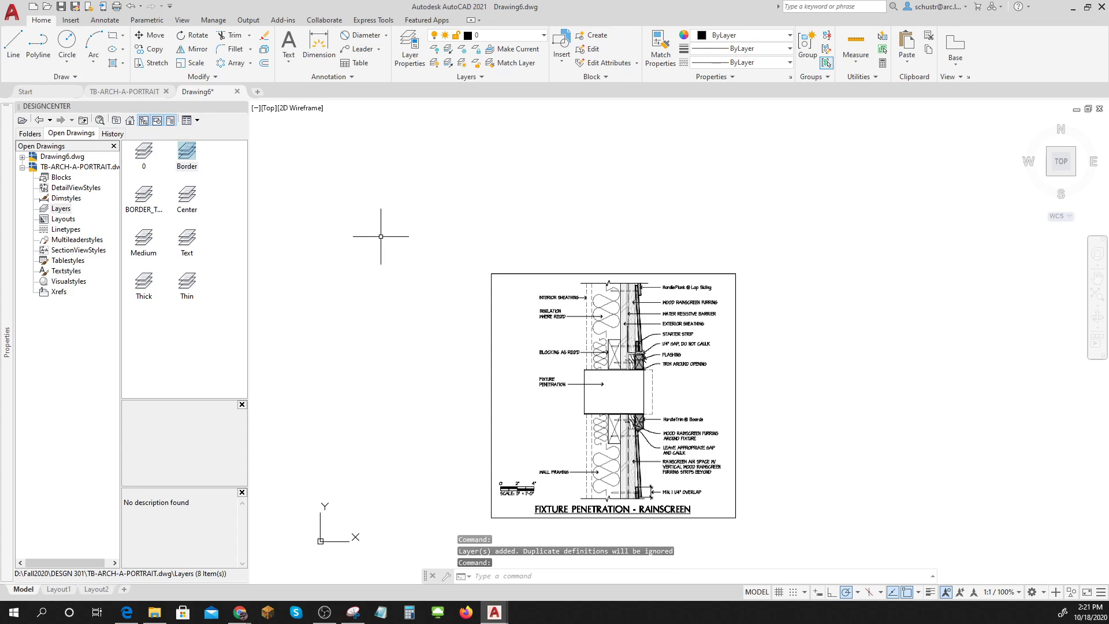
# Assign the pasted detail image to the Border layer, deselect it and close DesignCenter
pyautogui.click(524, 274)
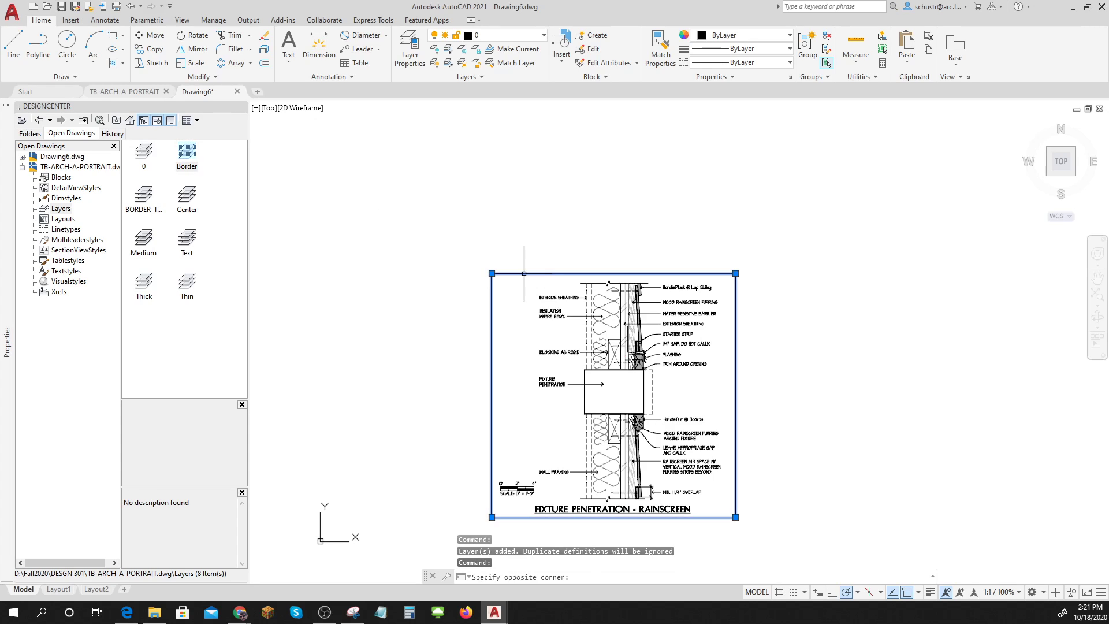
pyautogui.click(543, 38)
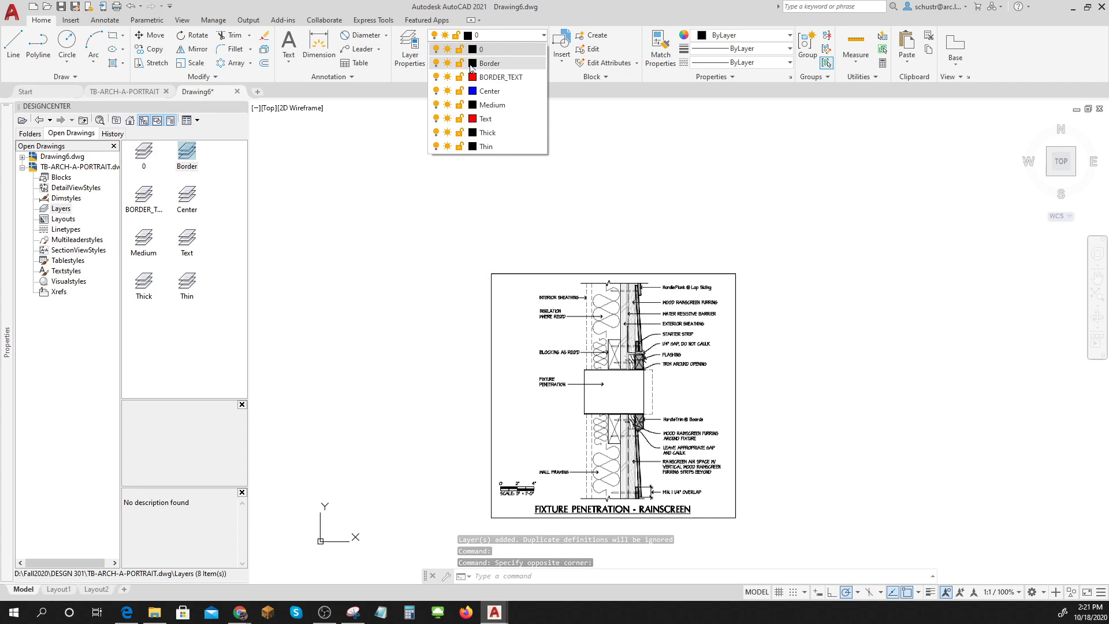
pyautogui.click(496, 63)
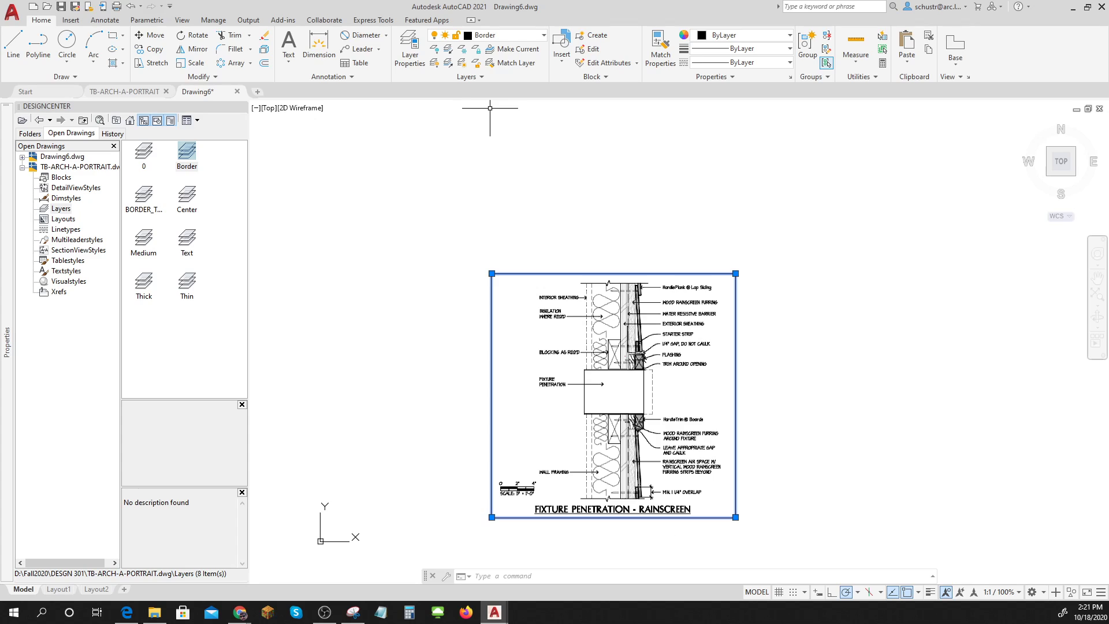
pyautogui.press('Escape')
pyautogui.press('Escape')
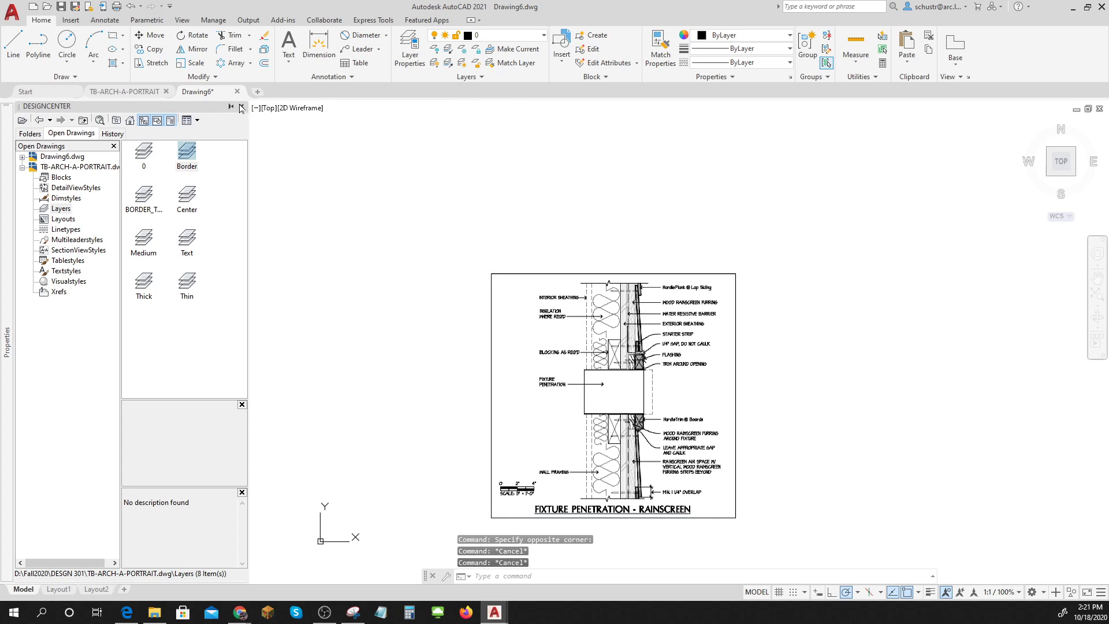
pyautogui.click(243, 108)
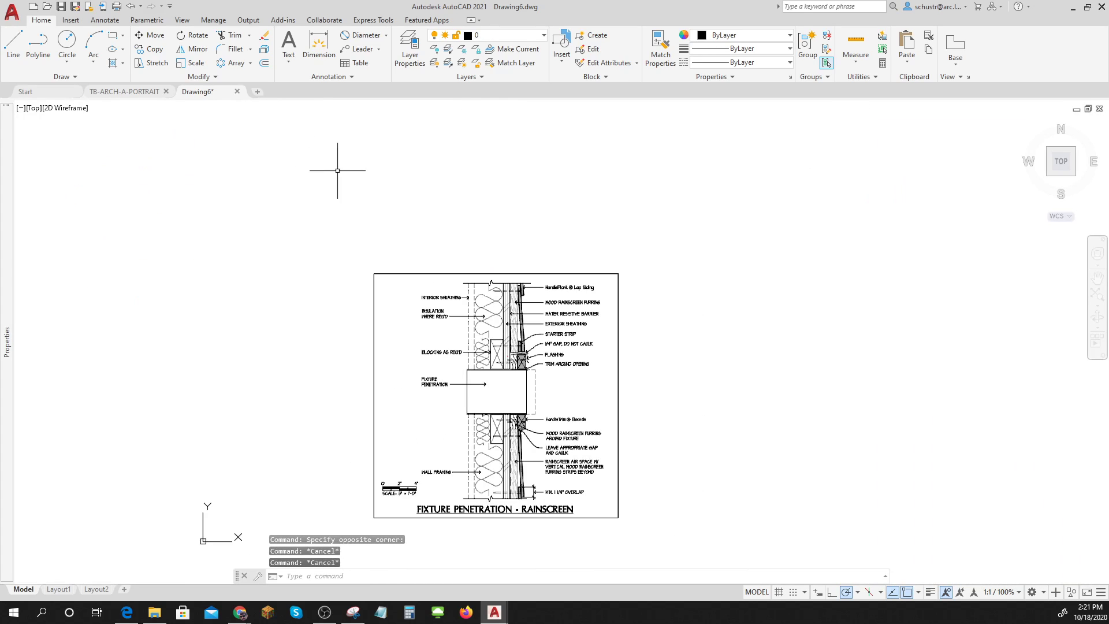
# Set the pasted detail image's transparency to 70 and deselect it
pyautogui.click(433, 273)
pyautogui.moveTo(7, 196)
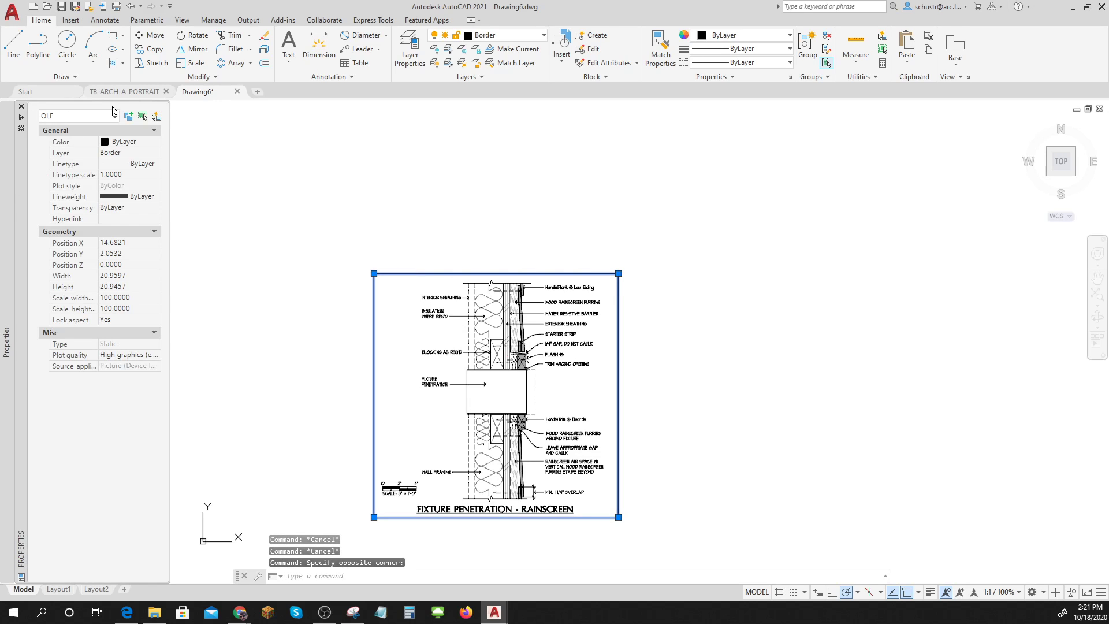
pyautogui.click(128, 208)
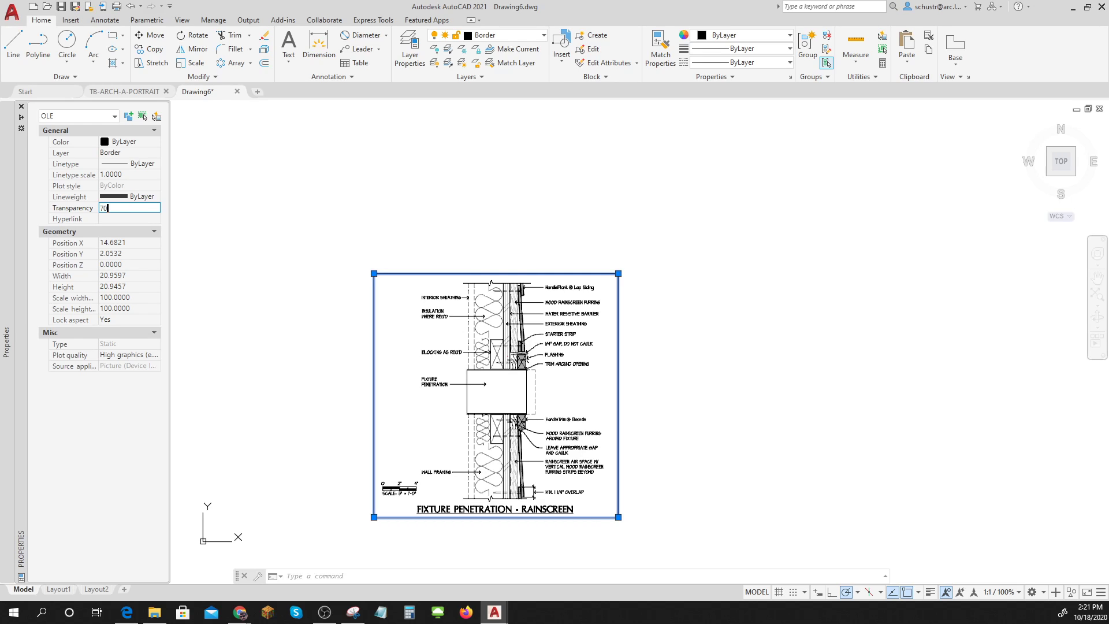
pyautogui.click(110, 219)
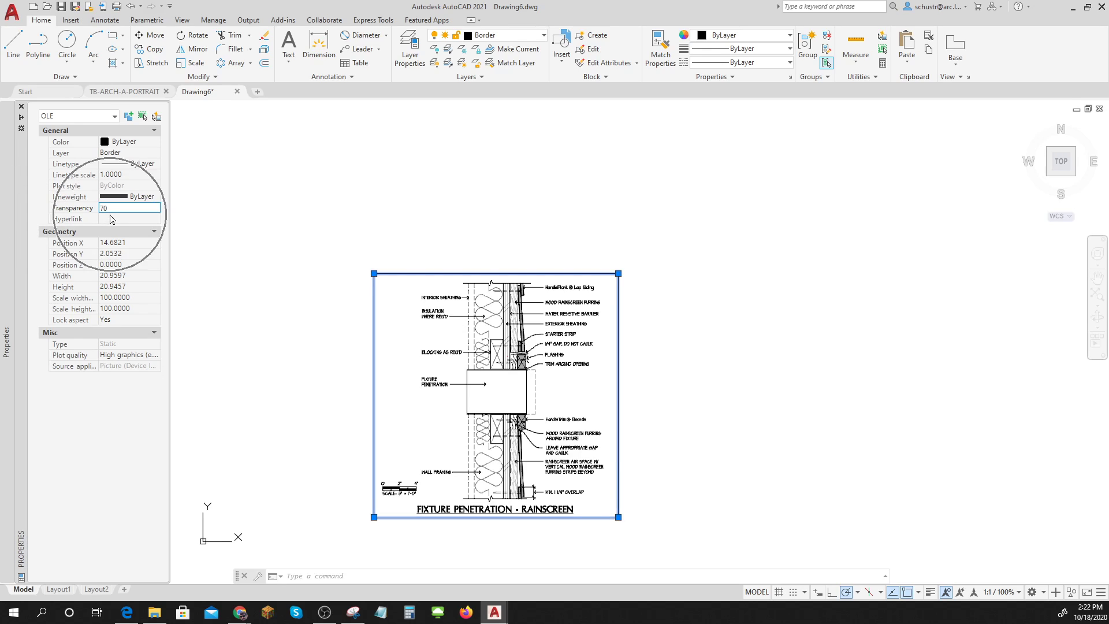
pyautogui.click(225, 296)
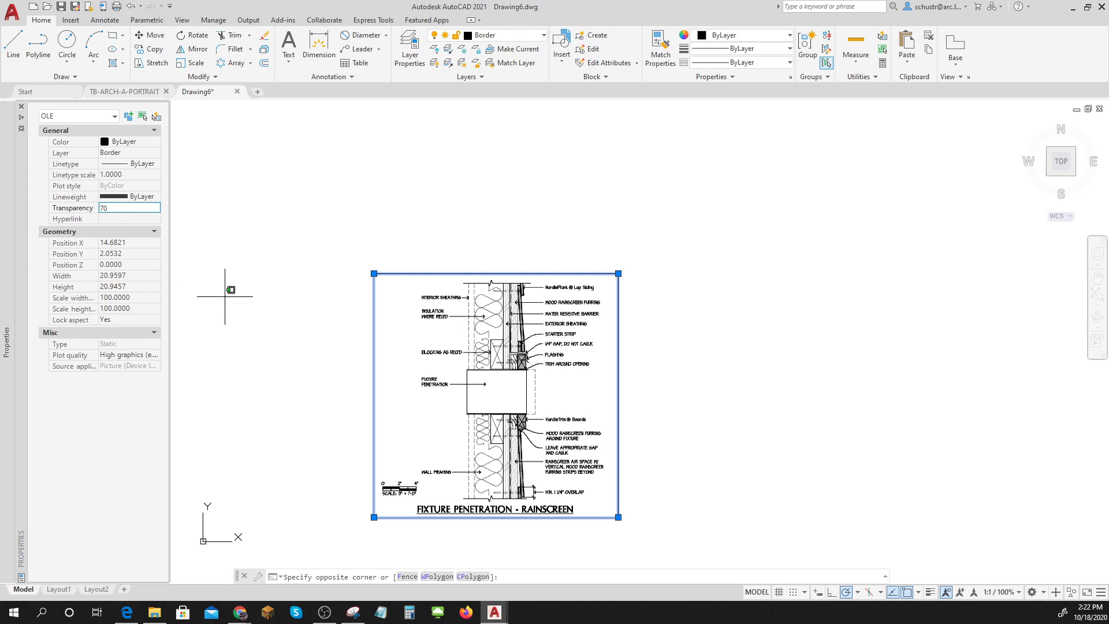
pyautogui.click(263, 366)
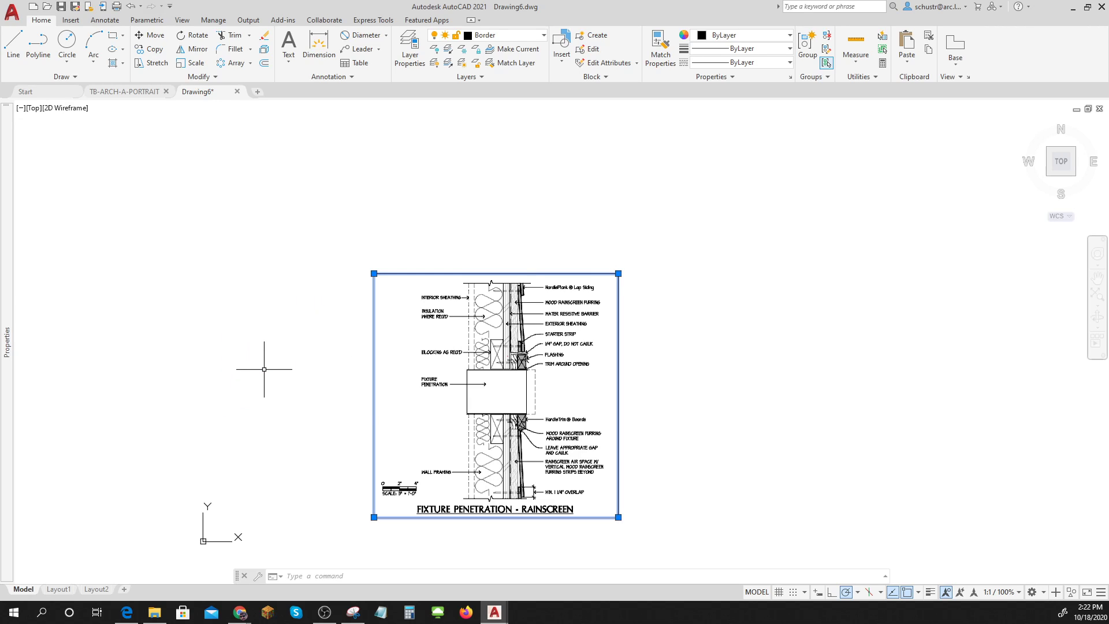
pyautogui.press('Escape')
# Lock the Border layer so the faded detail image cannot be edited while tracing
pyautogui.scroll(2, 560, 423)
pyautogui.moveTo(560, 423); pyautogui.dragTo(575, 354, button='middle')
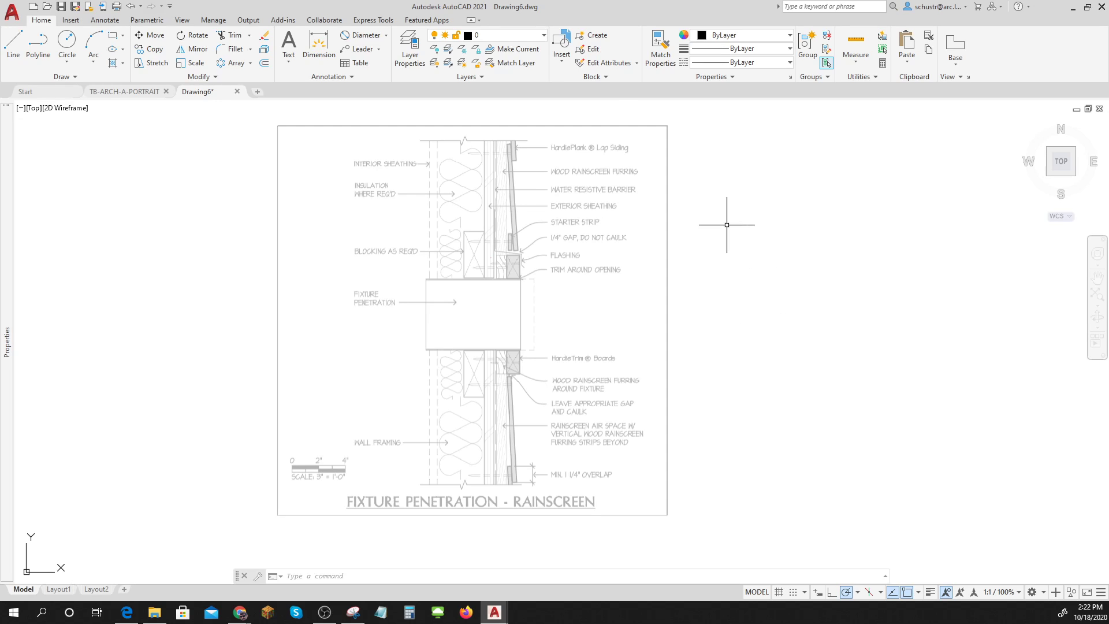
pyautogui.click(543, 37)
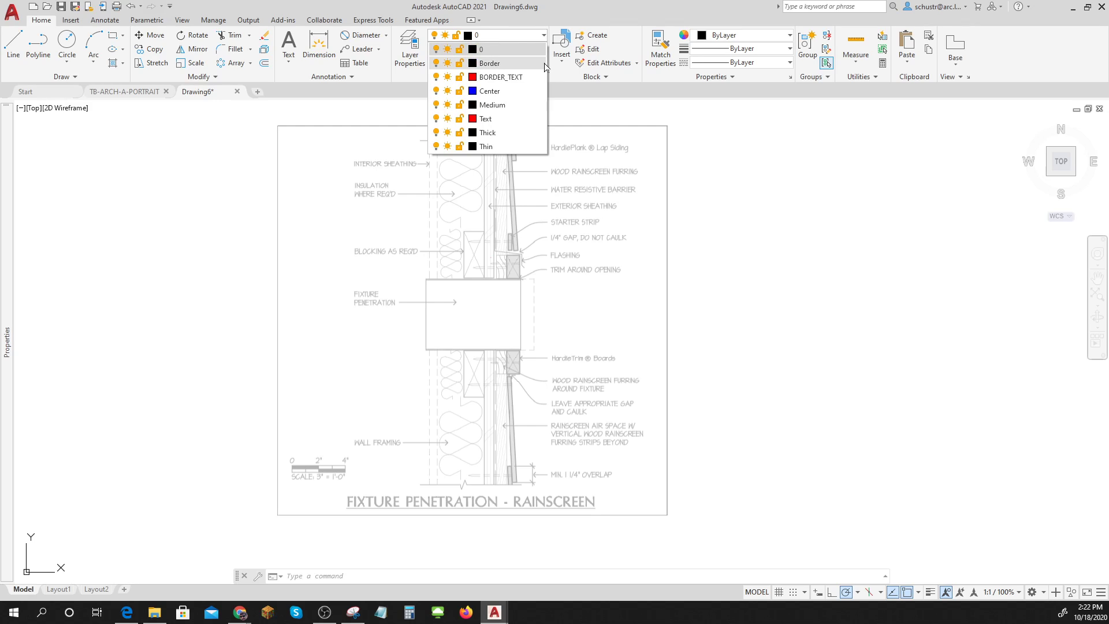
pyautogui.click(460, 63)
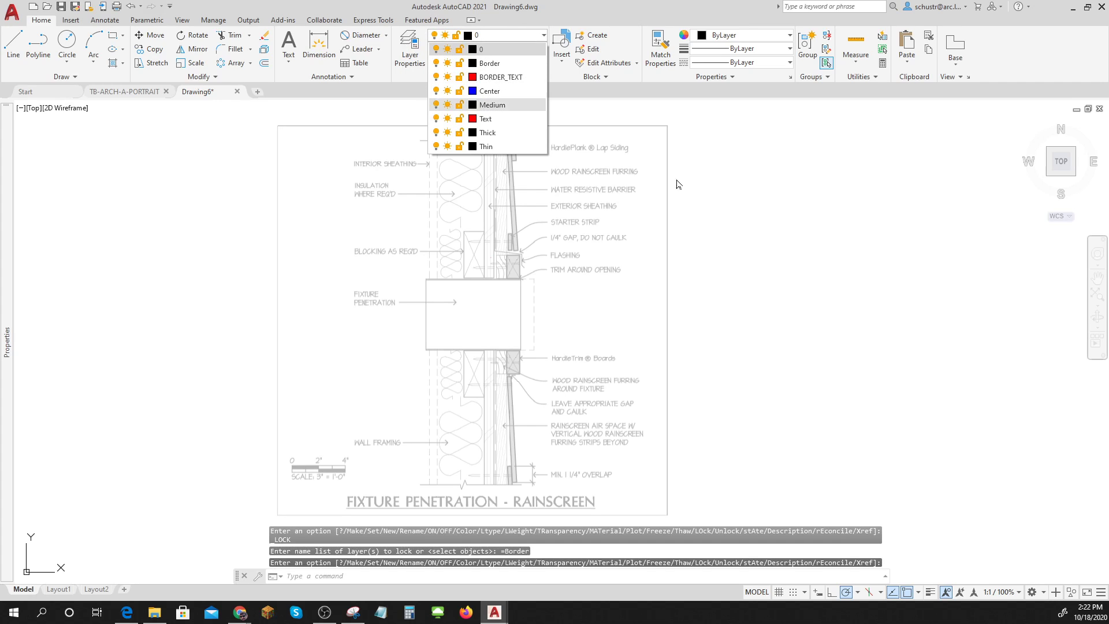
pyautogui.click(803, 350)
# Make Thick the current layer for tracing the siding at the upper part of the detail
pyautogui.scroll(2, 611, 235)
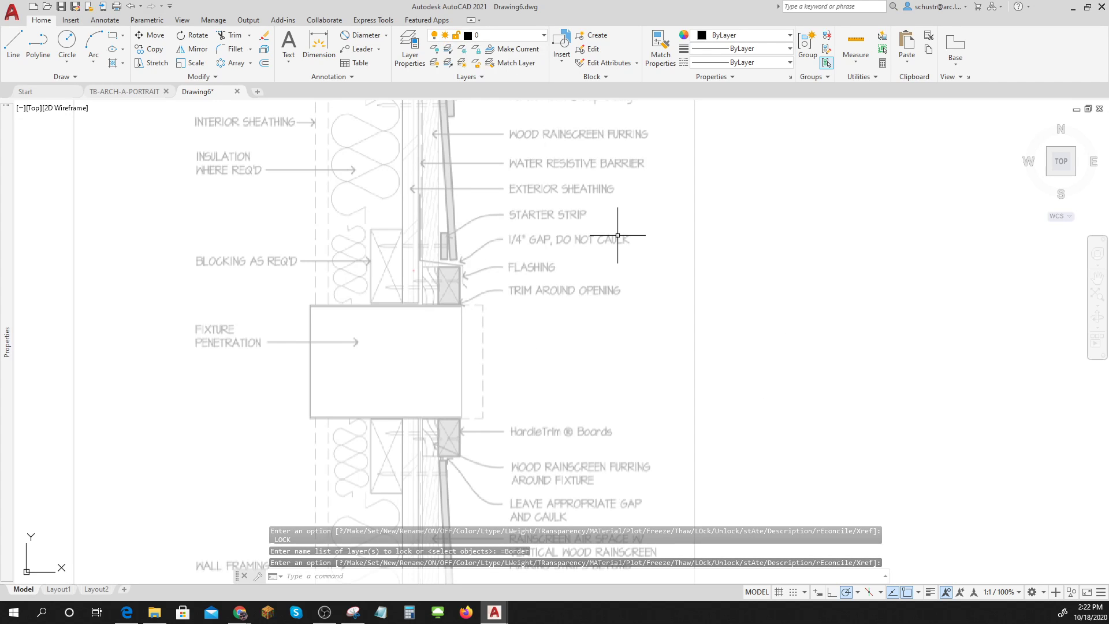
pyautogui.scroll(-2, 633, 240)
pyautogui.scroll(2, 523, 157)
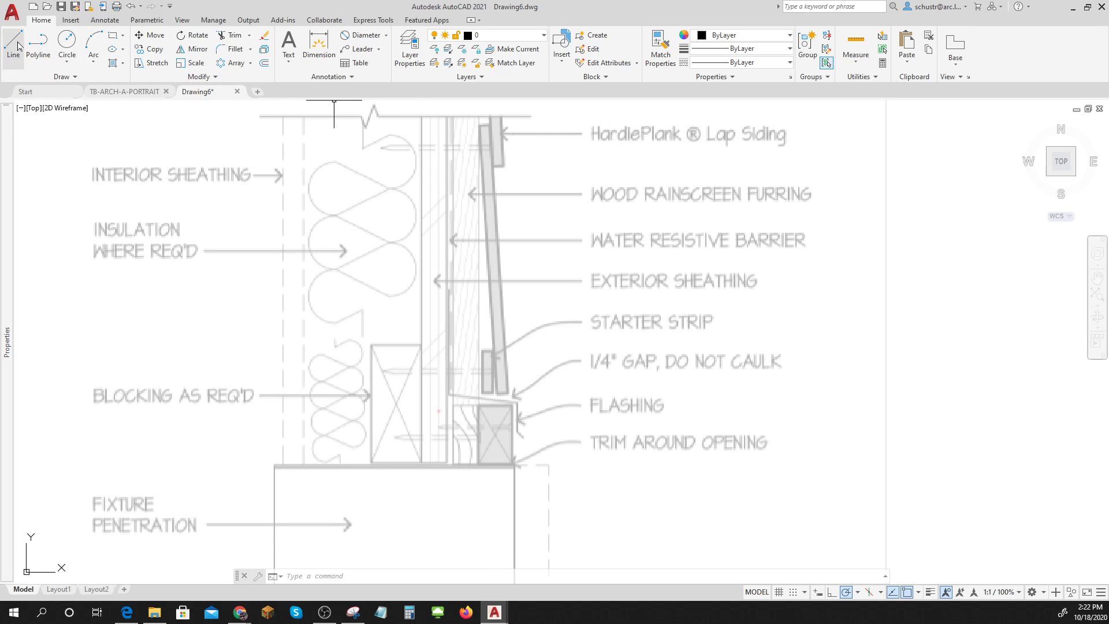
pyautogui.click(508, 36)
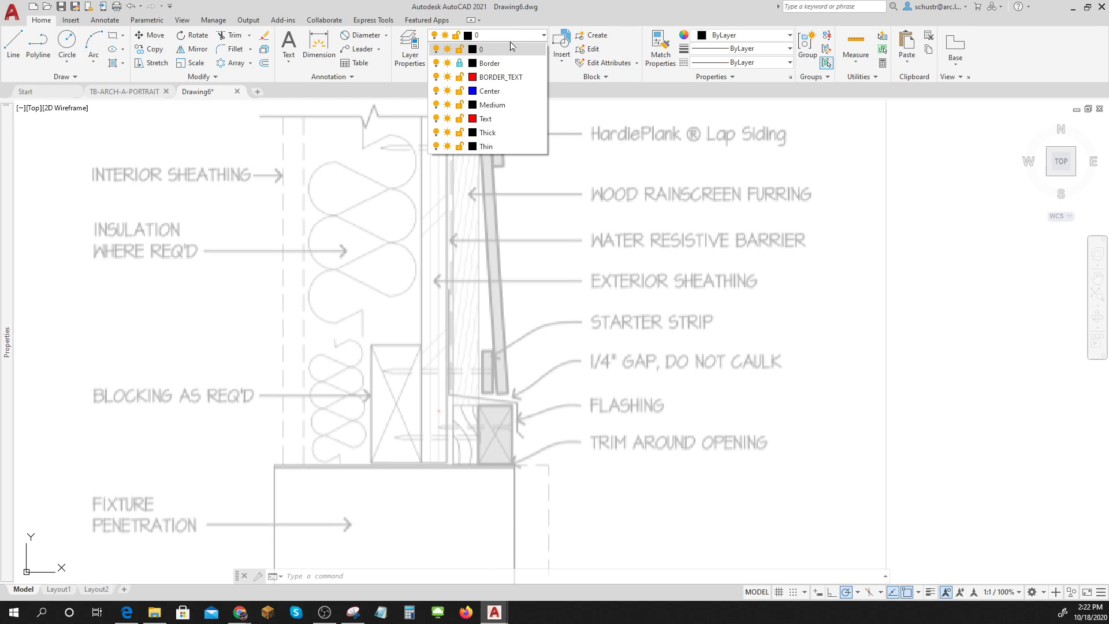
pyautogui.click(497, 145)
# Trace the long lap siding board above the flashing as a closed line outline, about 0.22 wide at the top and 0.20 at the bottom
pyautogui.click(13, 44)
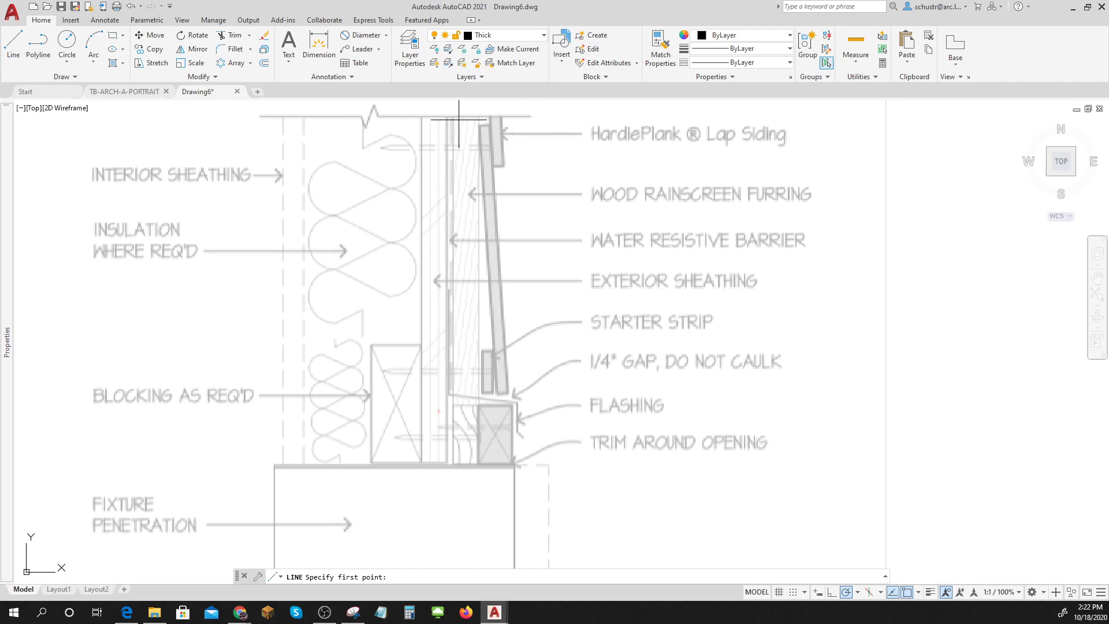
pyautogui.scroll(2, 493, 124)
pyautogui.click(450, 131)
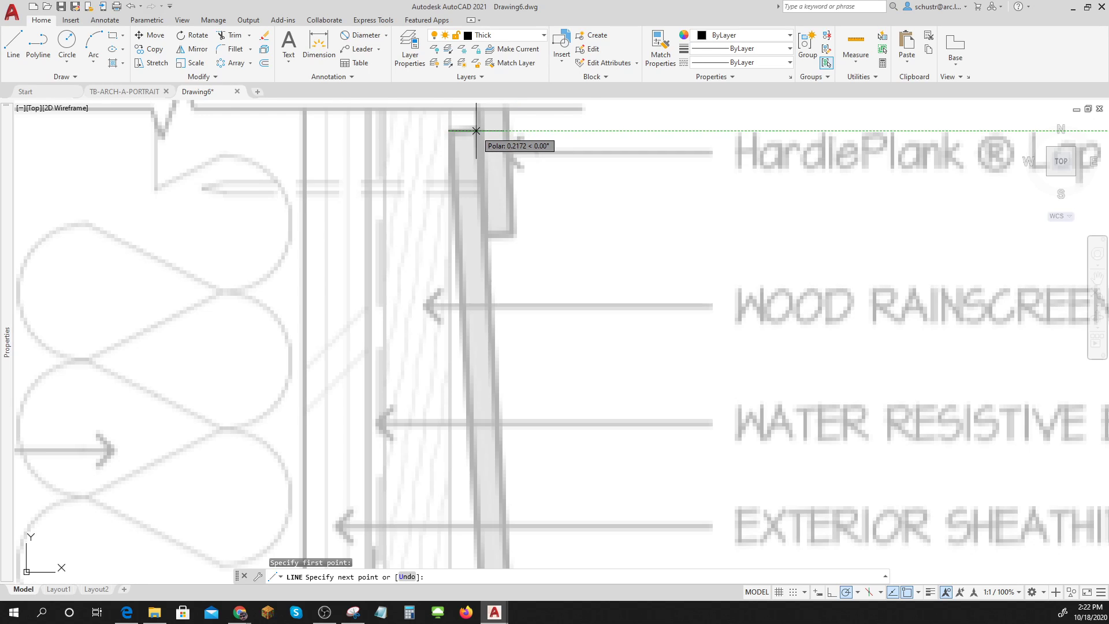
pyautogui.moveTo(532, 520); pyautogui.dragTo(508, 202, button='middle')
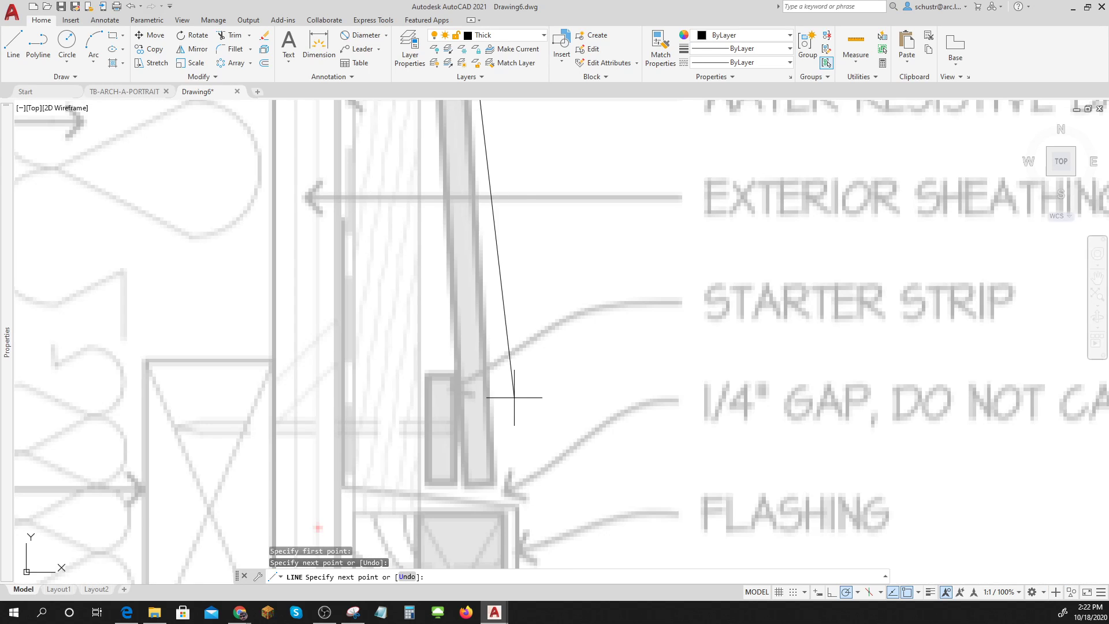
pyautogui.click(493, 484)
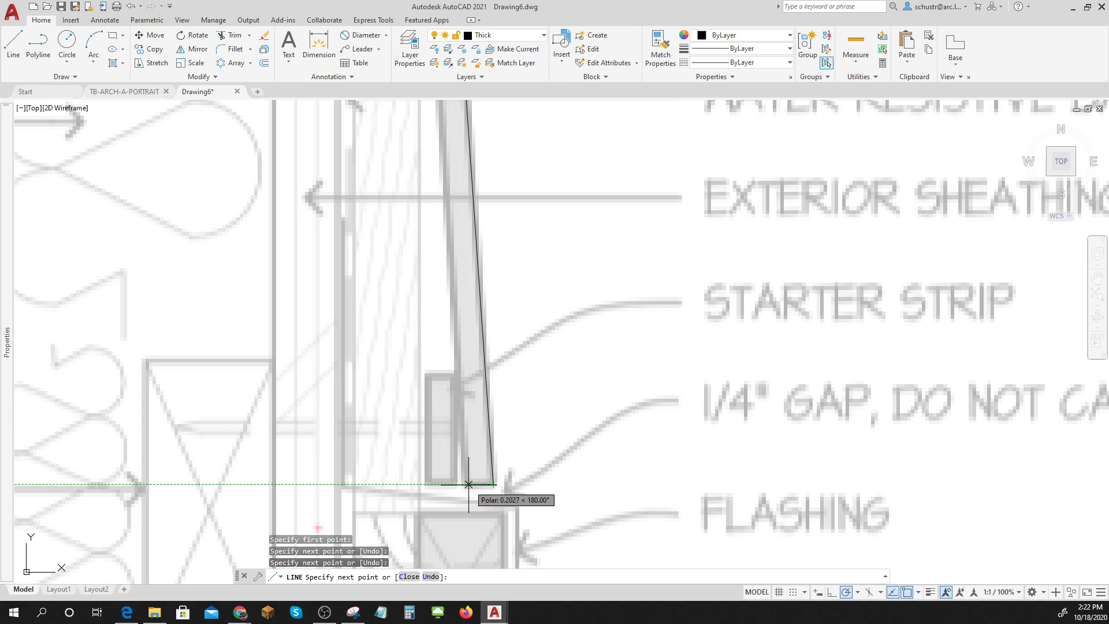
pyautogui.click(467, 484)
pyautogui.scroll(-2, 446, 269)
pyautogui.moveTo(454, 289); pyautogui.dragTo(484, 518, button='middle')
pyautogui.click(459, 207)
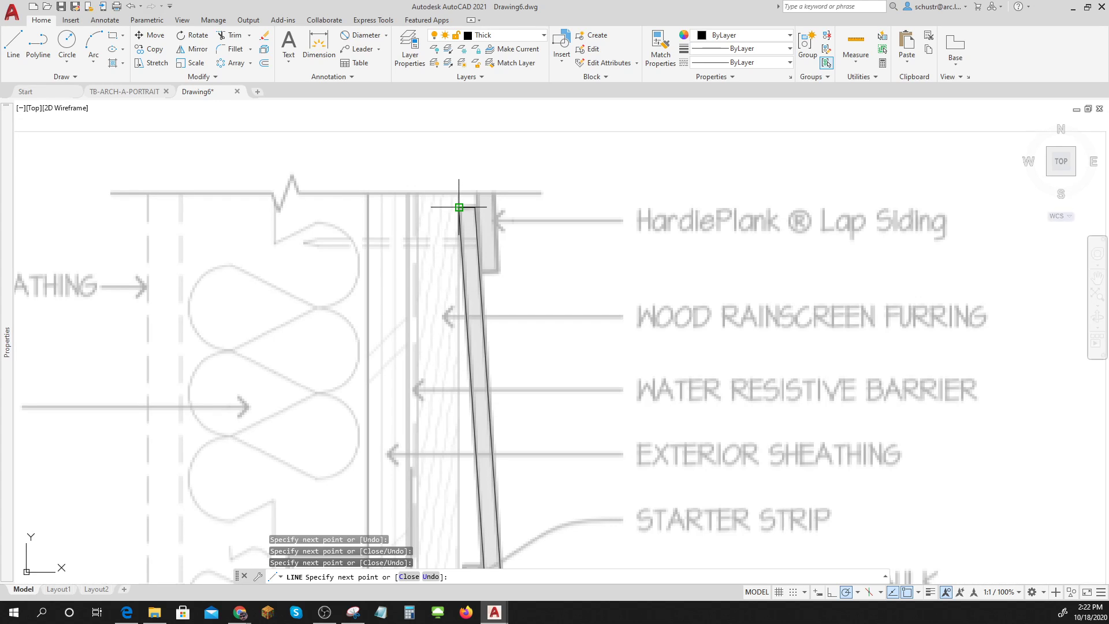
pyautogui.press('Return')
pyautogui.scroll(-4, 634, 378)
pyautogui.moveTo(634, 378); pyautogui.dragTo(507, 172, button='middle')
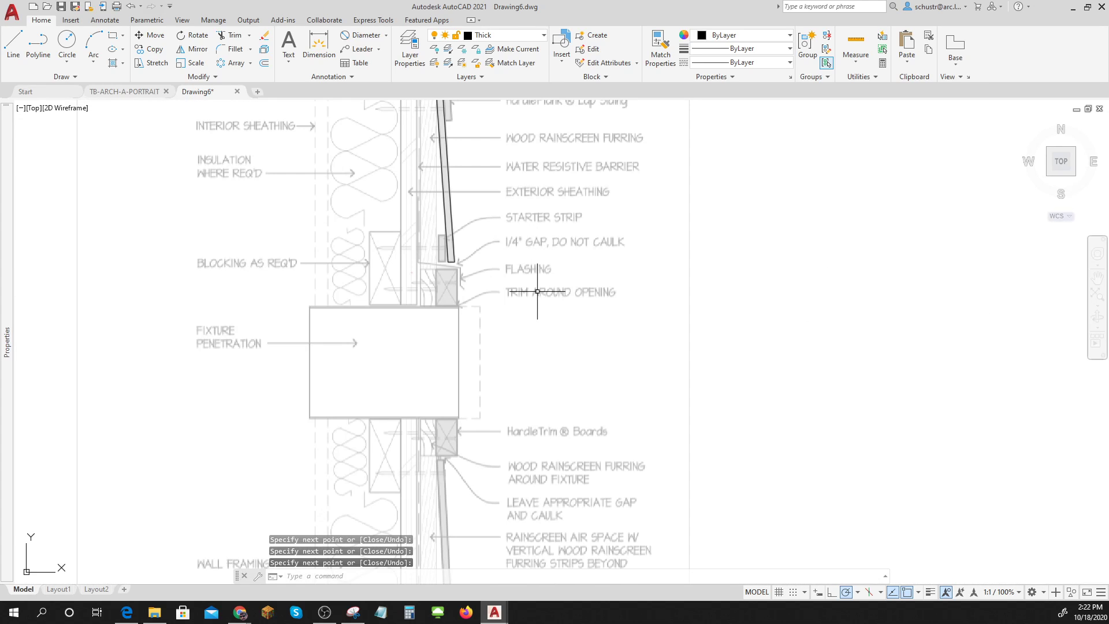
pyautogui.write('c')
pyautogui.press('Return')
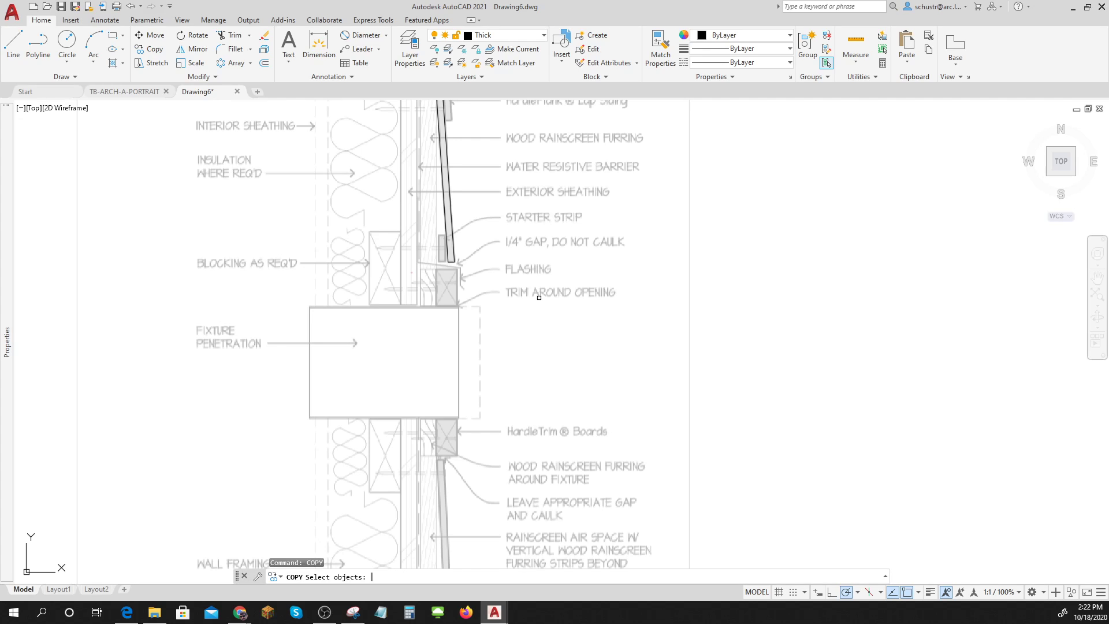
pyautogui.press('Escape')
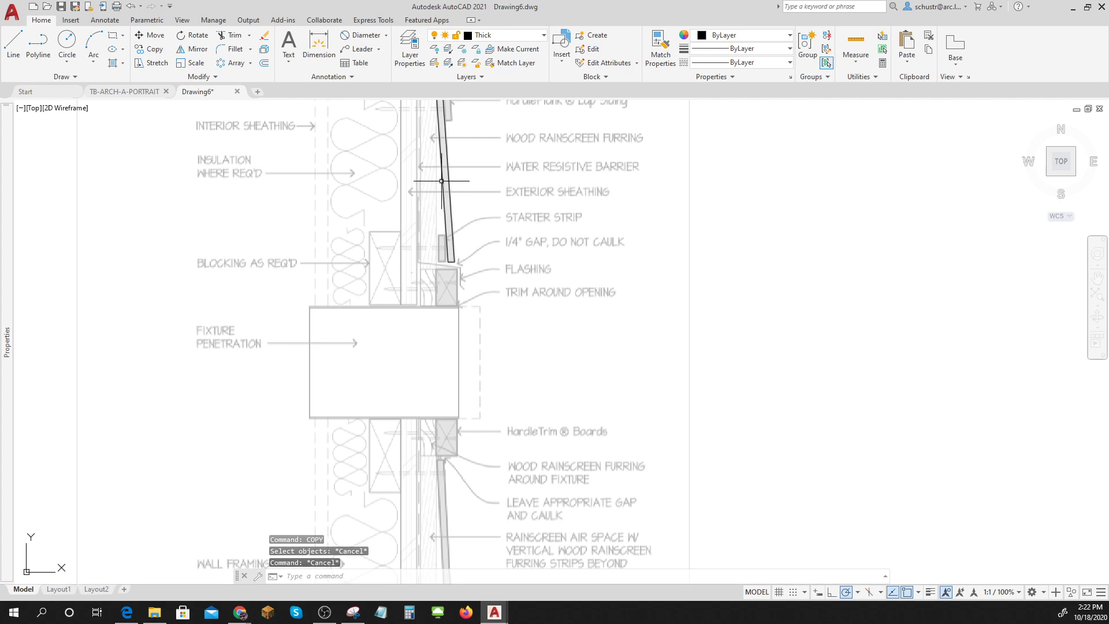
# Make Thin the current layer and fill the traced upper siding board with a solid hatch in color 199,200,202
pyautogui.moveTo(452, 150); pyautogui.dragTo(436, 227, button='middle')
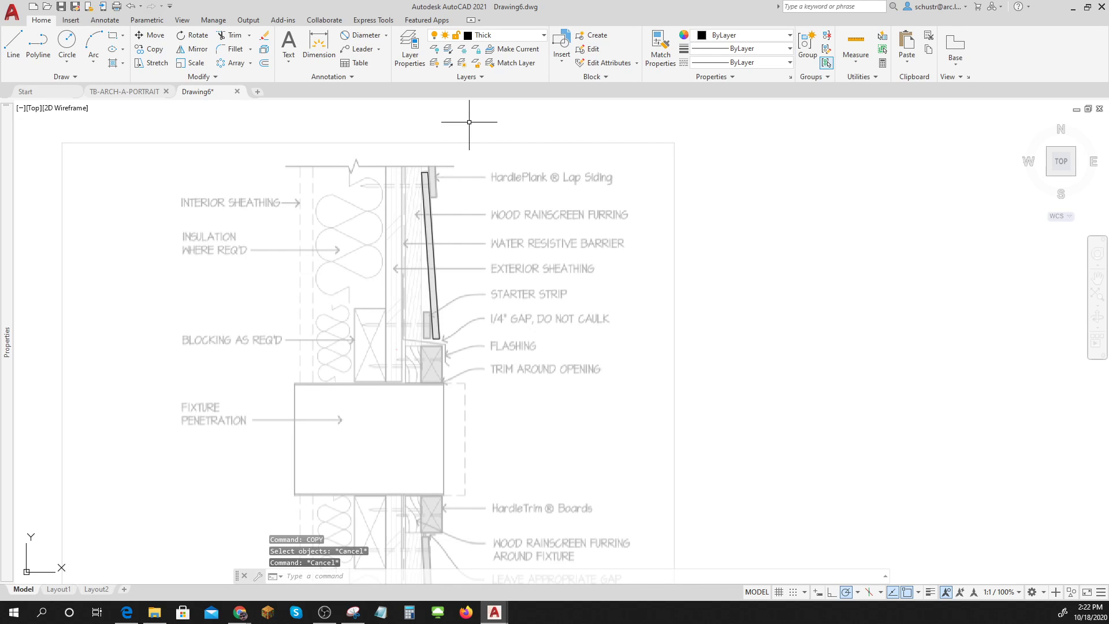
pyautogui.click(544, 35)
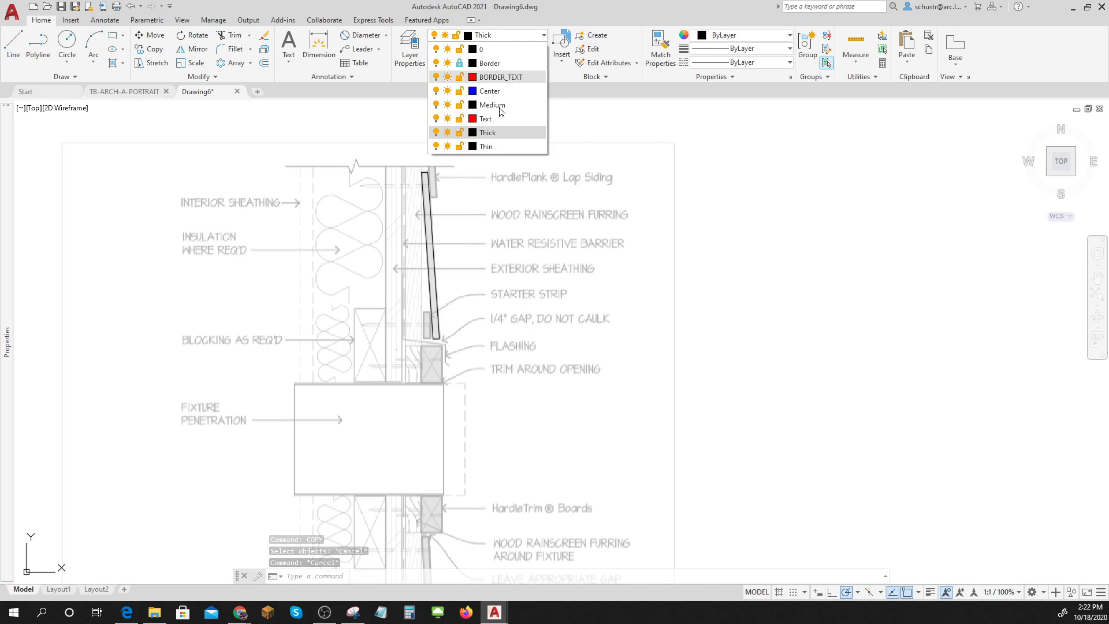
pyautogui.click(498, 147)
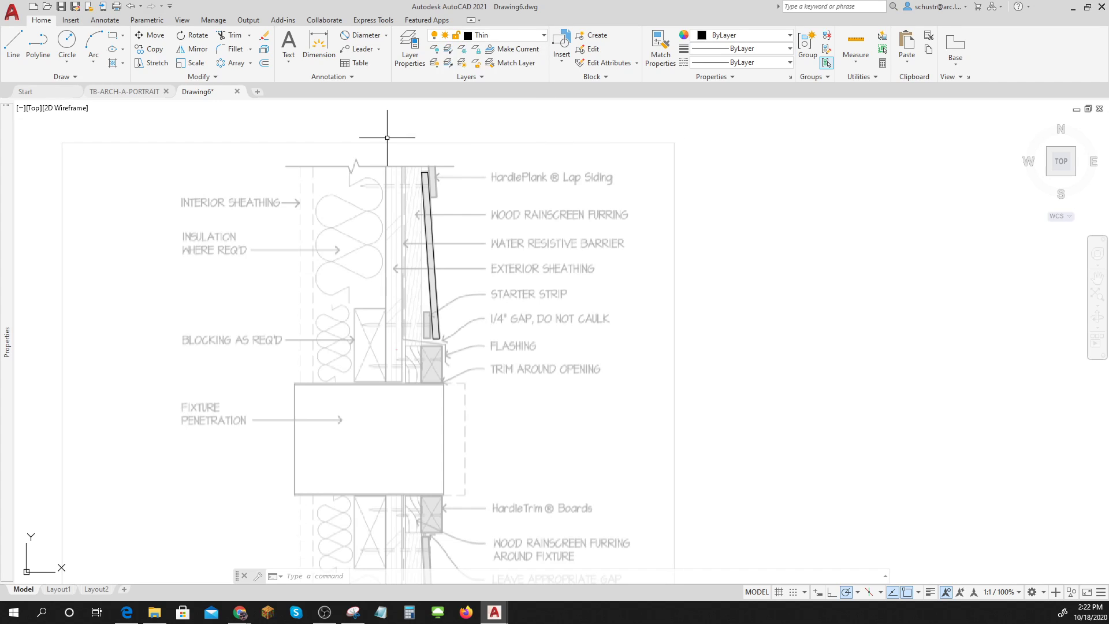
pyautogui.click(113, 63)
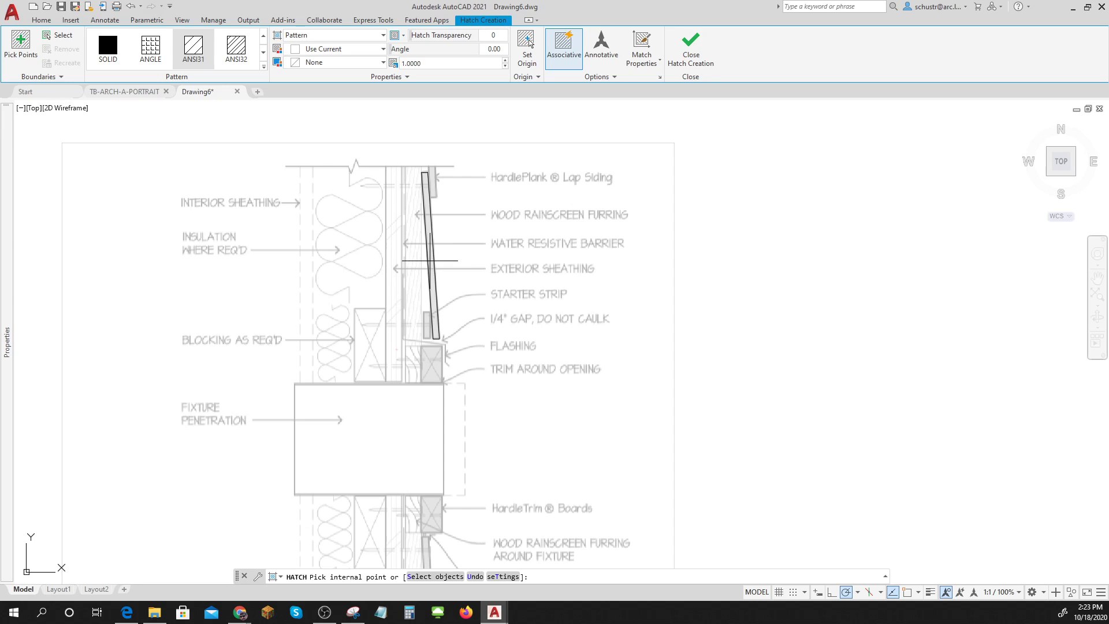
pyautogui.click(431, 261)
pyautogui.click(113, 55)
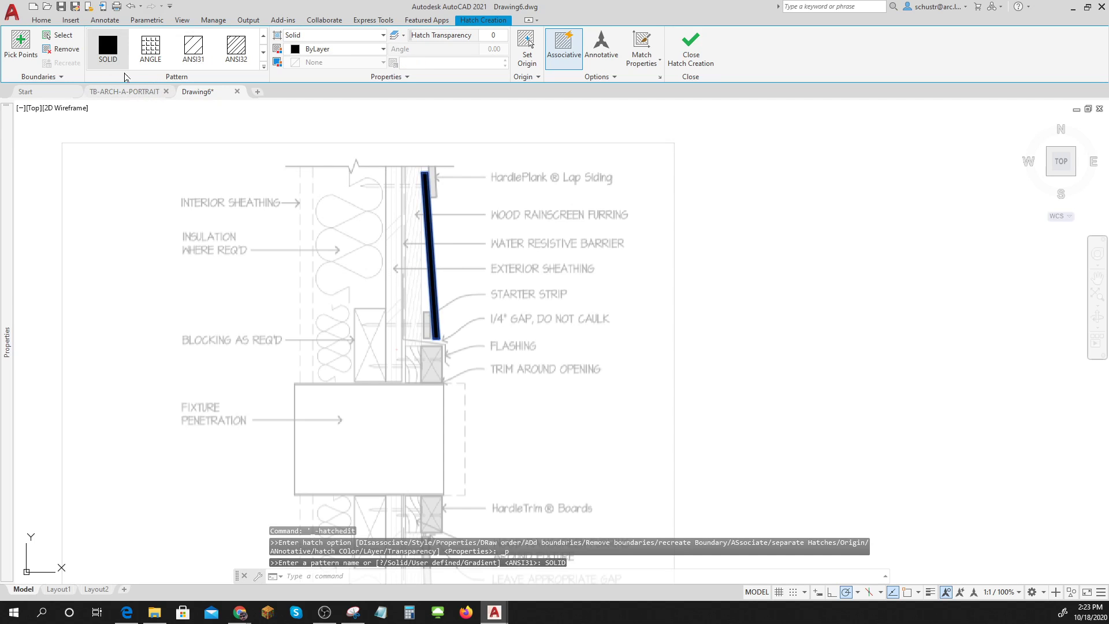
pyautogui.click(381, 54)
pyautogui.click(344, 84)
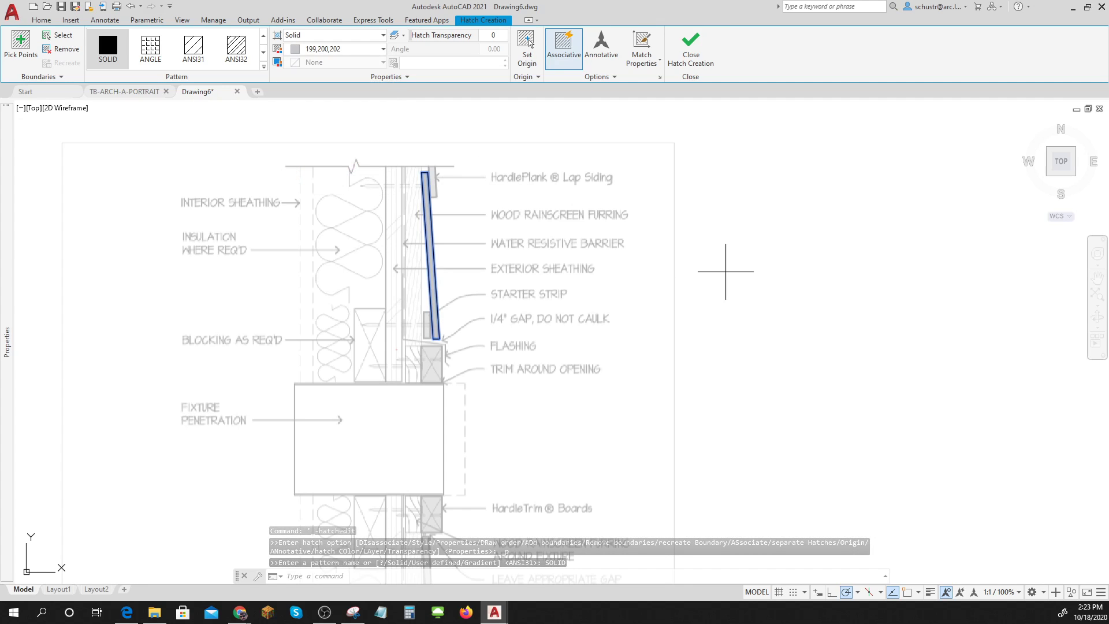
pyautogui.click(693, 65)
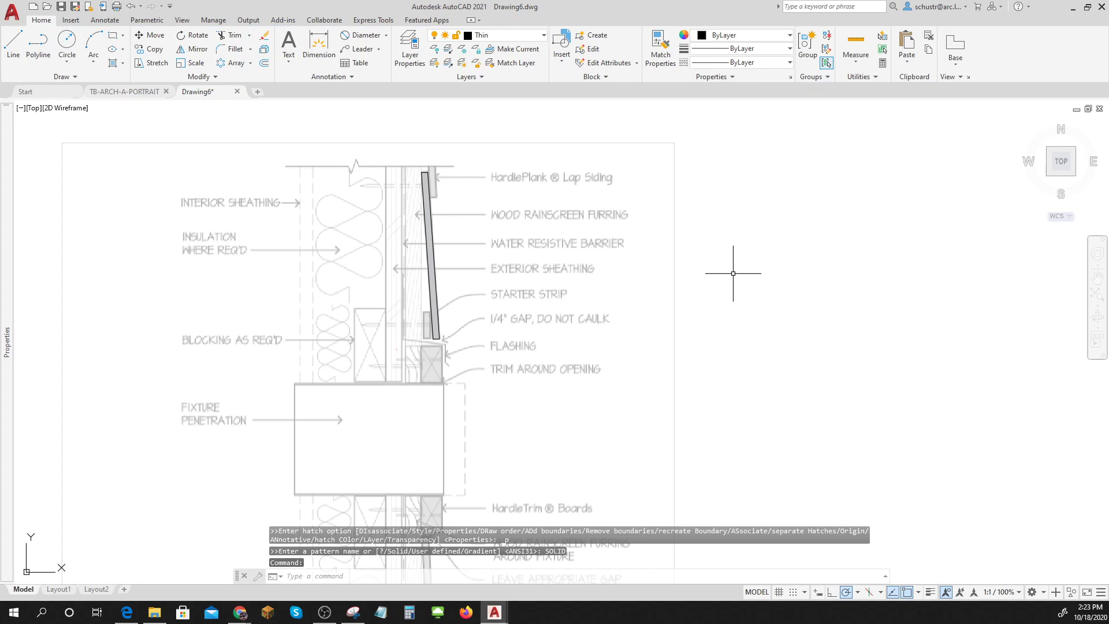
pyautogui.press('Escape')
pyautogui.press('Escape')
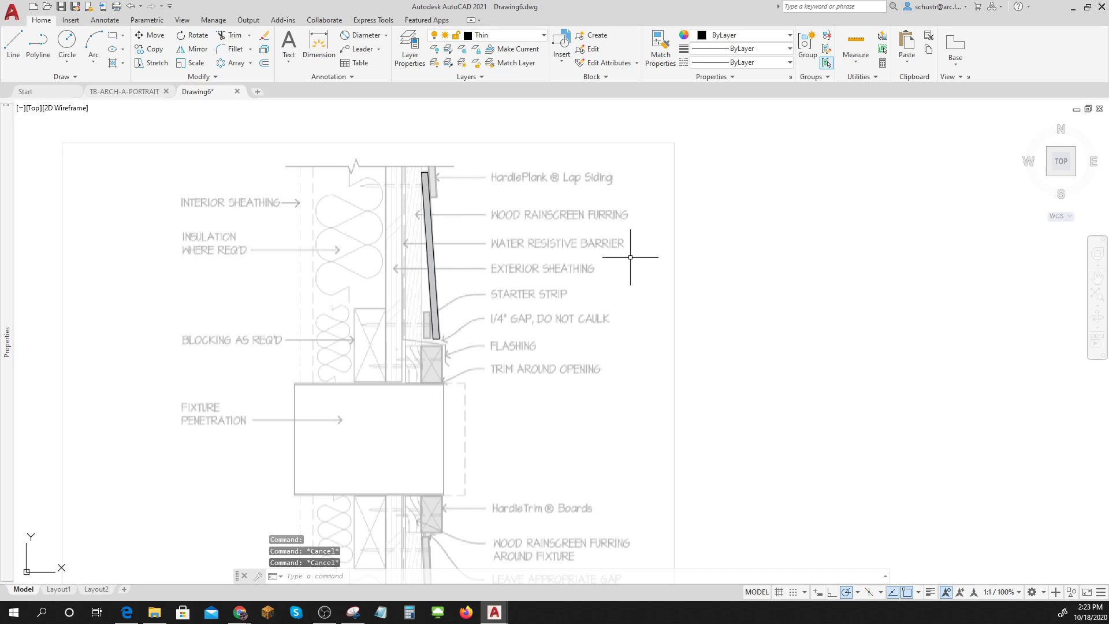
pyautogui.write('COPY')
pyautogui.press('Return')
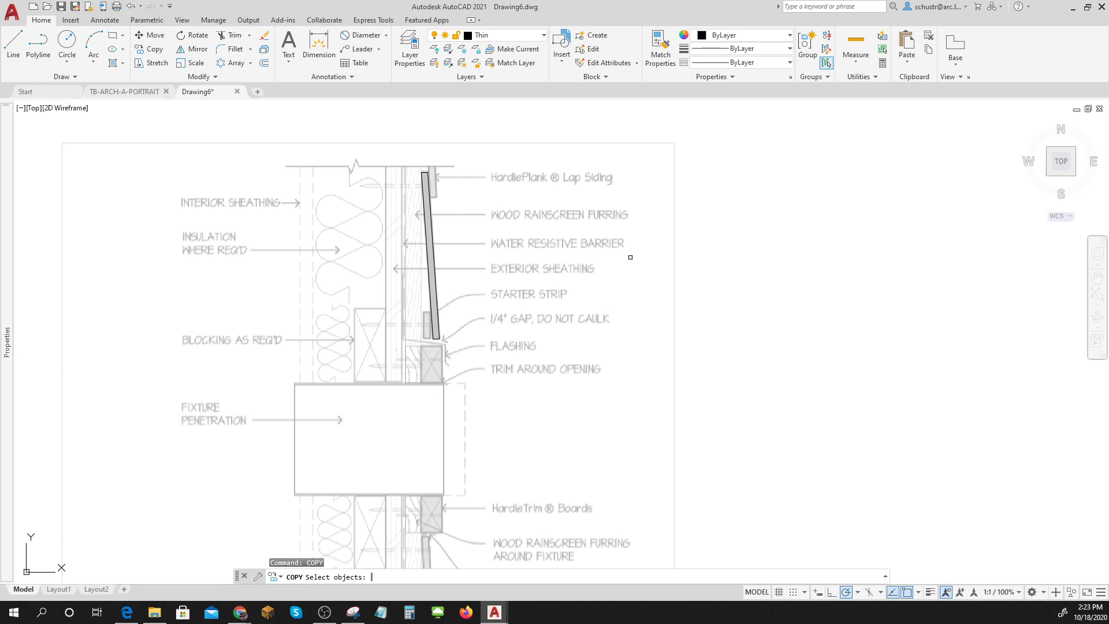
pyautogui.click(433, 234)
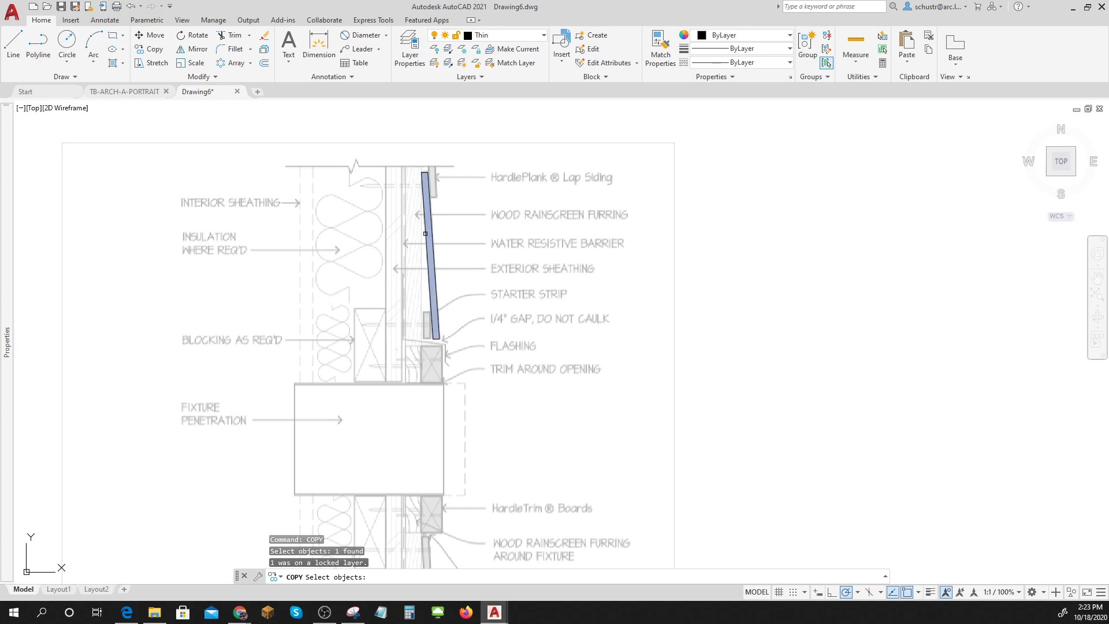
pyautogui.click(447, 293)
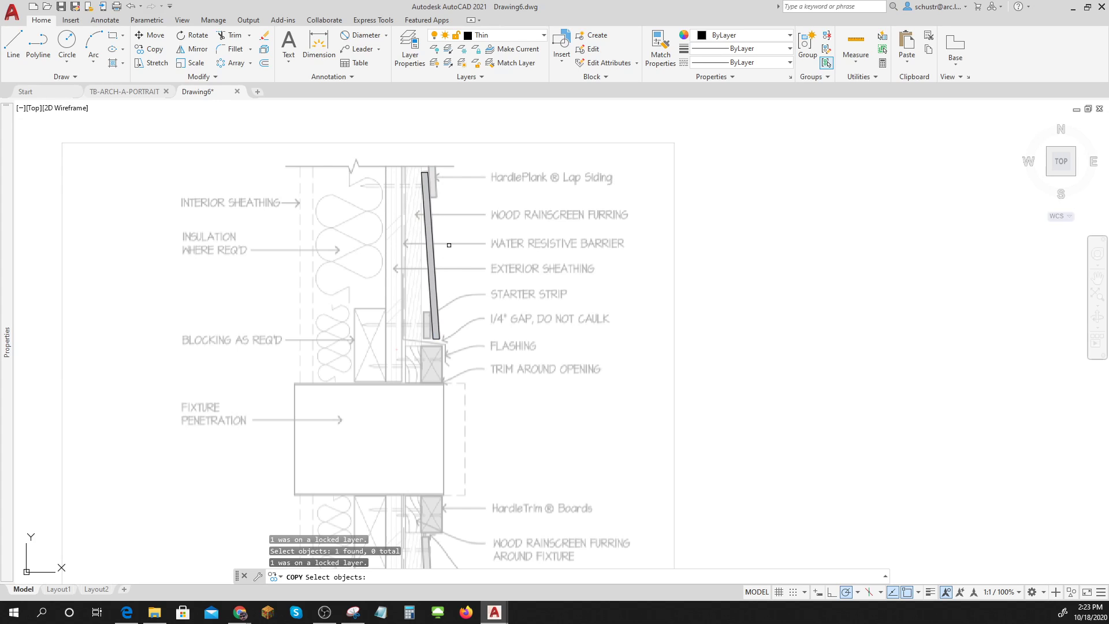
pyautogui.press('Escape')
pyautogui.press('Escape')
pyautogui.press('Escape')
pyautogui.write('COP')
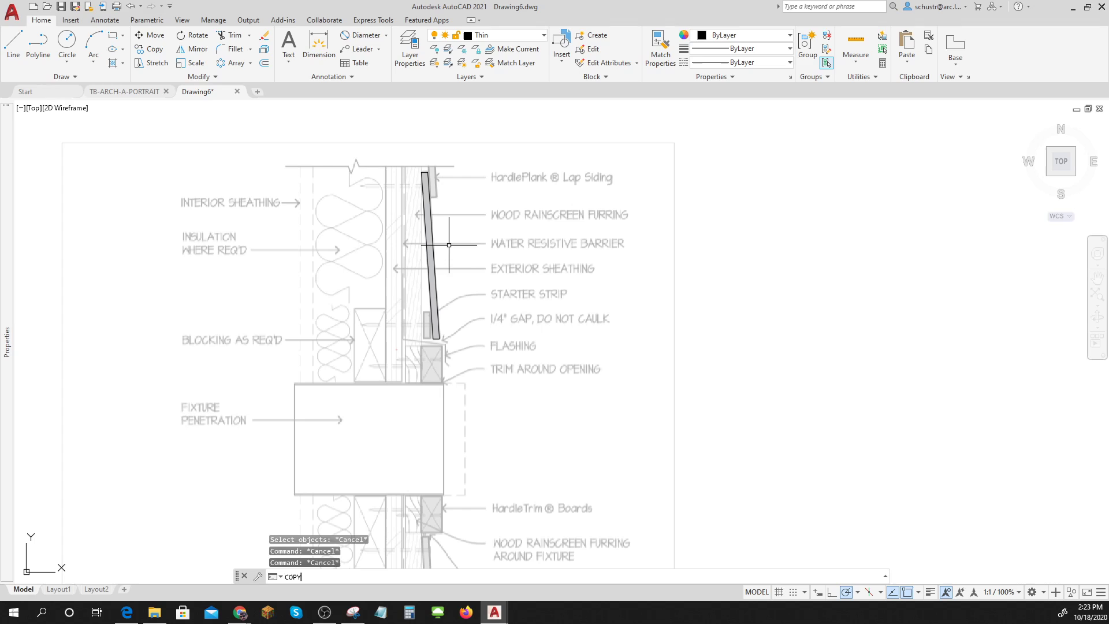
pyautogui.write('Y')
pyautogui.press('Return')
pyautogui.click(430, 240)
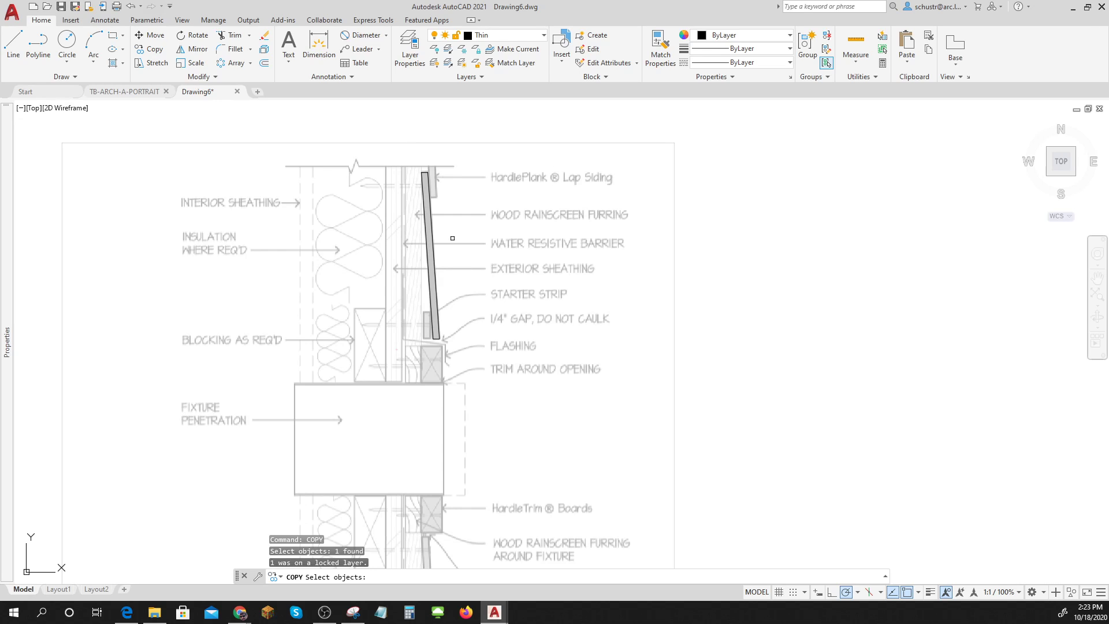
pyautogui.press('Escape')
pyautogui.press('Escape')
pyautogui.press('Escape')
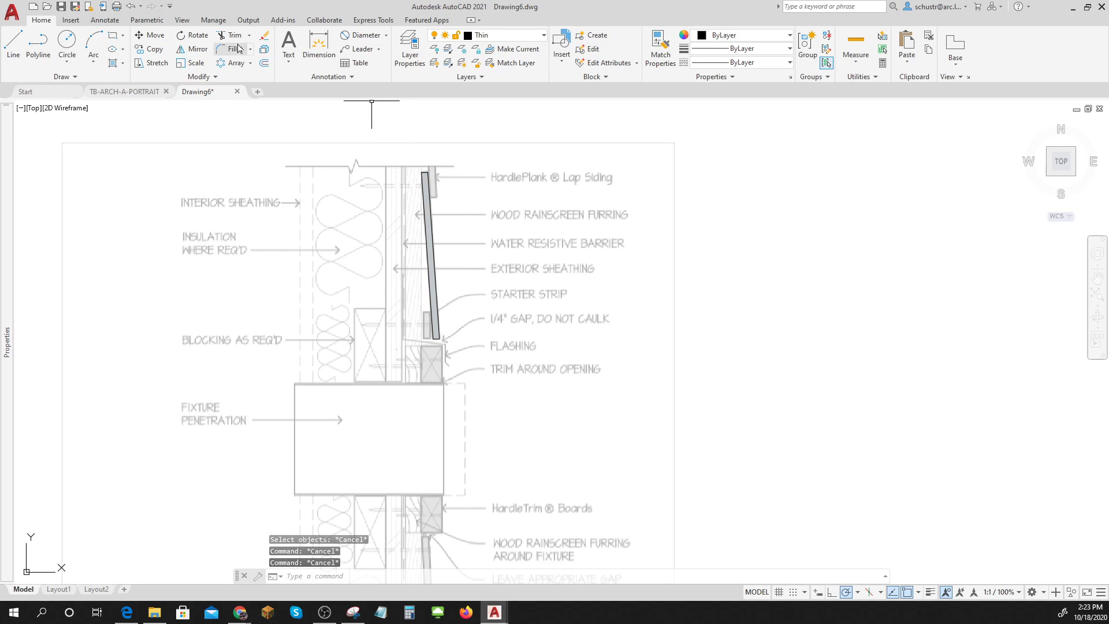
# Copy the upper siding board with its hatch from its top outer corner straight down onto the lower siding board below the HardieTrim
pyautogui.click(148, 51)
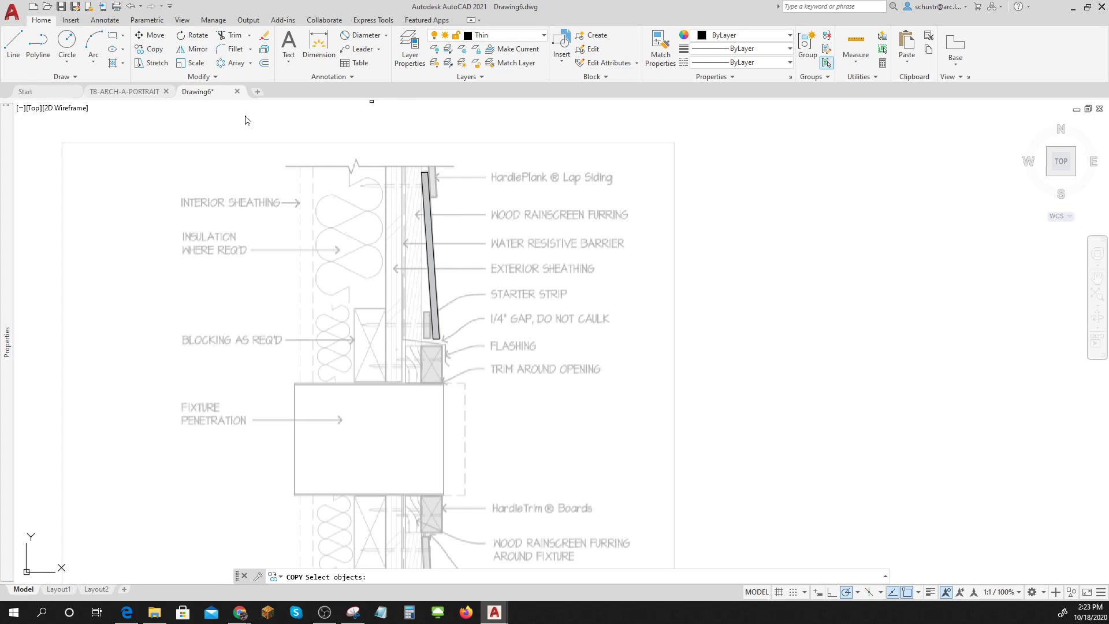
pyautogui.click(391, 128)
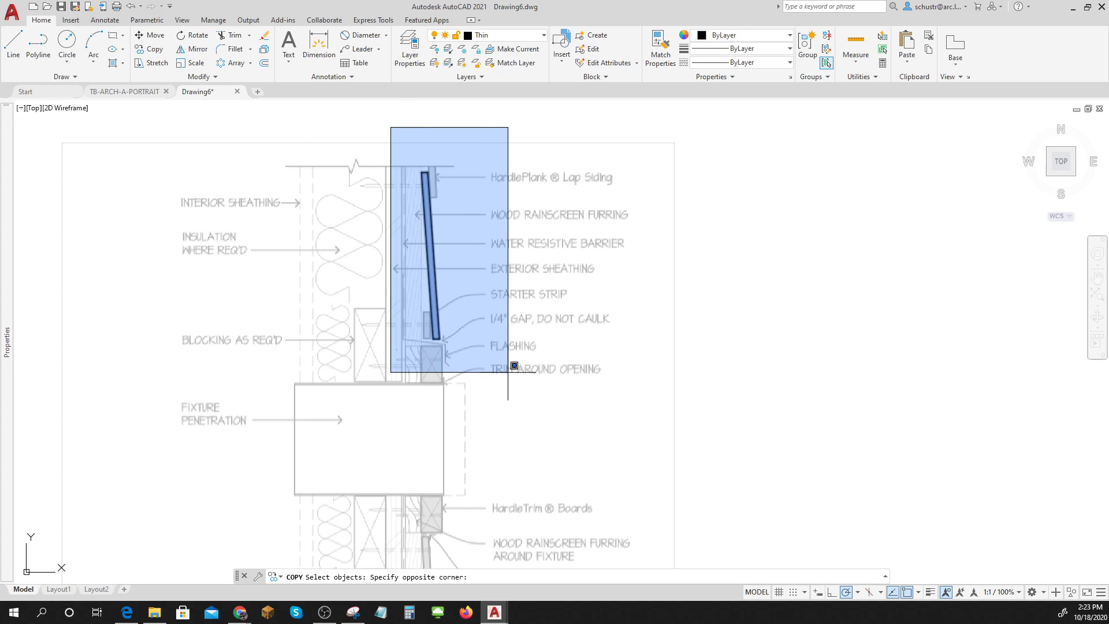
pyautogui.click(508, 371)
pyautogui.press('Return')
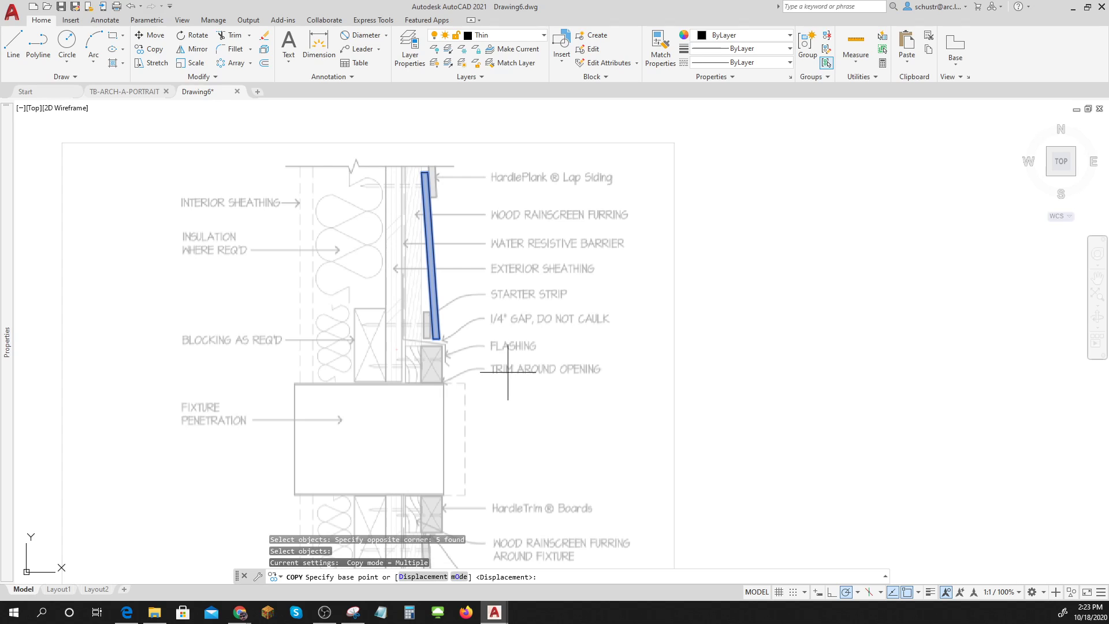
pyautogui.click(422, 172)
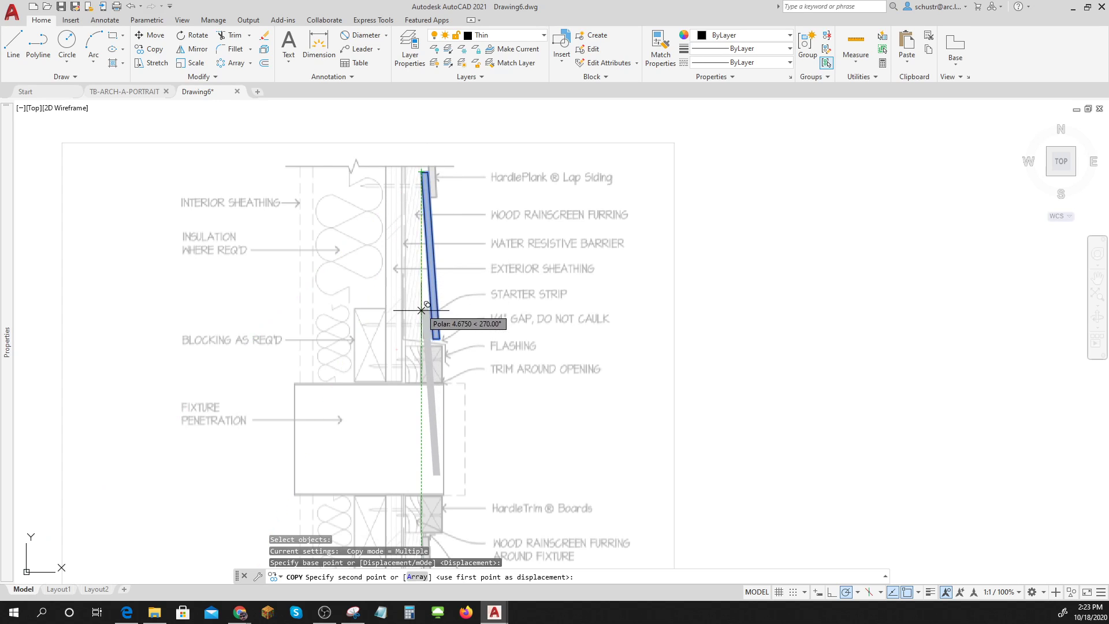
pyautogui.moveTo(421, 341); pyautogui.dragTo(422, 152, button='middle')
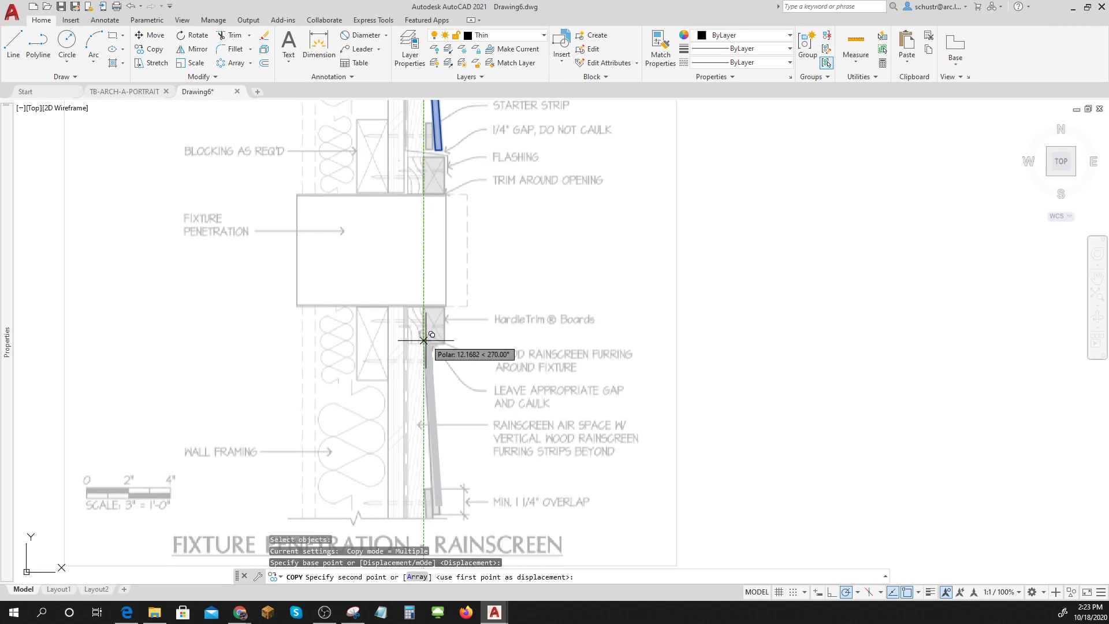
pyautogui.scroll(10, 423, 350)
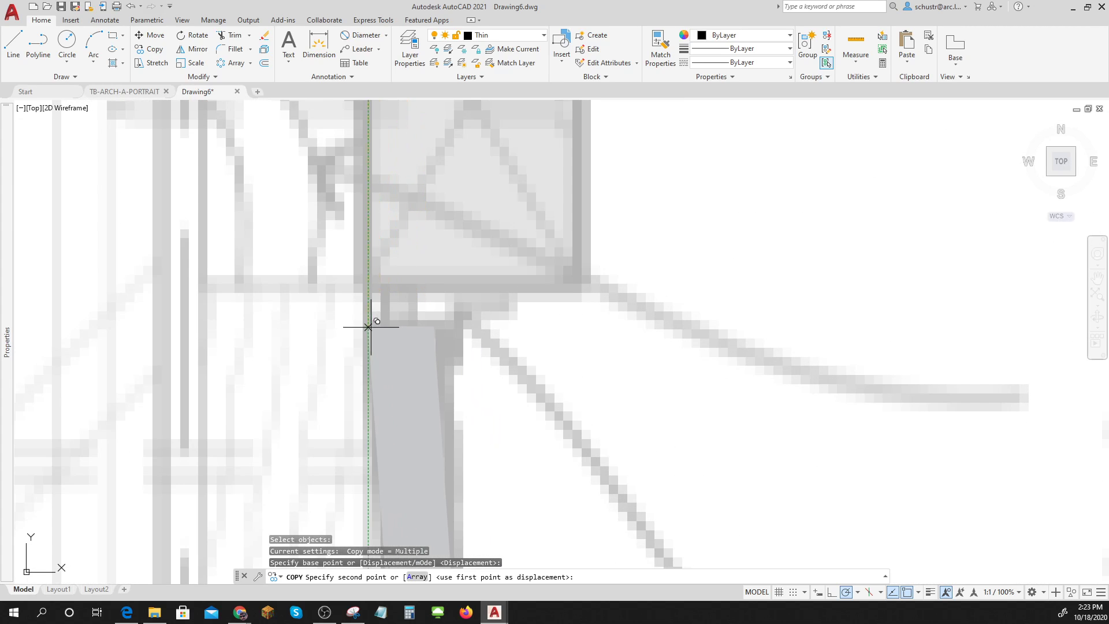
pyautogui.click(368, 322)
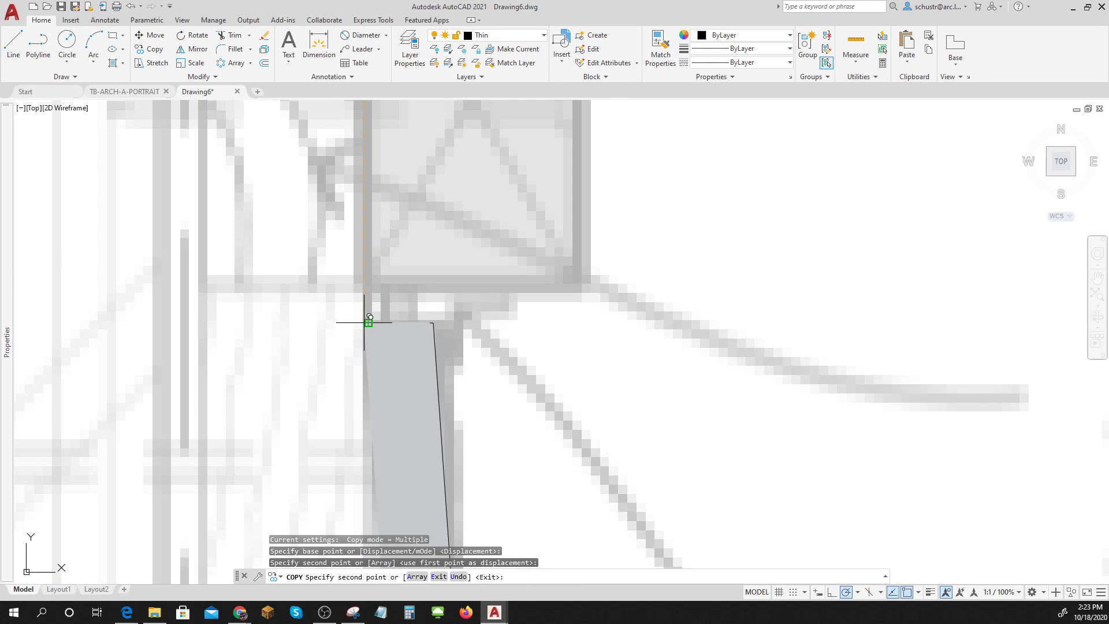
pyautogui.scroll(-8, 368, 321)
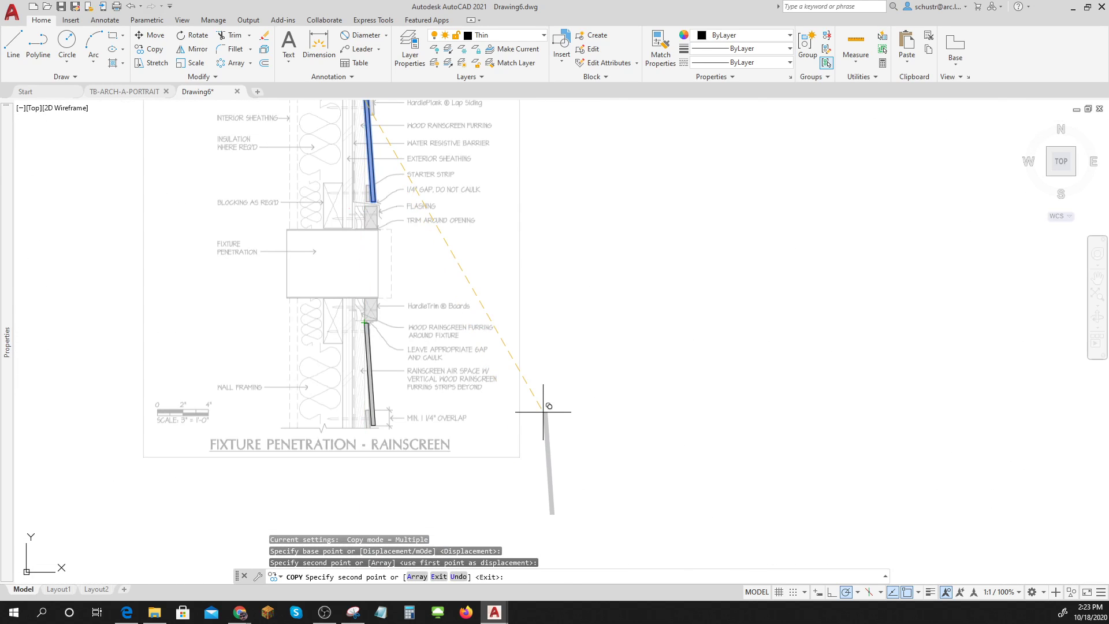
pyautogui.press('Escape')
pyautogui.moveTo(398, 142); pyautogui.dragTo(399, 205, button='middle')
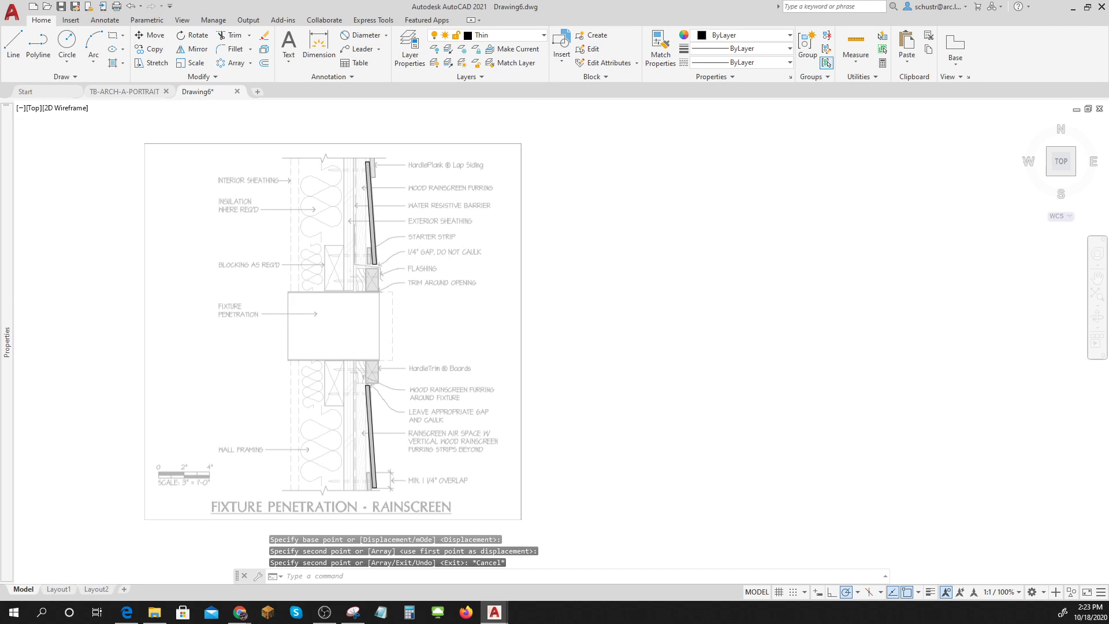
# Try to trace the inner edge of the short overlapping siding piece at the top of the detail, and delete the stray line
pyautogui.scroll(6, 381, 197)
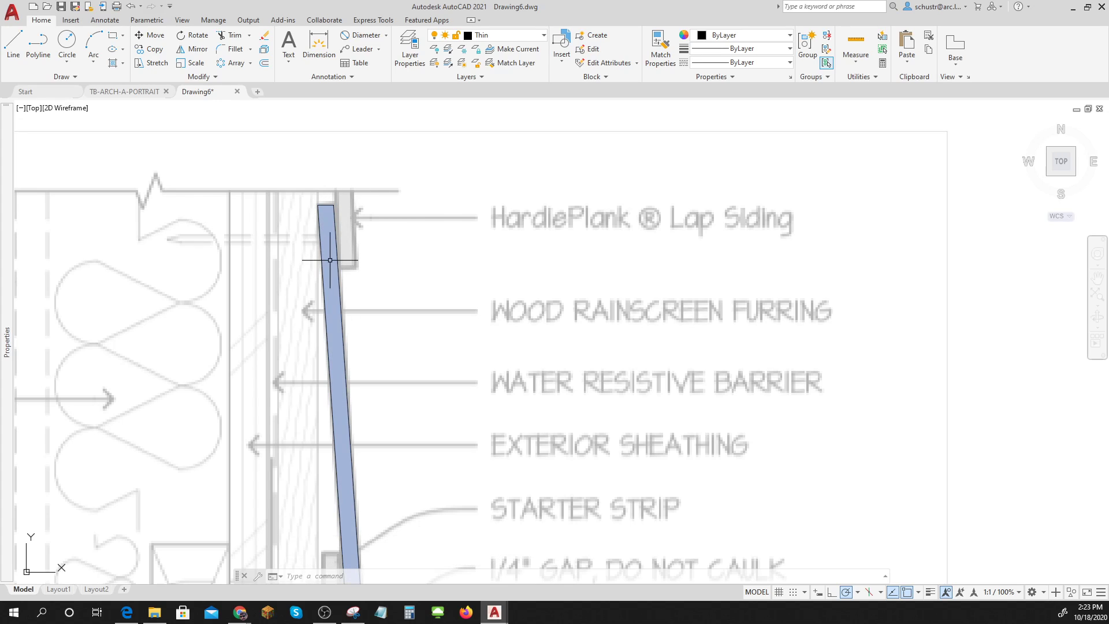
pyautogui.click(13, 44)
pyautogui.scroll(3, 315, 182)
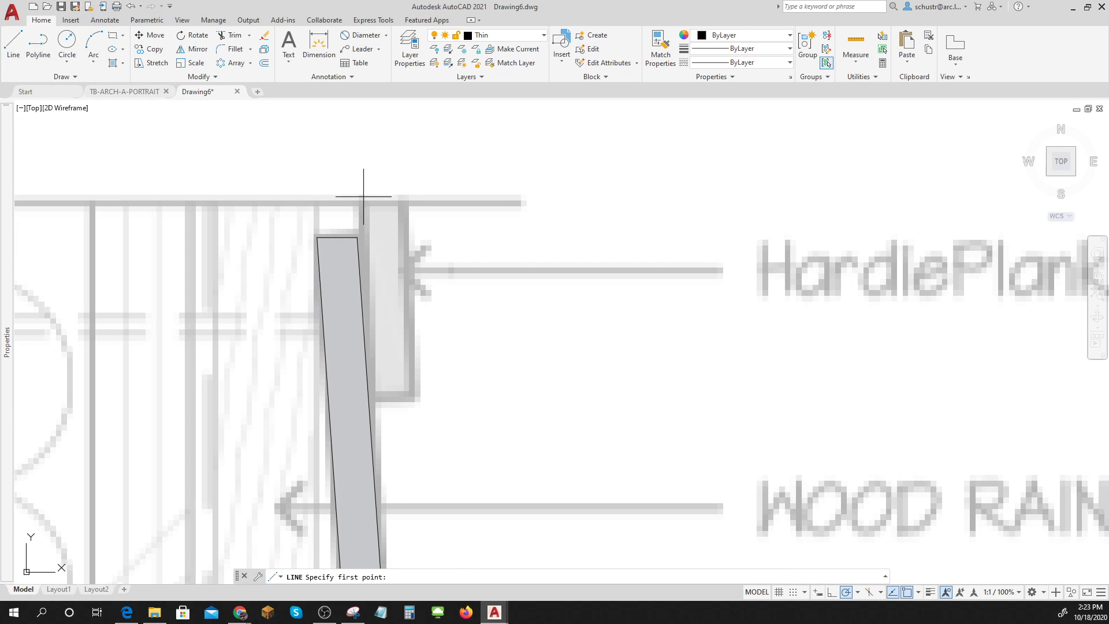
pyautogui.click(362, 202)
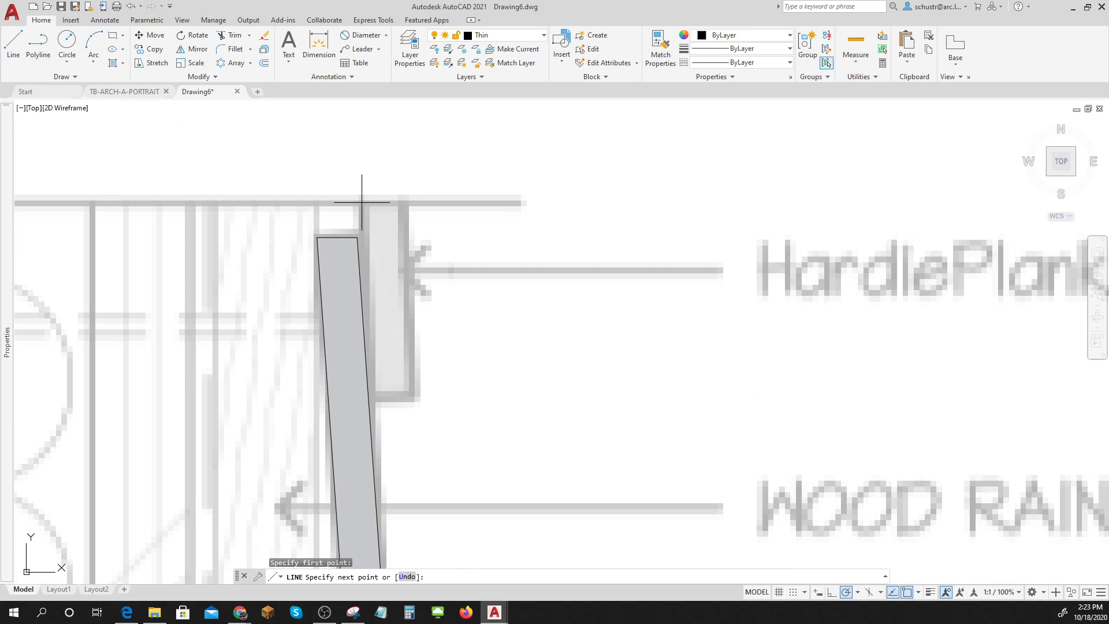
pyautogui.click(369, 399)
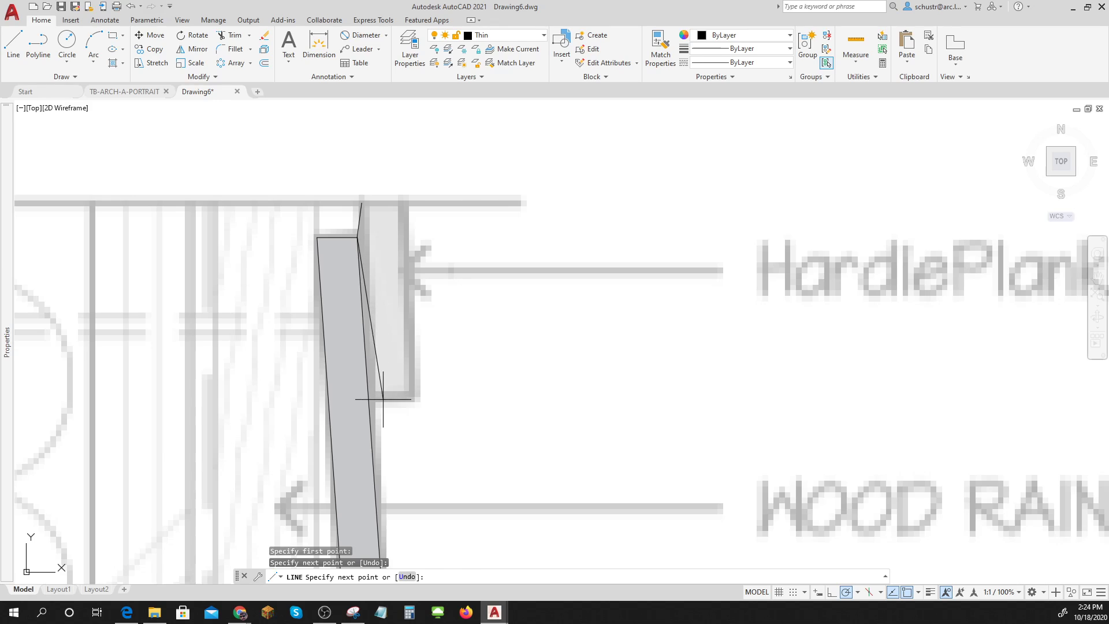
pyautogui.press('Escape')
pyautogui.press('Escape')
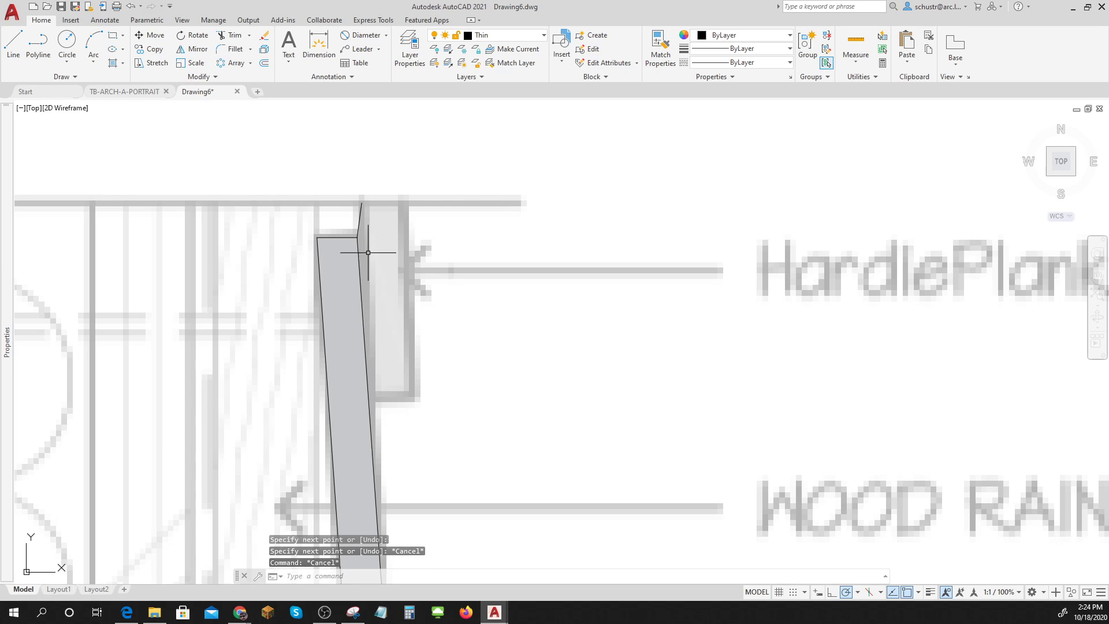
pyautogui.click(361, 217)
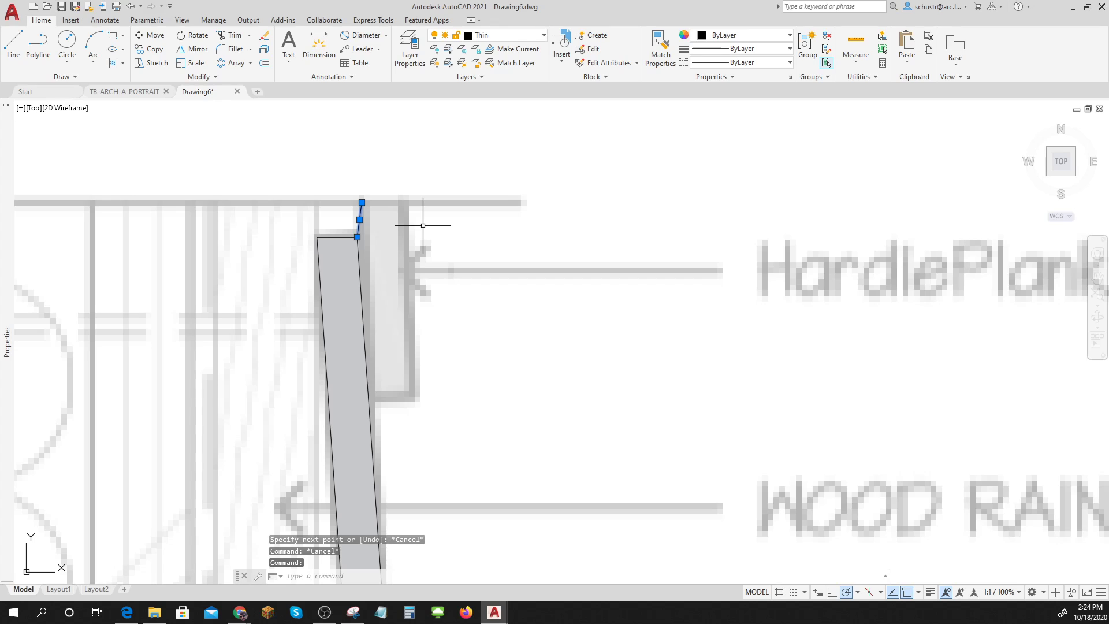
pyautogui.press('Delete')
# Trace the short overlapping siding piece at the top of the detail as a closed line outline, switching object snap off for the free points
pyautogui.click(12, 41)
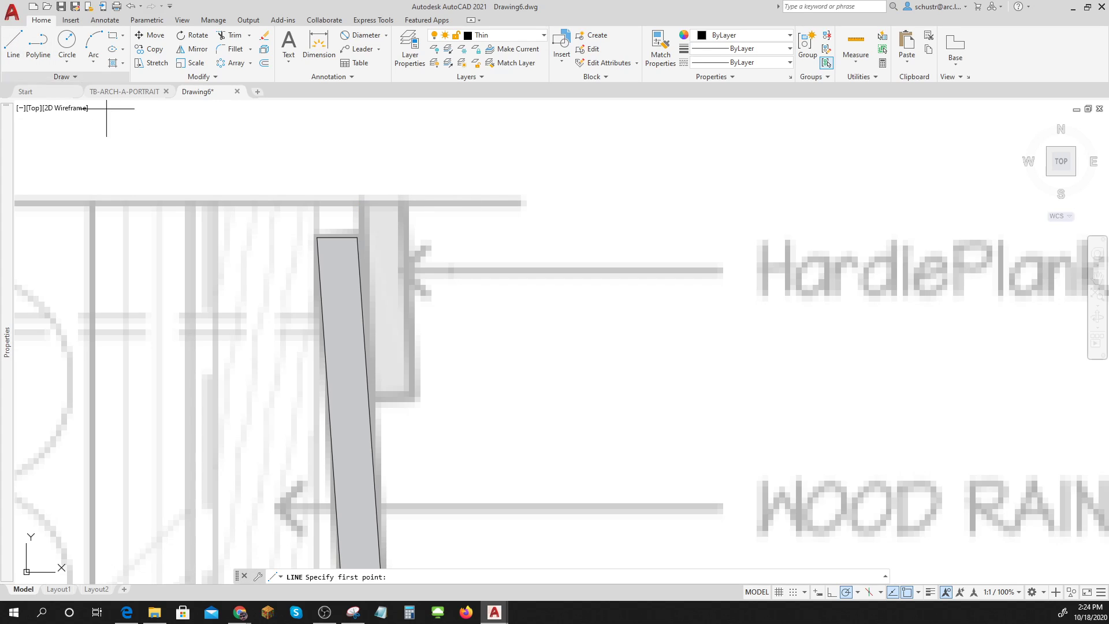
pyautogui.click(911, 592)
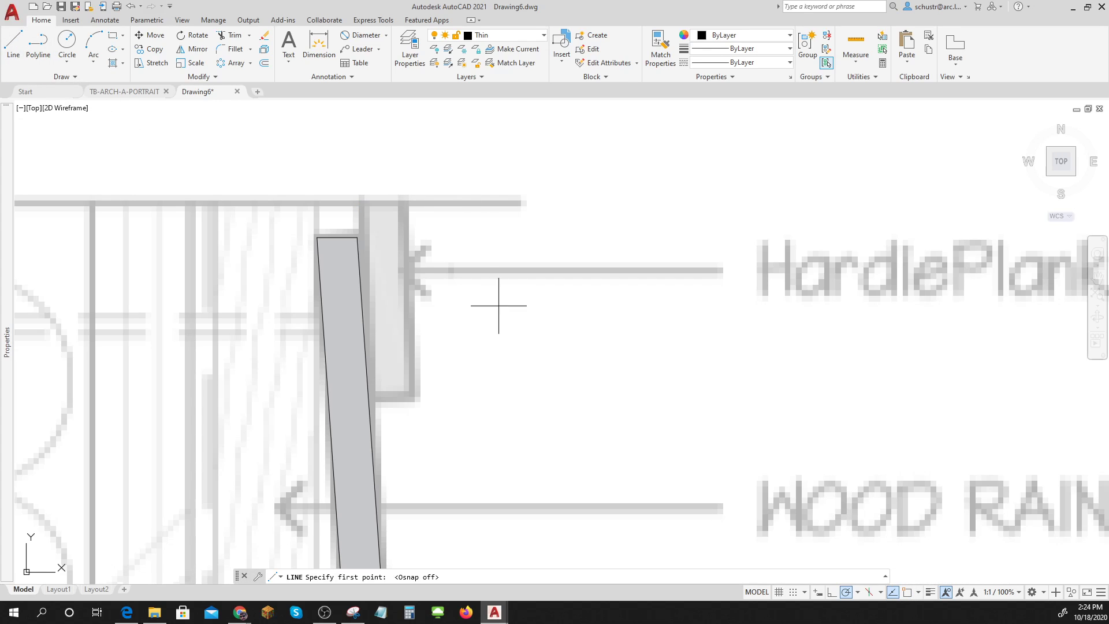
pyautogui.click(361, 204)
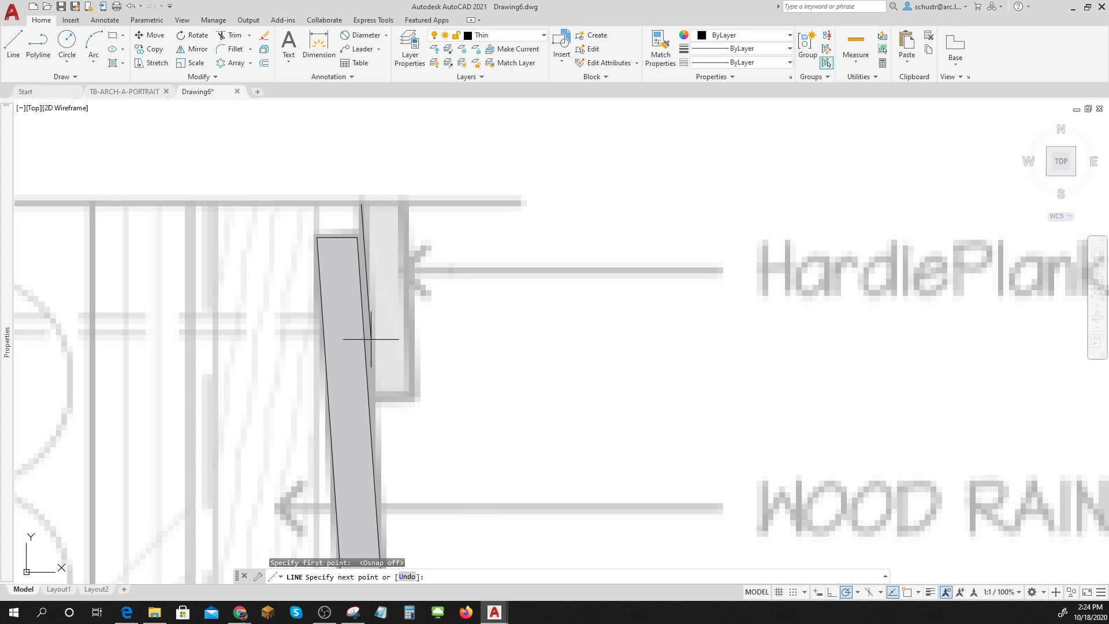
pyautogui.click(368, 396)
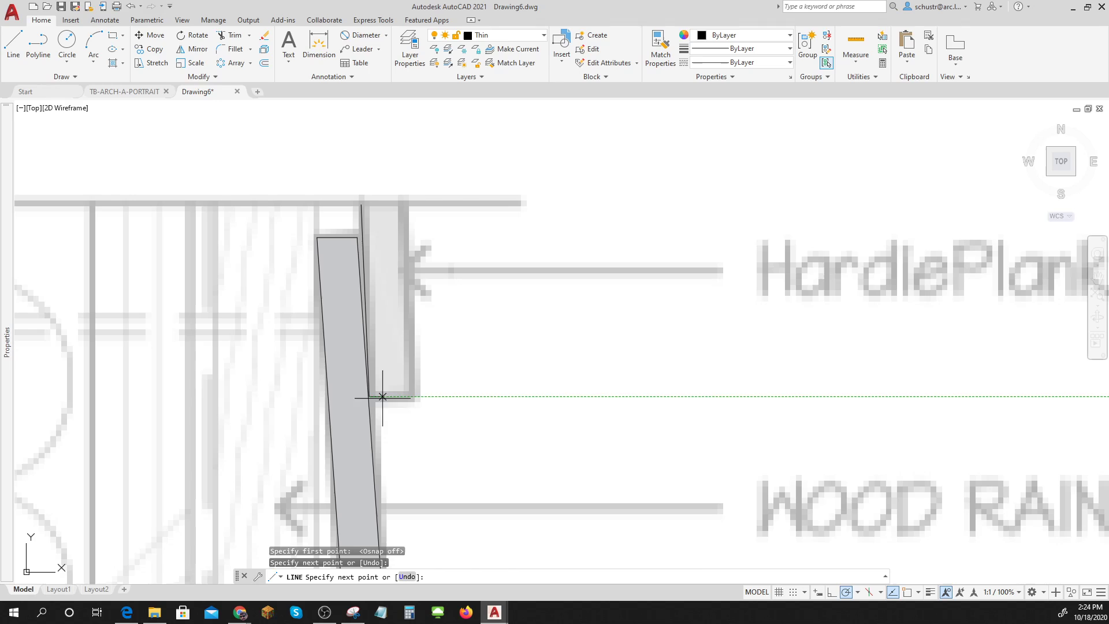
pyautogui.click(413, 397)
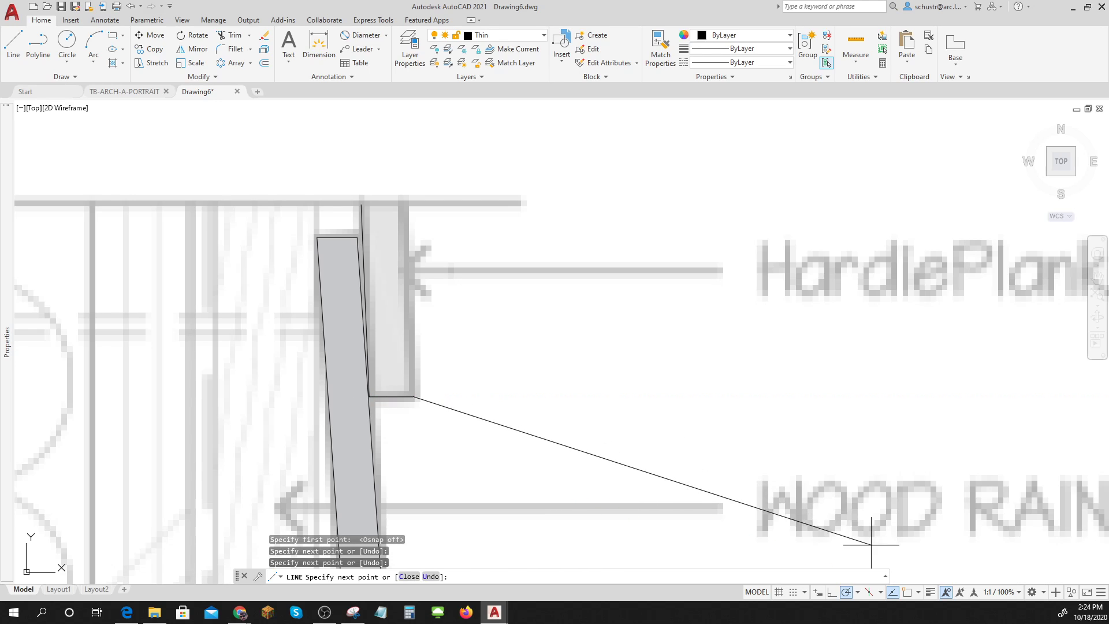
pyautogui.click(907, 592)
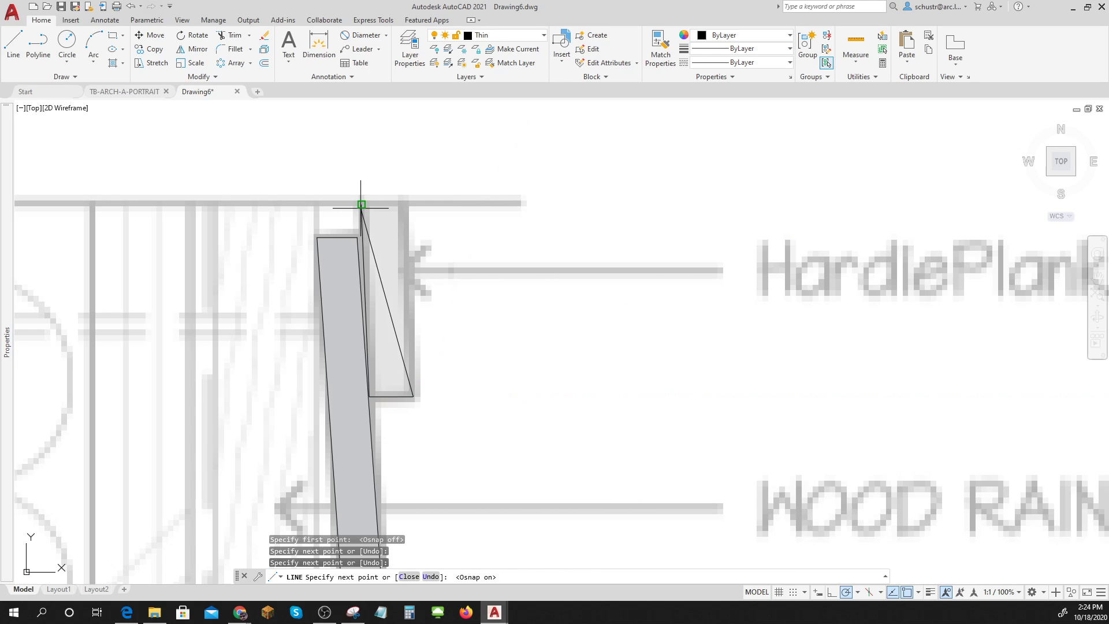
pyautogui.click(405, 204)
pyautogui.click(361, 204)
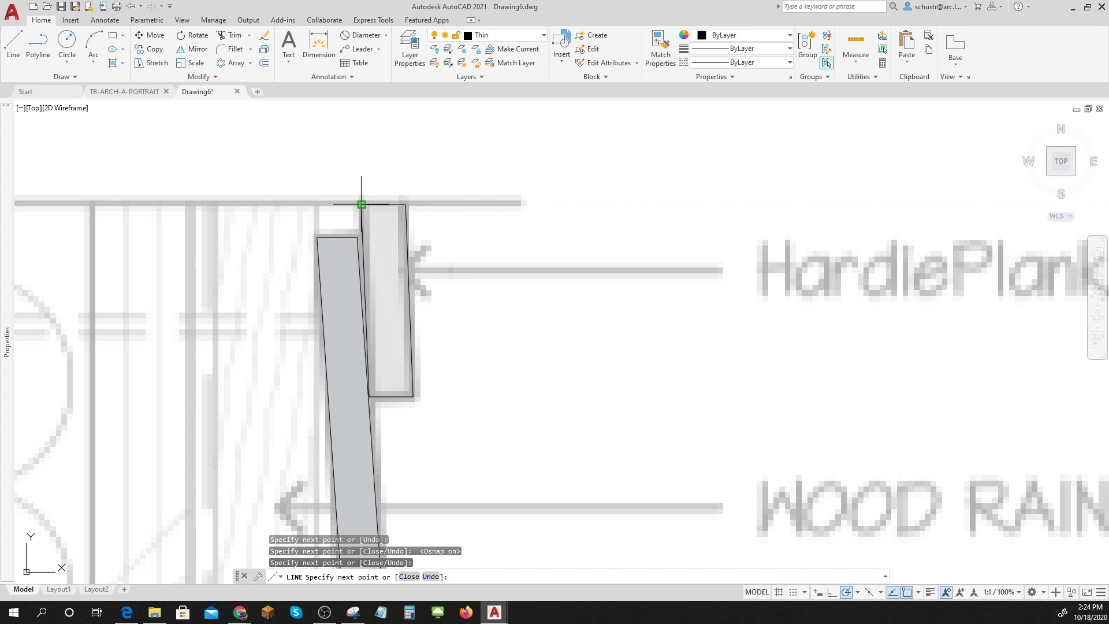
pyautogui.press('Escape')
# Fill the traced short siding piece with a solid hatch in color 199,200,202
pyautogui.scroll(-2, 398, 269)
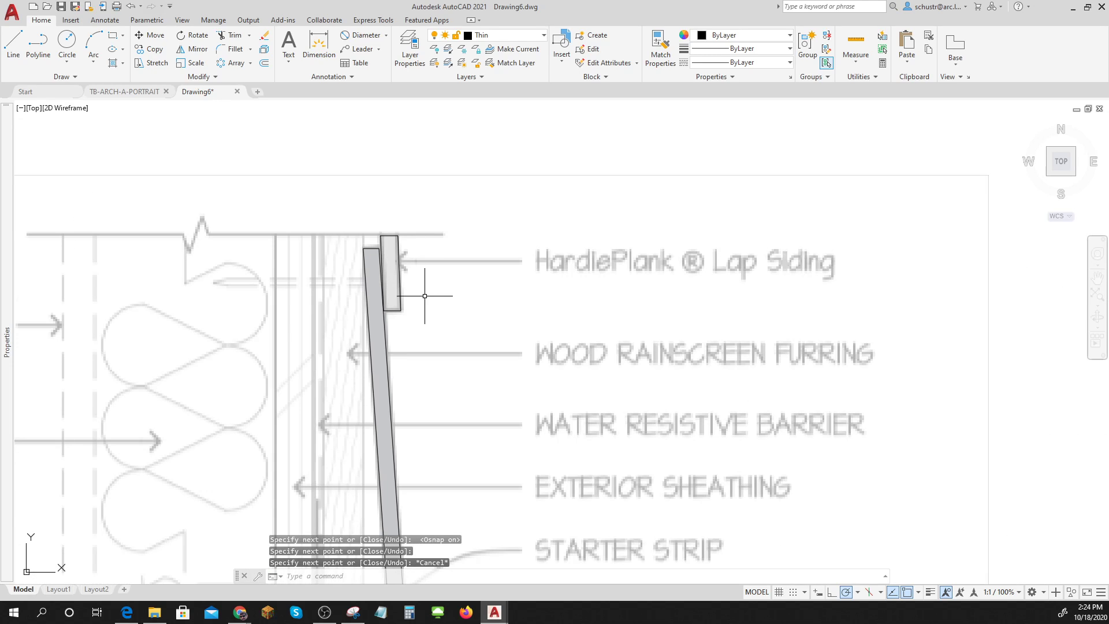
pyautogui.click(114, 64)
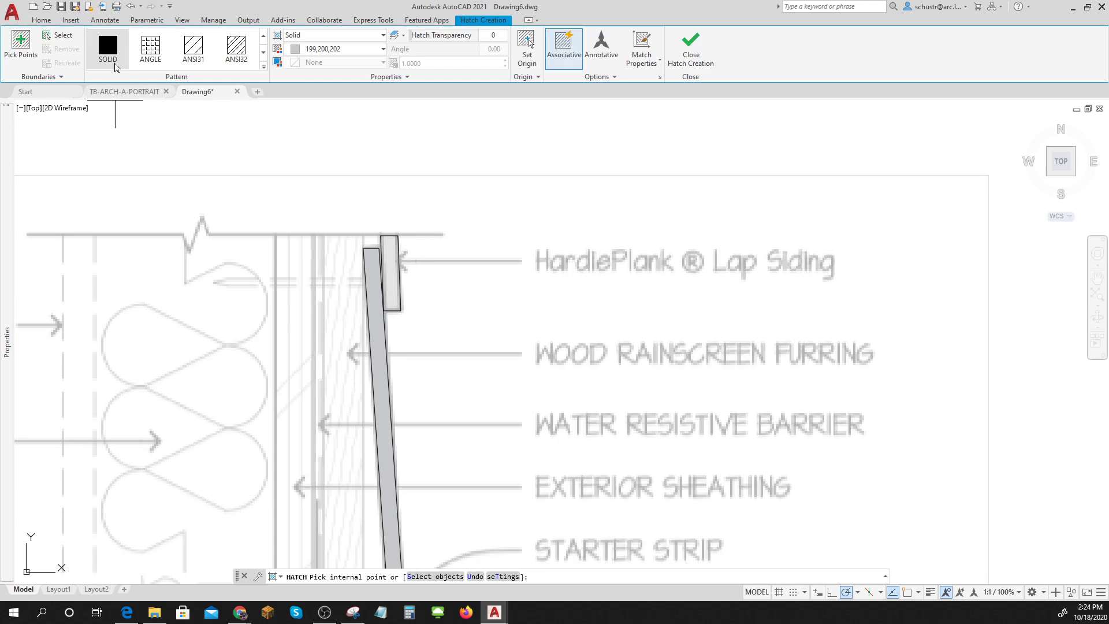
pyautogui.click(391, 271)
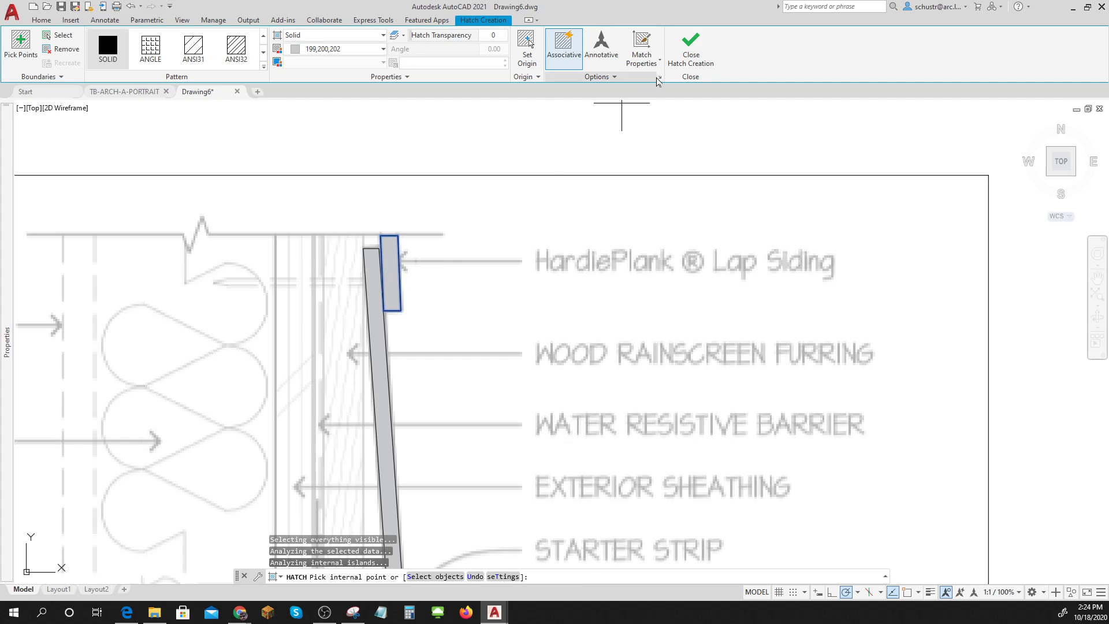
pyautogui.click(691, 48)
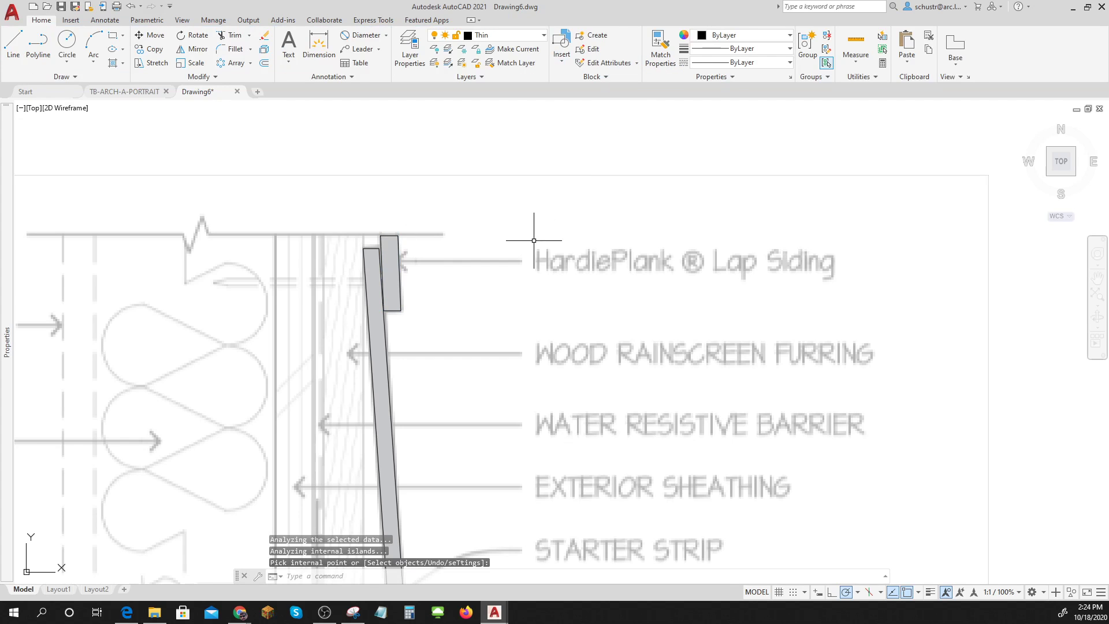
# Copy the short siding piece with its hatch from its top inner corner down to the MIN. 1 1/4" OVERLAP position behind the lower siding board
pyautogui.click(152, 49)
pyautogui.scroll(4, 426, 271)
pyautogui.click(359, 317)
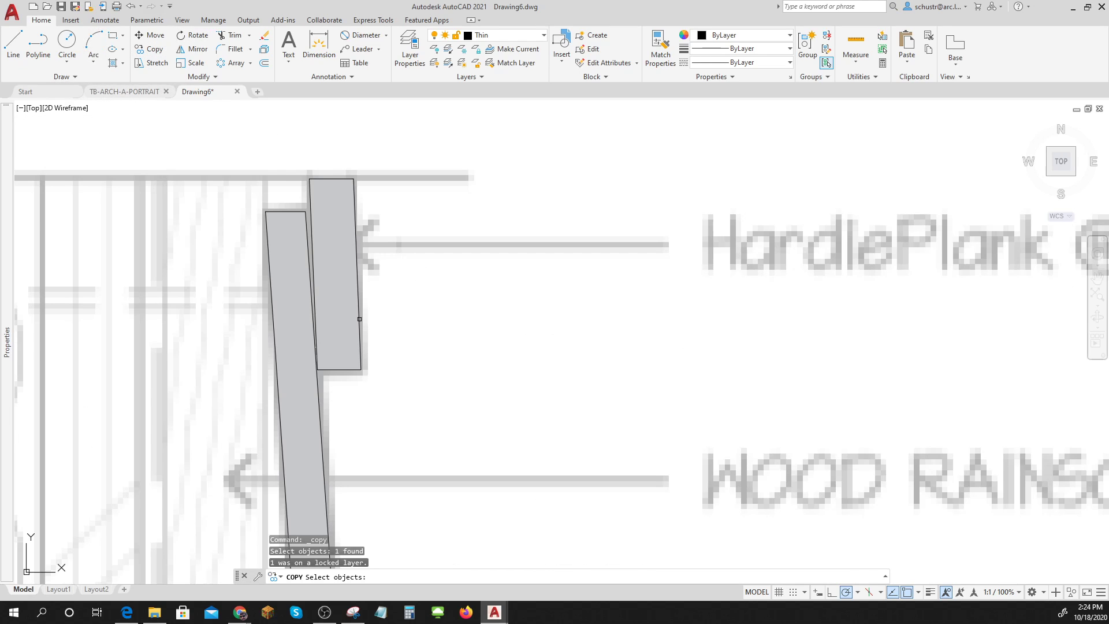
pyautogui.click(333, 200)
pyautogui.click(333, 179)
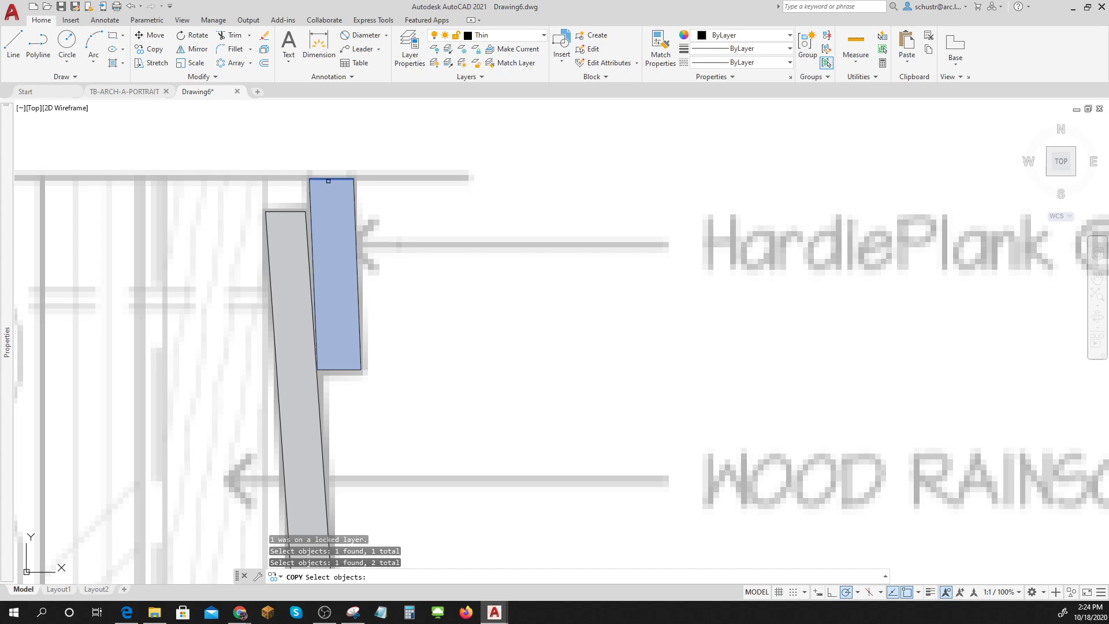
pyautogui.click(332, 191)
pyautogui.click(358, 194)
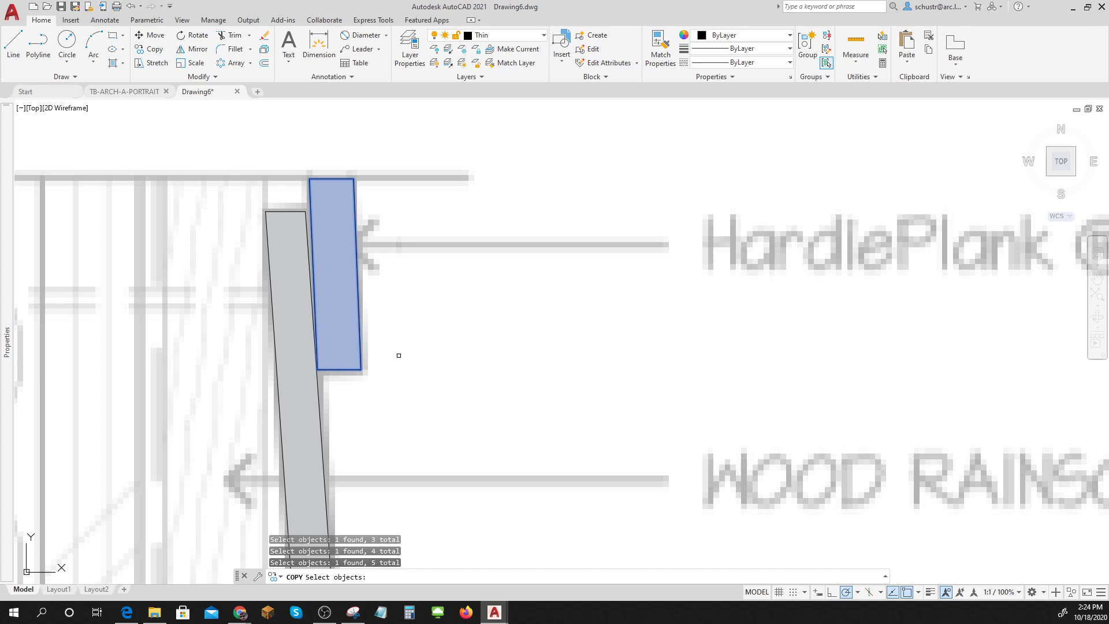
pyautogui.press('Return')
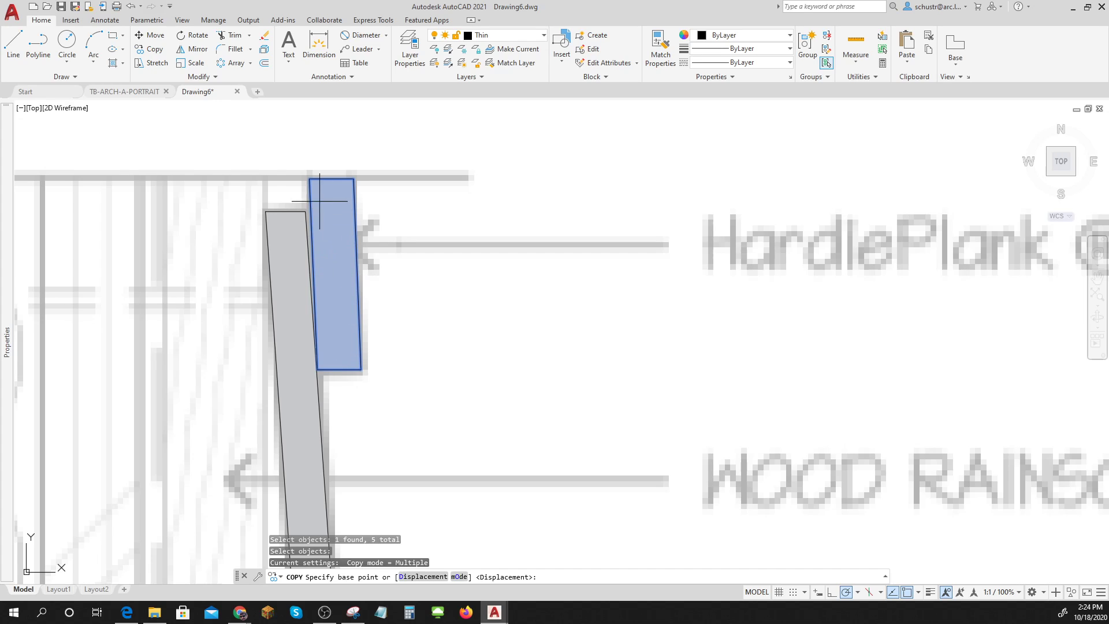
pyautogui.click(309, 178)
pyautogui.scroll(-5, 309, 176)
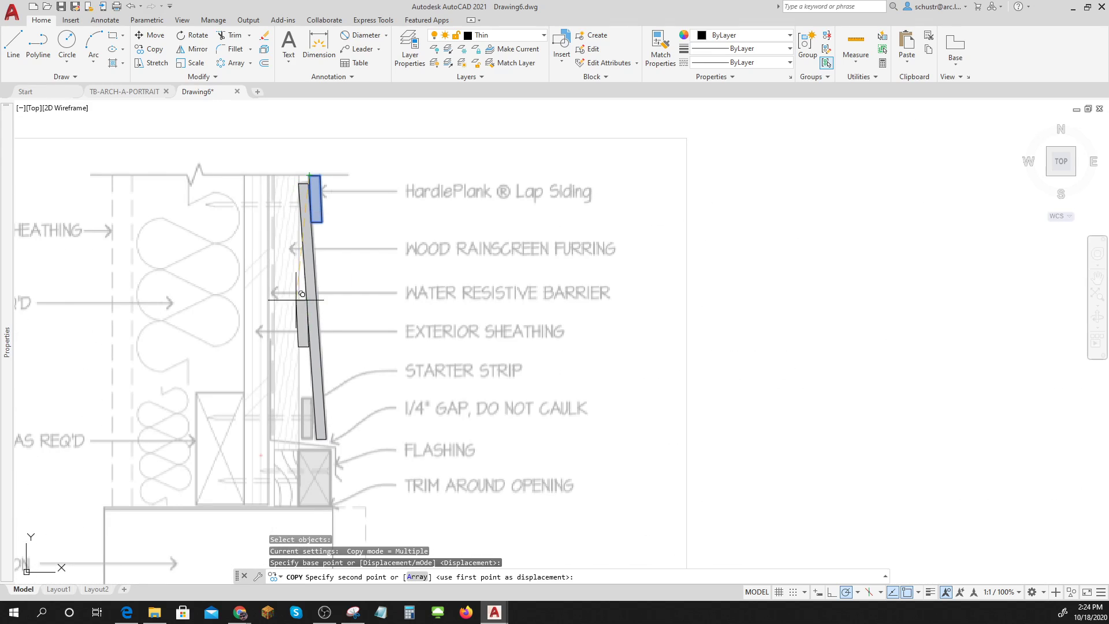
pyautogui.moveTo(311, 410); pyautogui.dragTo(301, 188, button='middle')
pyautogui.moveTo(308, 540); pyautogui.dragTo(311, 191, button='middle')
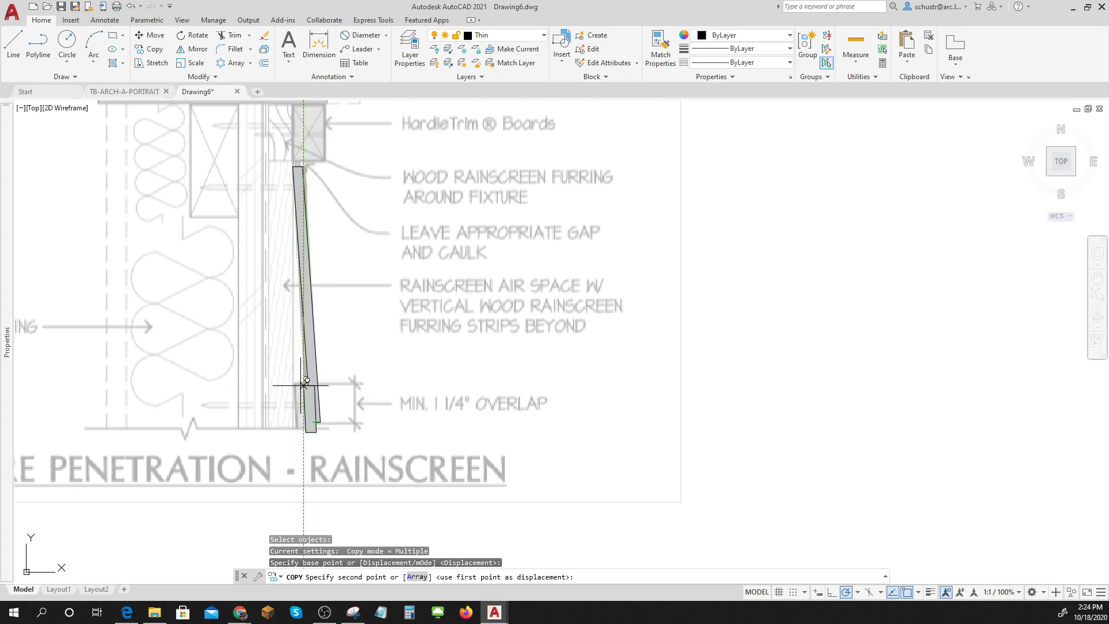
pyautogui.scroll(5, 295, 382)
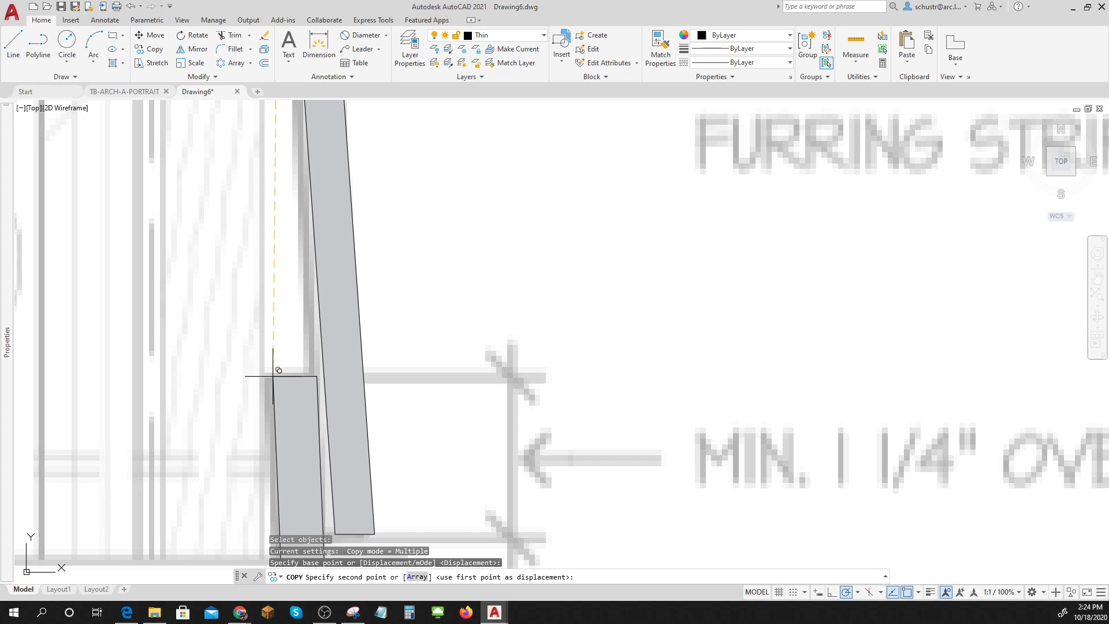
pyautogui.click(268, 376)
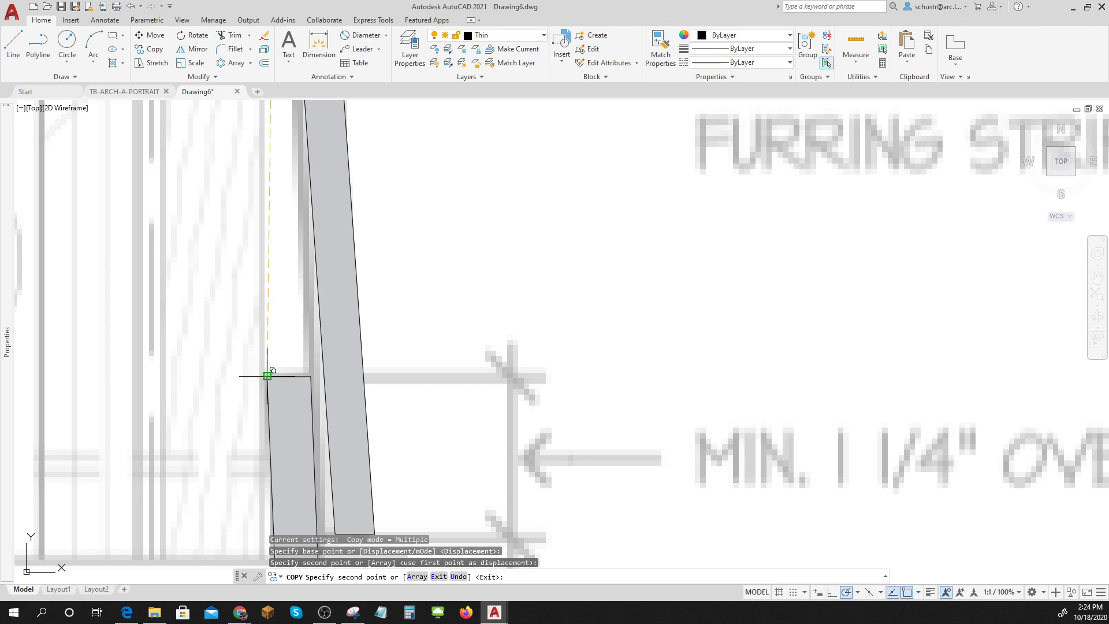
pyautogui.press('Escape')
pyautogui.scroll(-6, 268, 376)
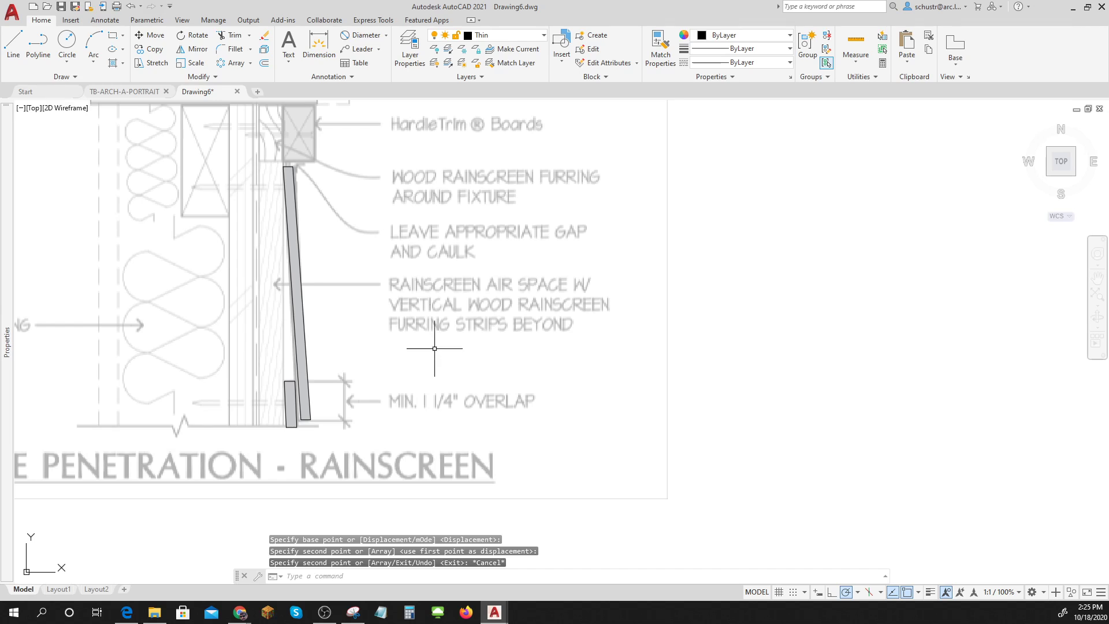
# Draw a rectangle over the faded HardieTrim board directly above the lower siding board
pyautogui.moveTo(421, 309); pyautogui.dragTo(423, 410, button='middle')
pyautogui.scroll(2, 290, 237)
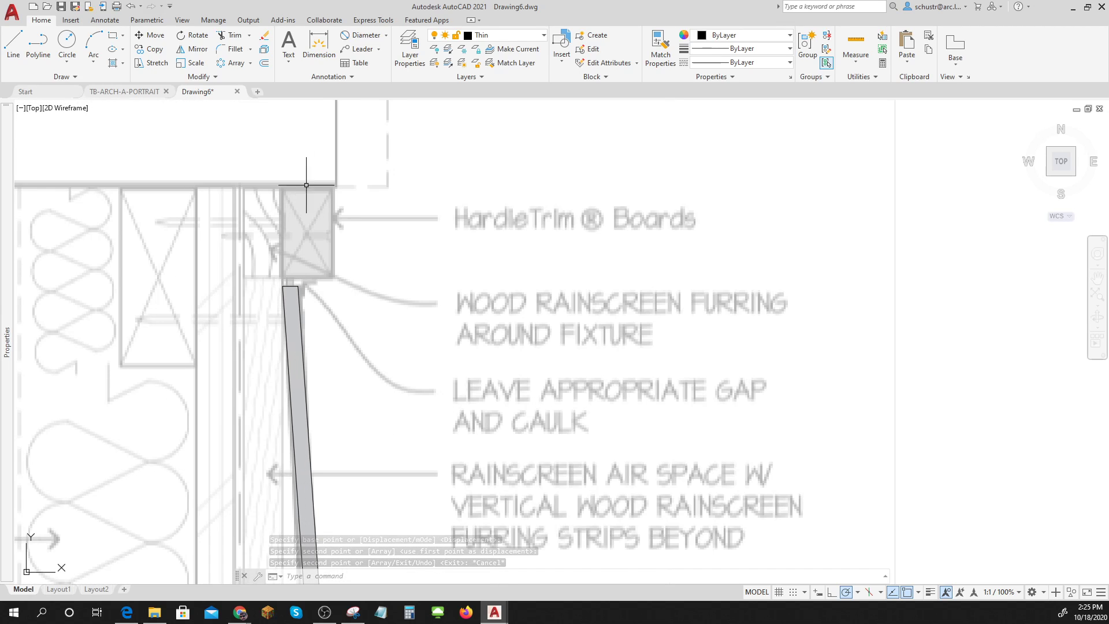
pyautogui.click(112, 36)
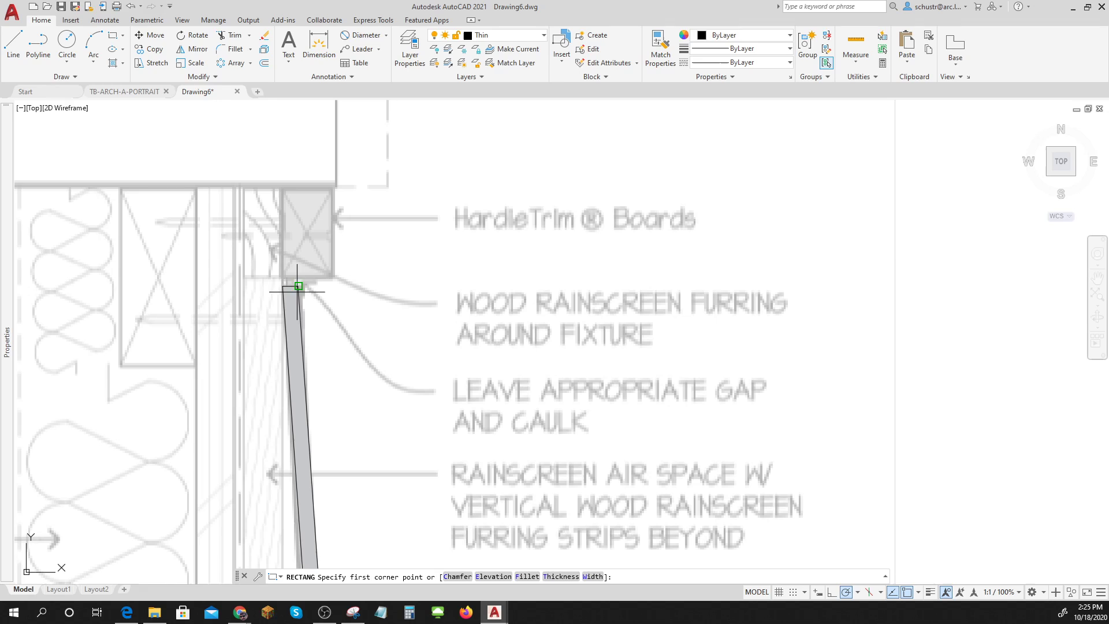
pyautogui.scroll(5, 282, 277)
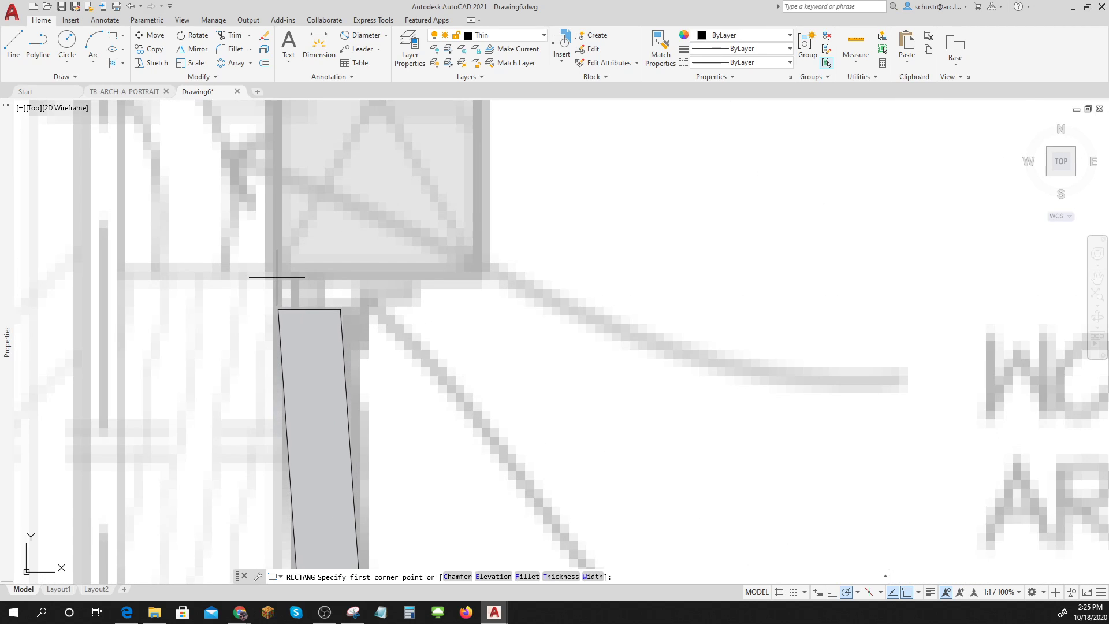
pyautogui.click(276, 277)
pyautogui.scroll(-3, 277, 277)
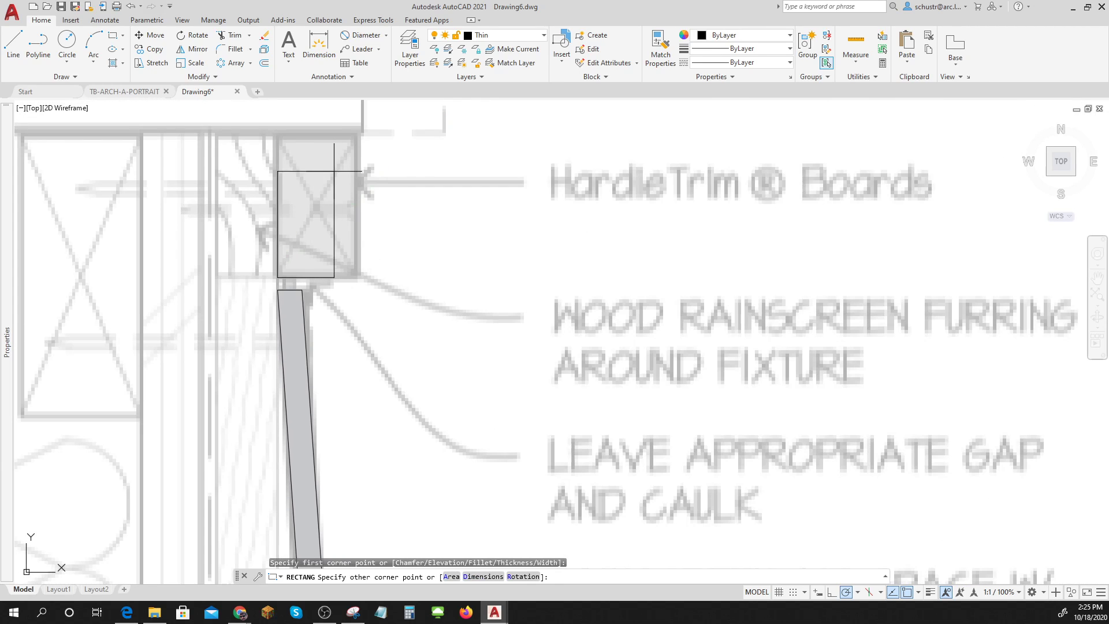
pyautogui.click(359, 134)
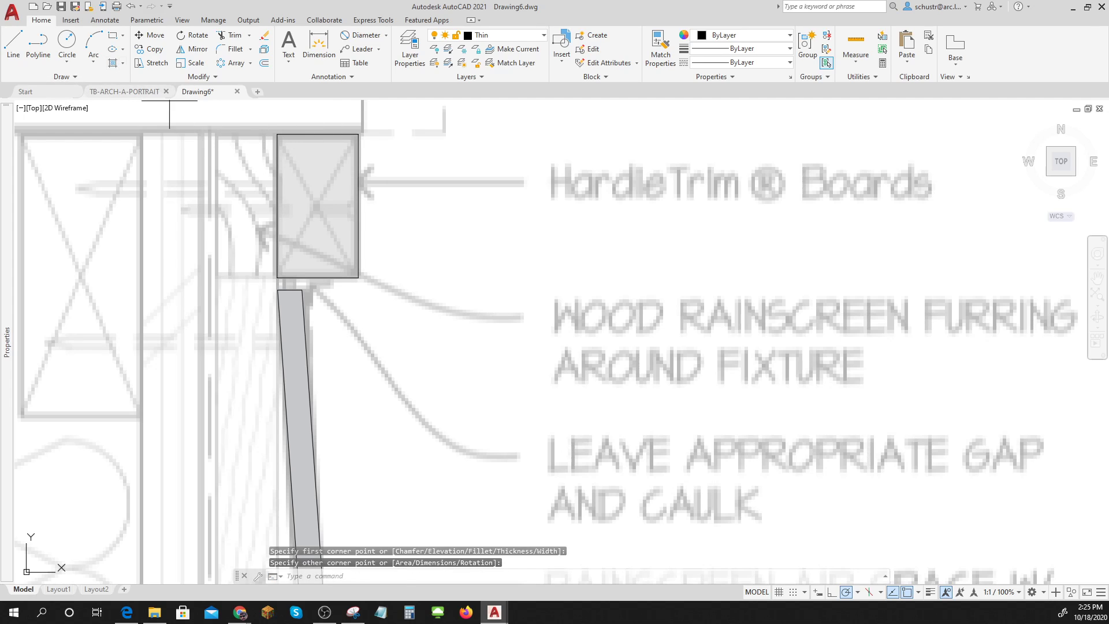
# Fill the HardieTrim board rectangle with a solid hatch in color 199,200,202
pyautogui.click(112, 62)
pyautogui.click(305, 181)
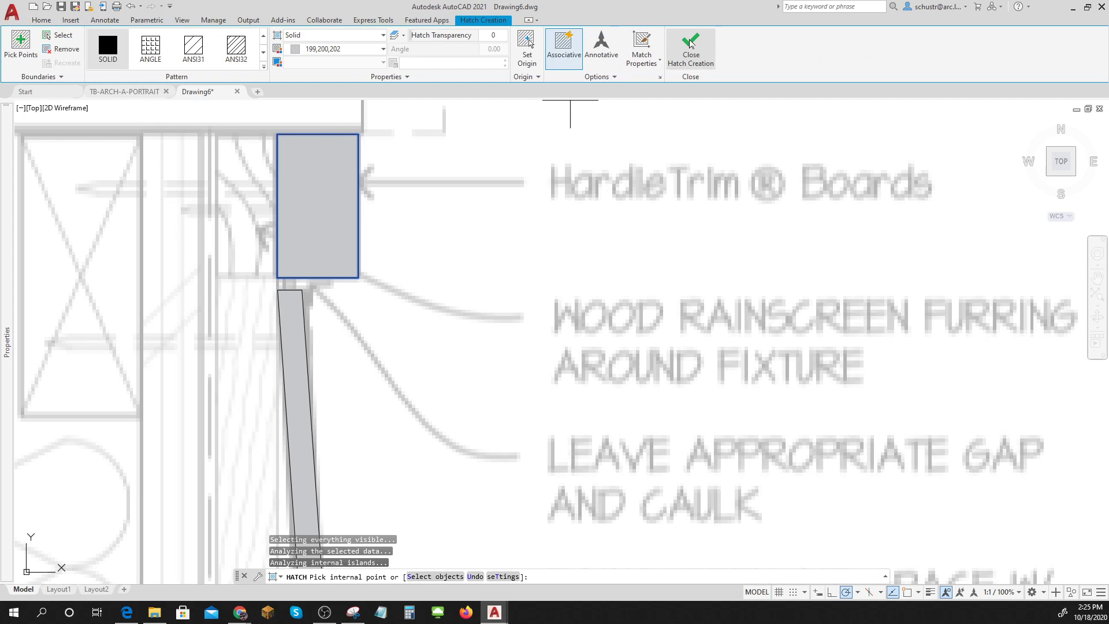
pyautogui.click(691, 54)
pyautogui.scroll(-2, 578, 192)
pyautogui.scroll(-2, 575, 194)
pyautogui.moveTo(538, 231); pyautogui.dragTo(506, 301, button='middle')
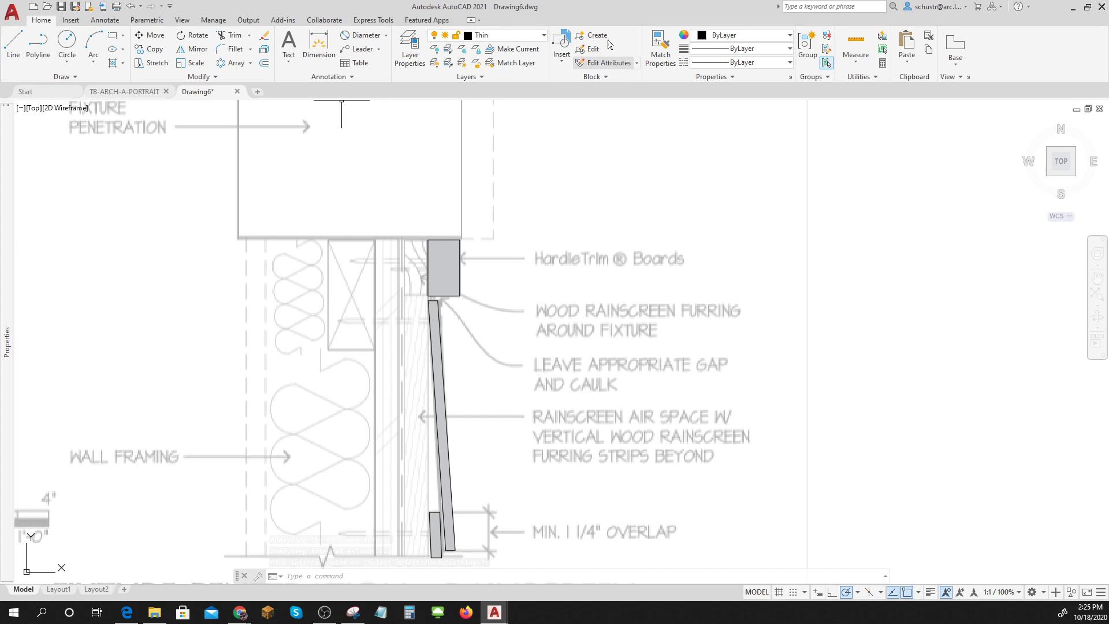
pyautogui.click(545, 35)
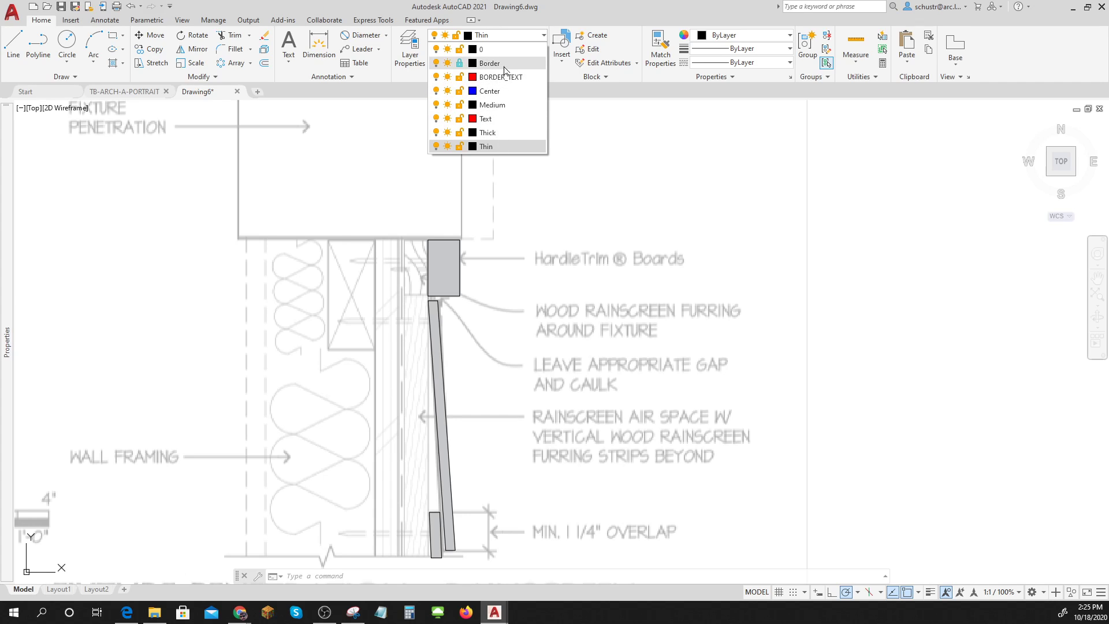
pyautogui.press('Escape')
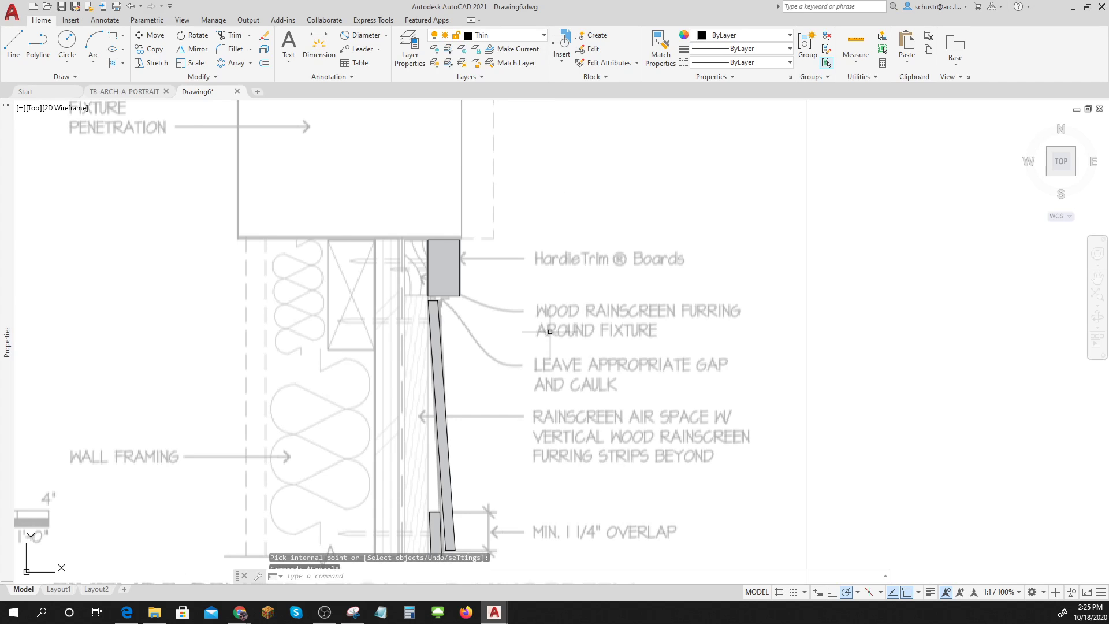
pyautogui.scroll(2, 538, 329)
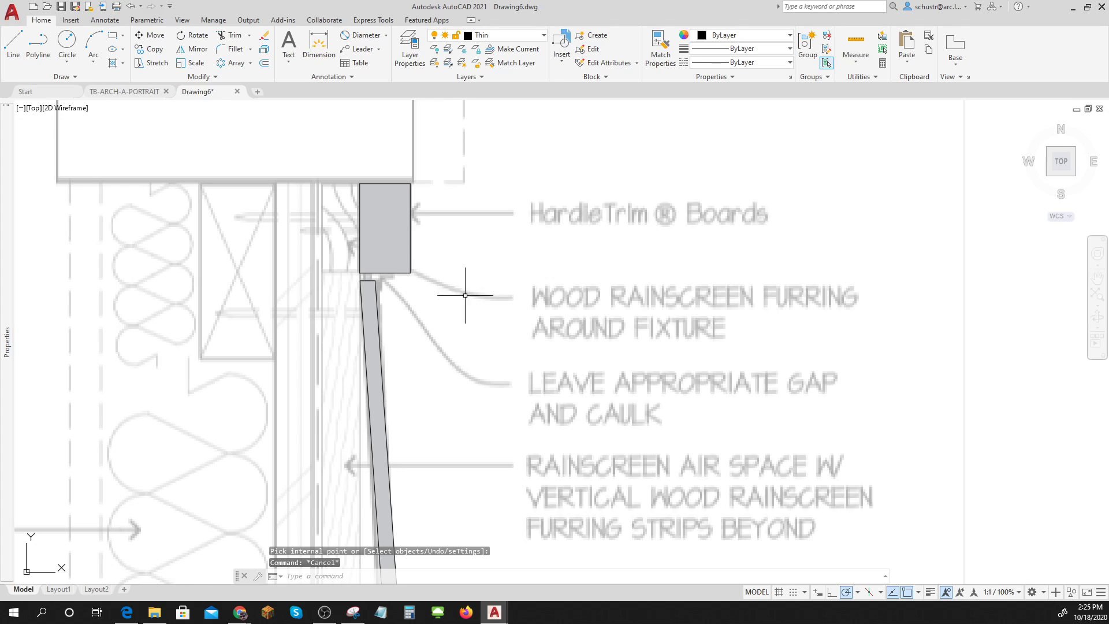
pyautogui.click(410, 251)
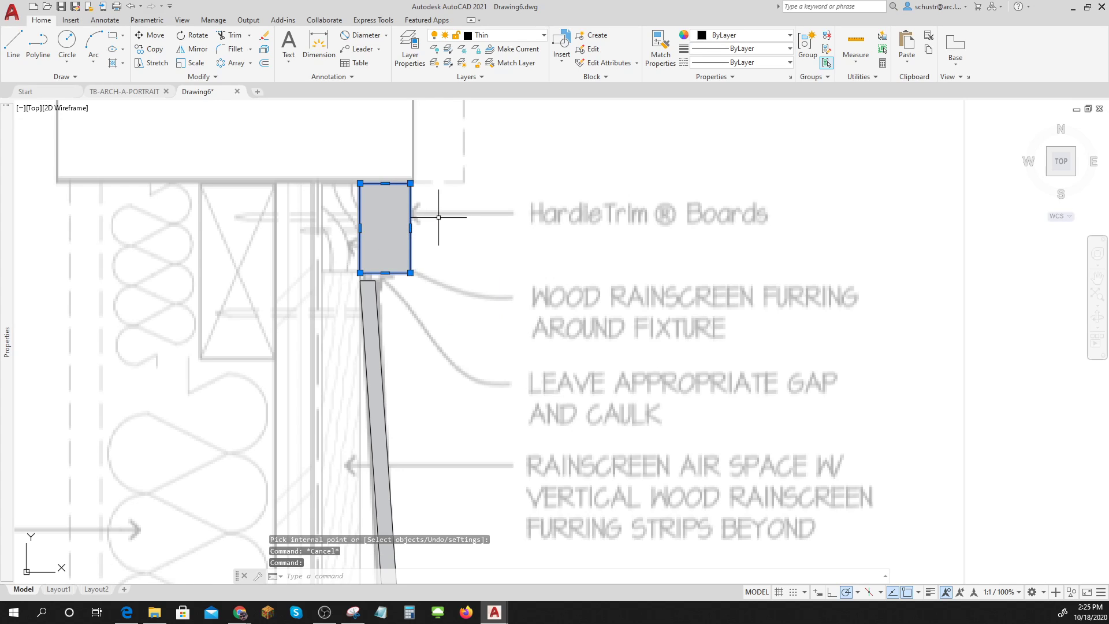
pyautogui.click(379, 322)
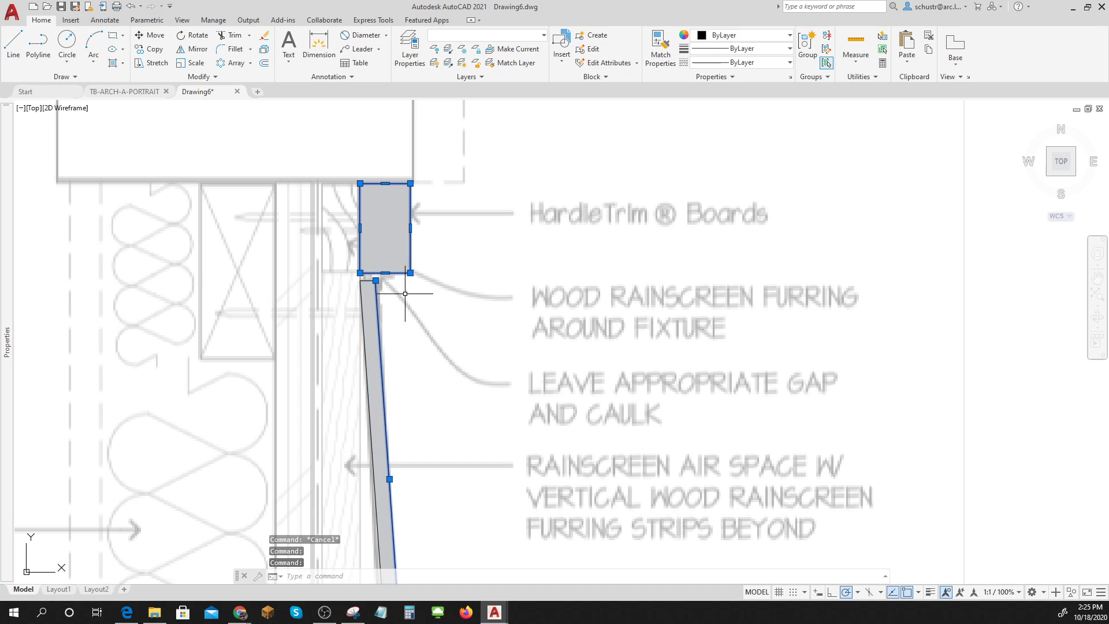
pyautogui.press('Escape')
# Move the HardieTrim board rectangle and the four outlines of the short siding piece at the 1 1/4" overlap to the Thick layer
pyautogui.click(411, 263)
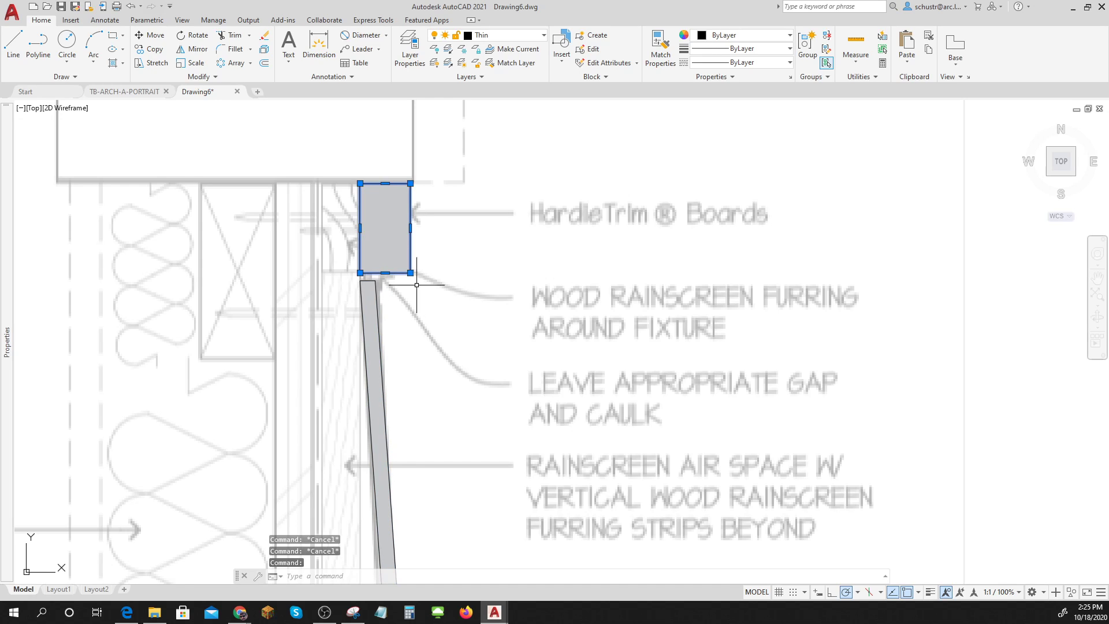
pyautogui.scroll(-5, 417, 285)
pyautogui.scroll(7, 413, 429)
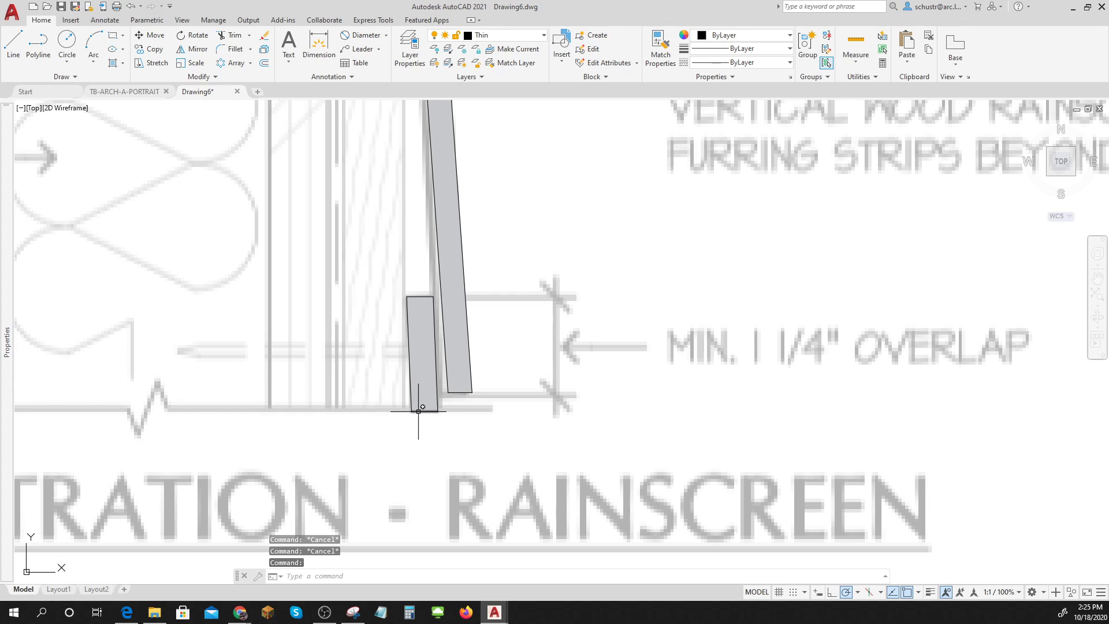
pyautogui.click(419, 411)
pyautogui.click(409, 358)
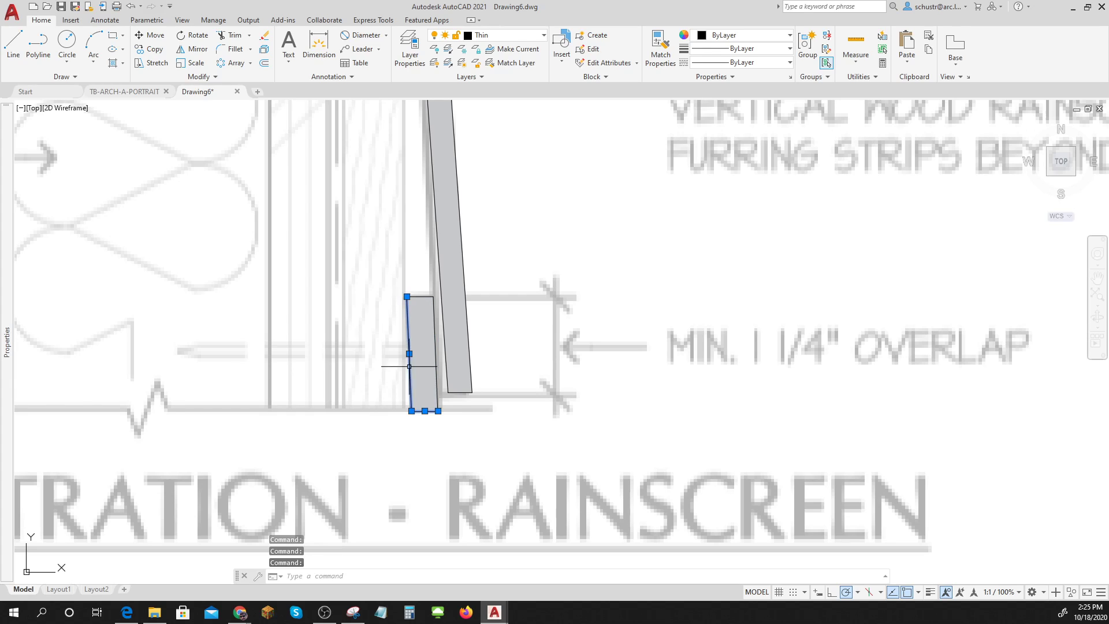
pyautogui.click(426, 297)
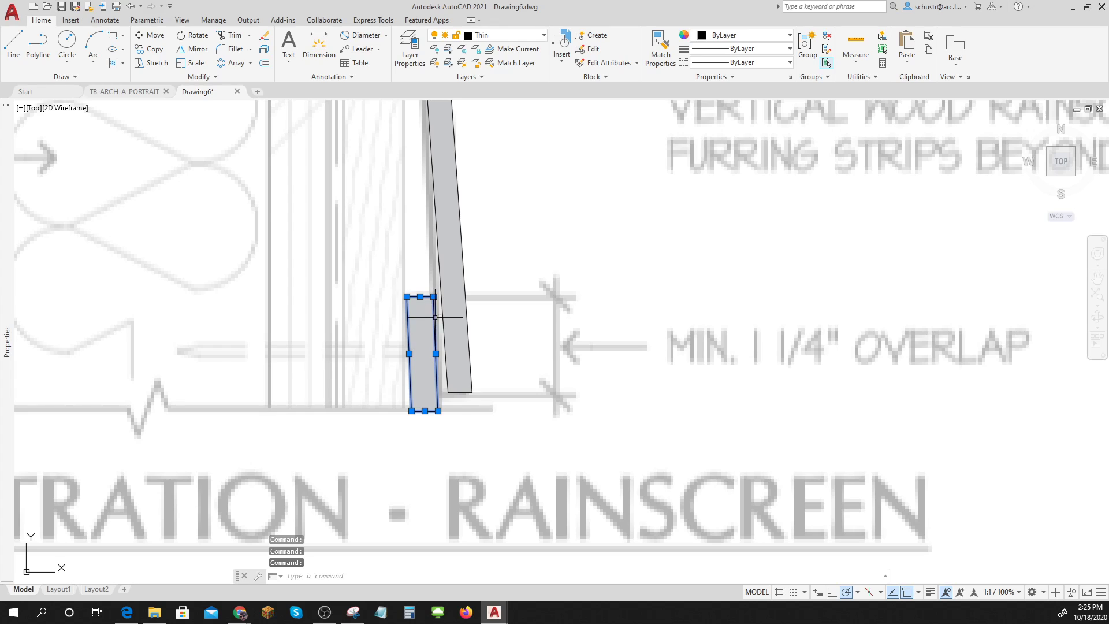
pyautogui.click(509, 36)
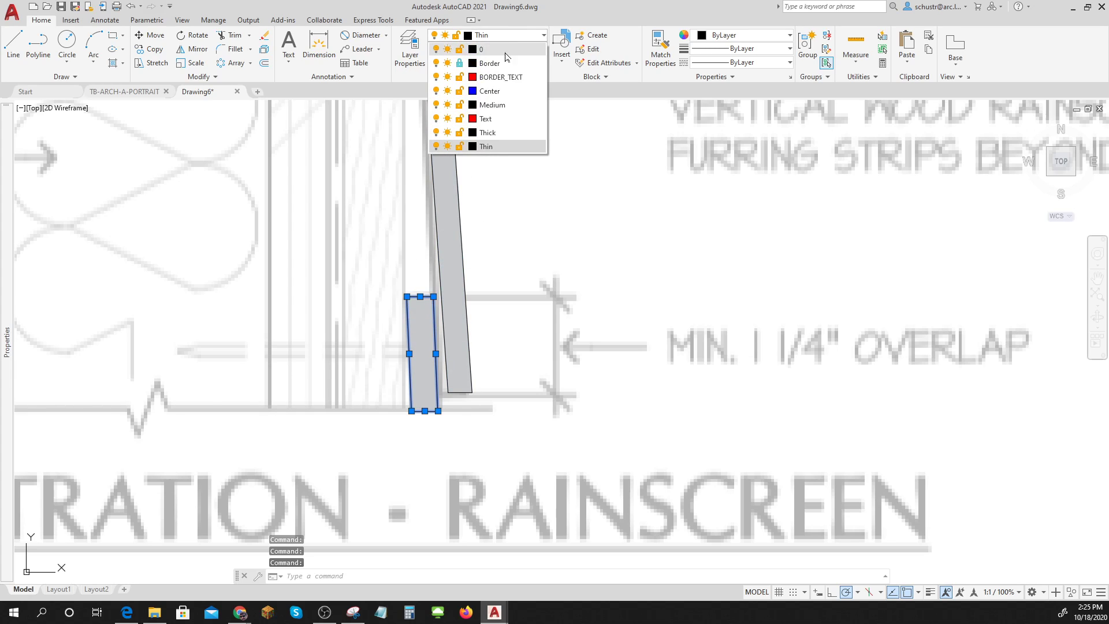
pyautogui.click(500, 133)
pyautogui.press('Escape')
pyautogui.scroll(-1, 565, 241)
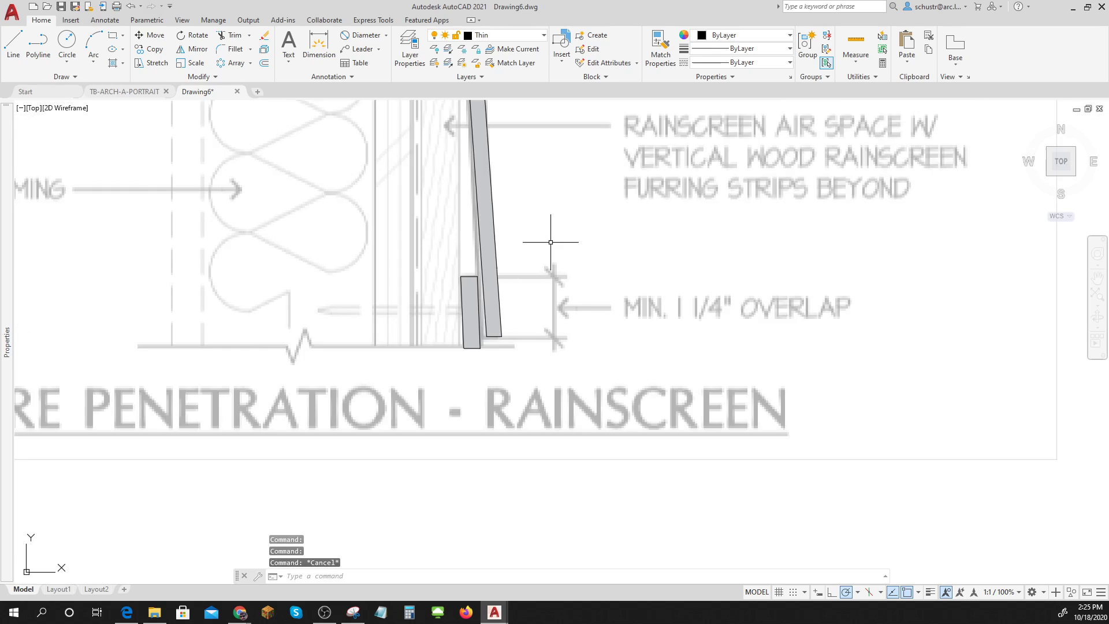
# Move the four outlines of the short HardiePlank siding piece at the top of the wall to the Thick layer
pyautogui.moveTo(565, 240); pyautogui.dragTo(524, 536, button='middle')
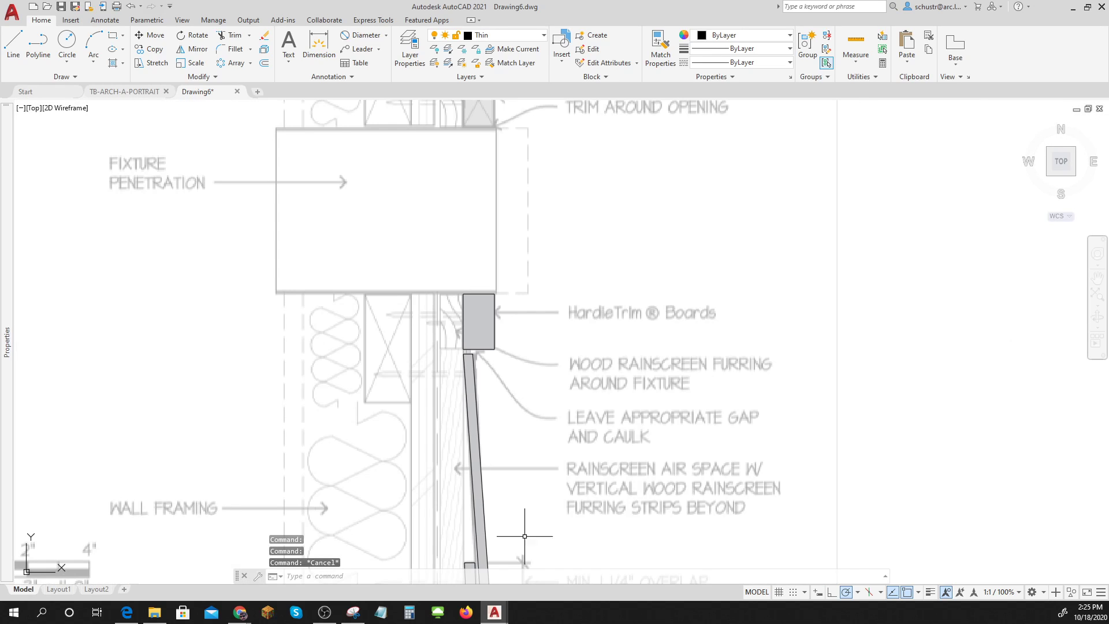
pyautogui.click(496, 342)
pyautogui.press('Escape')
pyautogui.moveTo(559, 274); pyautogui.dragTo(552, 558, button='middle')
pyautogui.moveTo(561, 216); pyautogui.dragTo(553, 381, button='middle')
pyautogui.scroll(5, 491, 302)
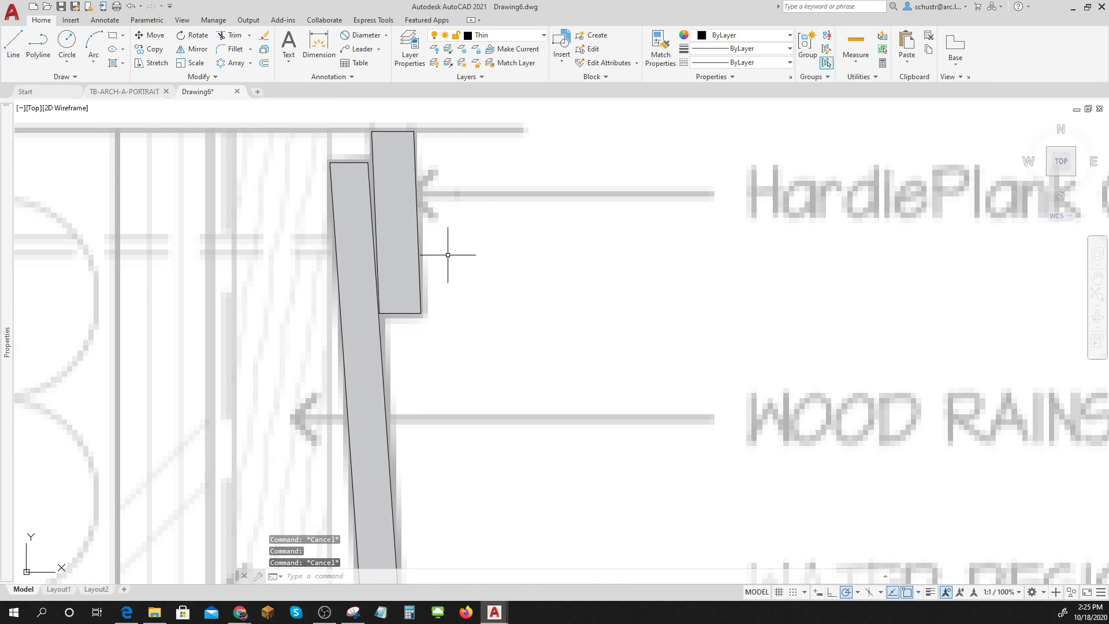
pyautogui.click(396, 165)
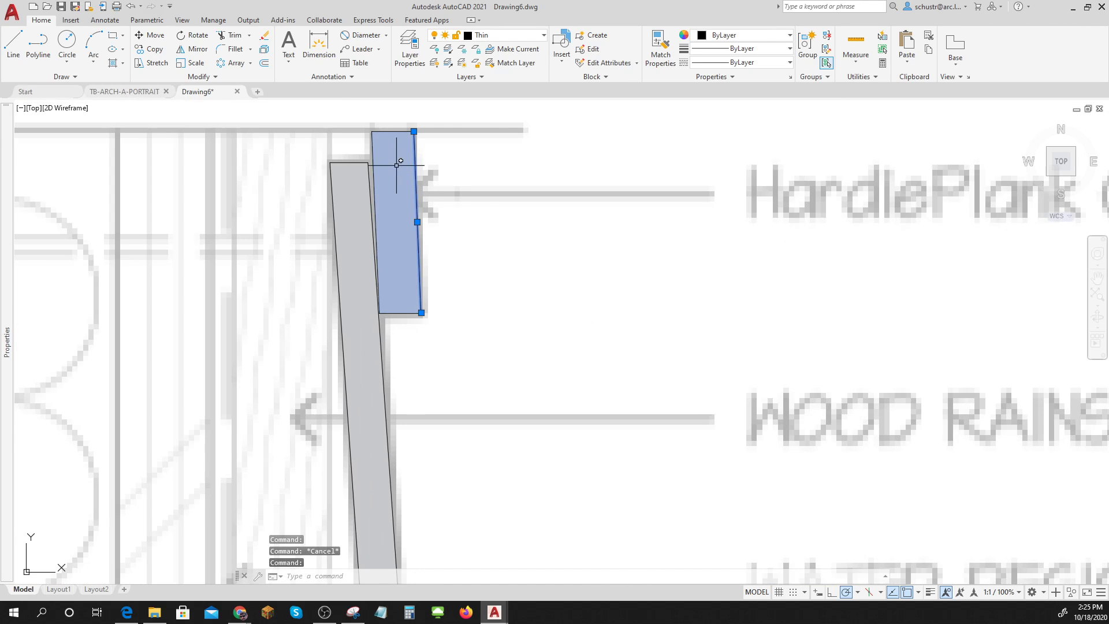
pyautogui.click(382, 132)
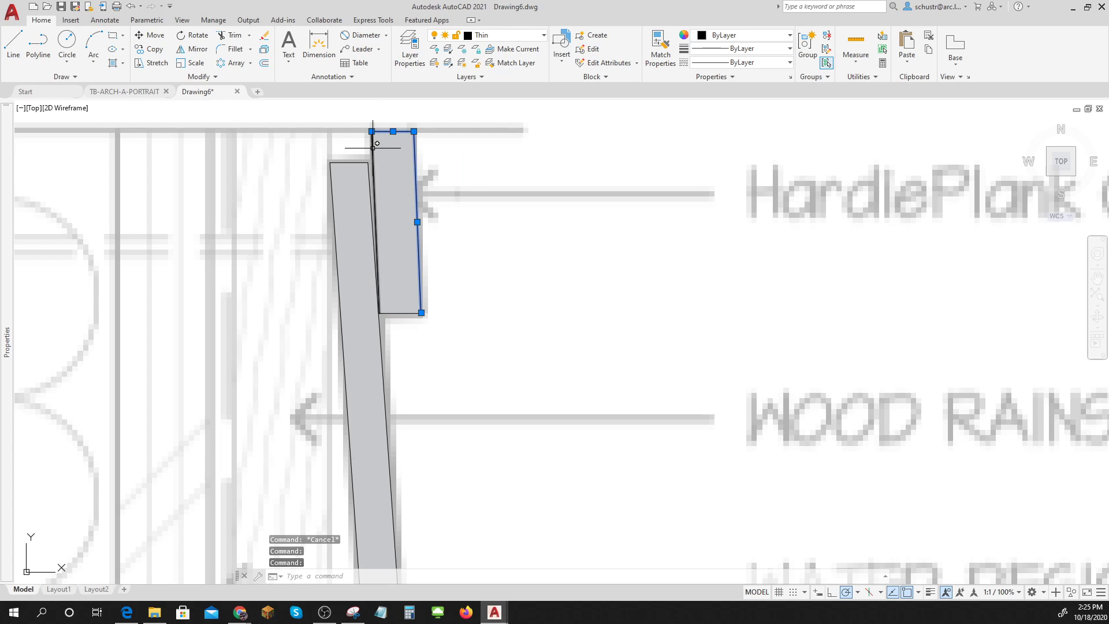
pyautogui.click(376, 231)
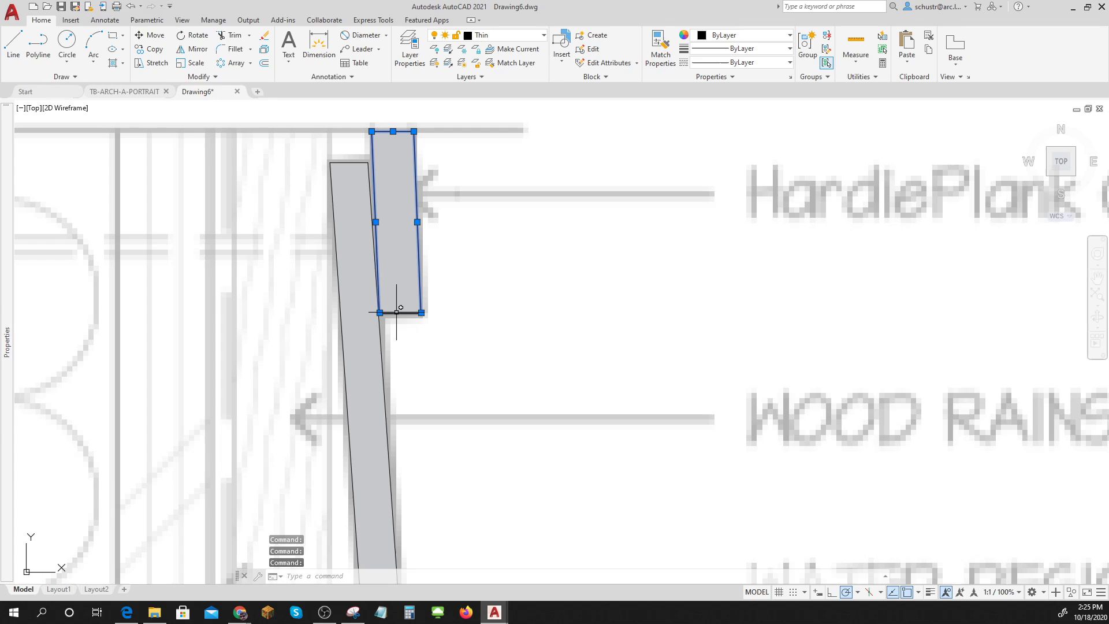
pyautogui.click(505, 36)
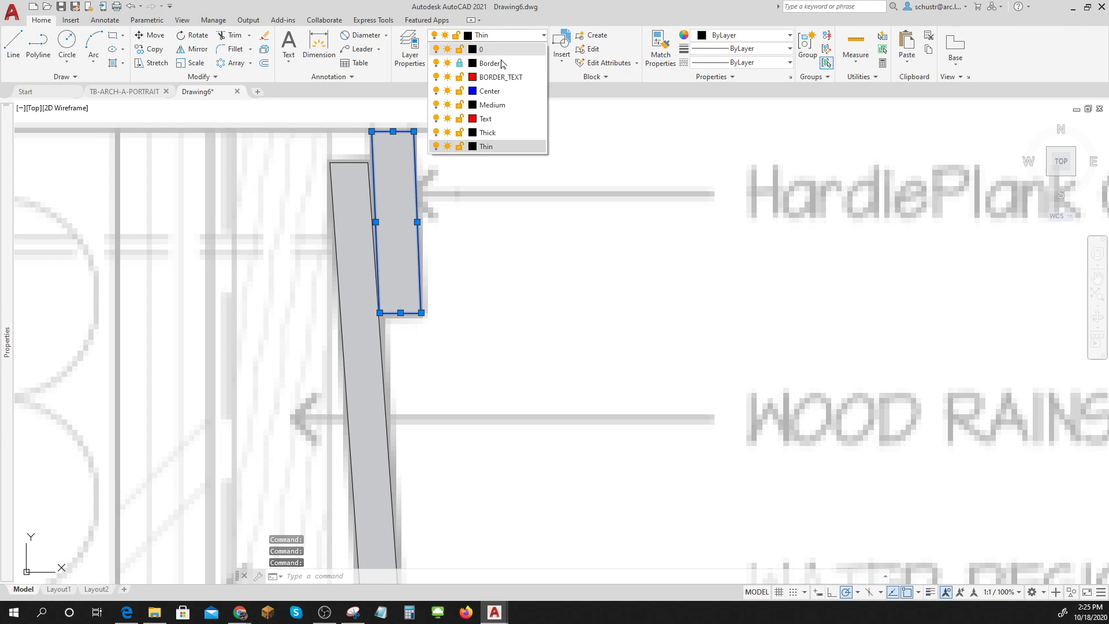
pyautogui.click(488, 142)
pyautogui.scroll(-6, 549, 277)
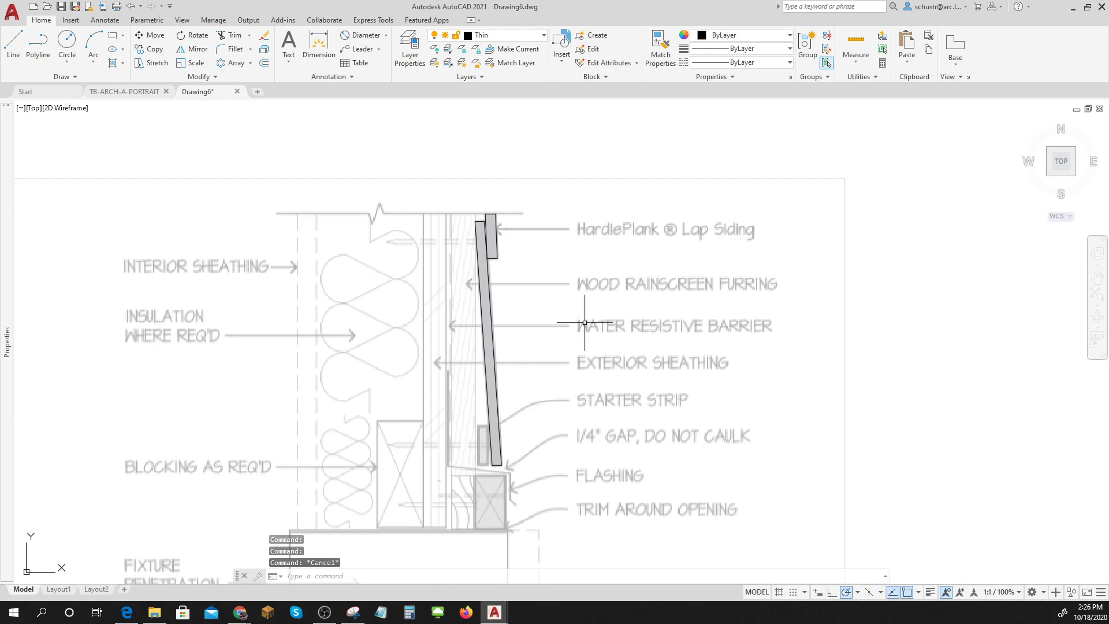
# Draw a rectangle on the Thick layer over the faded starter strip behind the upper siding board's lower end
pyautogui.scroll(6, 479, 501)
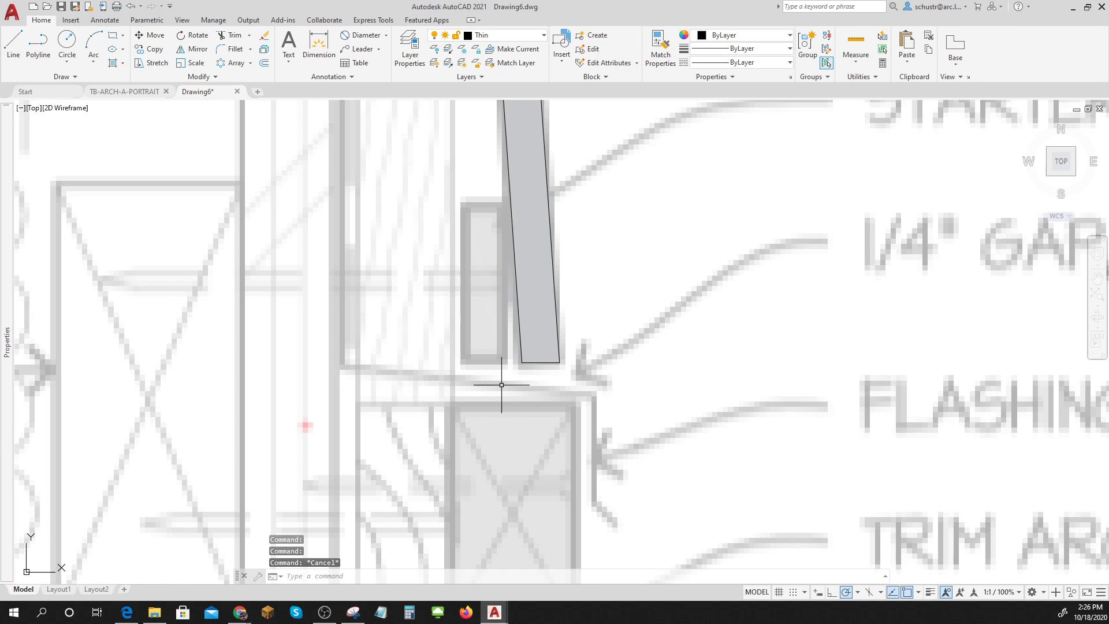
pyautogui.click(527, 36)
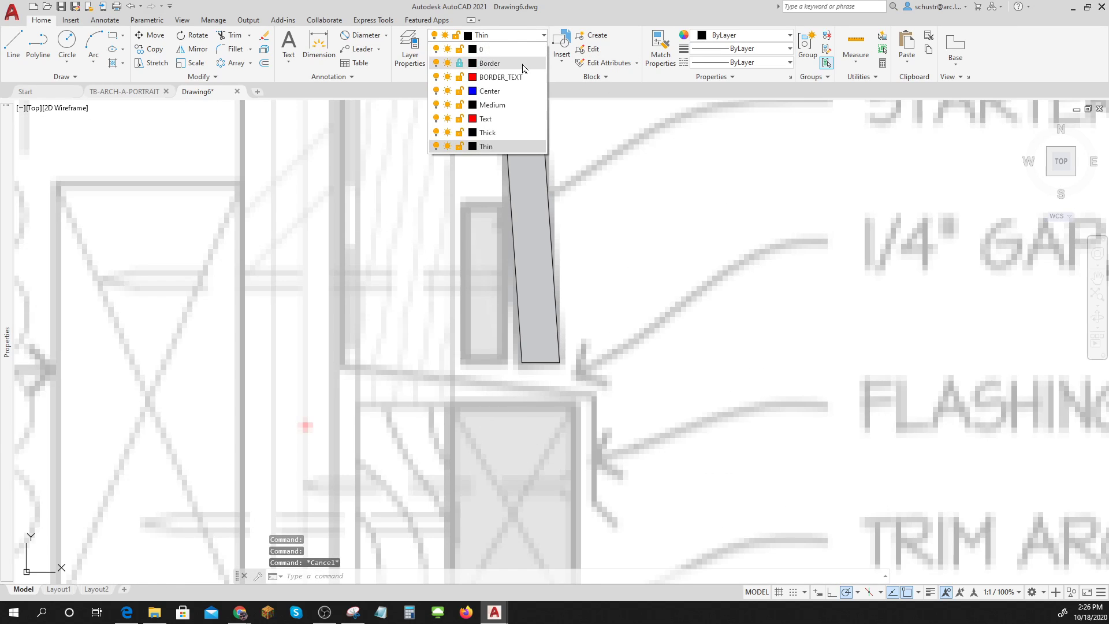
pyautogui.click(505, 134)
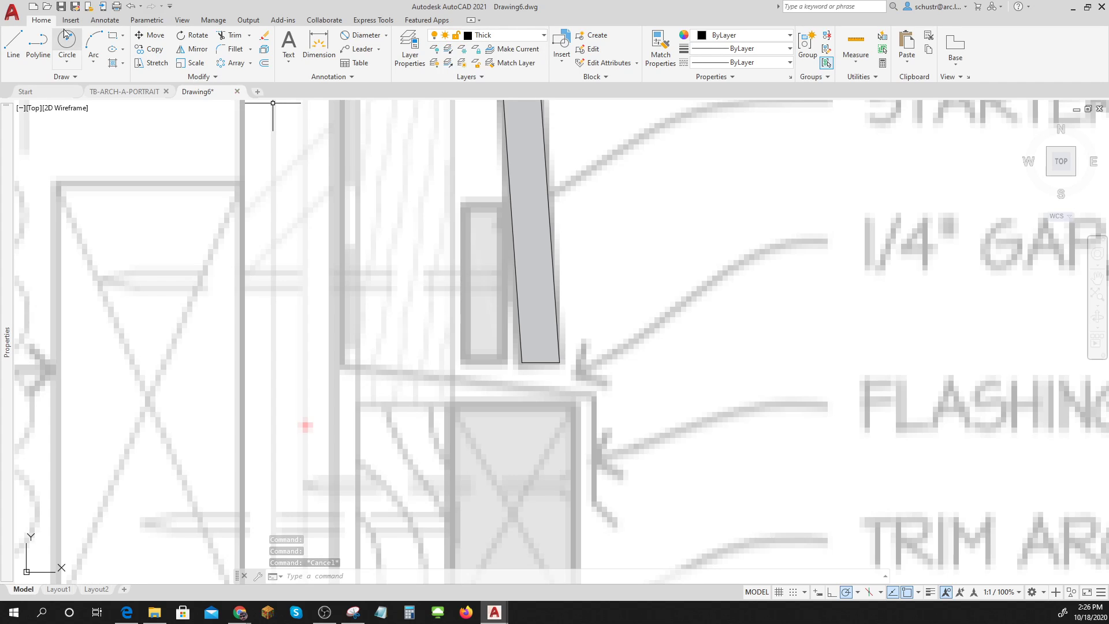
pyautogui.click(113, 36)
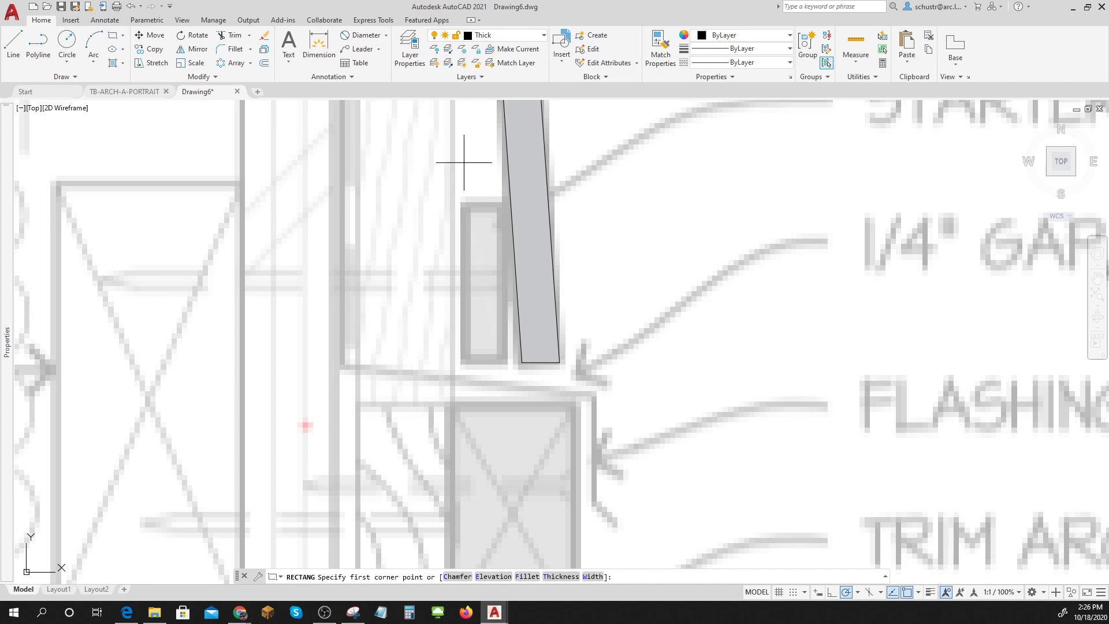
pyautogui.click(504, 205)
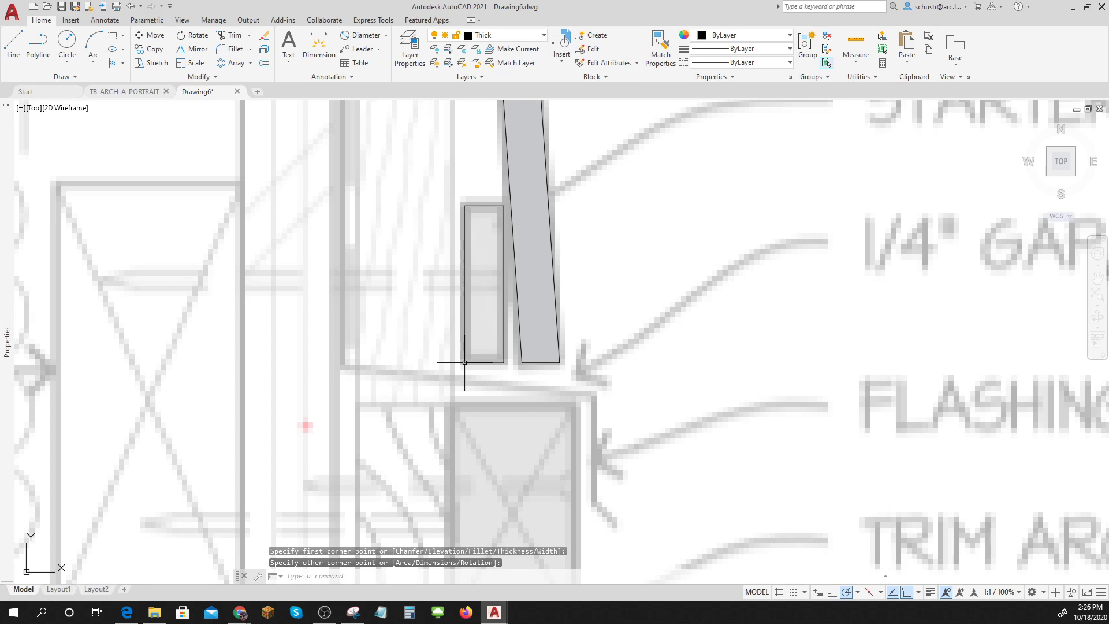
pyautogui.press('Escape')
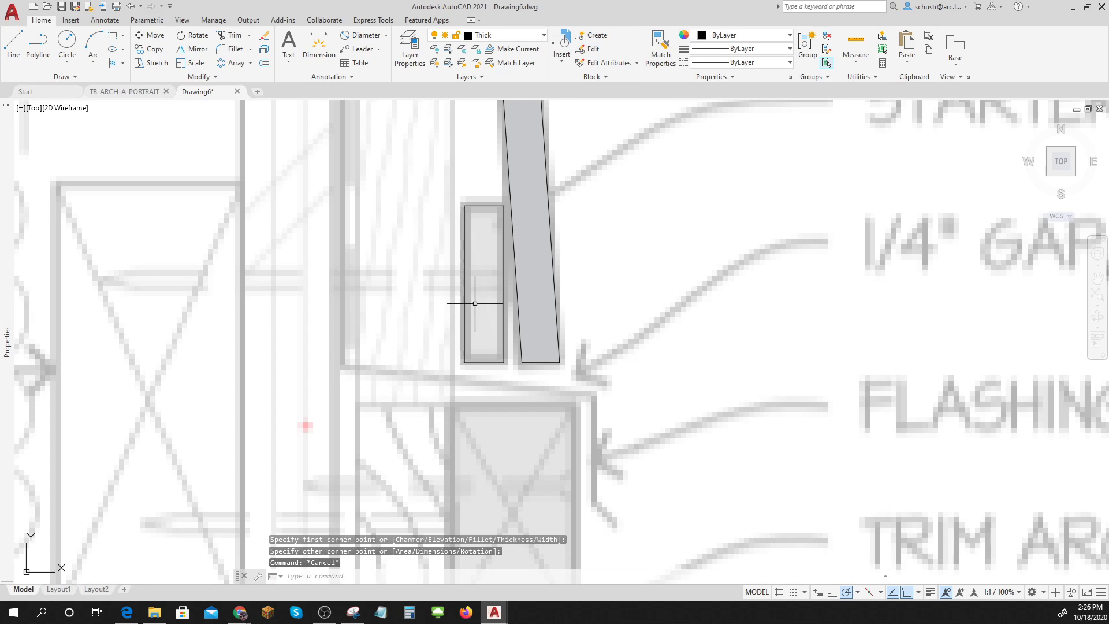
# Fill the starter strip rectangle with a solid hatch in color 199,200,202 on the Thin layer
pyautogui.click(519, 37)
pyautogui.click(480, 145)
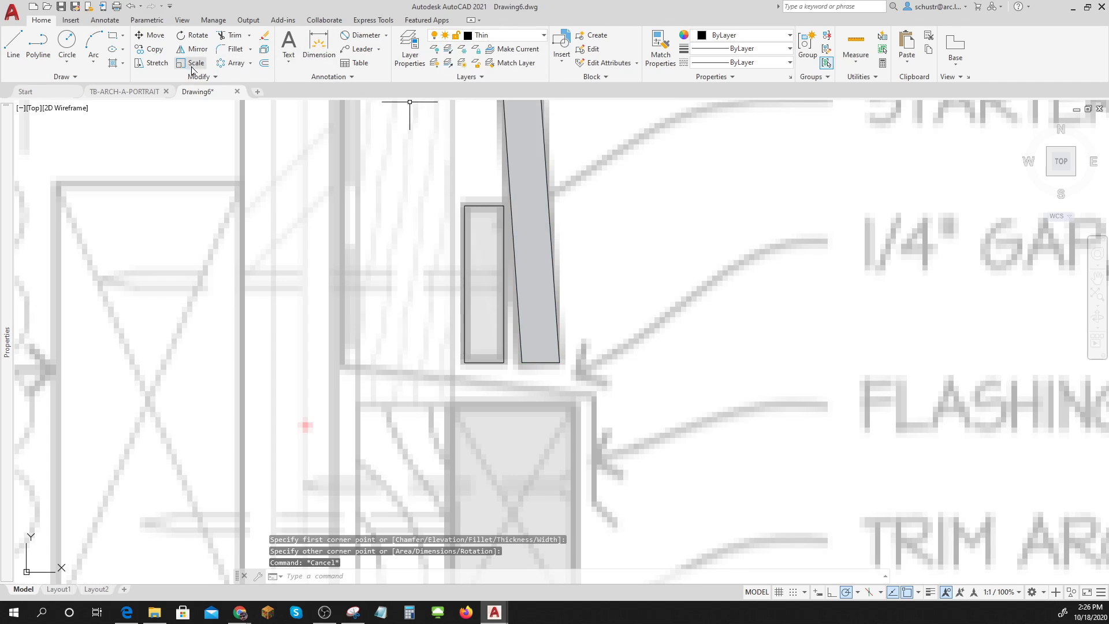
pyautogui.click(114, 65)
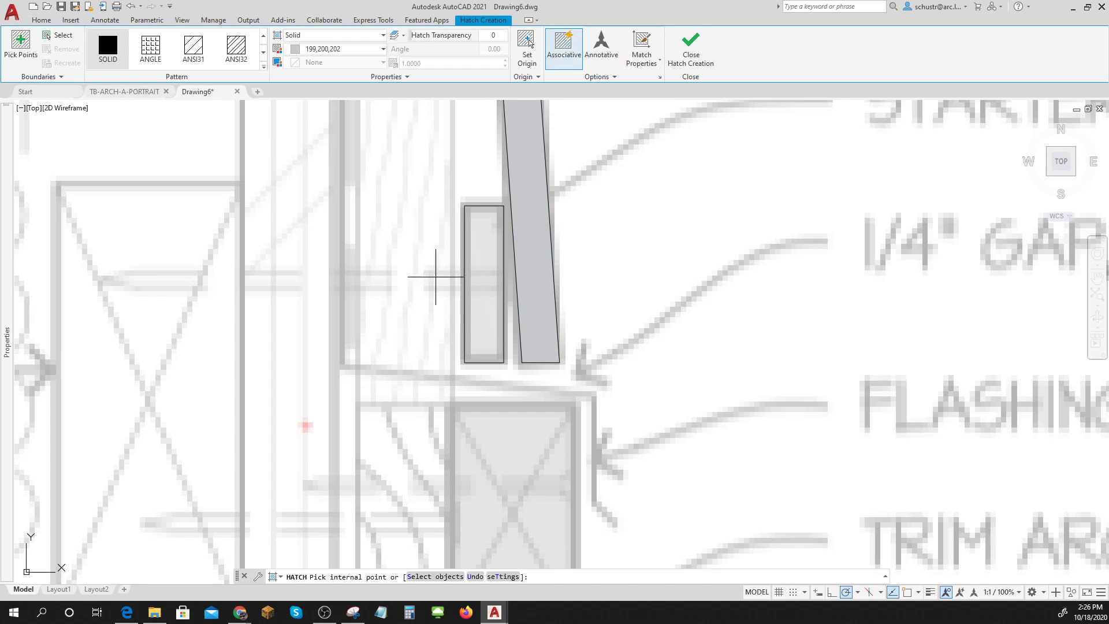
pyautogui.click(483, 298)
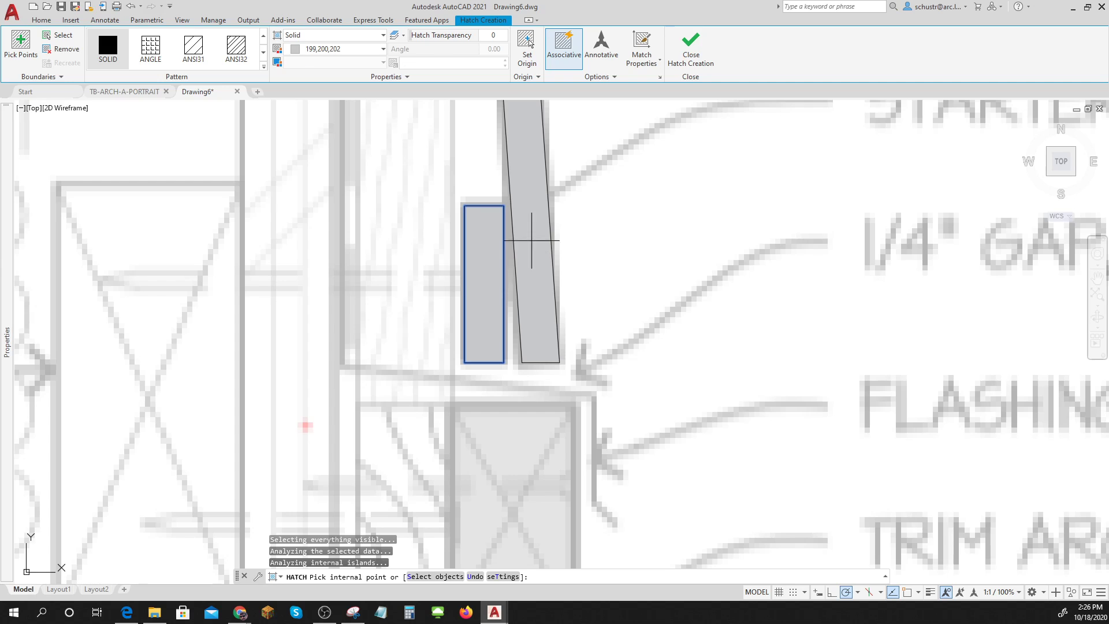
pyautogui.click(686, 41)
# Turn on lineweight display for the drawing and inspect the traced outlines around the starter strip
pyautogui.scroll(-5, 694, 201)
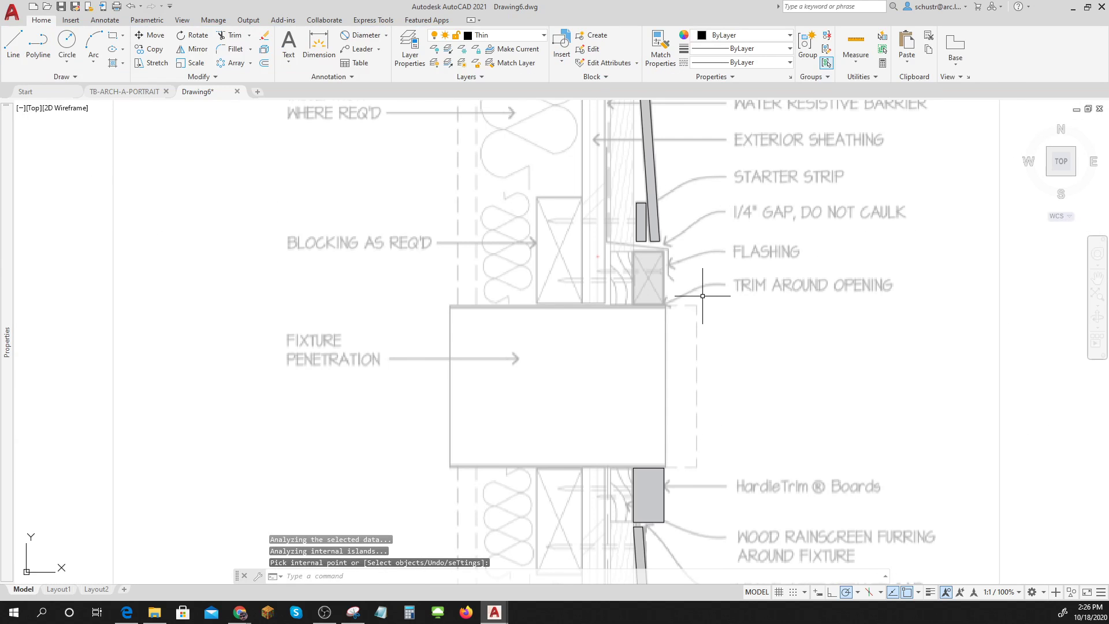
pyautogui.scroll(-4, 702, 296)
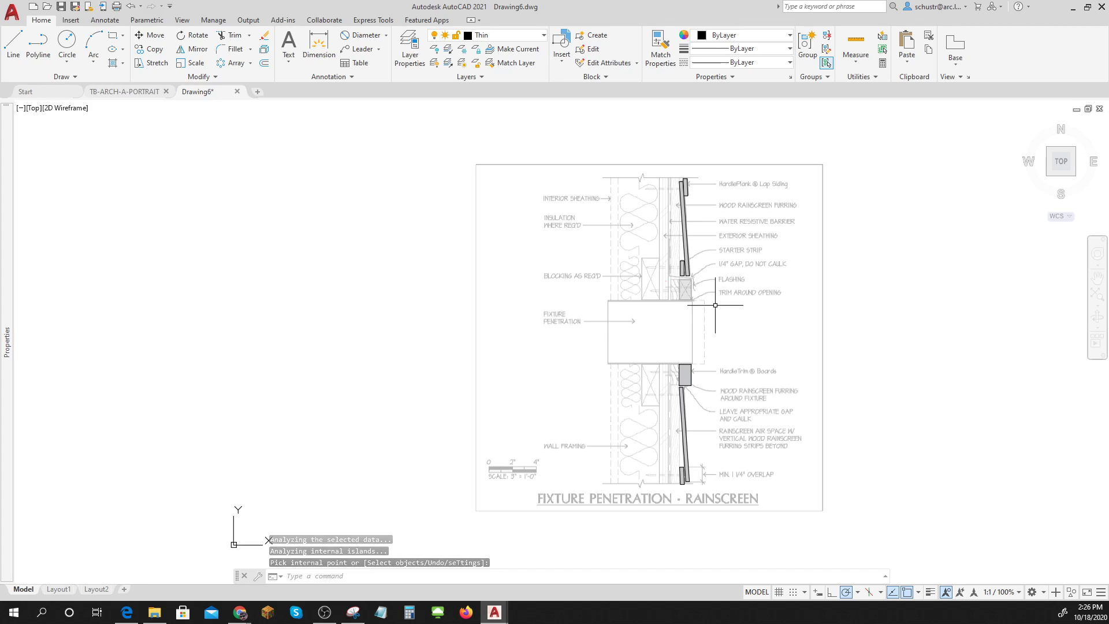
pyautogui.scroll(2, 692, 270)
pyautogui.moveTo(703, 243)
pyautogui.mouseDown(button='middle')
pyautogui.moveTo(665, 273)
pyautogui.moveTo(612, 271)
pyautogui.mouseUp(button='middle')
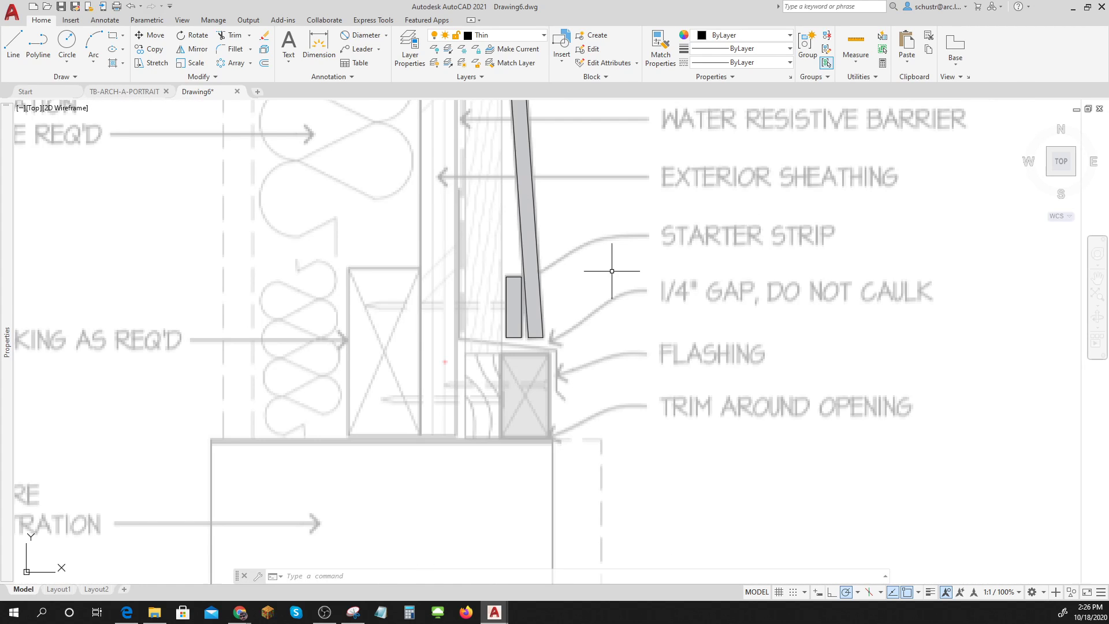
pyautogui.click(930, 594)
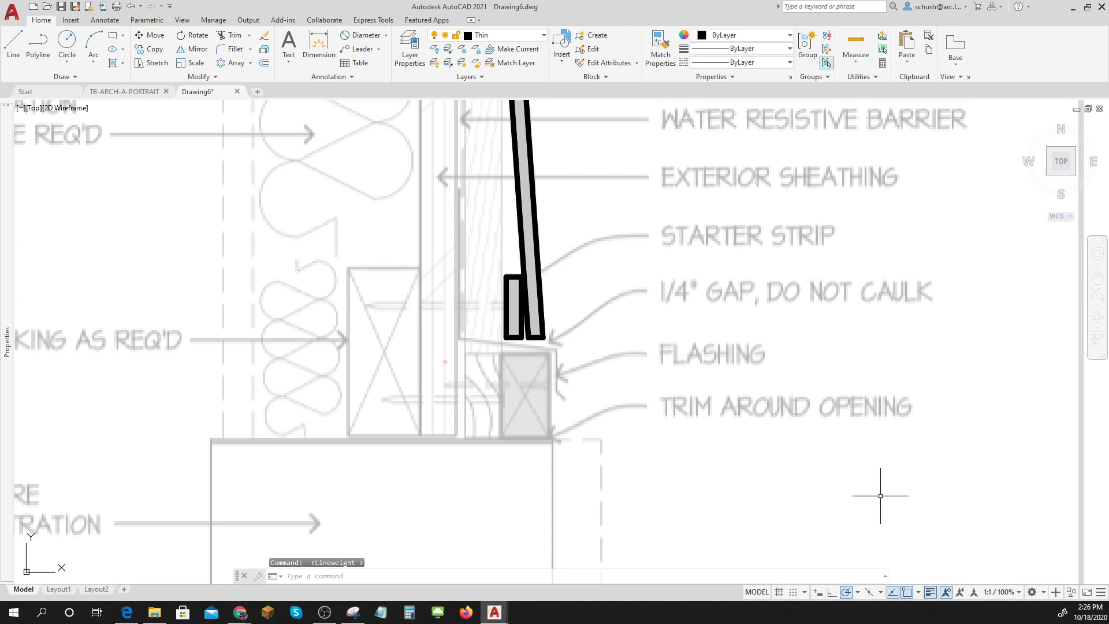
pyautogui.scroll(-2, 880, 495)
pyautogui.scroll(5, 681, 439)
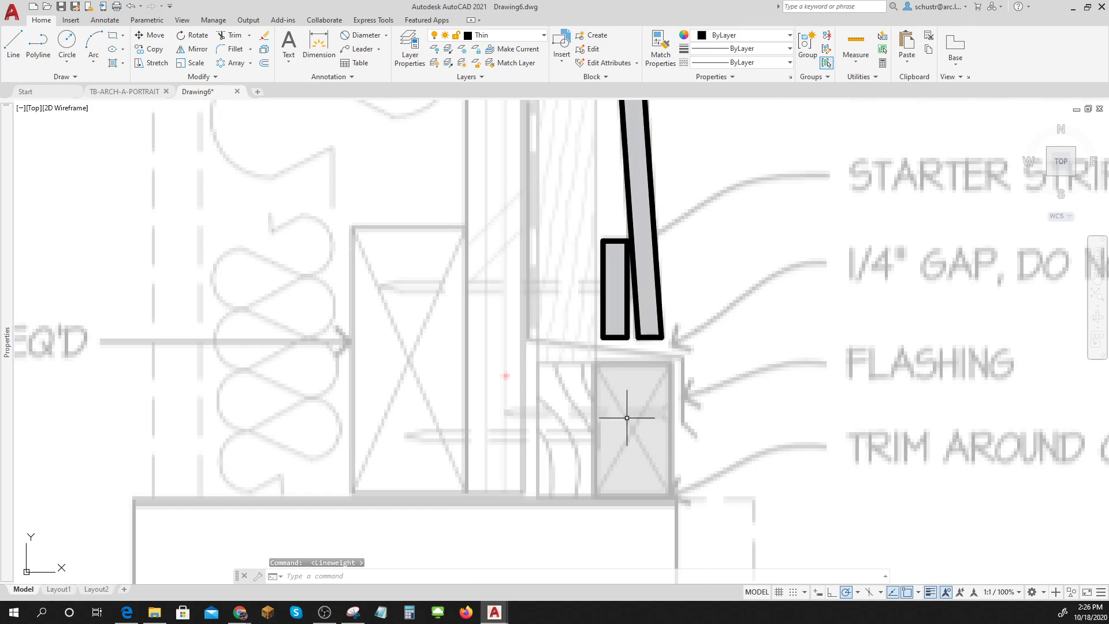
# Draw two crossing corner-to-corner diagonals inside the HardieTrim board below the fixture on the Medium layer
pyautogui.scroll(-5, 627, 417)
pyautogui.scroll(4, 667, 396)
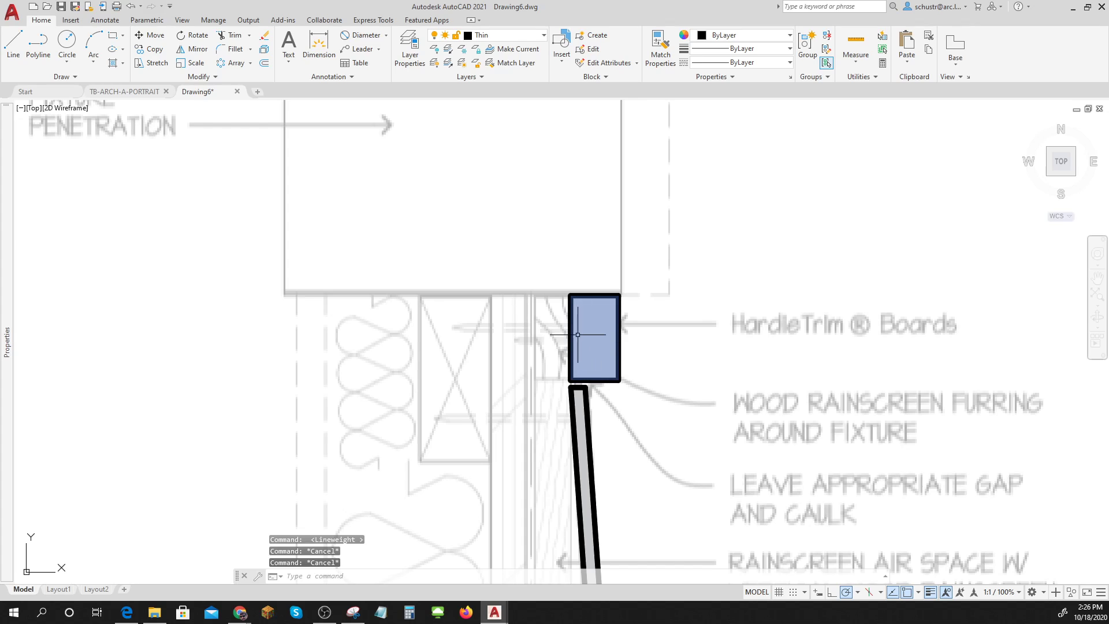
pyautogui.click(509, 36)
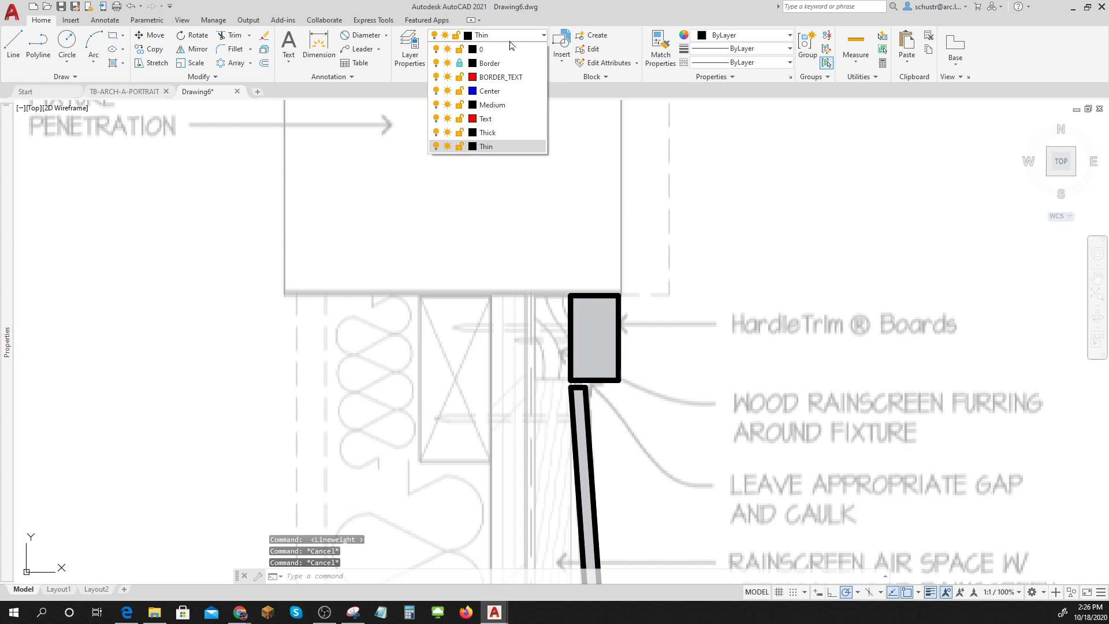
pyautogui.click(492, 104)
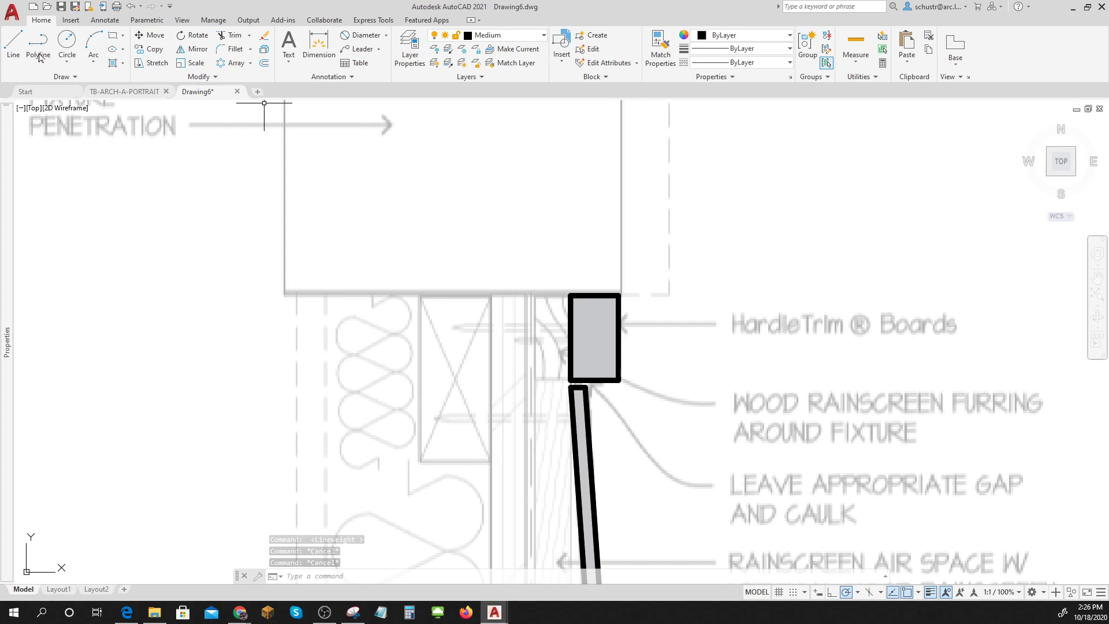
pyautogui.click(13, 43)
pyautogui.click(571, 296)
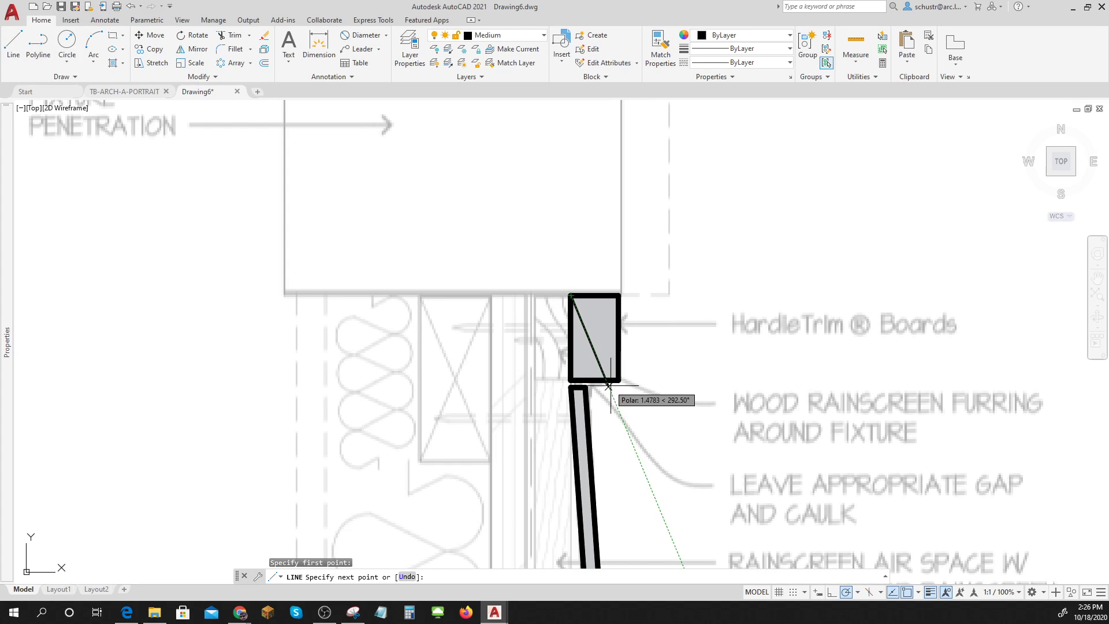
pyautogui.click(618, 379)
pyautogui.press('Return')
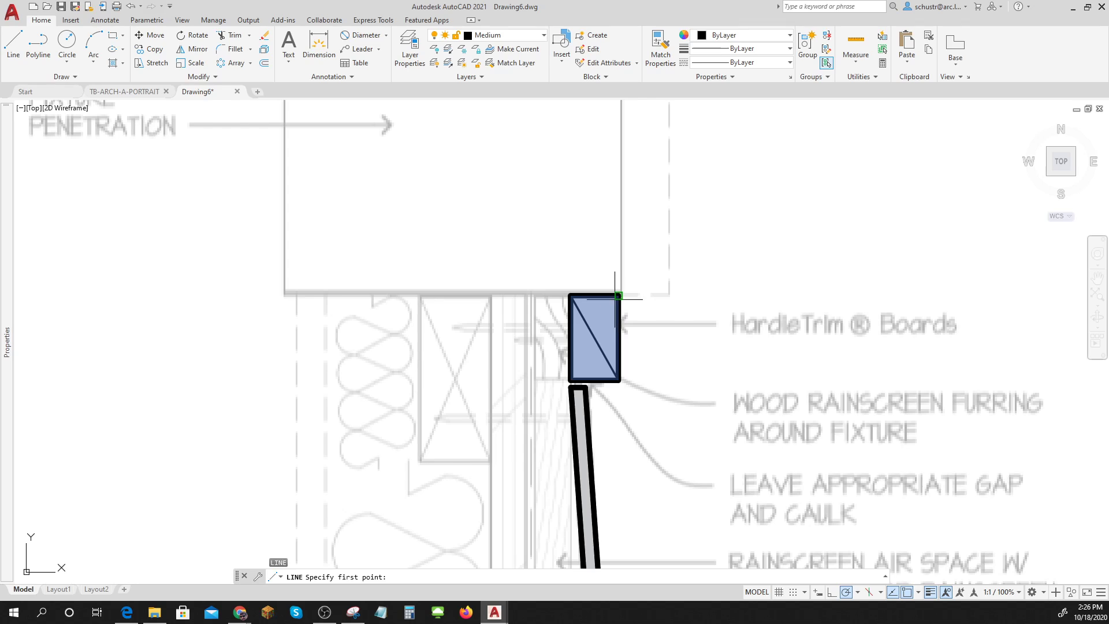
pyautogui.press('Return')
pyautogui.click(618, 295)
pyautogui.click(571, 380)
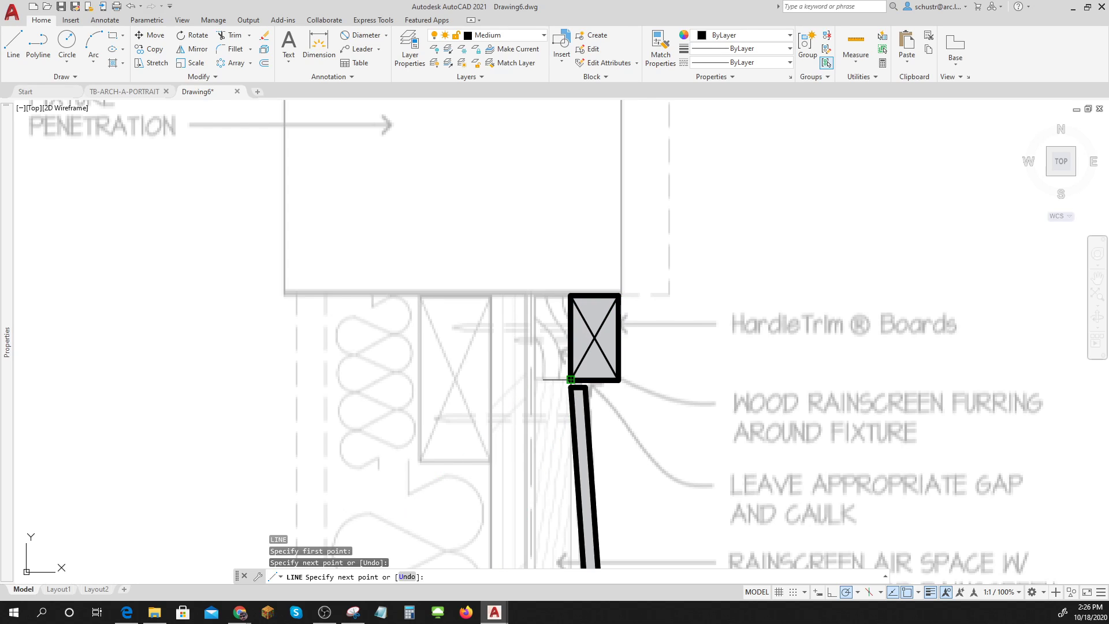
pyautogui.press('Escape')
pyautogui.scroll(-2, 713, 350)
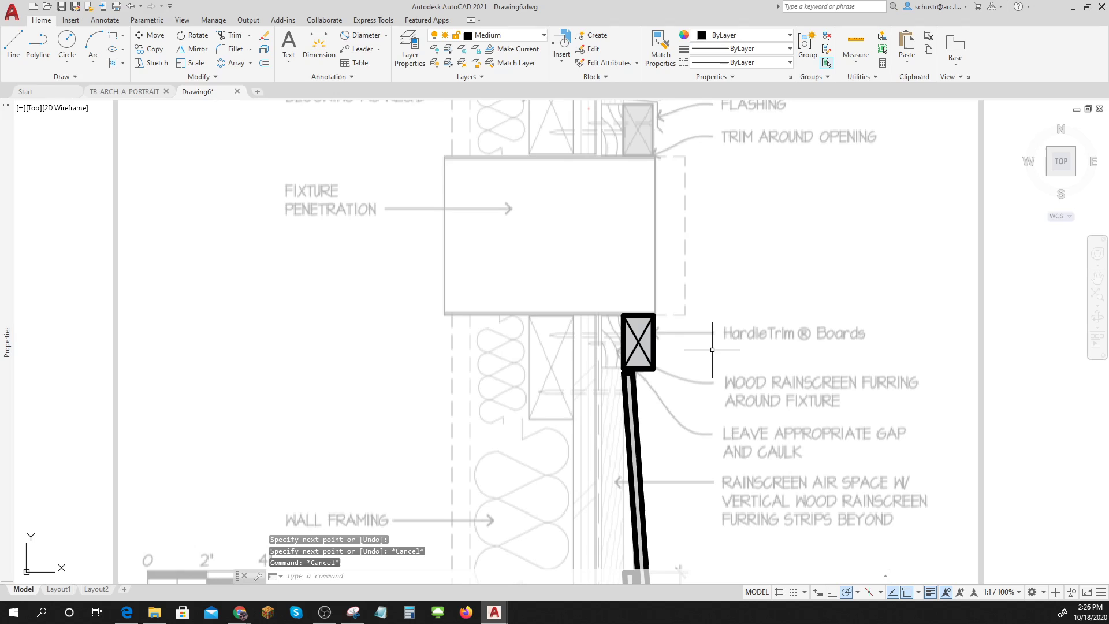
pyautogui.write('copy')
pyautogui.press('Return')
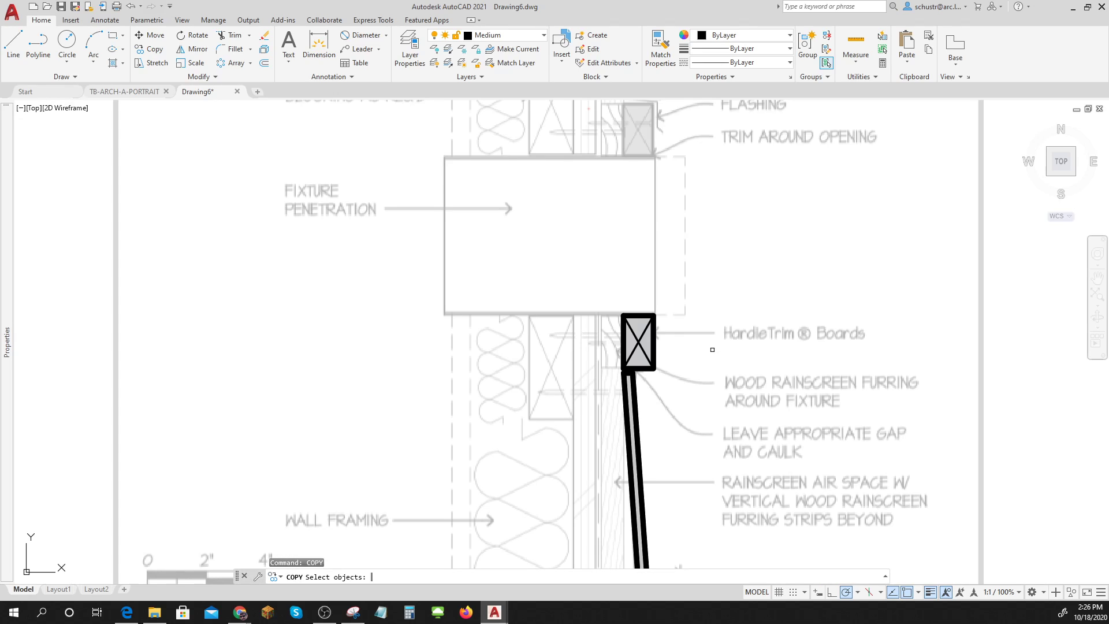
pyautogui.click(662, 289)
pyautogui.click(376, 263)
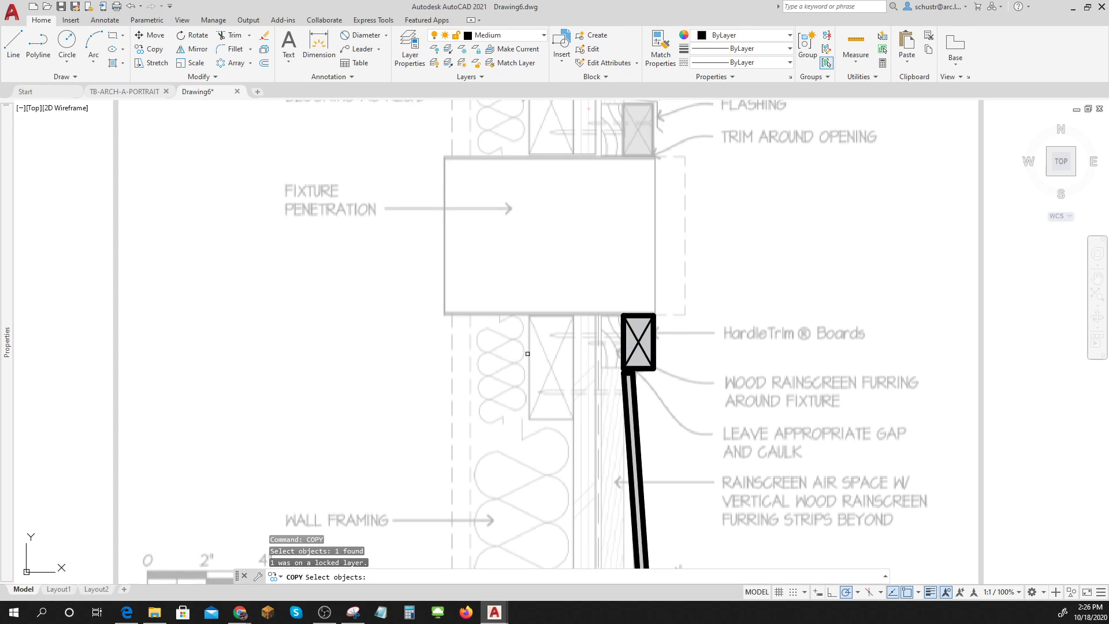
pyautogui.press('Escape')
# Copy the lower HardieTrim board with its outline, solid fill and both diagonals straight up to the trim position above the fixture opening
pyautogui.write('COPY')
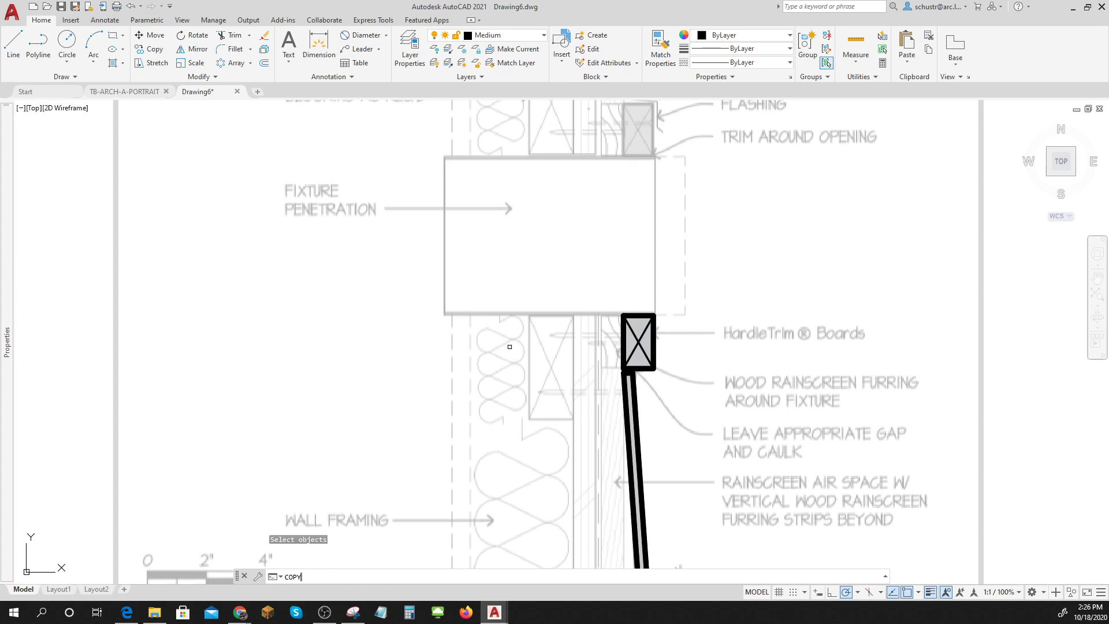
pyautogui.press('Return')
pyautogui.click(599, 304)
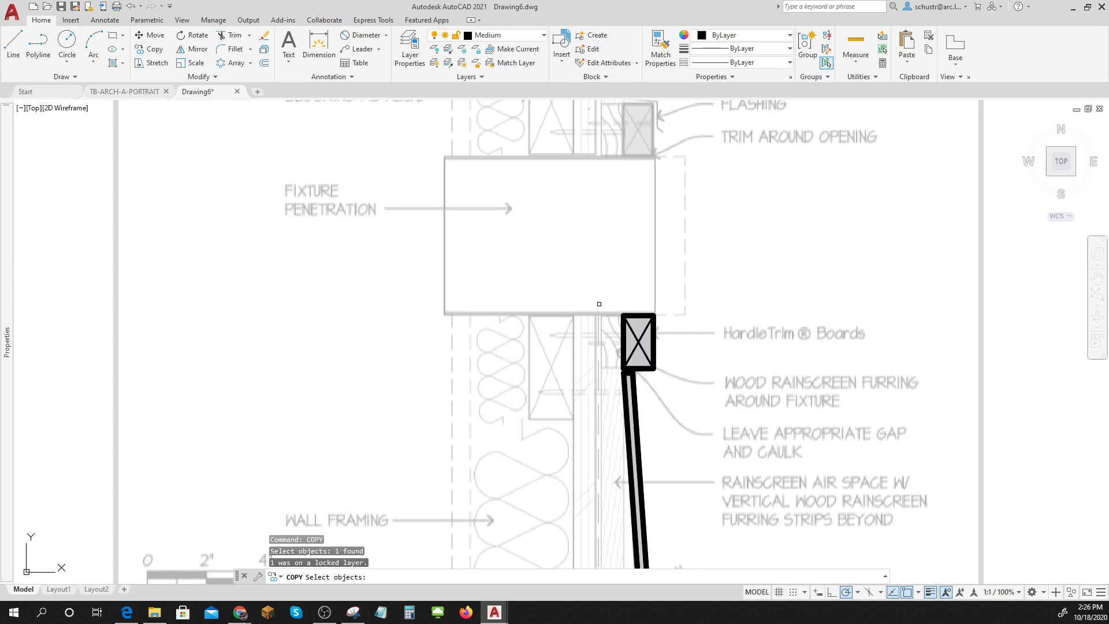
pyautogui.scroll(3, 639, 338)
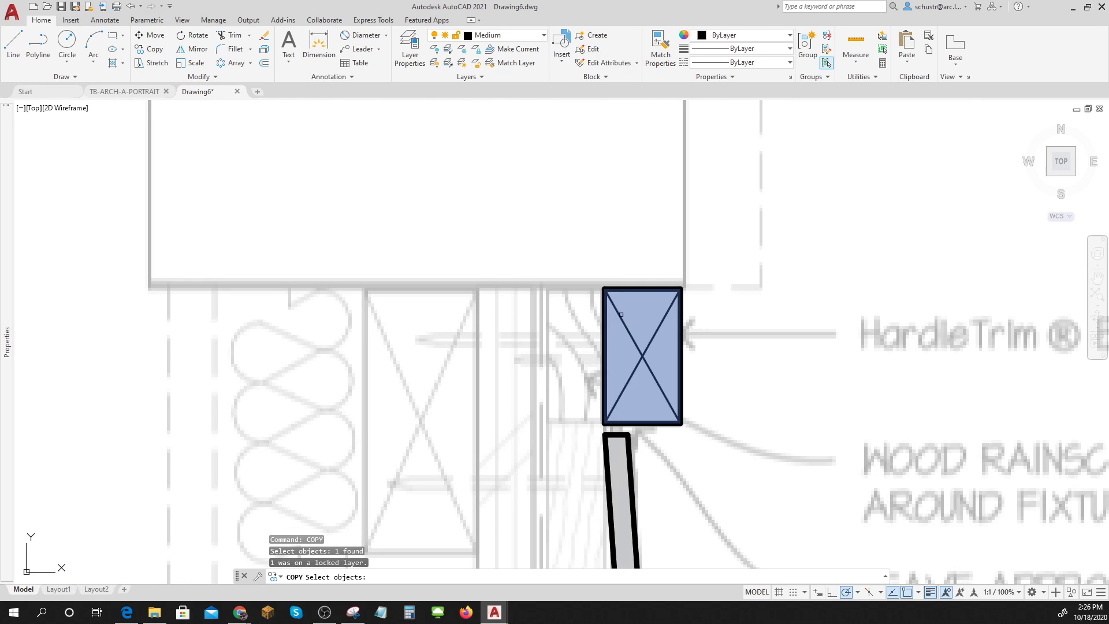
pyautogui.click(684, 371)
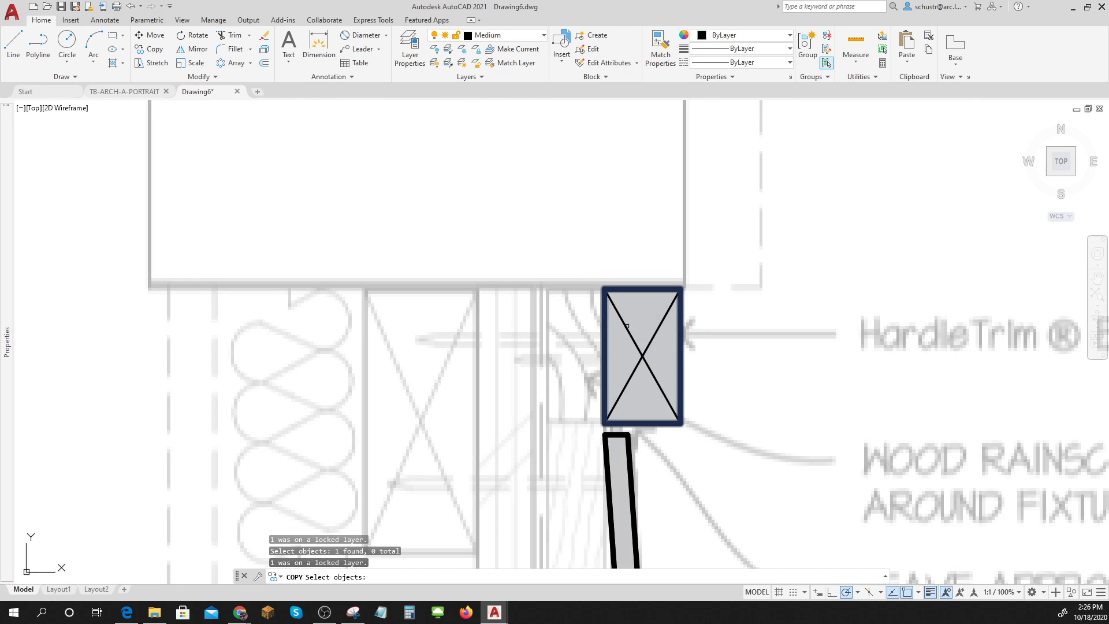
pyautogui.click(623, 358)
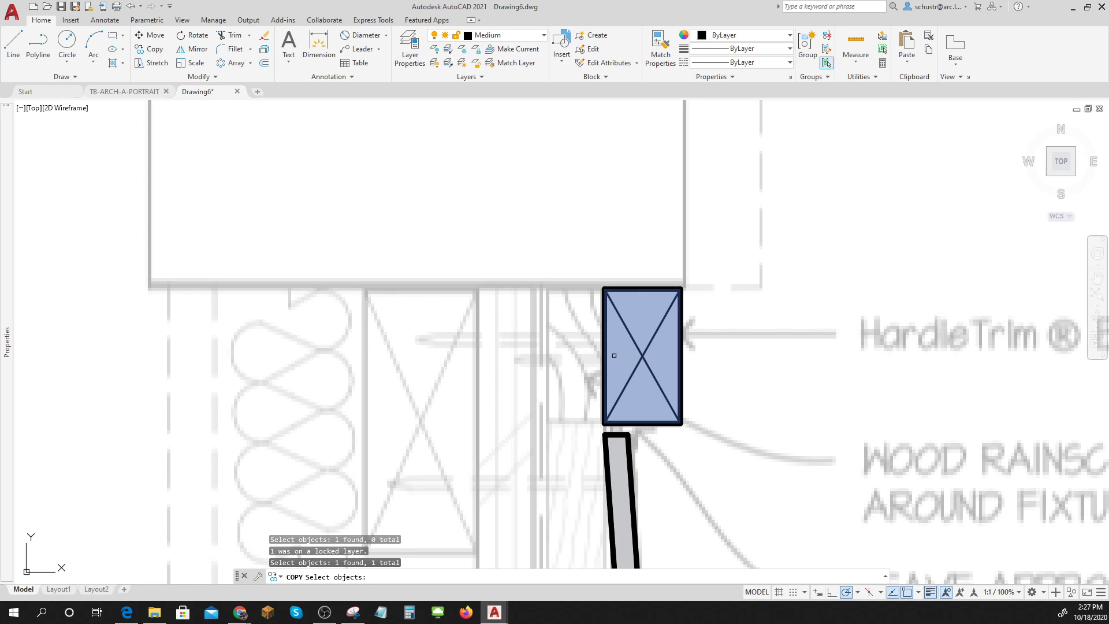
pyautogui.click(635, 375)
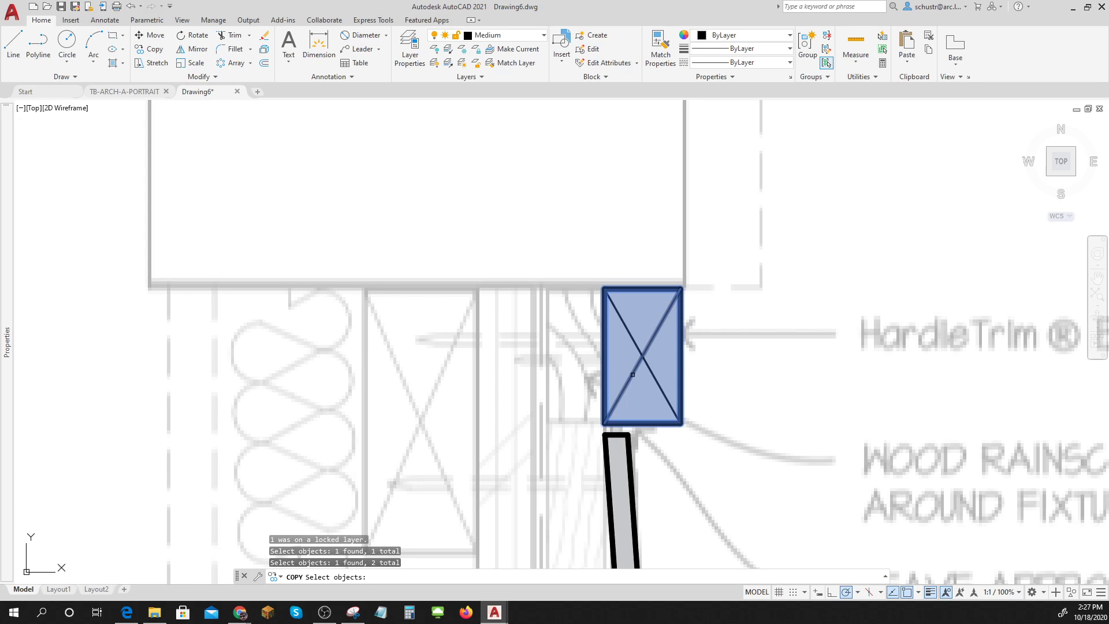
pyautogui.click(635, 342)
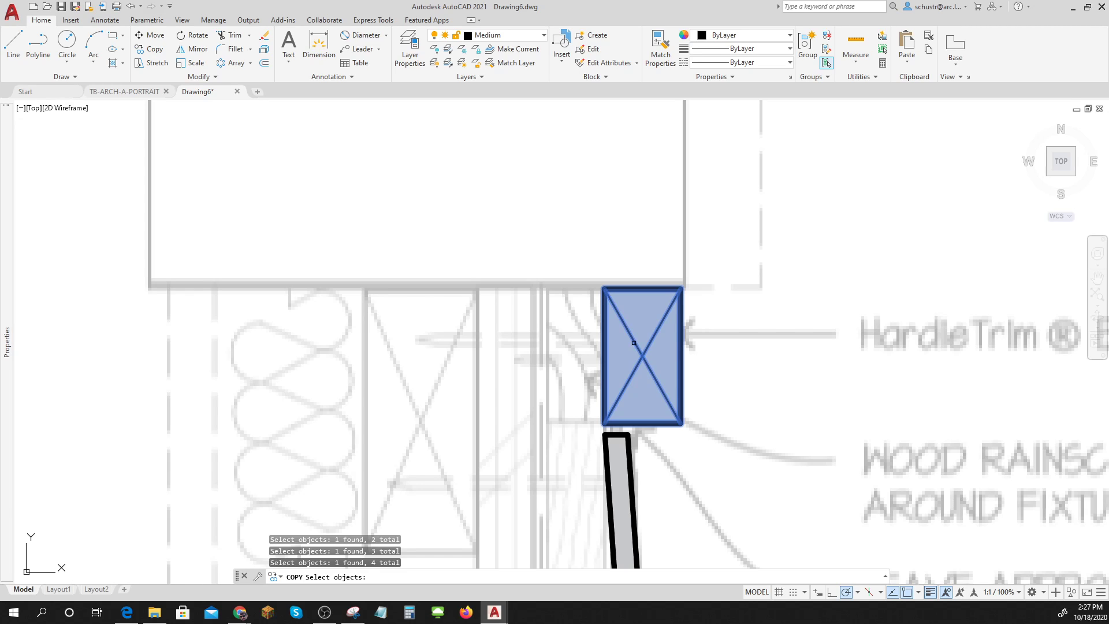
pyautogui.press('Return')
pyautogui.click(604, 288)
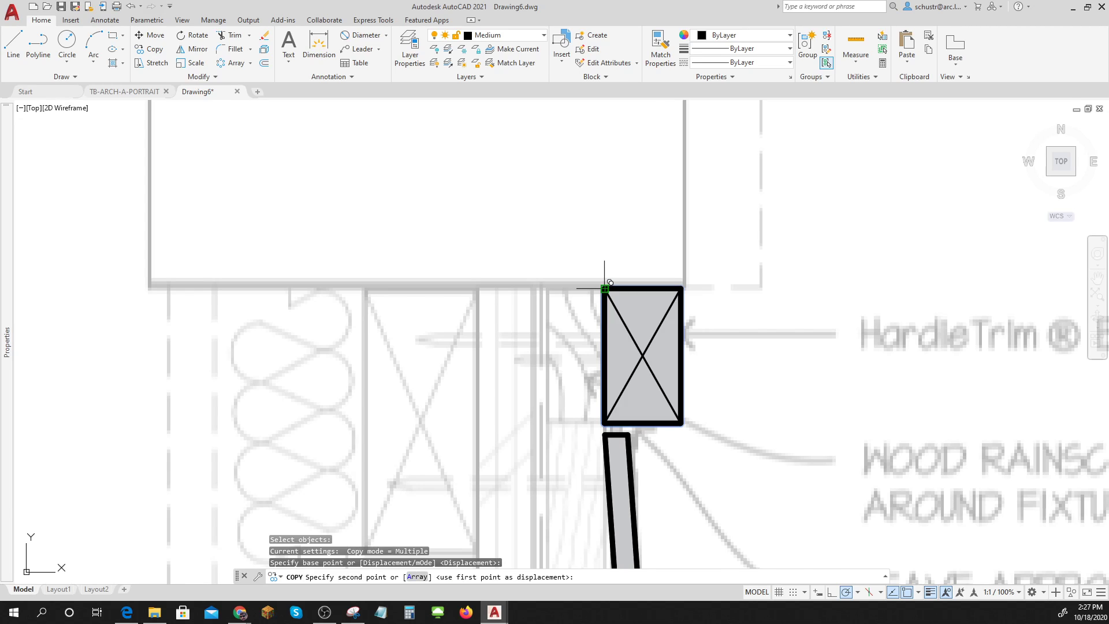
pyautogui.scroll(-4, 605, 288)
pyautogui.moveTo(606, 148); pyautogui.dragTo(568, 360, button='middle')
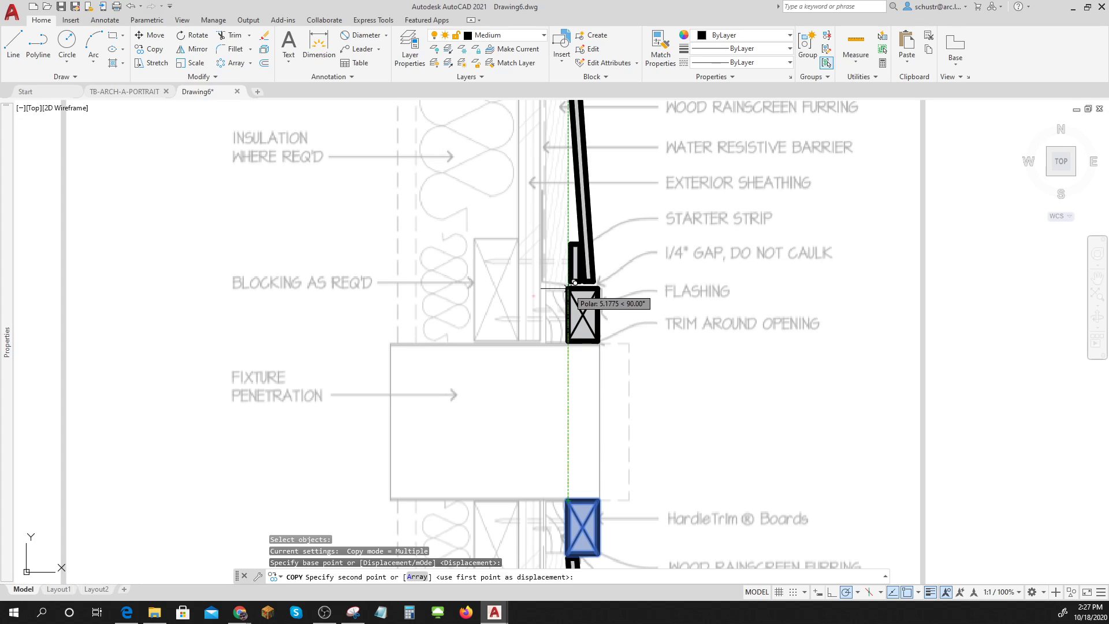
pyautogui.click(568, 288)
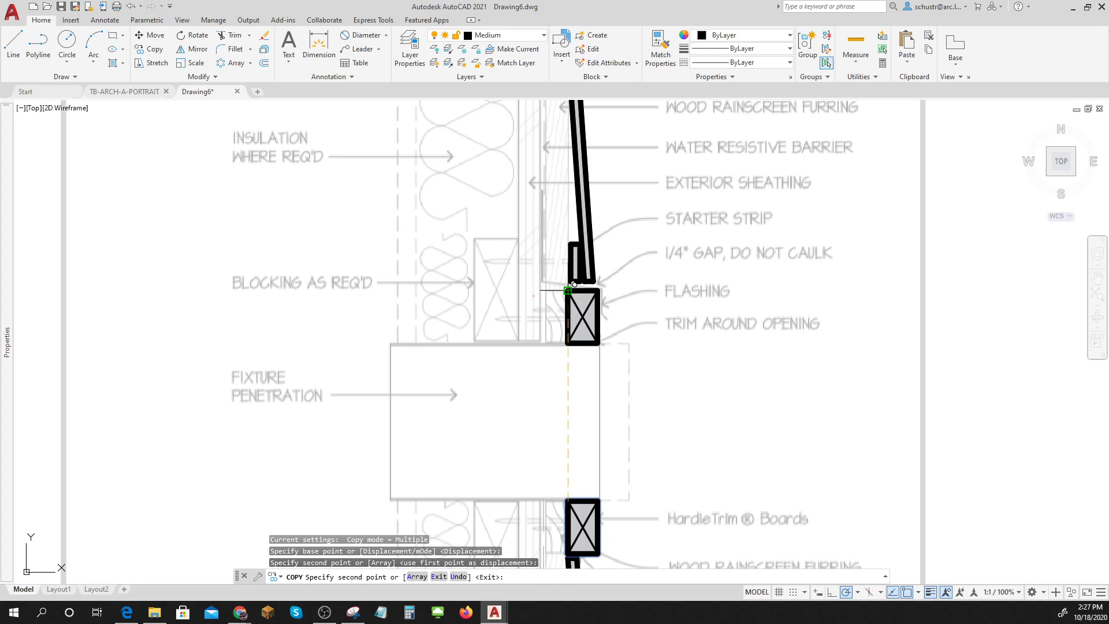
pyautogui.press('Escape')
pyautogui.press('Escape')
pyautogui.press('Escape')
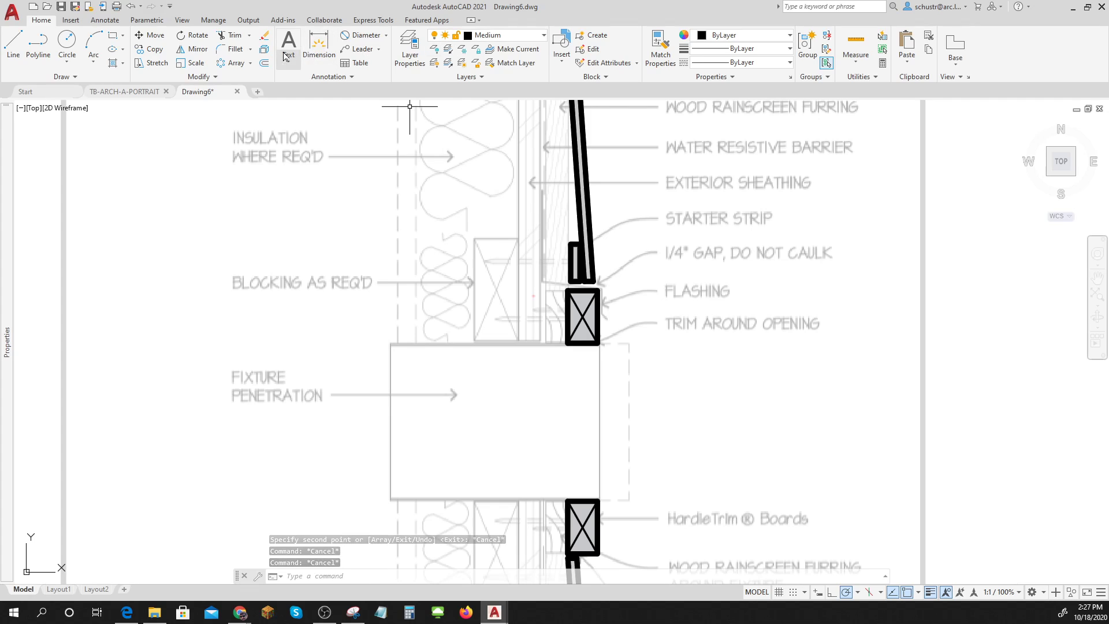
# Draw a rectangle on the Medium layer over the fixture penetration between the upper and lower trim boards
pyautogui.write('rec')
pyautogui.press('Return')
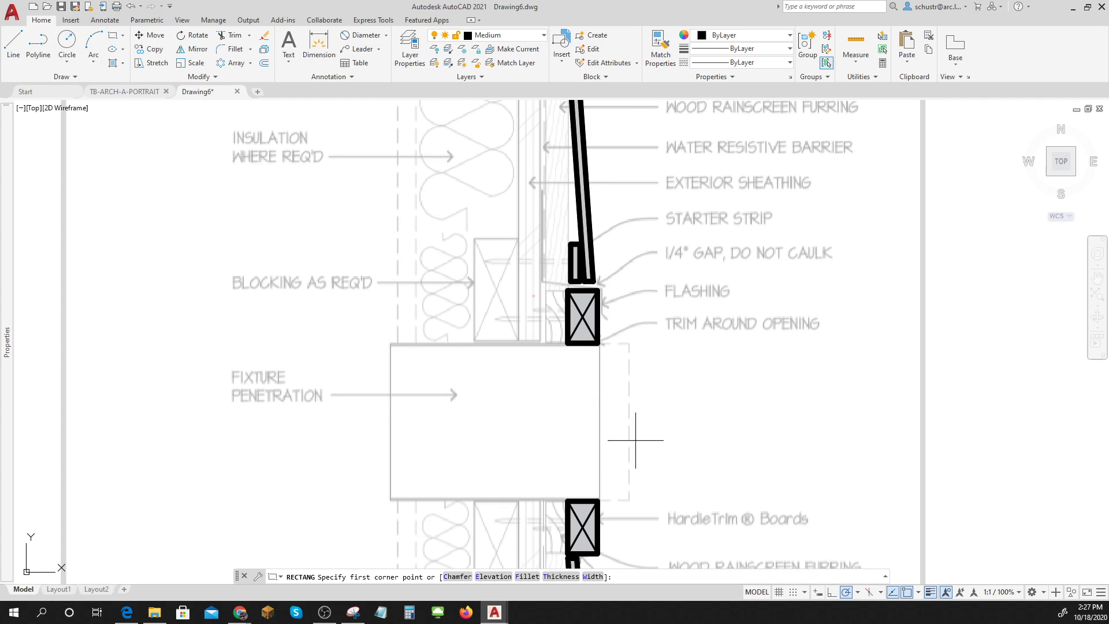
pyautogui.click(602, 497)
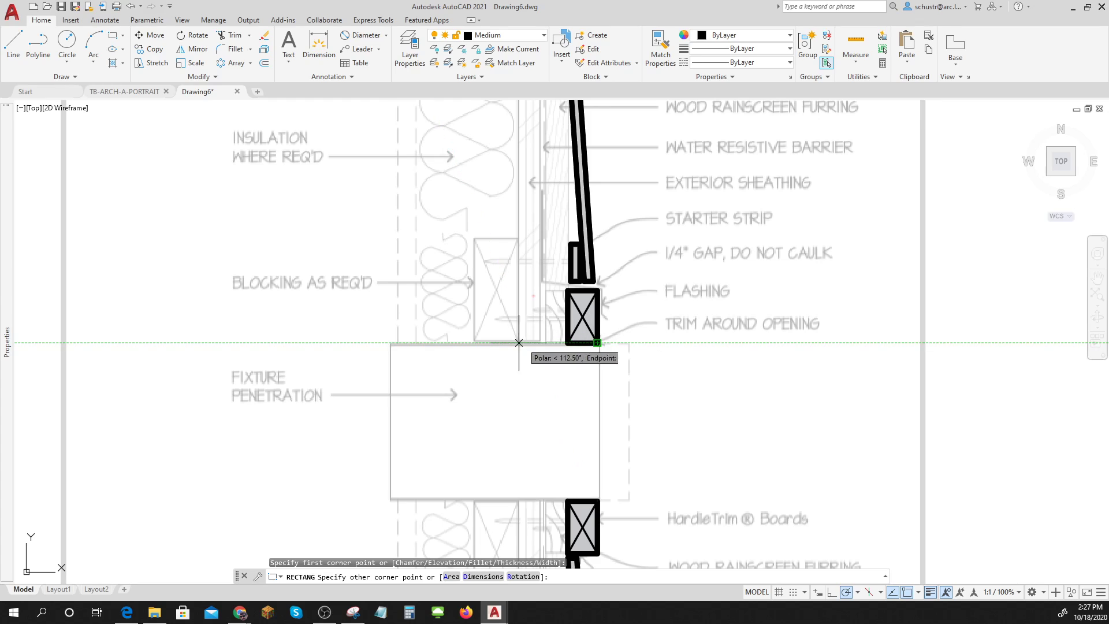
pyautogui.click(392, 343)
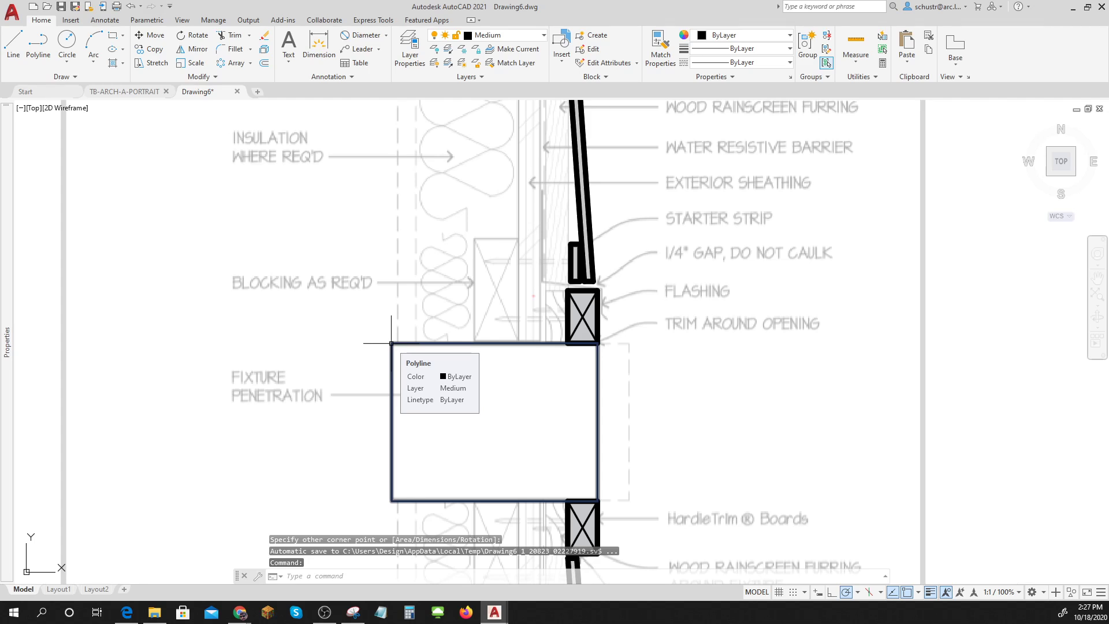
pyautogui.press('Escape')
# Draw a rectangle on the Medium layer over the upper wood rainscreen furring, from the break line down to the top of the upper trim board
pyautogui.scroll(-4, 488, 418)
pyautogui.moveTo(650, 403); pyautogui.dragTo(634, 340, button='middle')
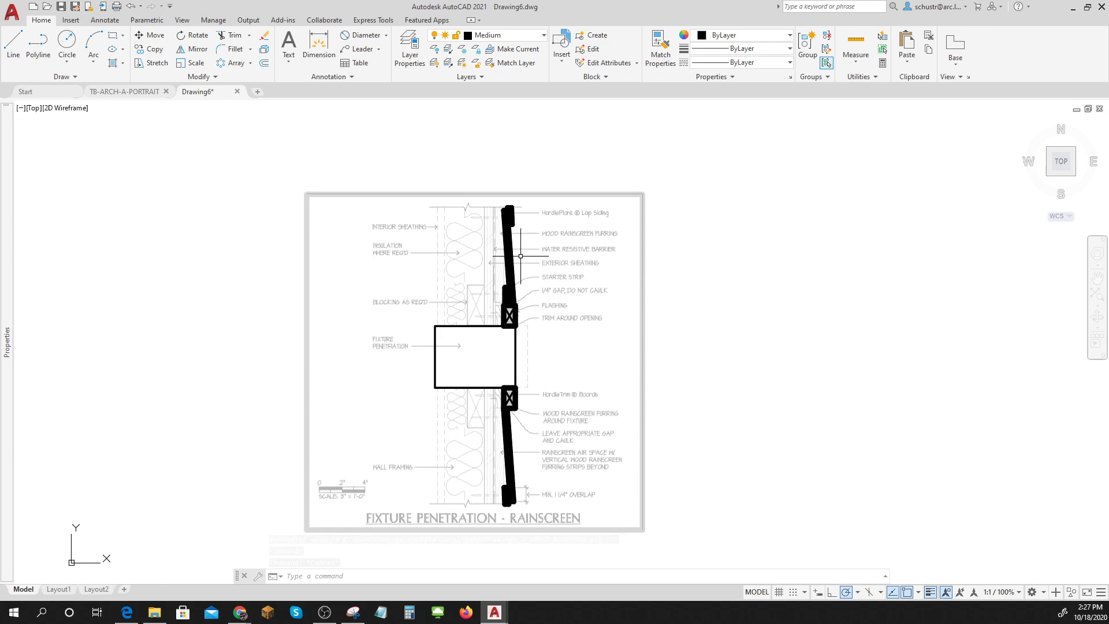
pyautogui.scroll(5, 520, 255)
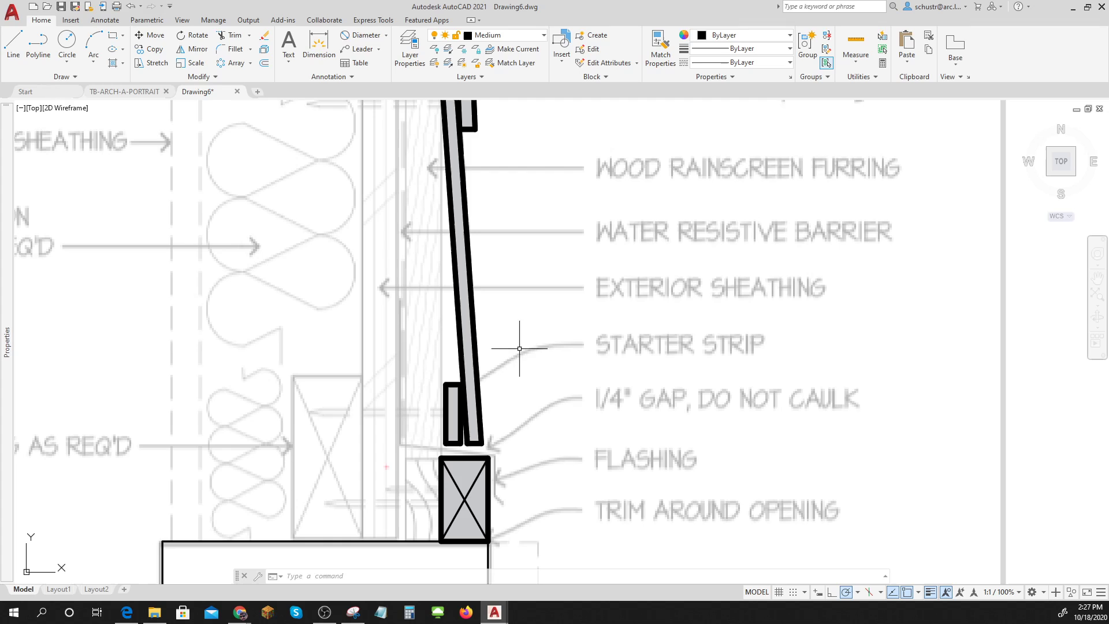
pyautogui.scroll(-2, 501, 302)
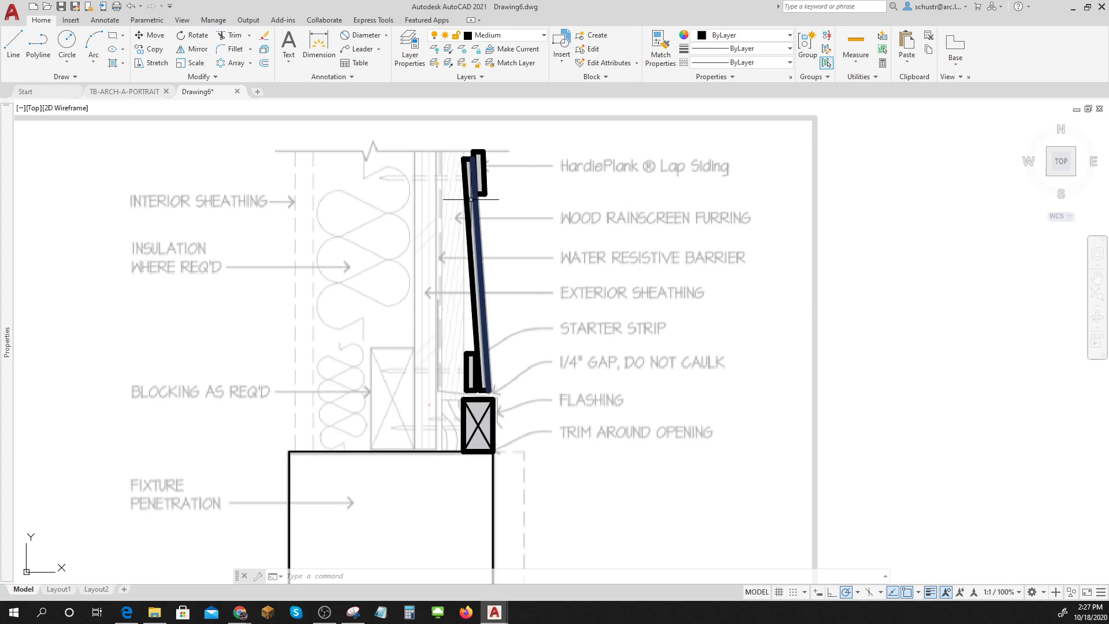
pyautogui.scroll(2, 465, 146)
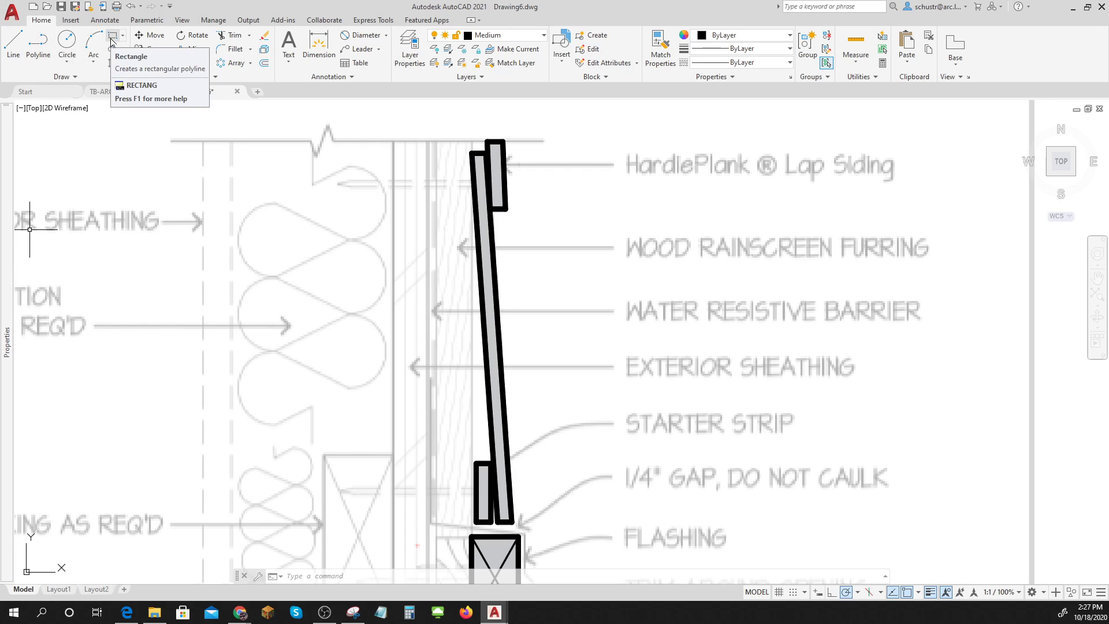
pyautogui.click(492, 38)
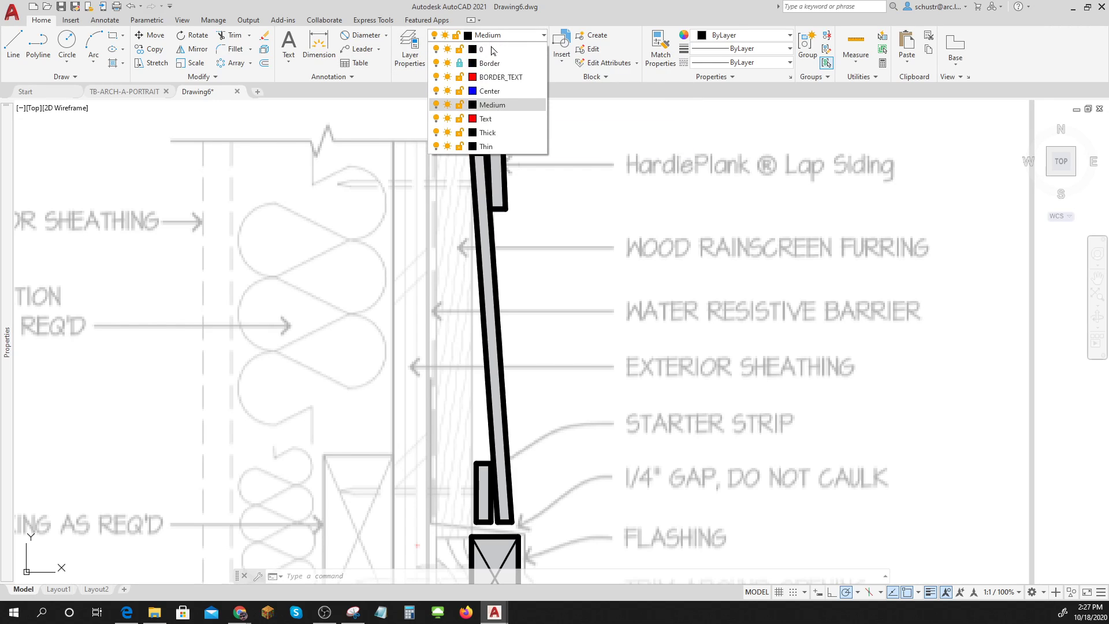
pyautogui.click(499, 105)
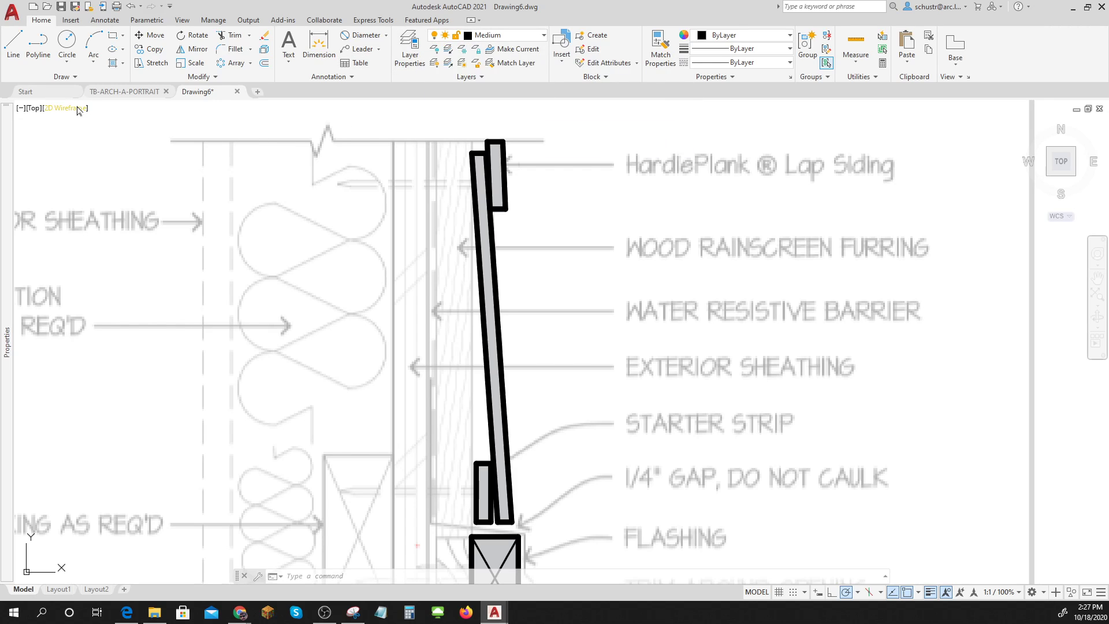
pyautogui.click(114, 36)
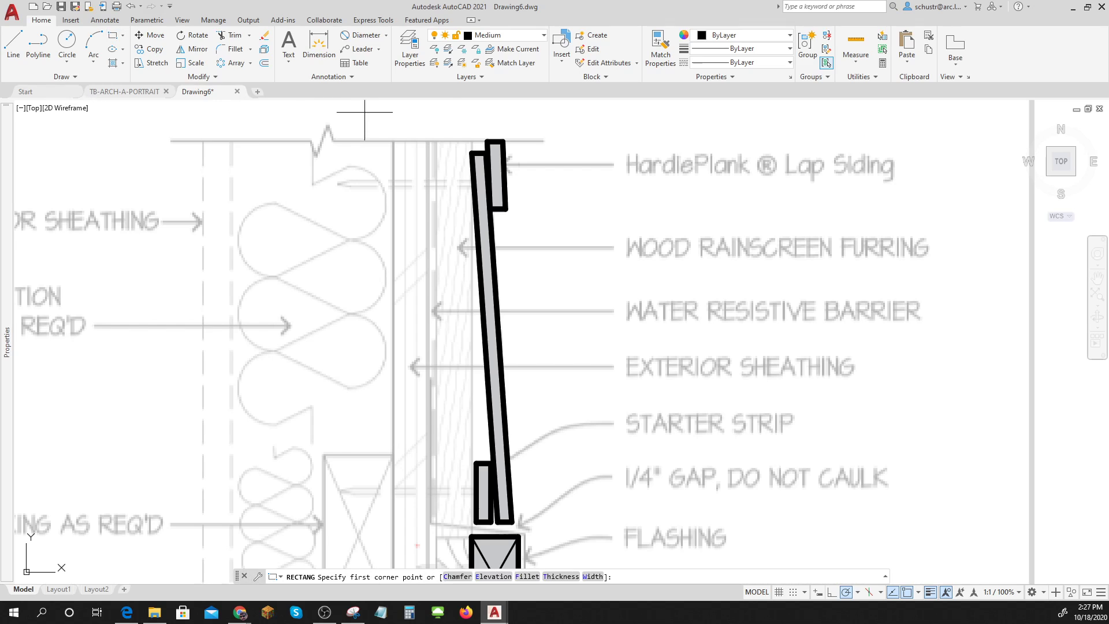
pyautogui.click(472, 140)
pyautogui.moveTo(428, 518); pyautogui.dragTo(421, 379, button='middle')
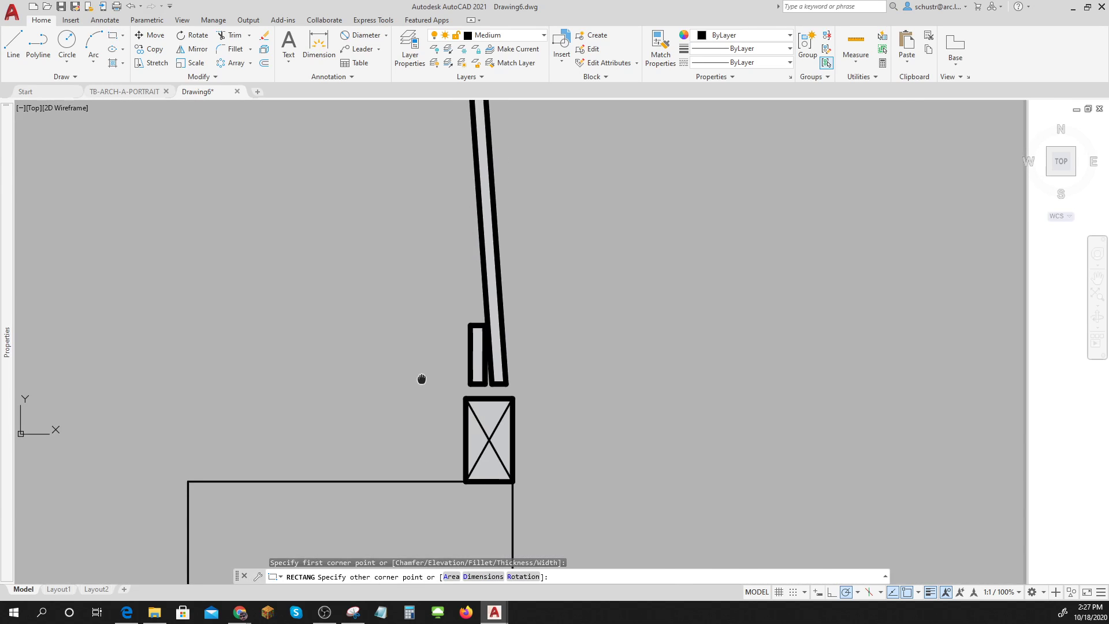
pyautogui.scroll(6, 418, 414)
pyautogui.scroll(-4, 418, 414)
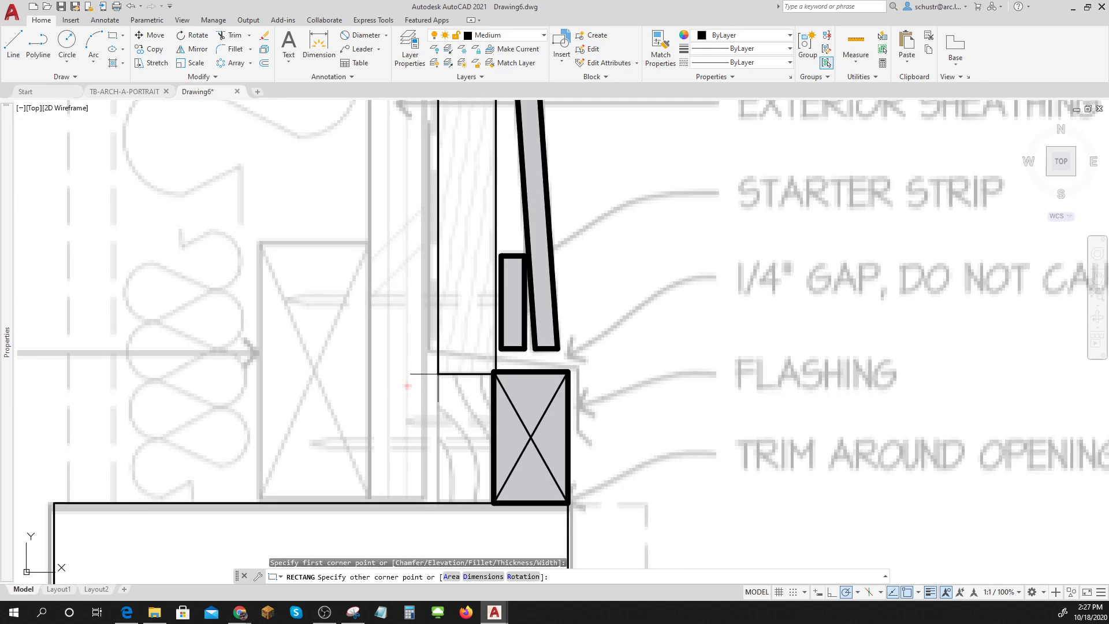
pyautogui.click(438, 374)
pyautogui.press('Escape')
pyautogui.scroll(-4, 442, 422)
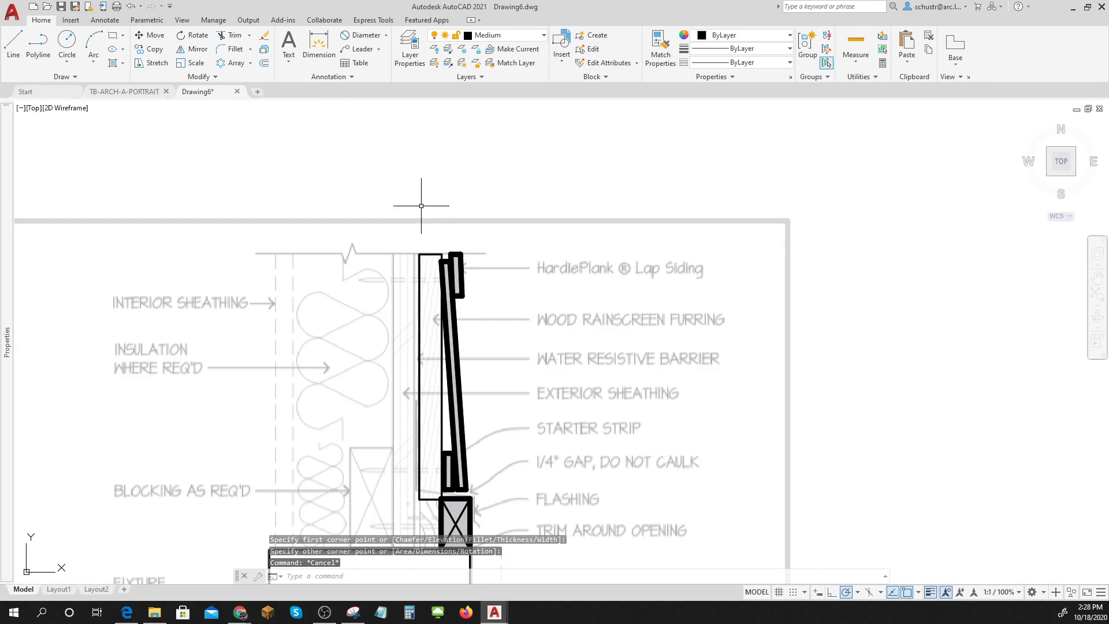
# Browse the hatch pattern library for a wood grain pattern suited to the rainscreen furring
pyautogui.click(113, 63)
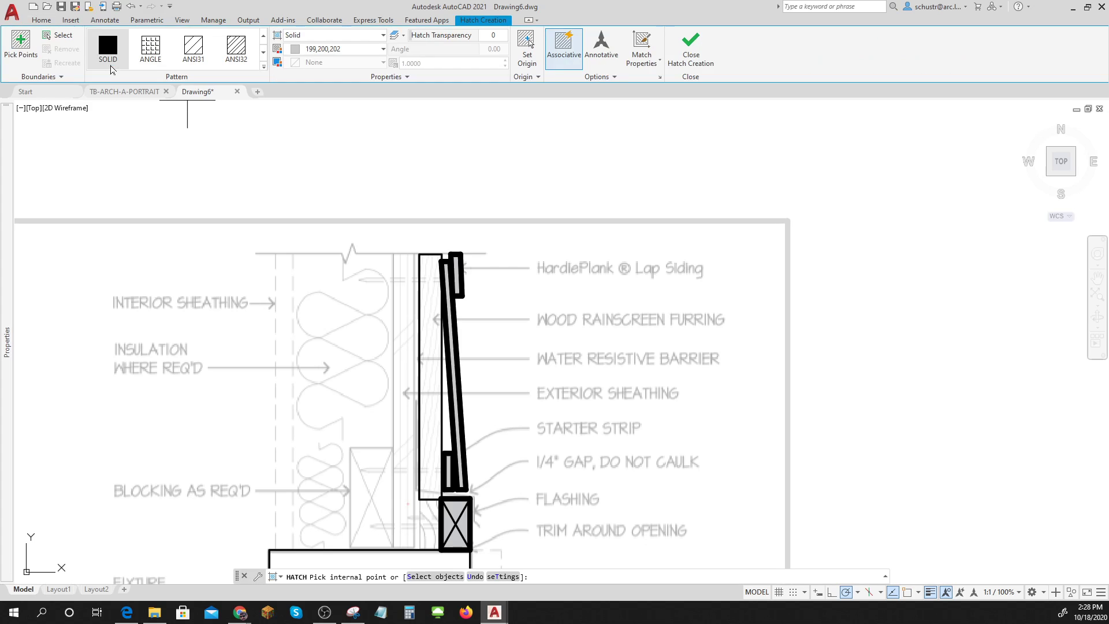
pyautogui.click(263, 70)
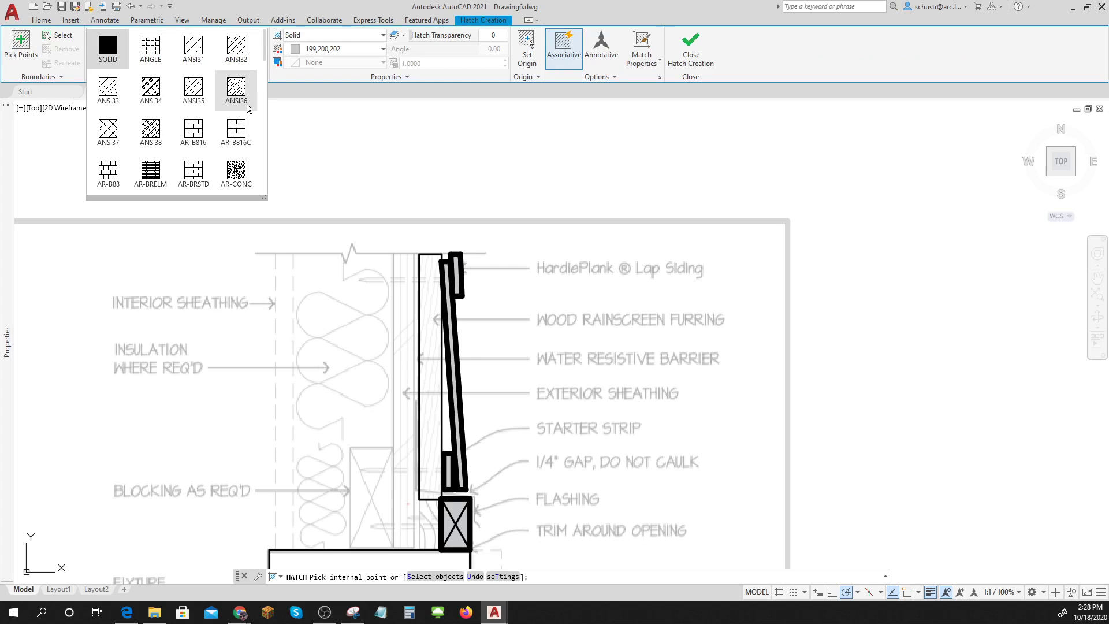
pyautogui.scroll(-4, 236, 104)
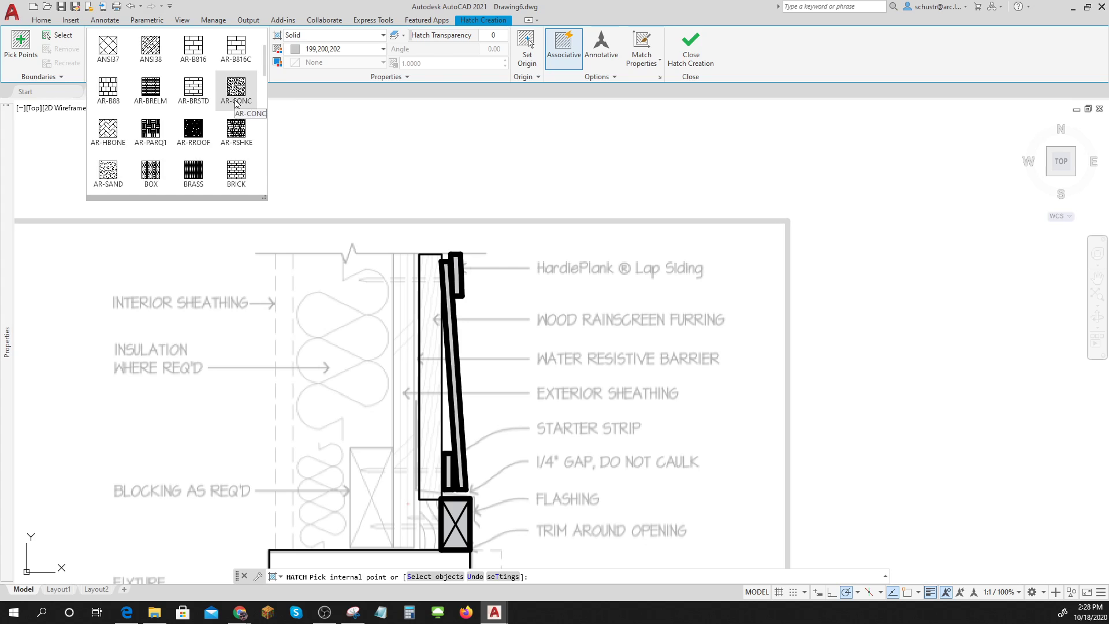
pyautogui.scroll(-4, 236, 104)
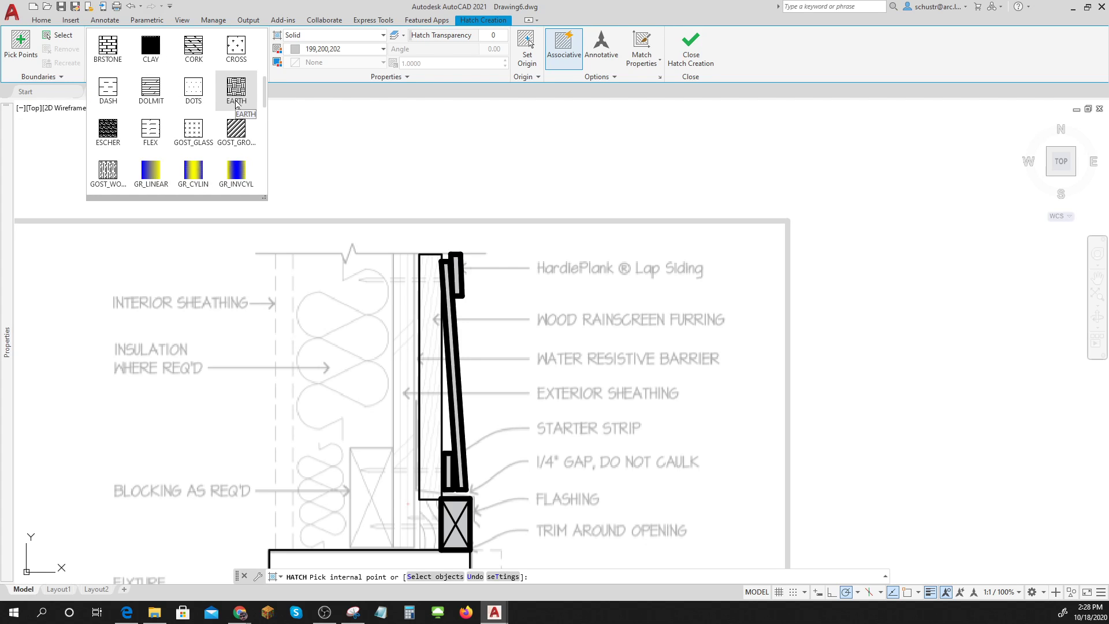
pyautogui.scroll(-4, 236, 104)
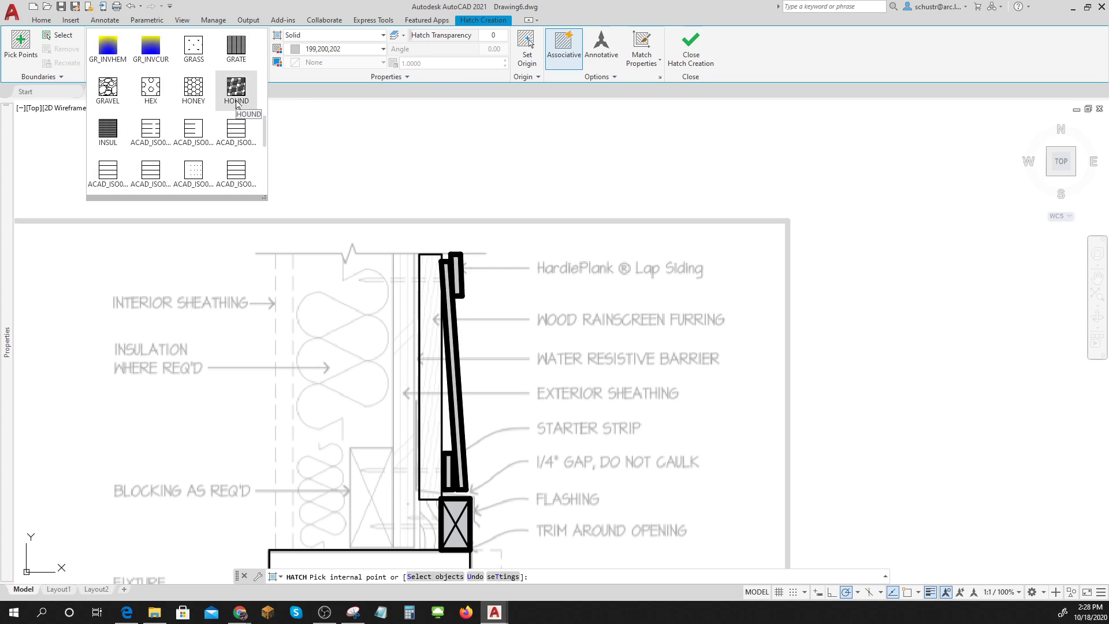
pyautogui.scroll(-8, 236, 104)
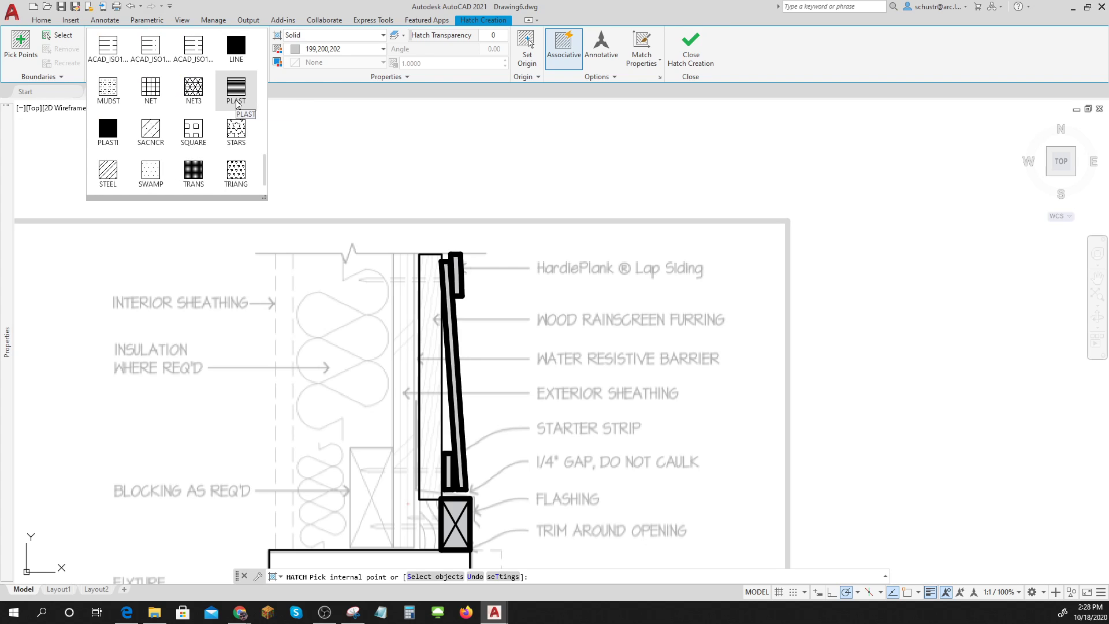
pyautogui.scroll(17, 237, 104)
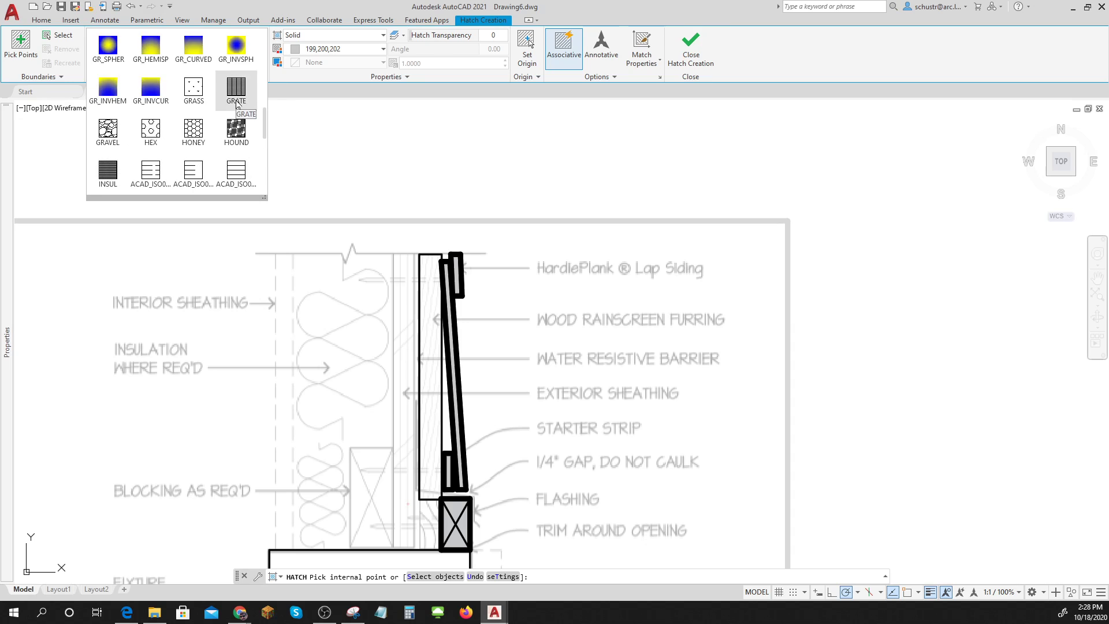
pyautogui.scroll(3, 237, 104)
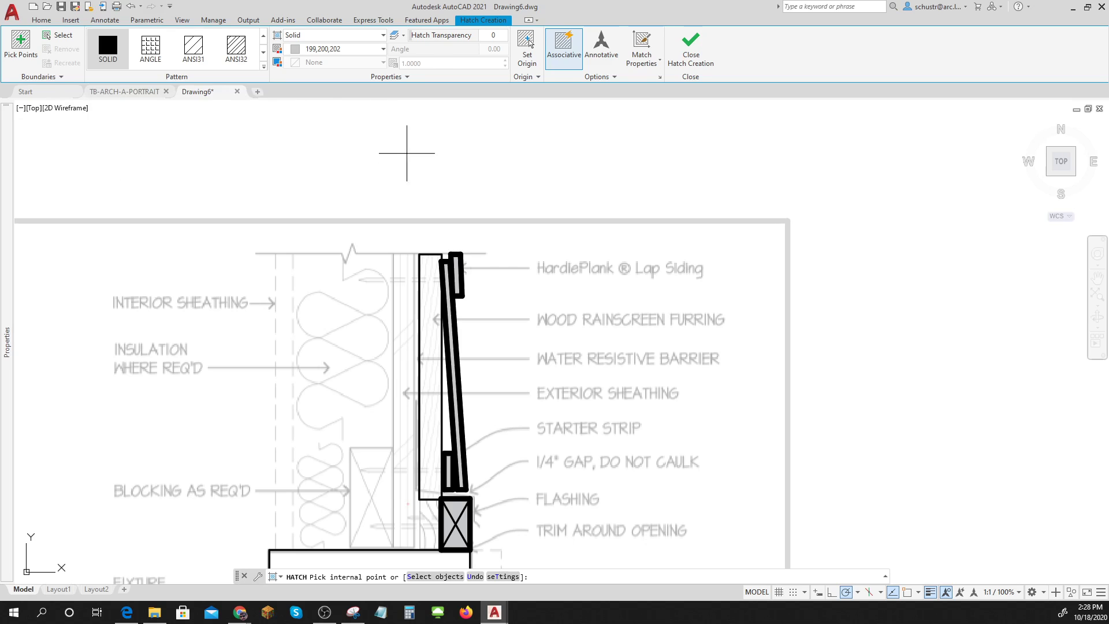
pyautogui.scroll(2, 431, 233)
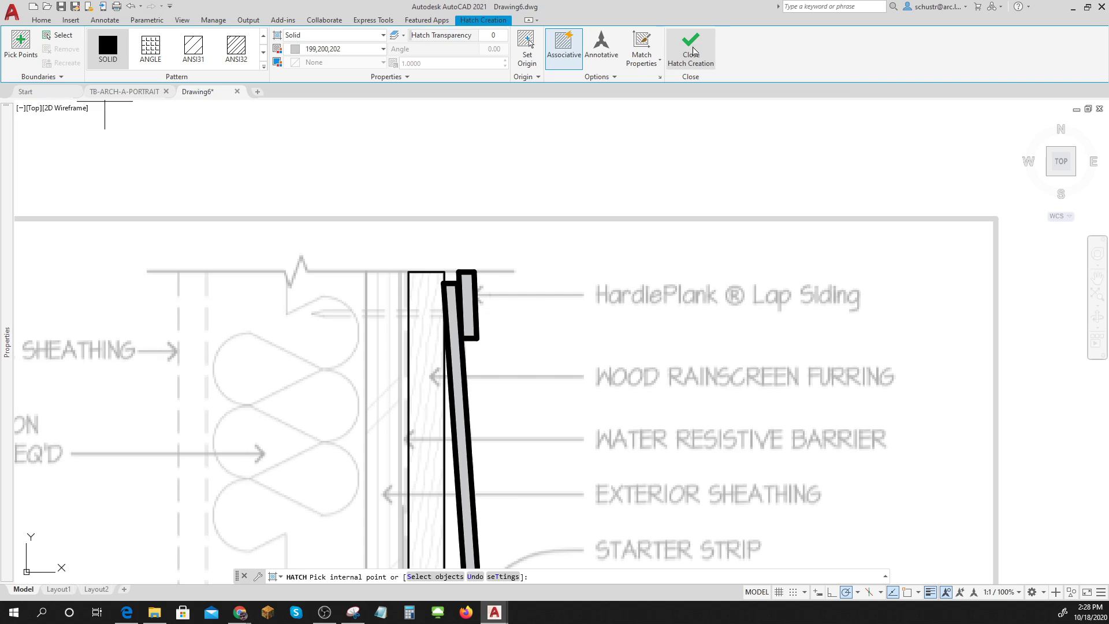
pyautogui.press('Escape')
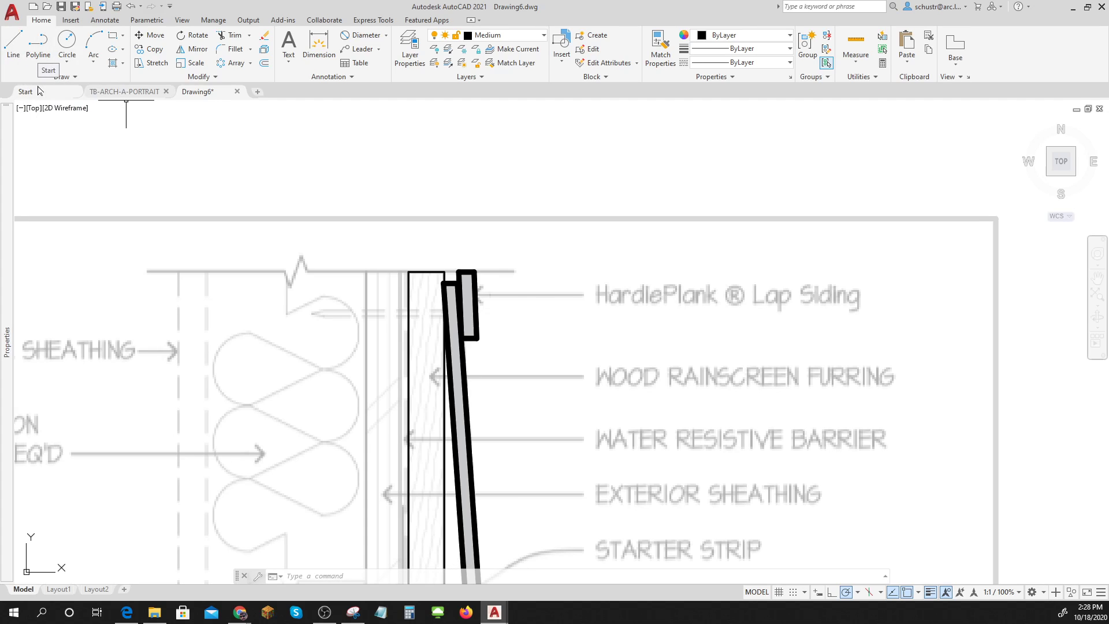
# Draw a jagged wood-grain line of four connected segments on the Medium layer, starting near the top of the upper furring and running down its left side
pyautogui.click(13, 43)
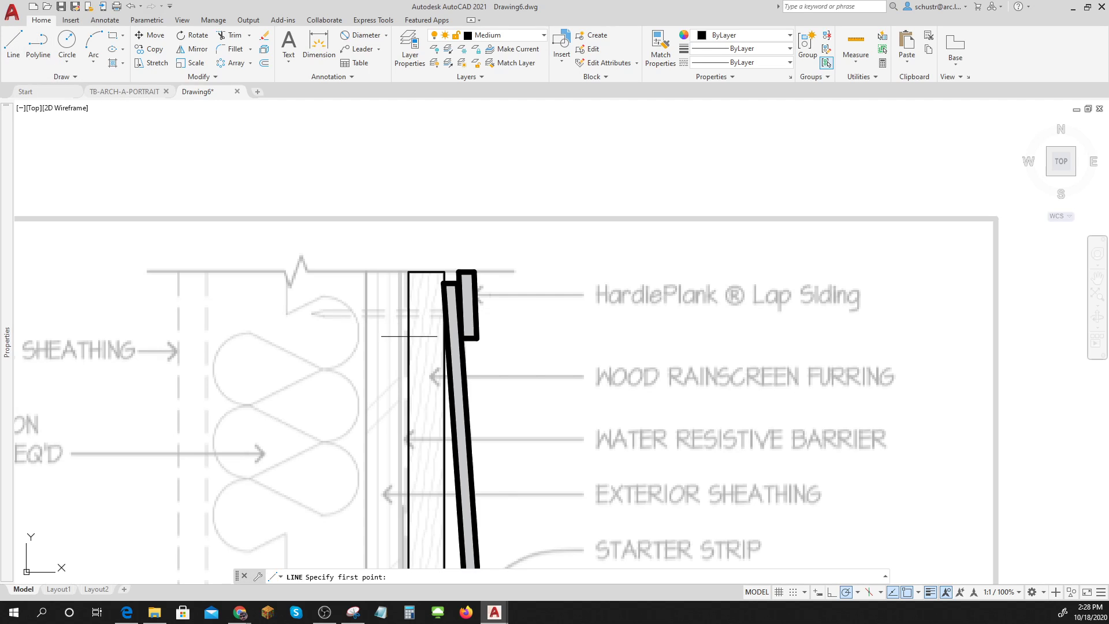
pyautogui.scroll(5, 422, 316)
pyautogui.click(416, 140)
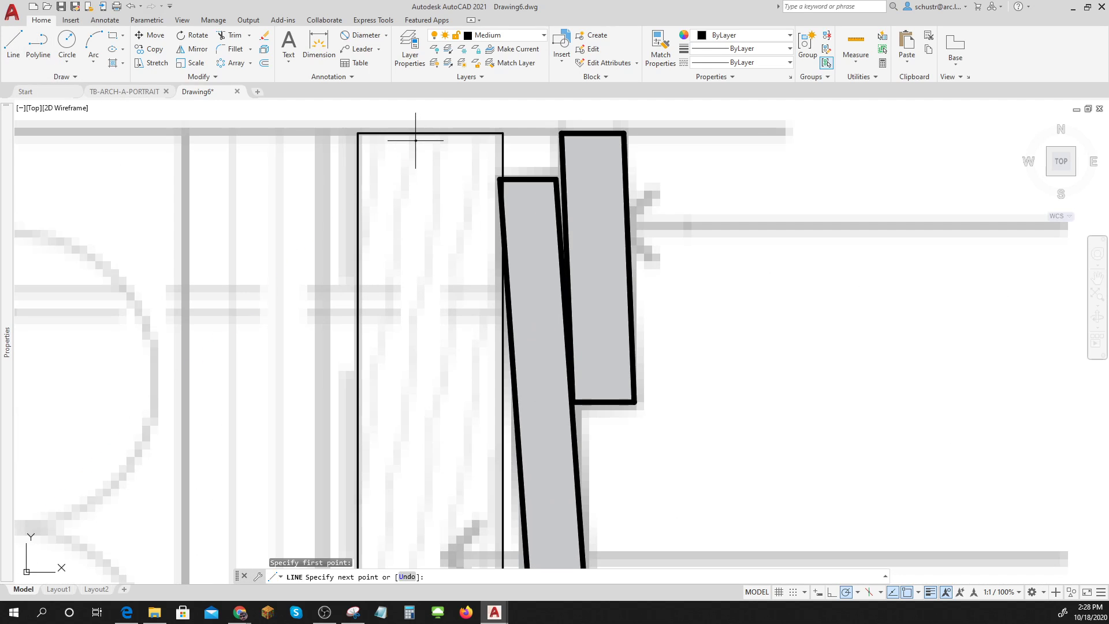
pyautogui.click(392, 200)
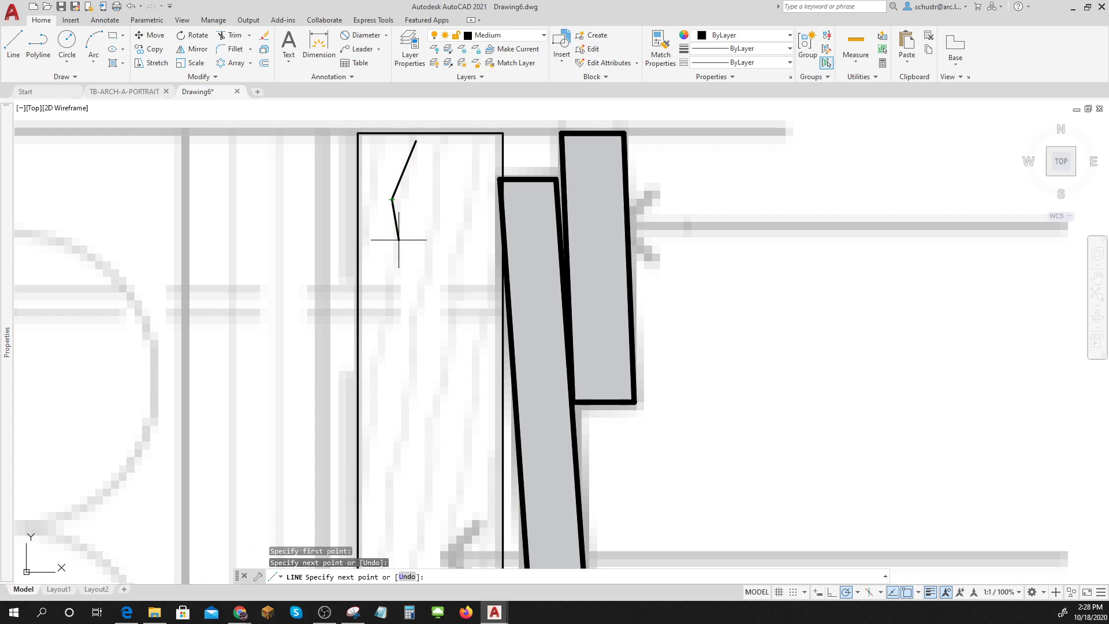
pyautogui.click(399, 279)
pyautogui.click(377, 355)
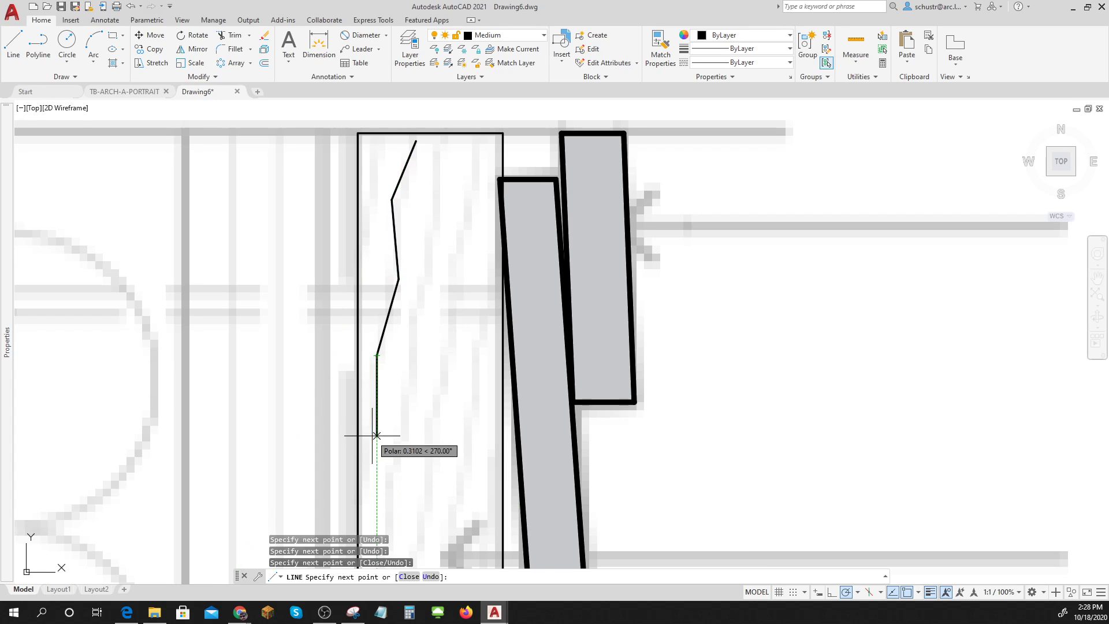
pyautogui.click(377, 435)
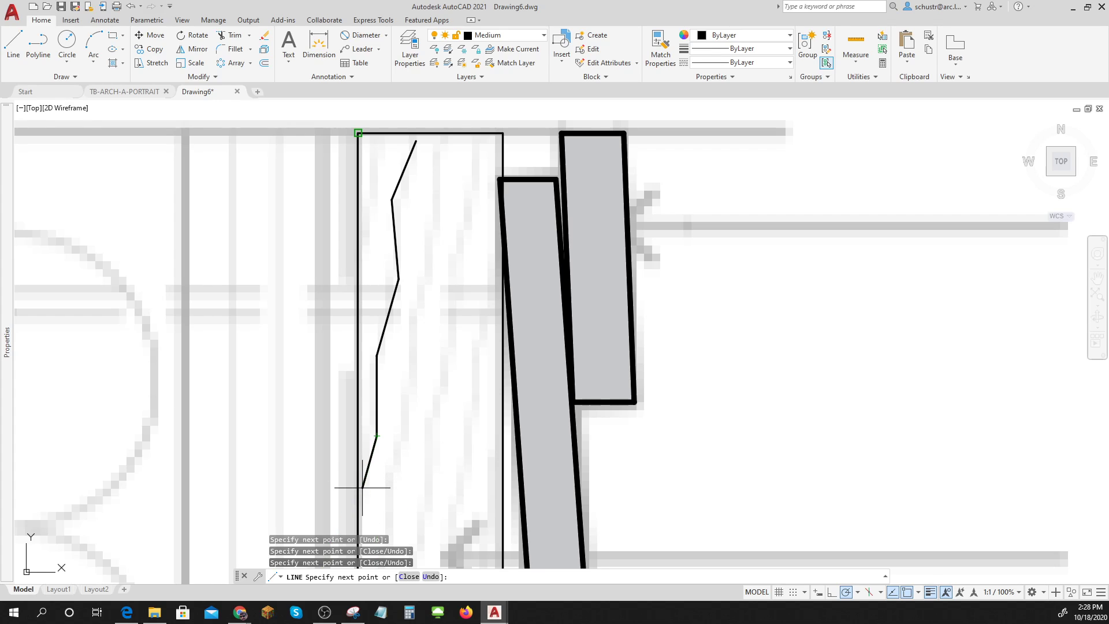
# Try to extend the grain line past its lower end, and delete the stray segment snapped to the furring's upper-left corner
pyautogui.click(358, 133)
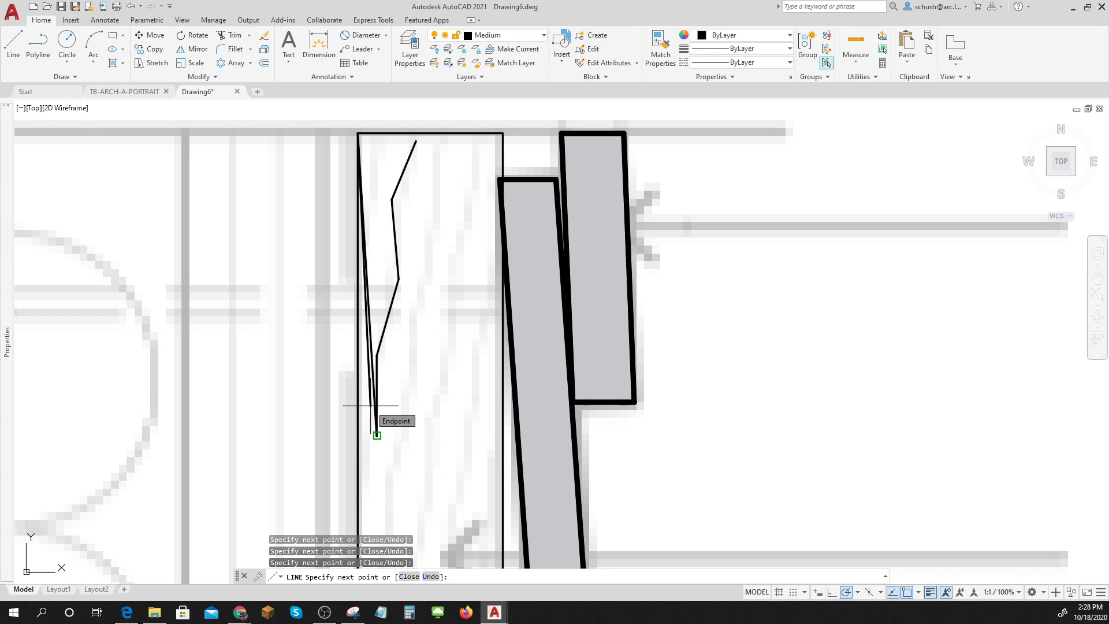
pyautogui.press('Return')
pyautogui.press('Return')
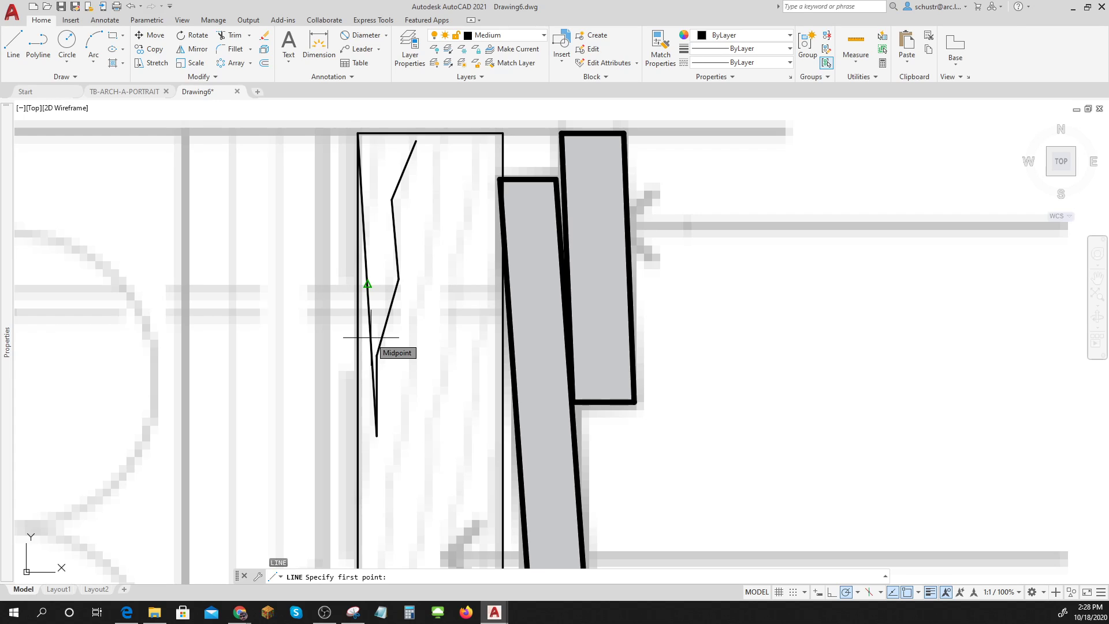
pyautogui.press('Escape')
pyautogui.press('Escape')
pyautogui.click(371, 337)
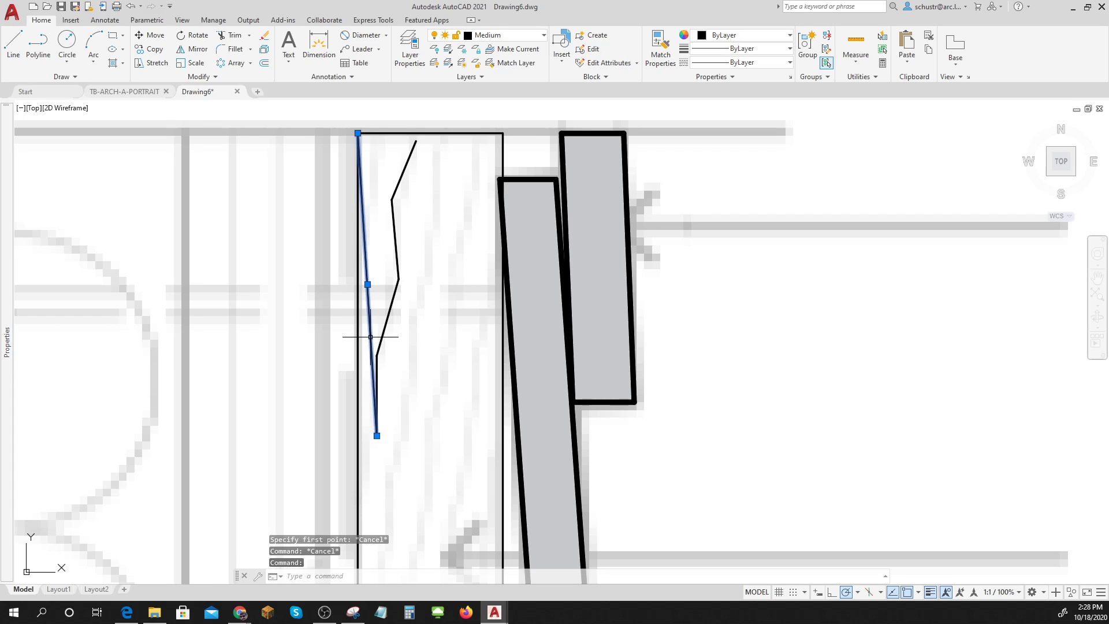
pyautogui.press('Delete')
# Draw a second, longer wood-grain line of three connected segments down the furring, just right of the first grain line
pyautogui.click(13, 43)
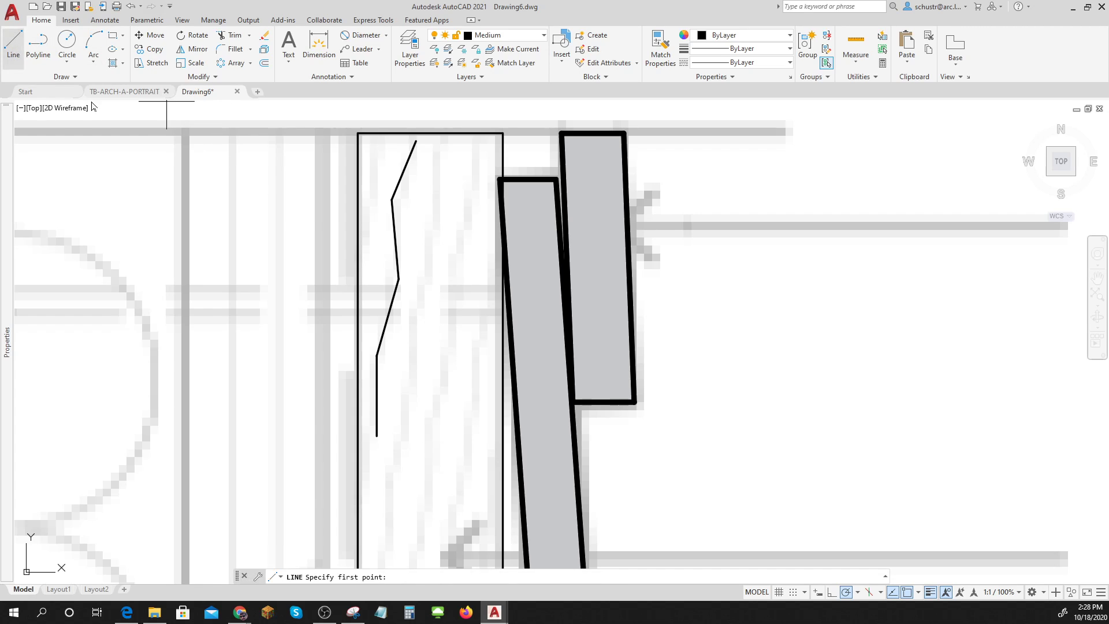
pyautogui.click(438, 149)
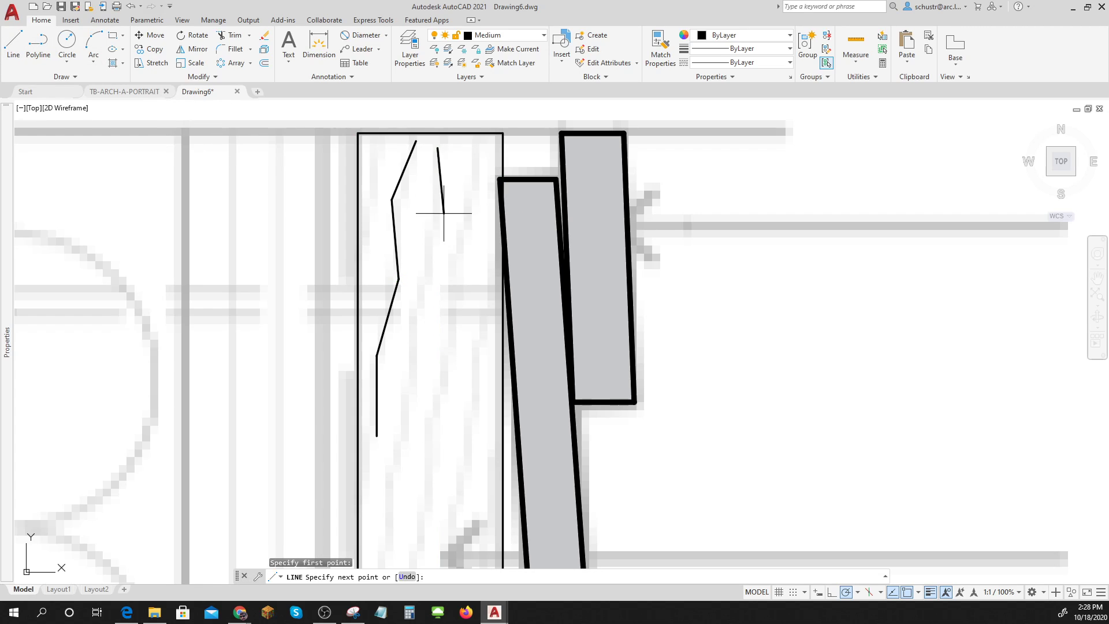
pyautogui.click(423, 330)
pyautogui.click(391, 468)
pyautogui.scroll(-4, 391, 467)
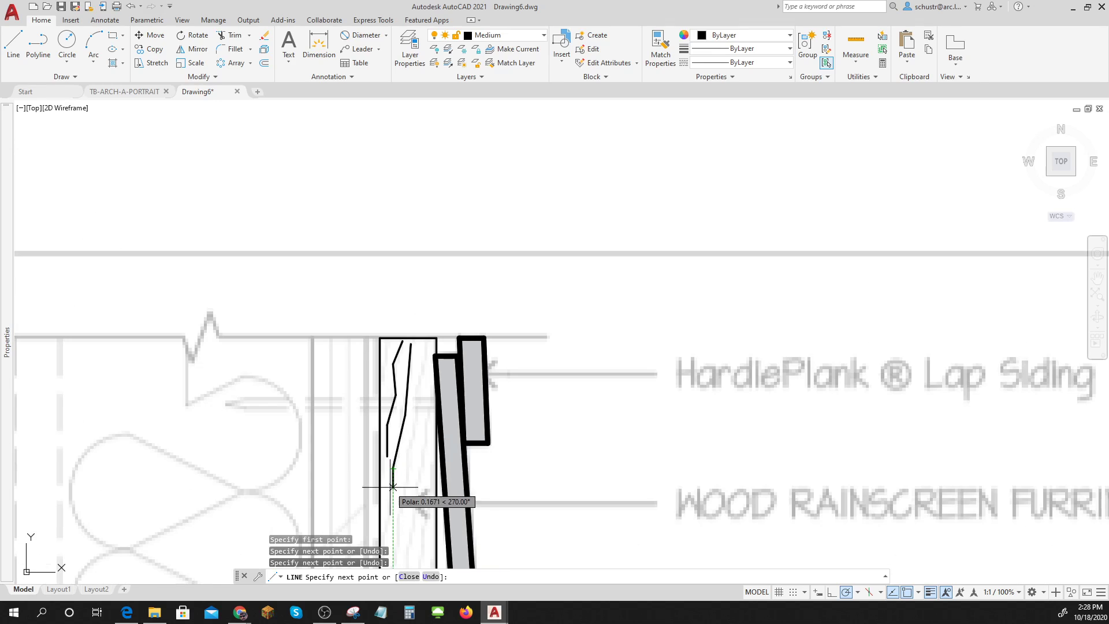
pyautogui.moveTo(389, 495); pyautogui.dragTo(371, 375, button='middle')
pyautogui.scroll(5, 355, 465)
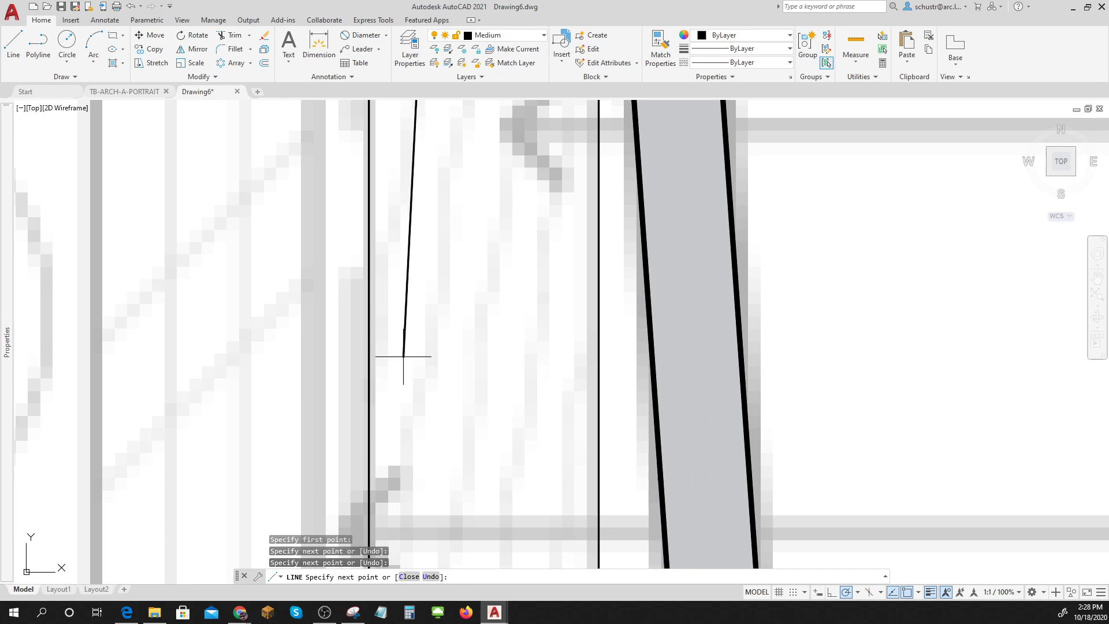
pyautogui.click(398, 328)
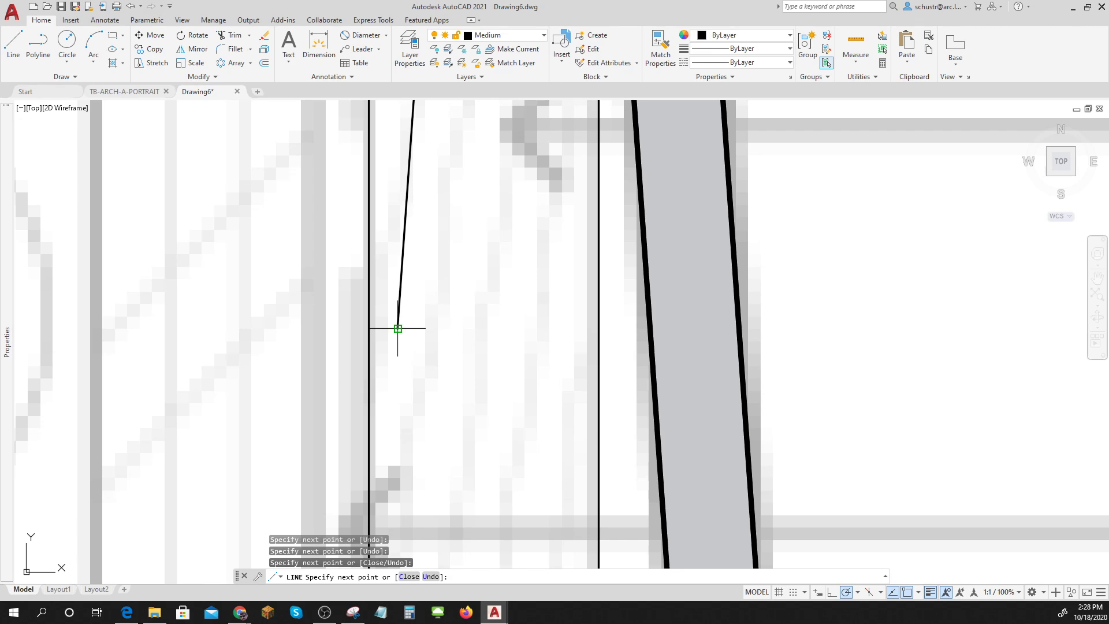
pyautogui.press('Escape')
# Draw a third wood-grain line as a polyline from near the furring's upper-right corner, slanting down toward its left edge
pyautogui.scroll(-5, 399, 326)
pyautogui.scroll(4, 425, 290)
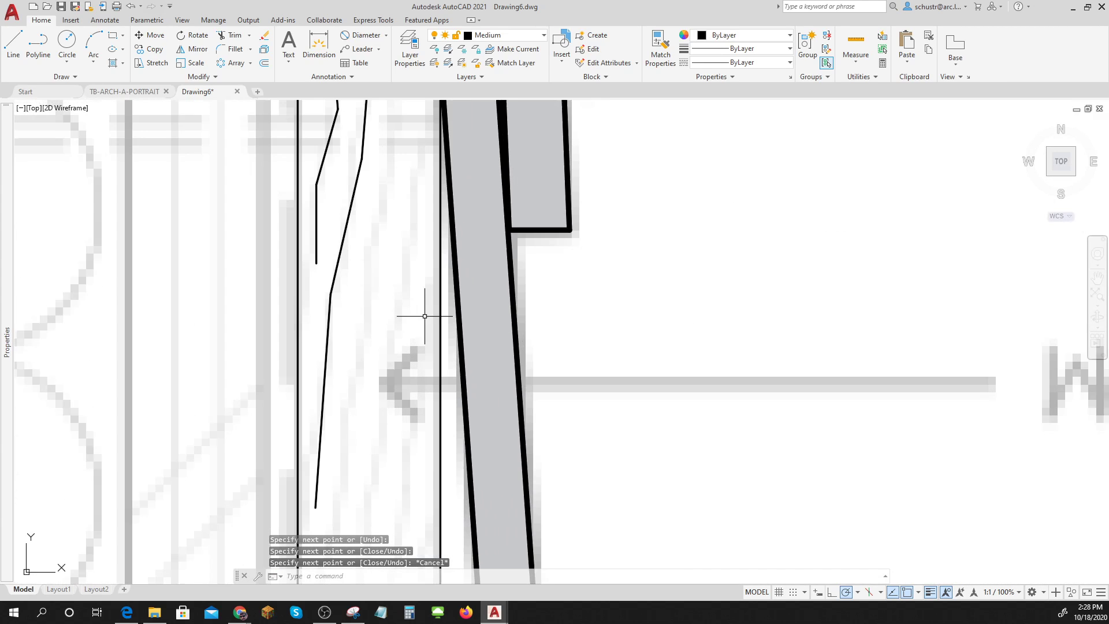
pyautogui.moveTo(373, 218); pyautogui.dragTo(374, 338, button='middle')
pyautogui.click(39, 46)
pyautogui.click(397, 131)
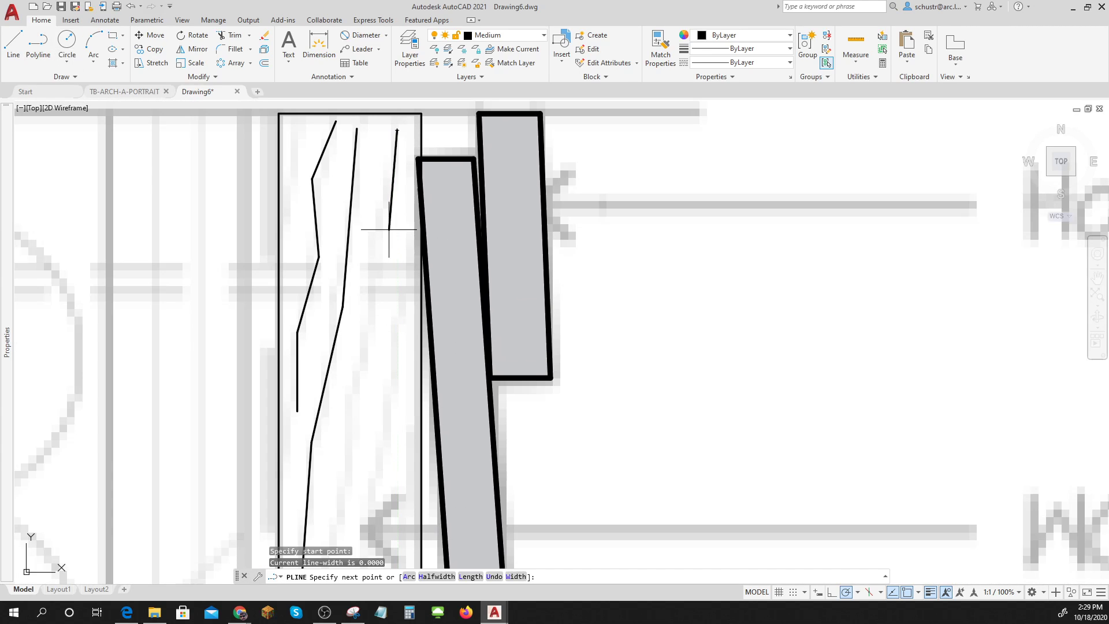
pyautogui.click(345, 522)
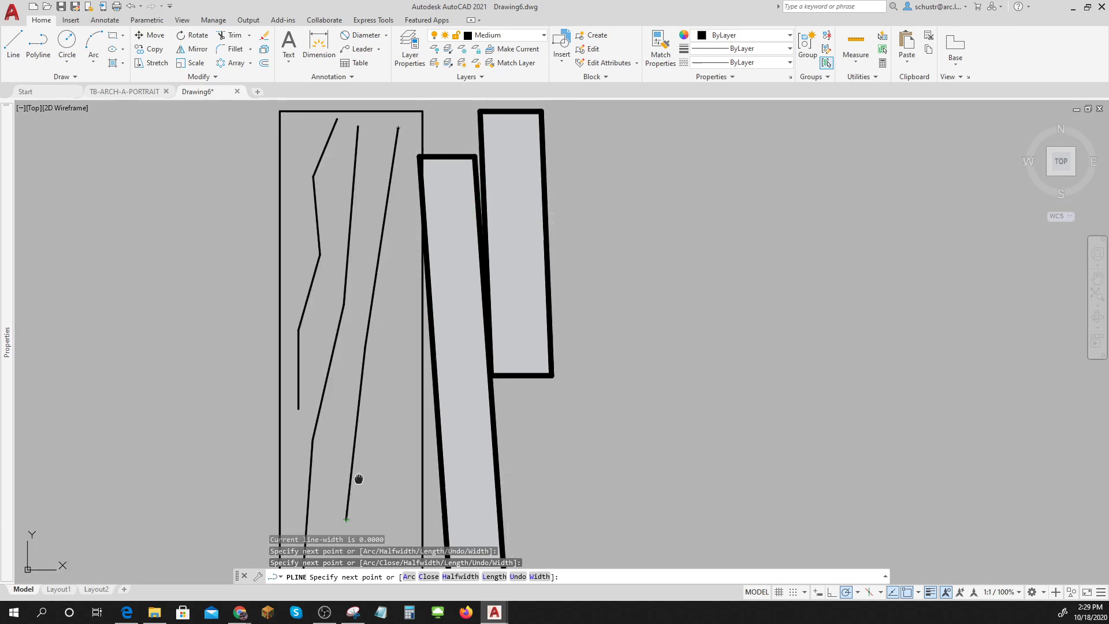
pyautogui.moveTo(359, 478); pyautogui.dragTo(392, 203, button='middle')
pyautogui.click(353, 395)
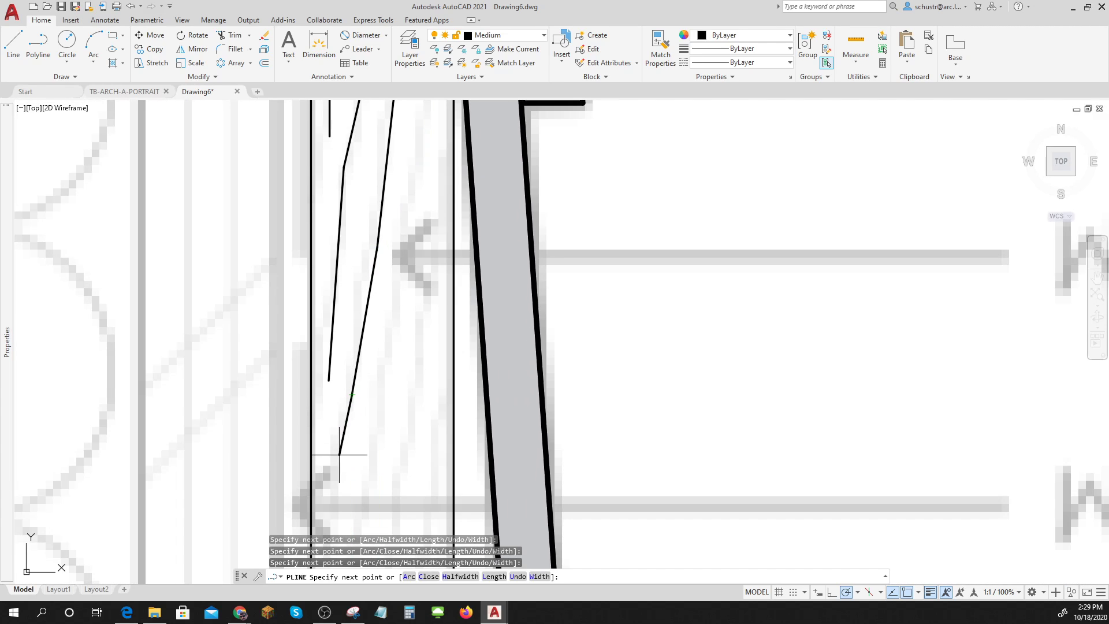
pyautogui.moveTo(332, 535); pyautogui.dragTo(354, 247, button='middle')
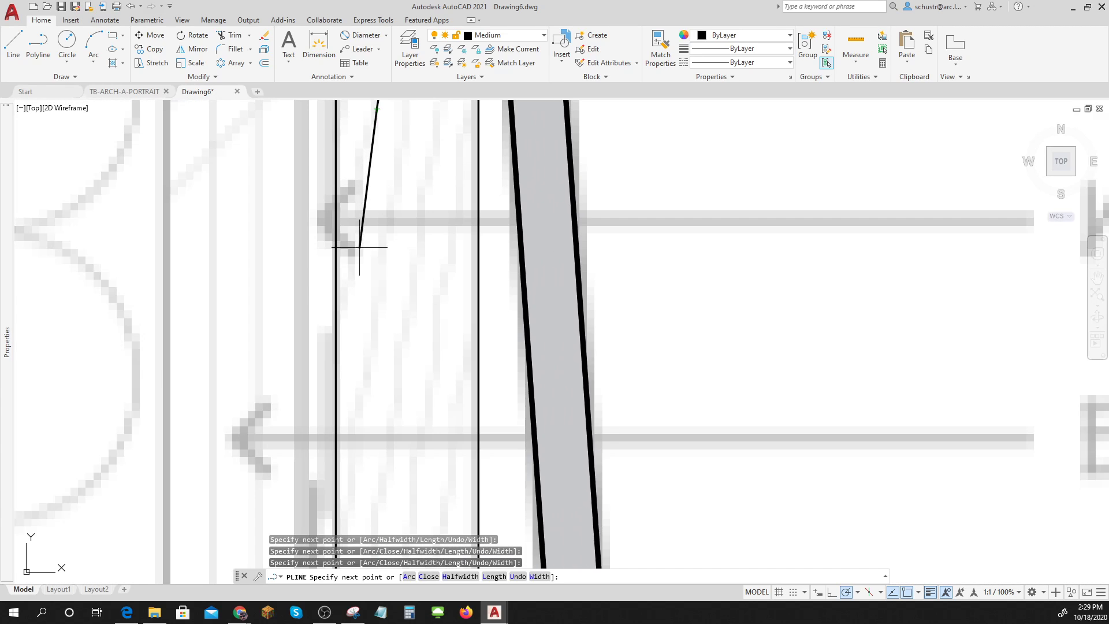
pyautogui.click(349, 304)
pyautogui.press('Escape')
# Draw a fourth wood-grain line of five connected segments down the furring, starting near its right edge beside the third grain line
pyautogui.scroll(-5, 380, 271)
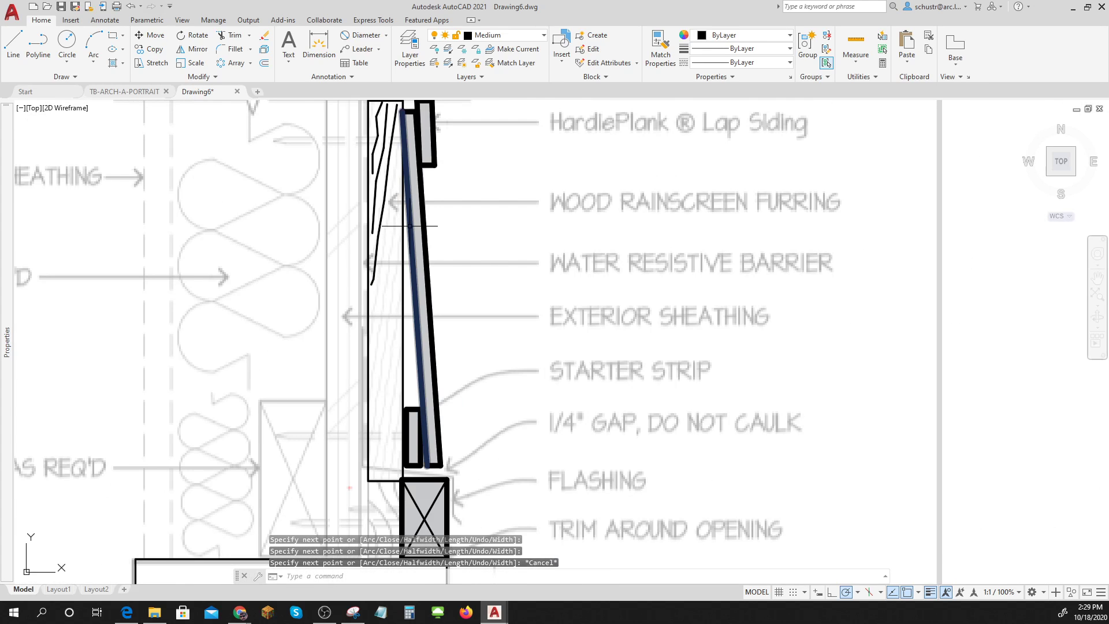
pyautogui.scroll(6, 381, 271)
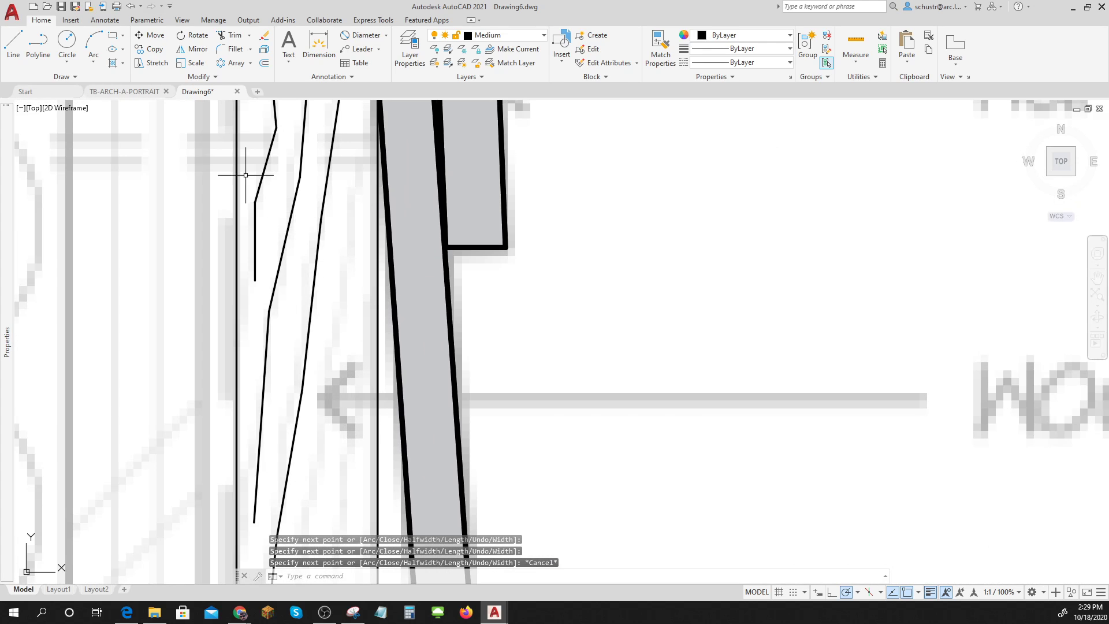
pyautogui.click(14, 43)
pyautogui.click(358, 129)
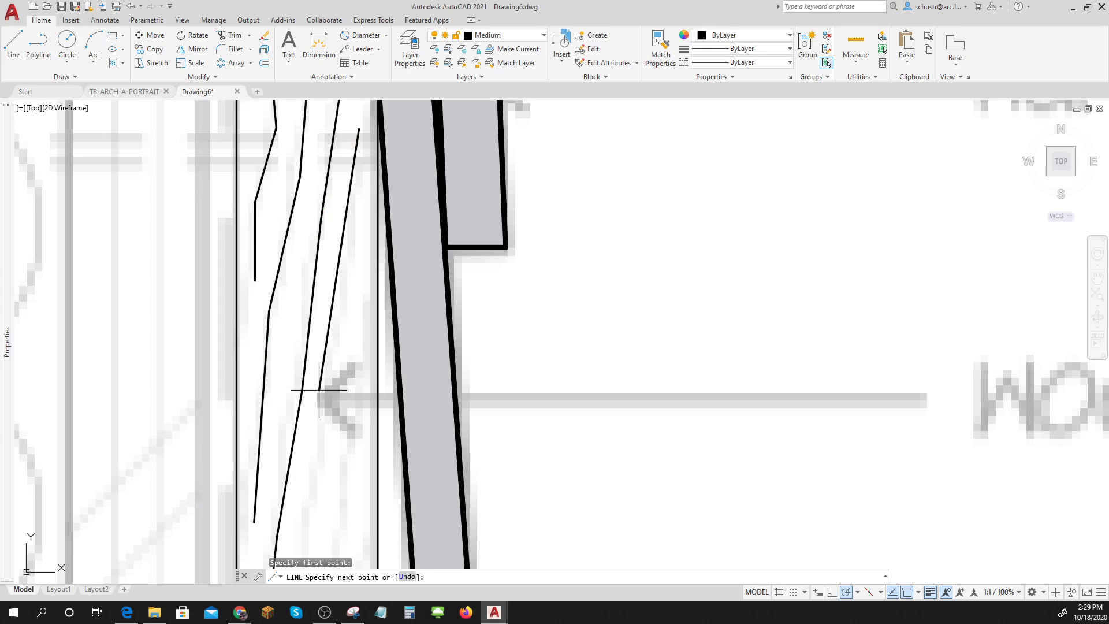
pyautogui.click(315, 489)
pyautogui.moveTo(324, 475); pyautogui.dragTo(350, 236, button='middle')
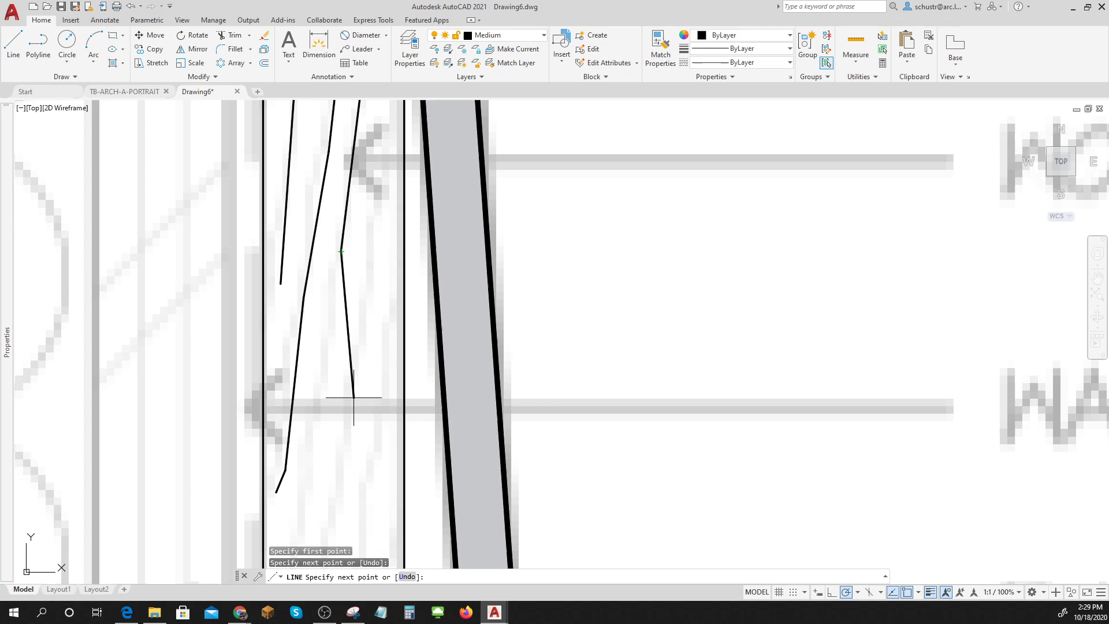
pyautogui.click(324, 442)
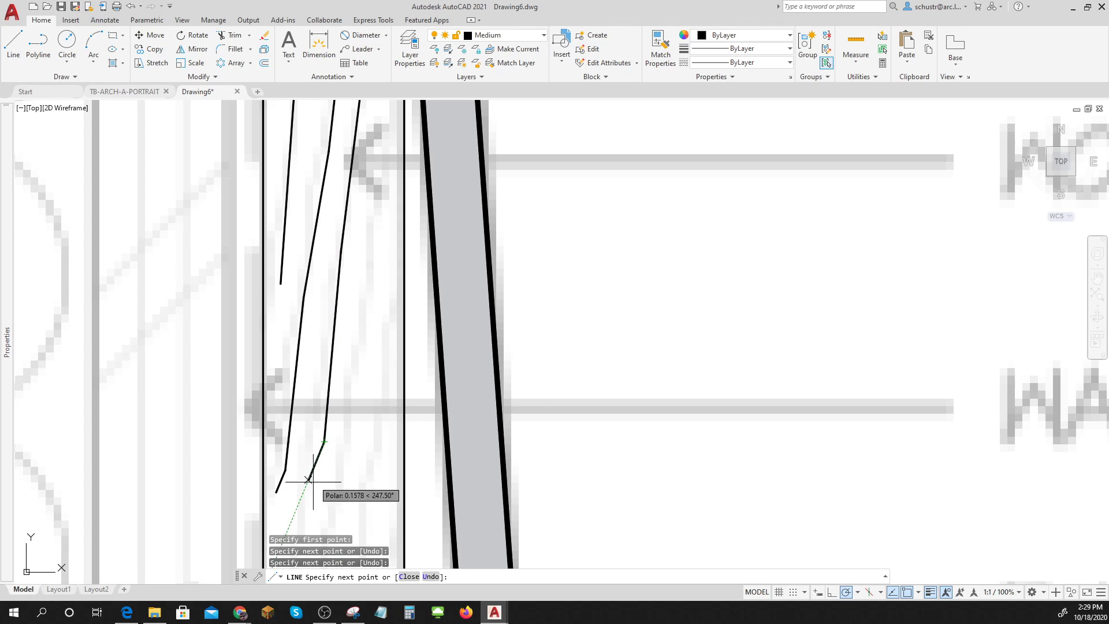
pyautogui.click(301, 516)
pyautogui.moveTo(302, 516); pyautogui.dragTo(309, 375, button='middle')
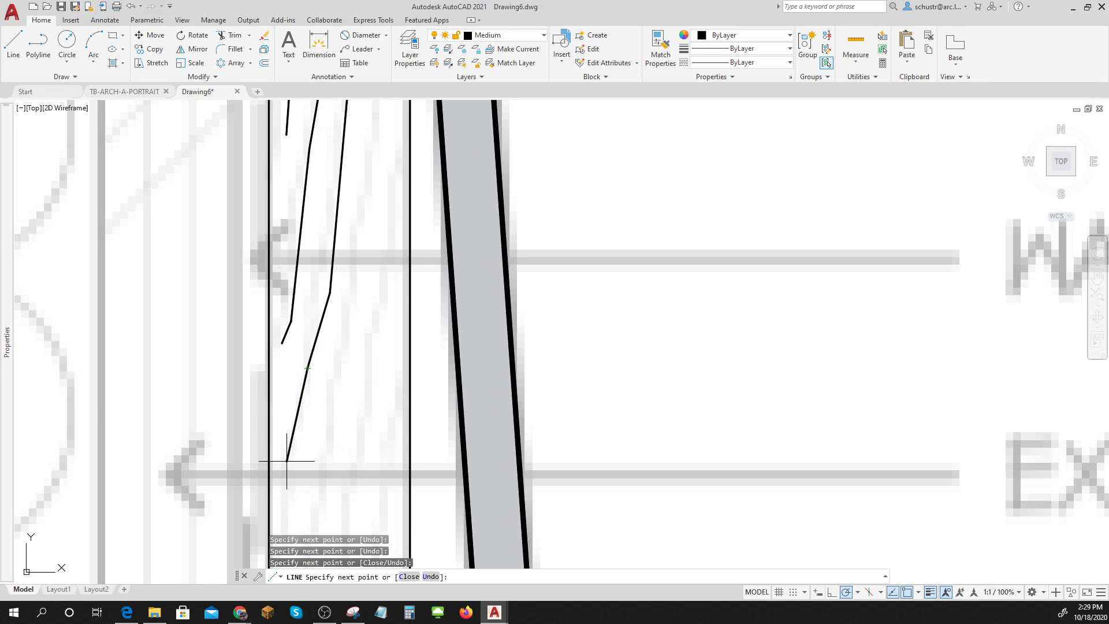
pyautogui.click(286, 464)
pyautogui.moveTo(286, 464); pyautogui.dragTo(307, 299, button='middle')
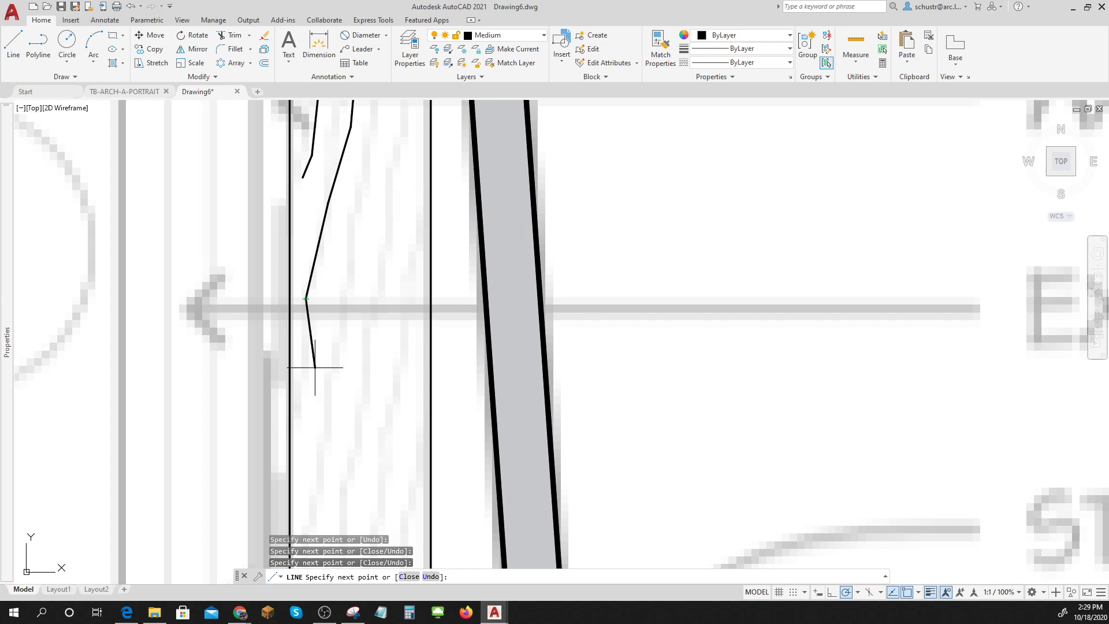
pyautogui.click(305, 412)
pyautogui.press('Escape')
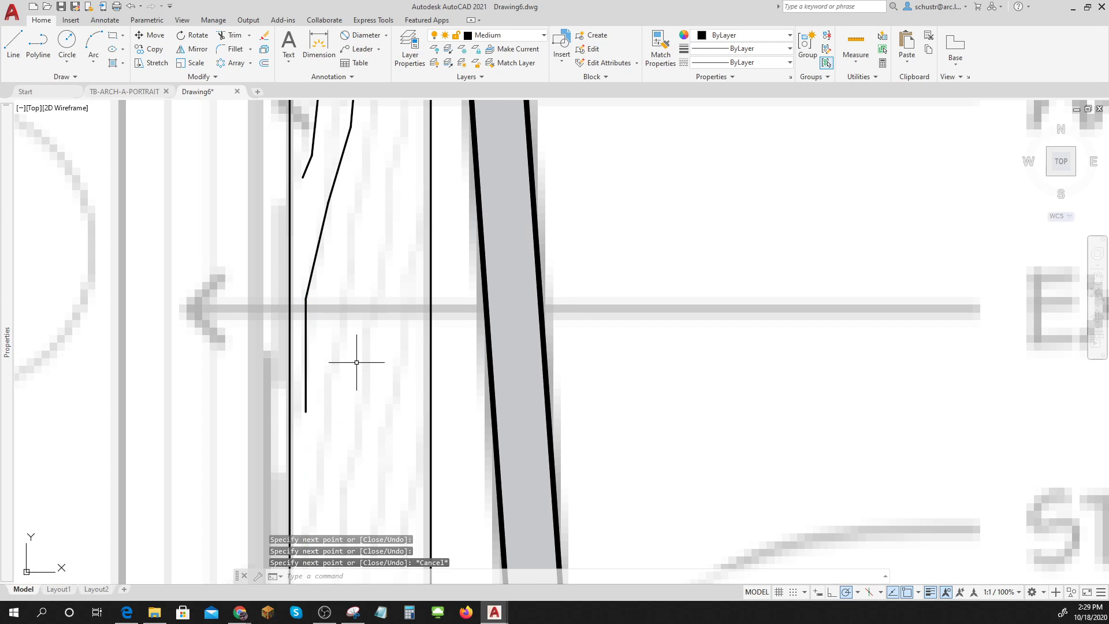
# Copy the three-segment second grain line to two lower spots near the furring's right edge, one at mid-height and one near the bottom
pyautogui.scroll(-5, 356, 363)
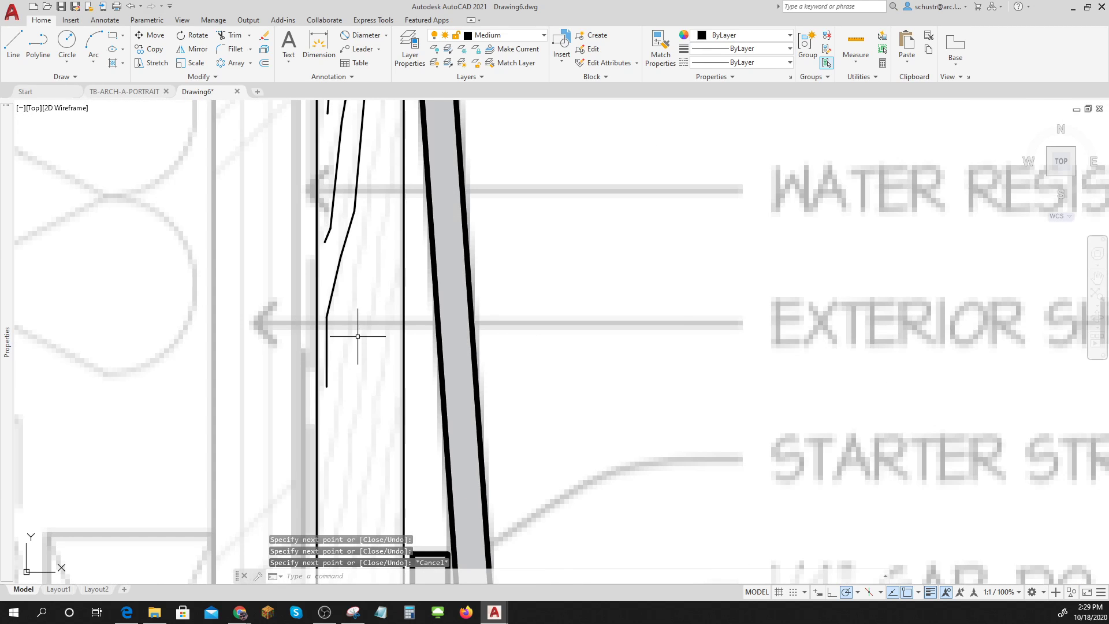
pyautogui.scroll(-2, 365, 321)
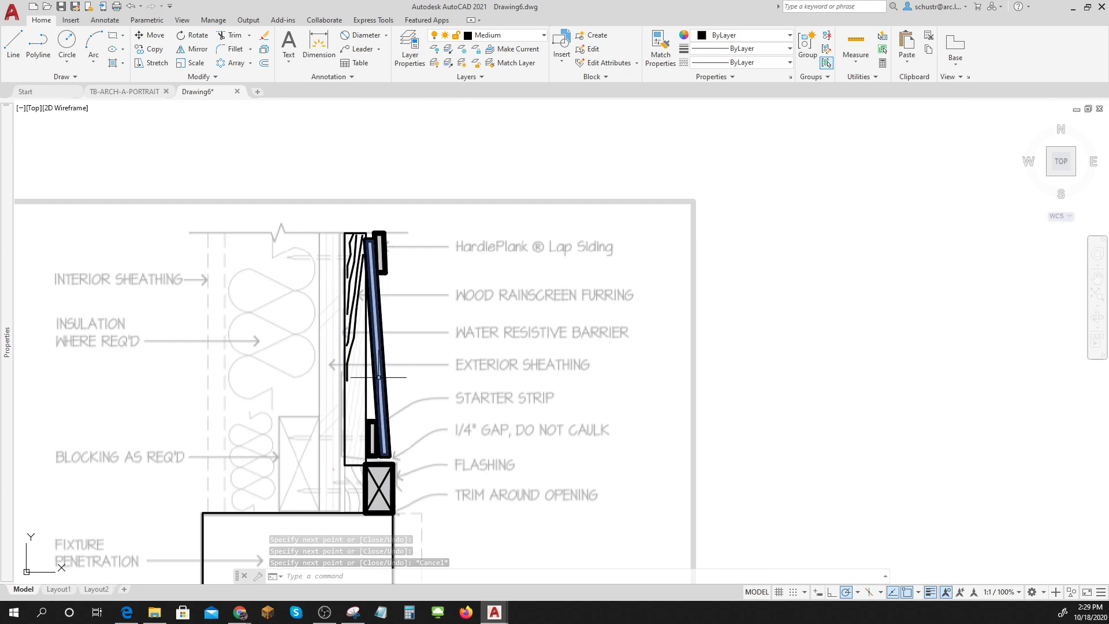
pyautogui.scroll(1, 360, 387)
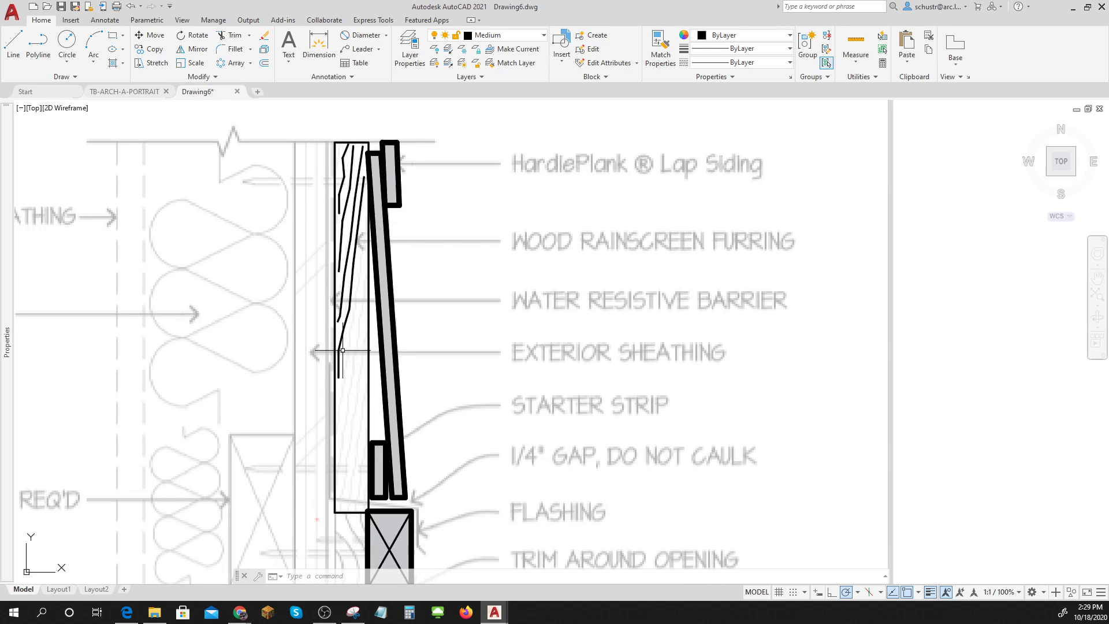
pyautogui.write('c')
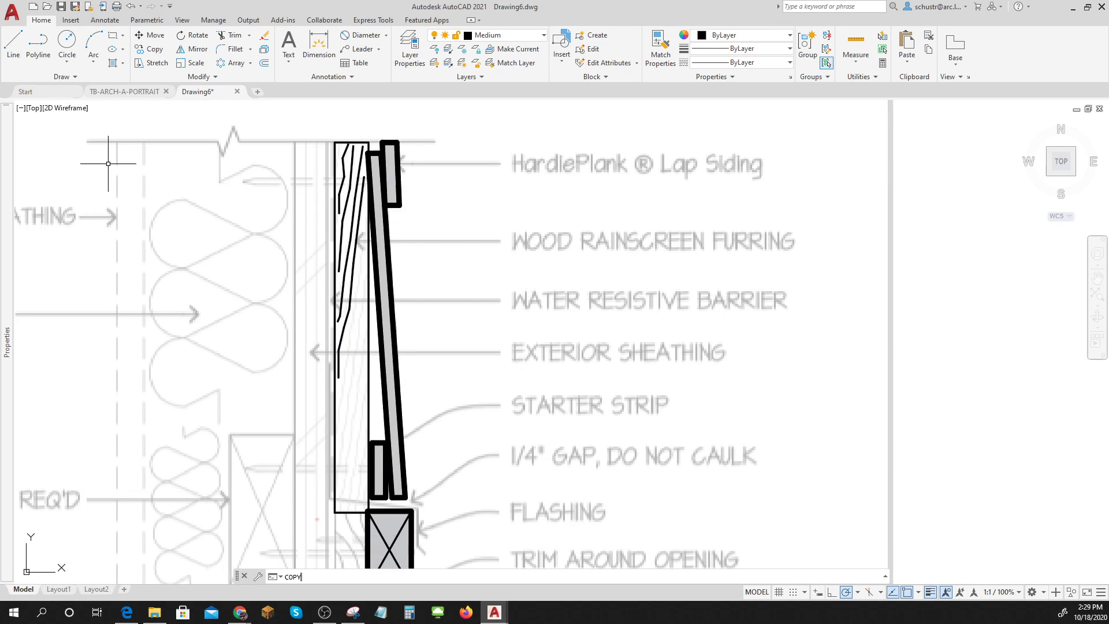
pyautogui.press('Return')
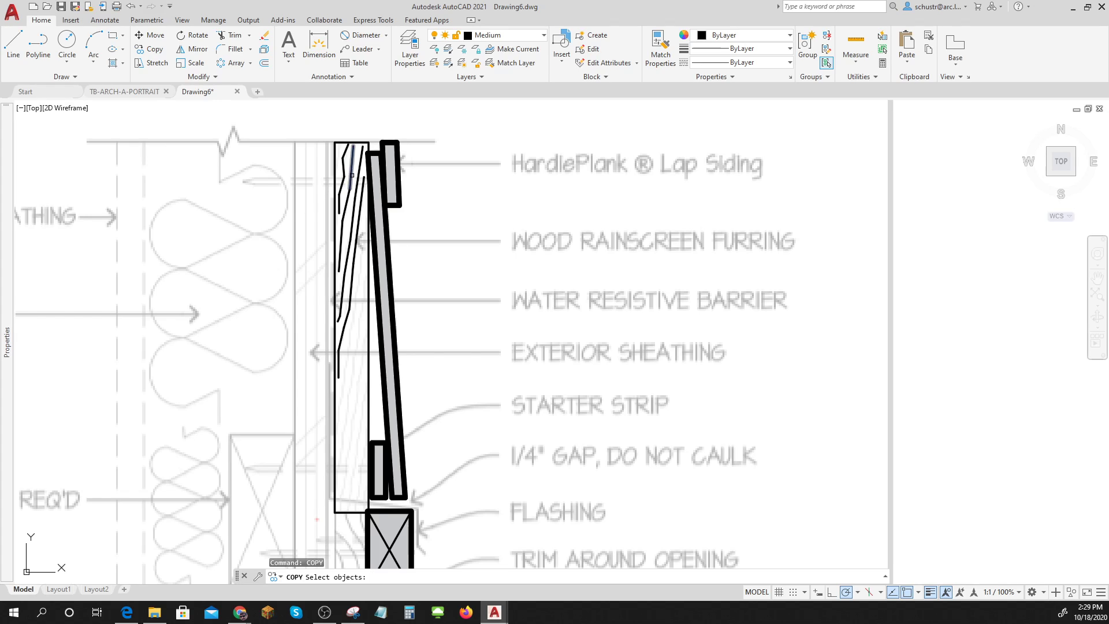
pyautogui.click(350, 183)
pyautogui.click(345, 225)
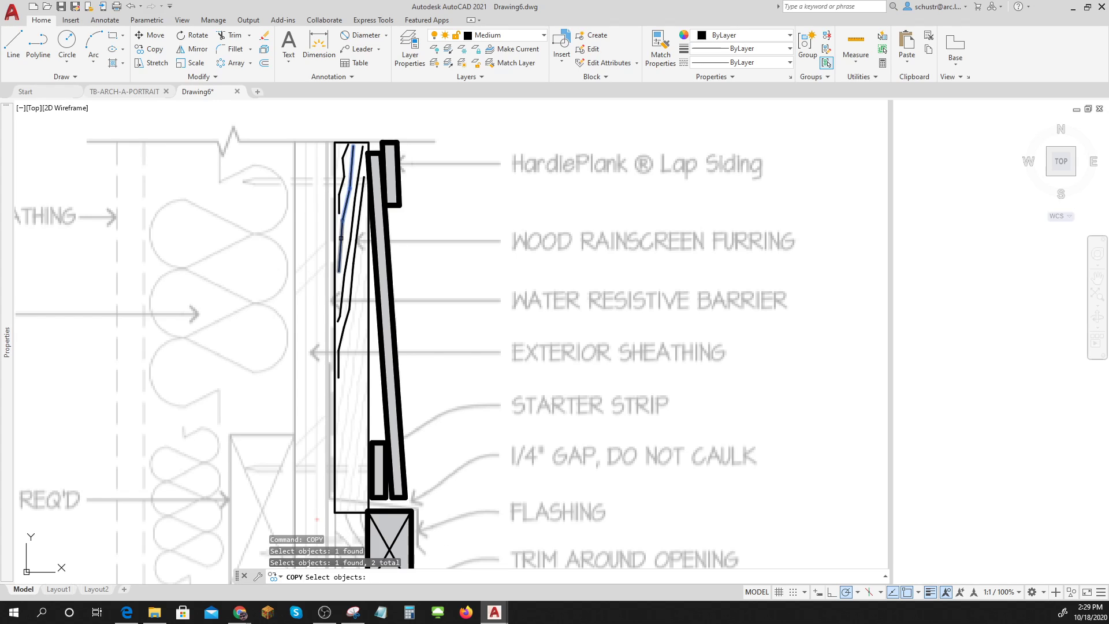
pyautogui.click(341, 238)
pyautogui.press('Return')
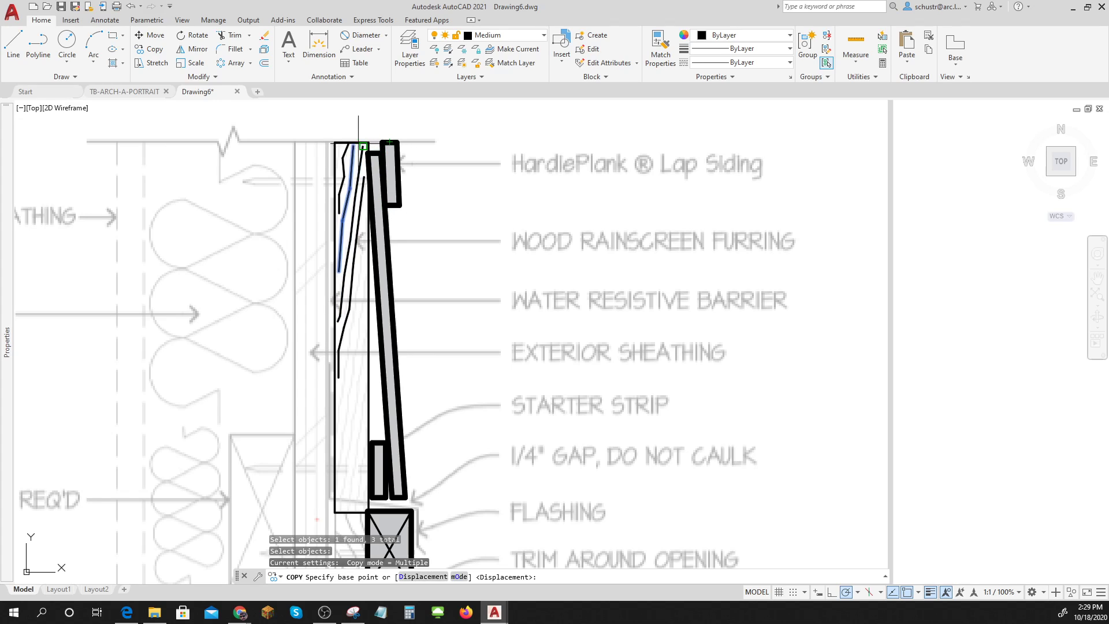
pyautogui.click(363, 146)
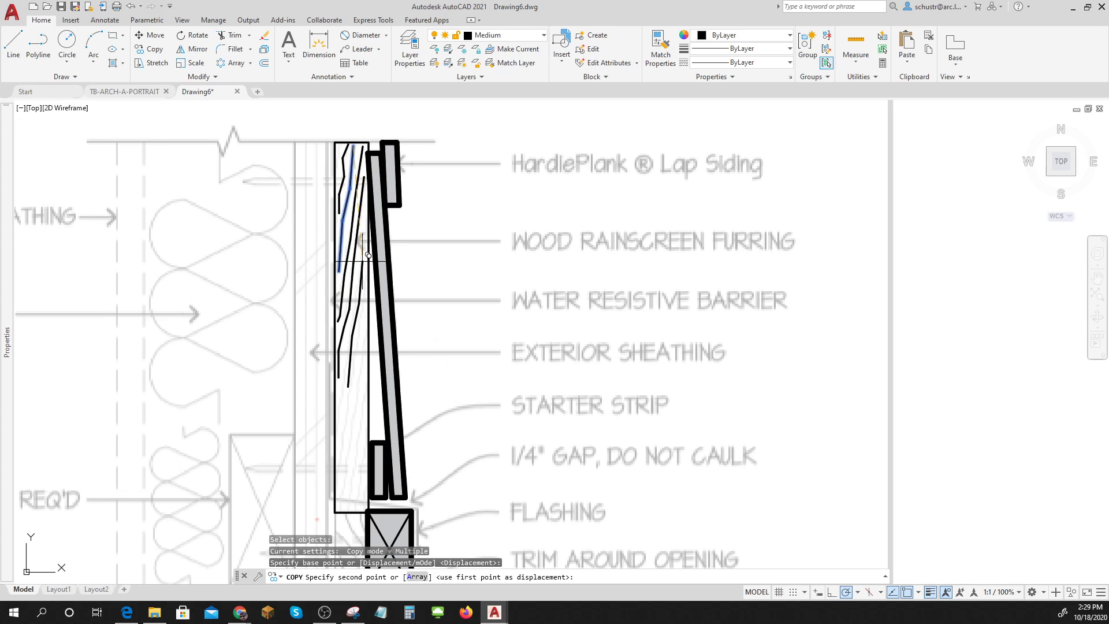
pyautogui.click(364, 261)
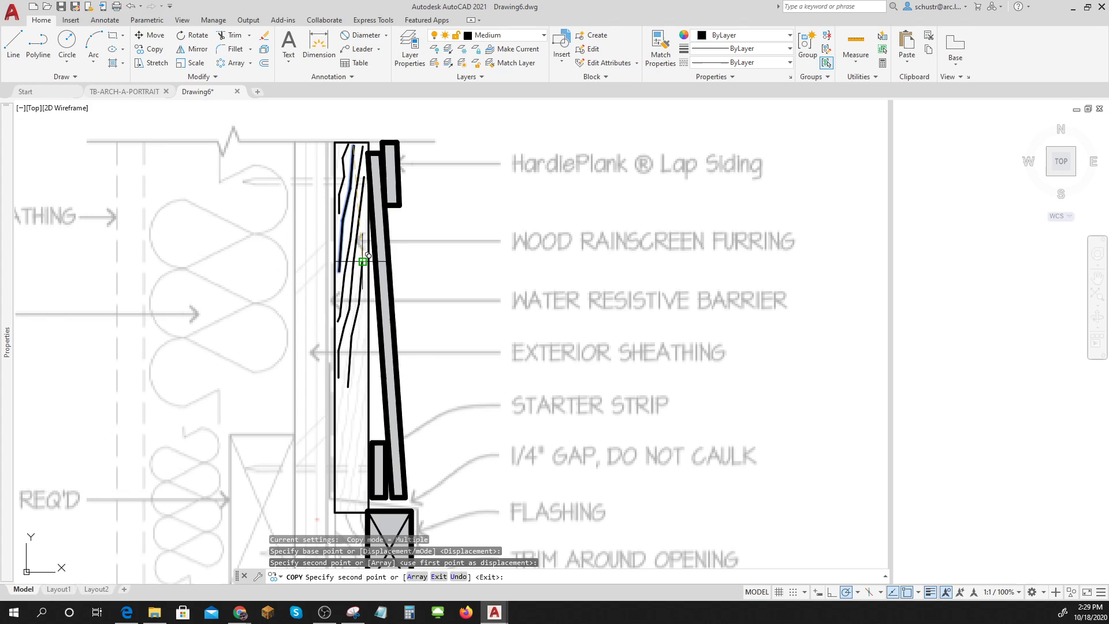
pyautogui.click(363, 386)
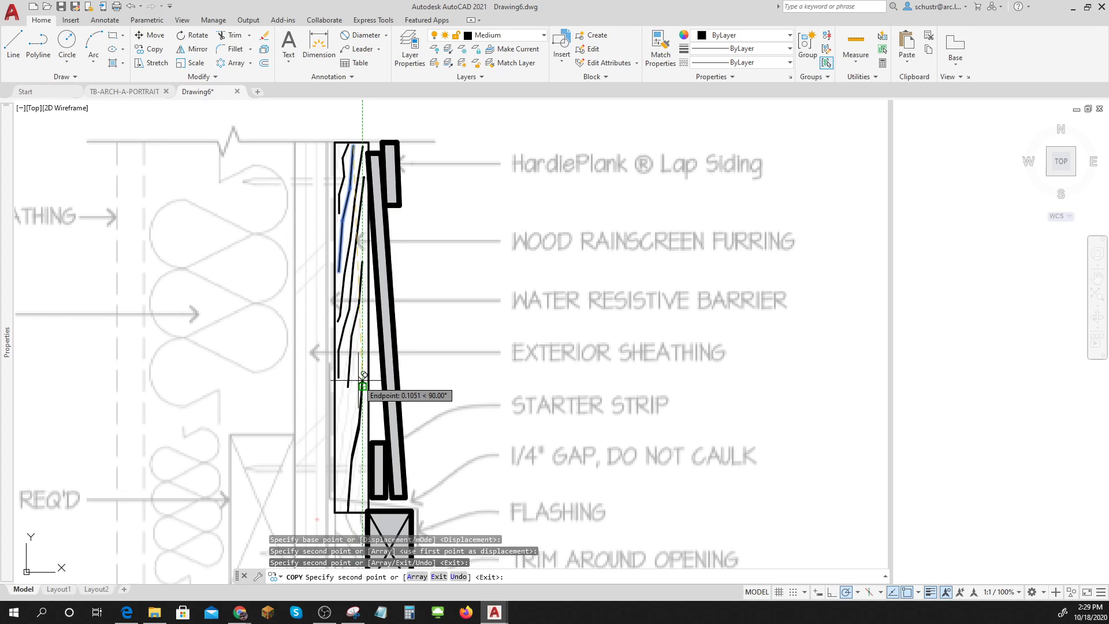
pyautogui.press('Escape')
# Copy the jagged four-segment first grain line to two open areas in the lower half of the furring
pyautogui.write('co')
pyautogui.press('Return')
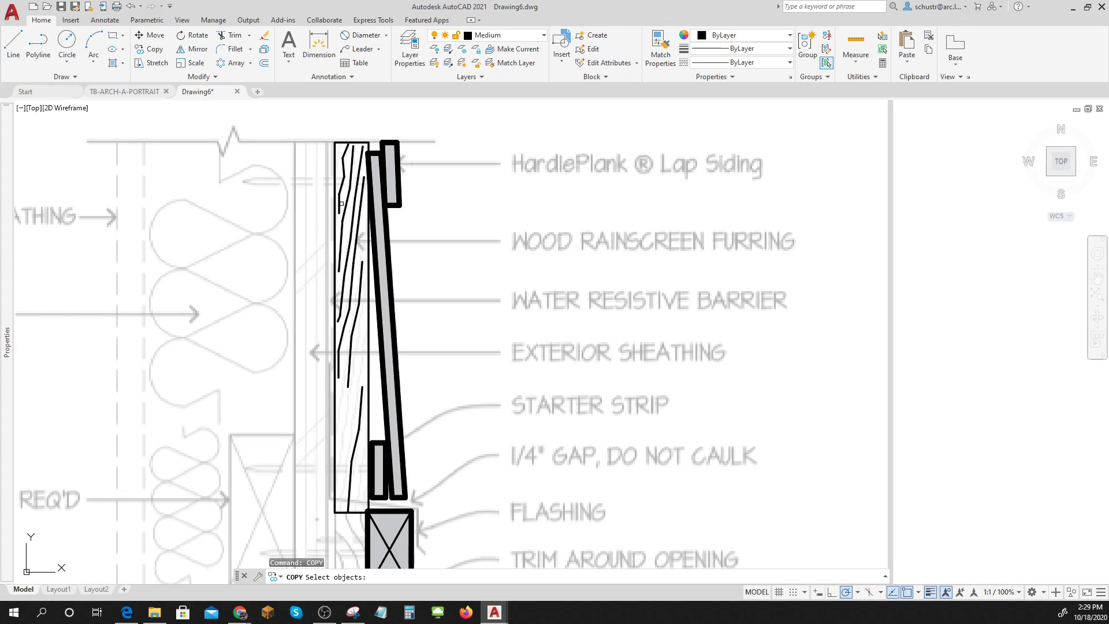
pyautogui.click(339, 203)
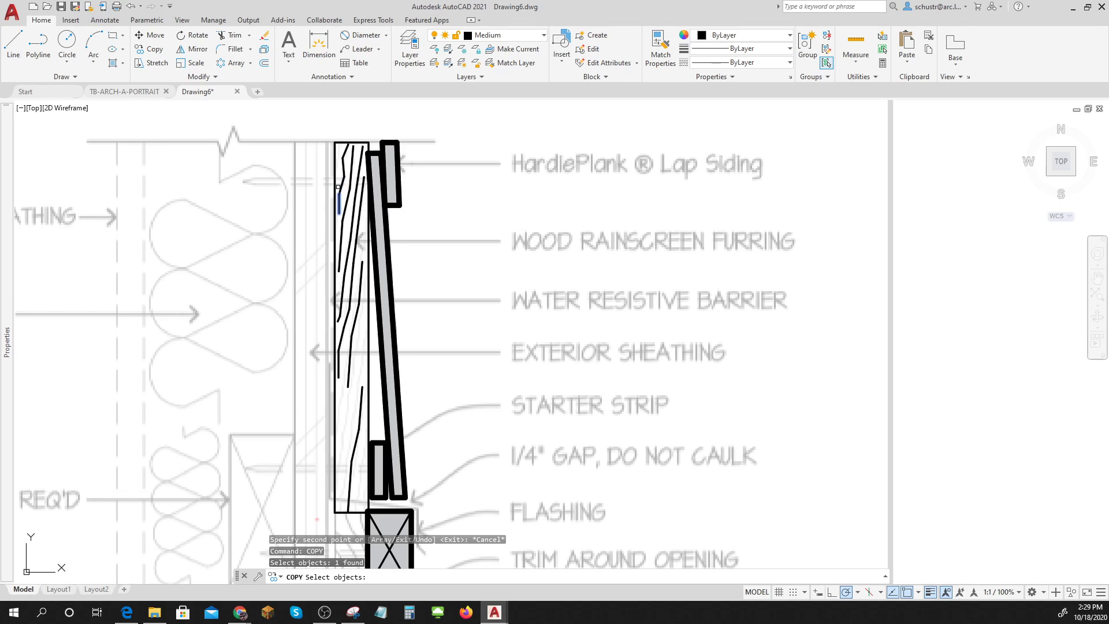
pyautogui.click(341, 187)
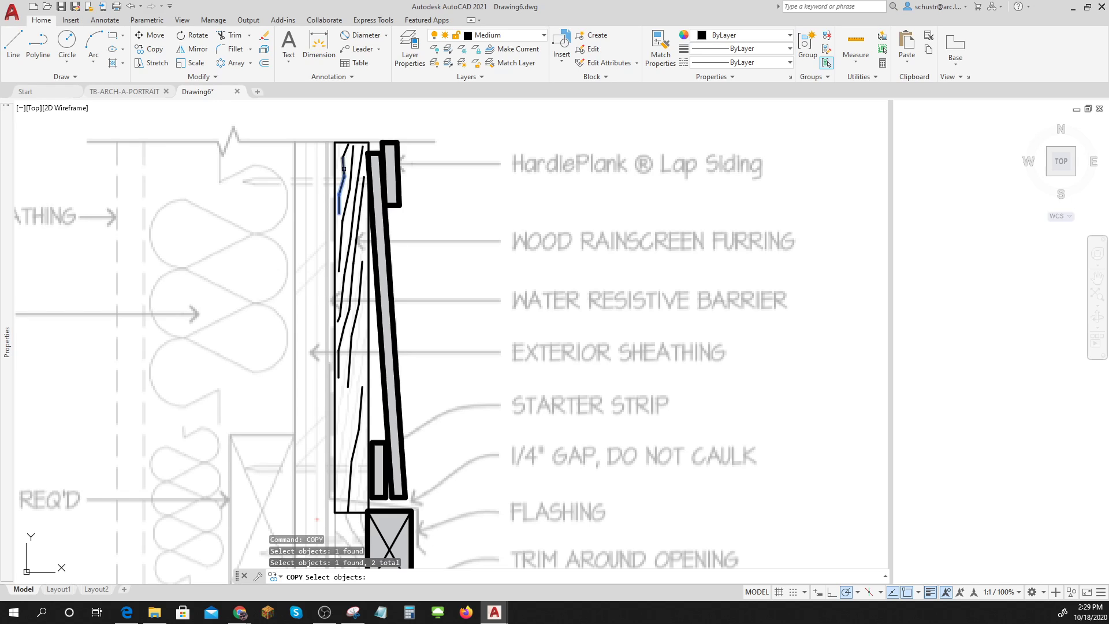
pyautogui.click(344, 169)
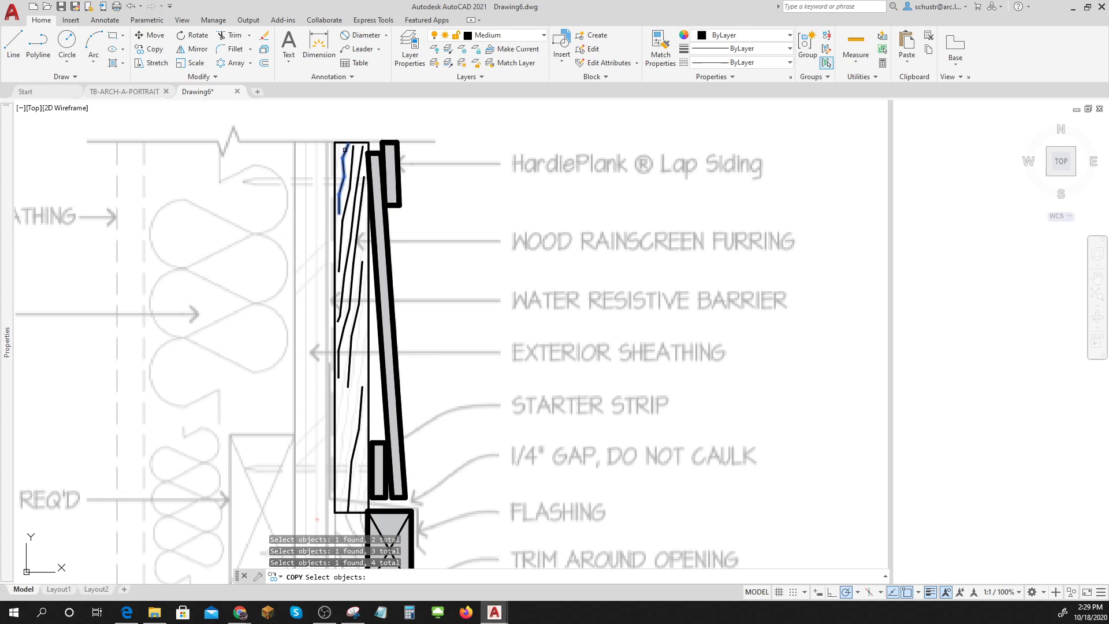
pyautogui.press('Return')
pyautogui.click(347, 145)
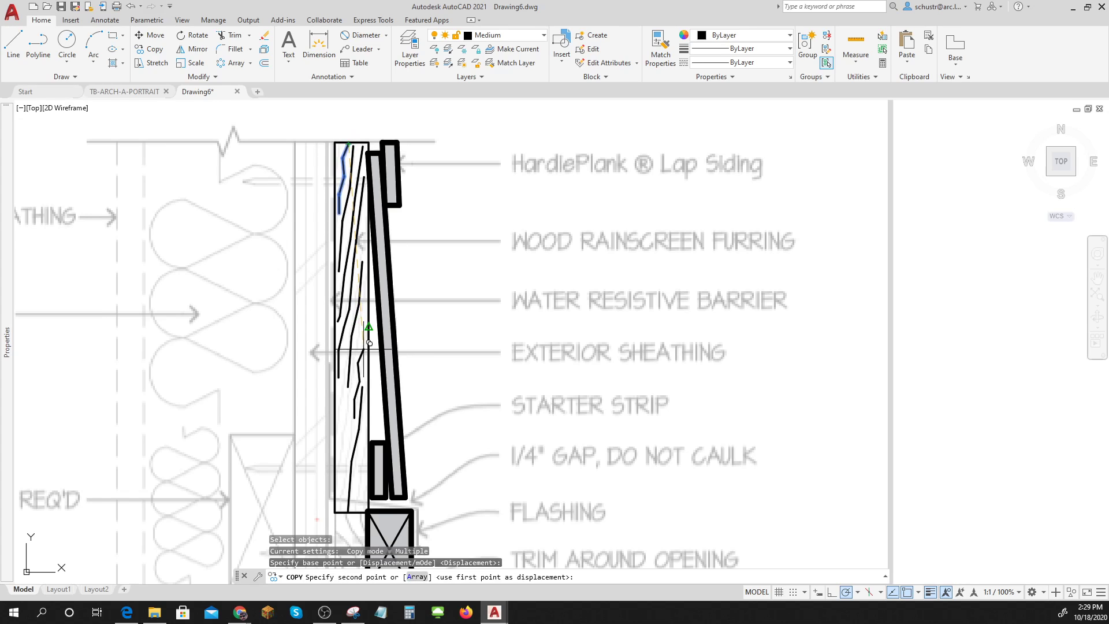
pyautogui.click(359, 325)
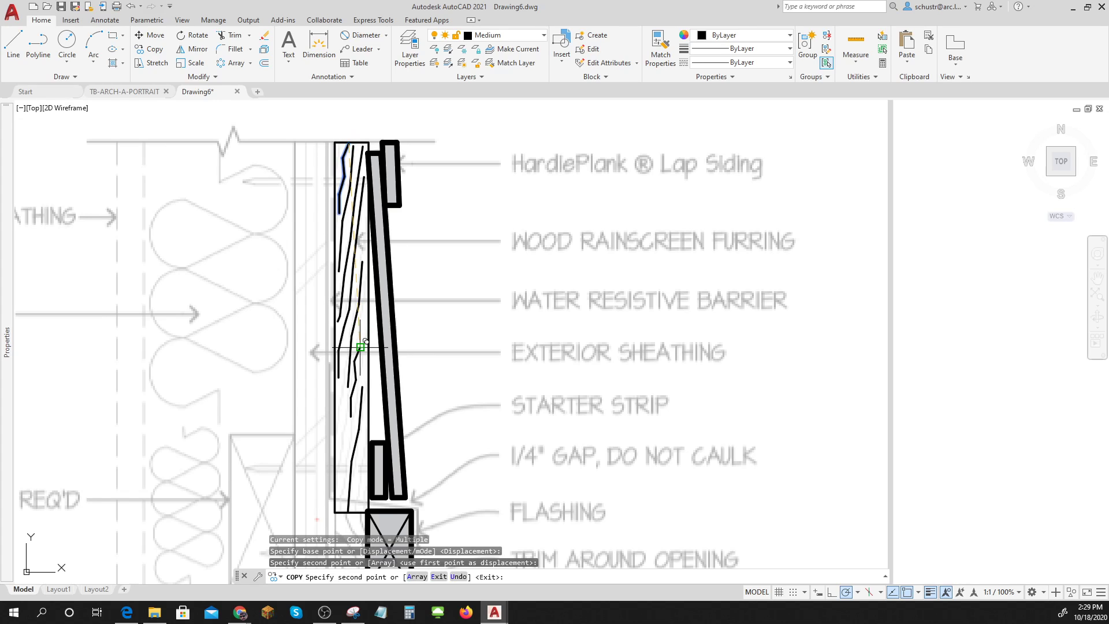
pyautogui.click(348, 425)
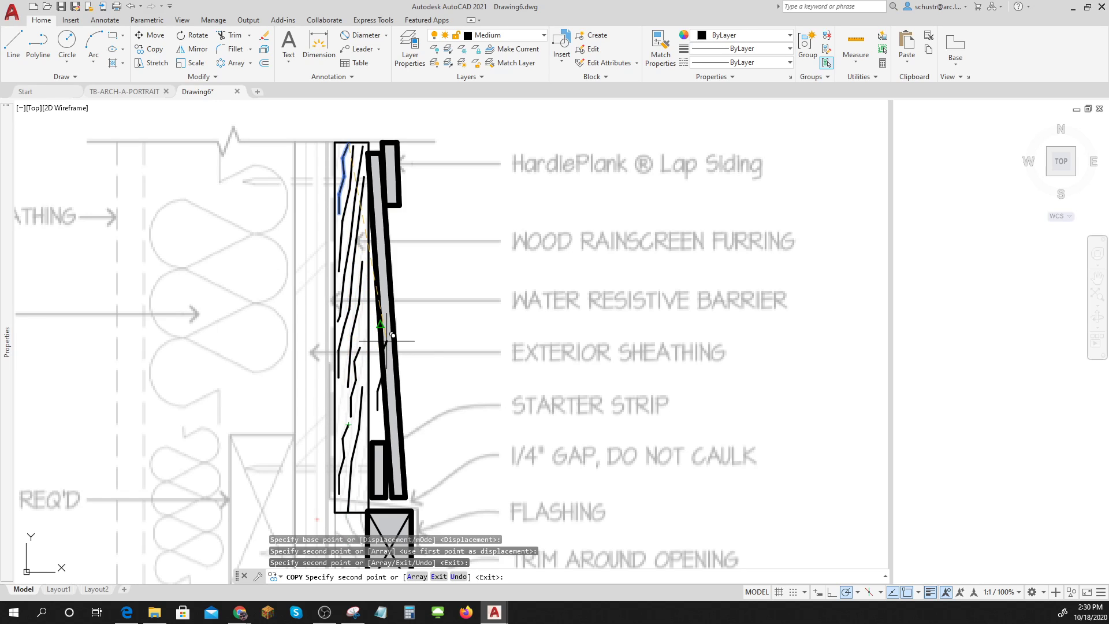
pyautogui.press('Escape')
# Make Text the current layer for annotating the detail
pyautogui.scroll(-2, 577, 323)
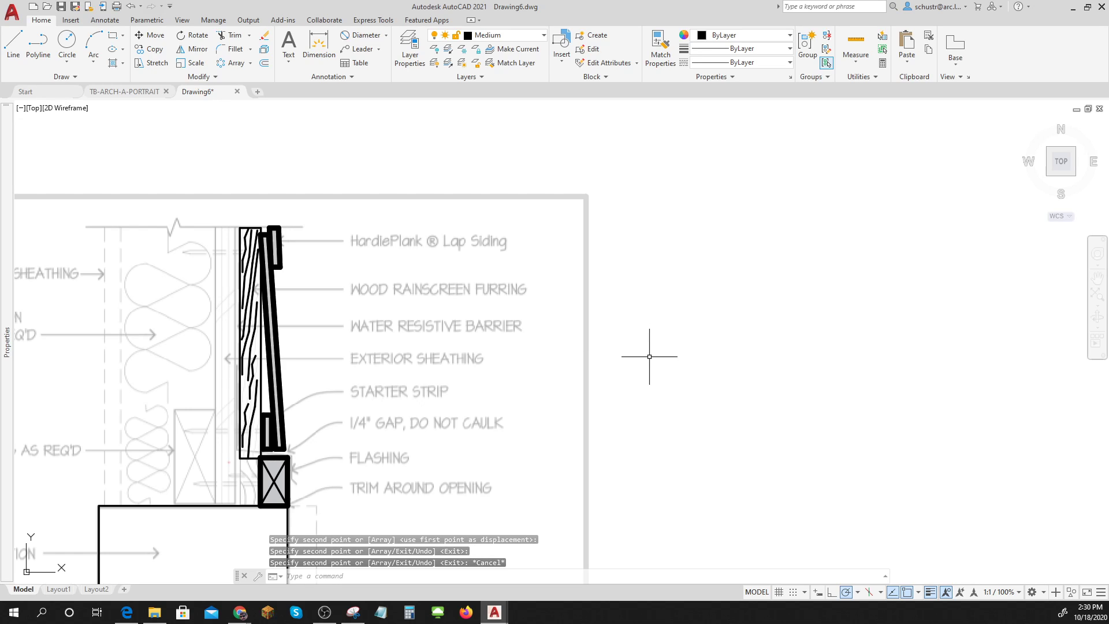
pyautogui.scroll(-2, 649, 357)
pyautogui.moveTo(650, 356); pyautogui.dragTo(647, 246, button='middle')
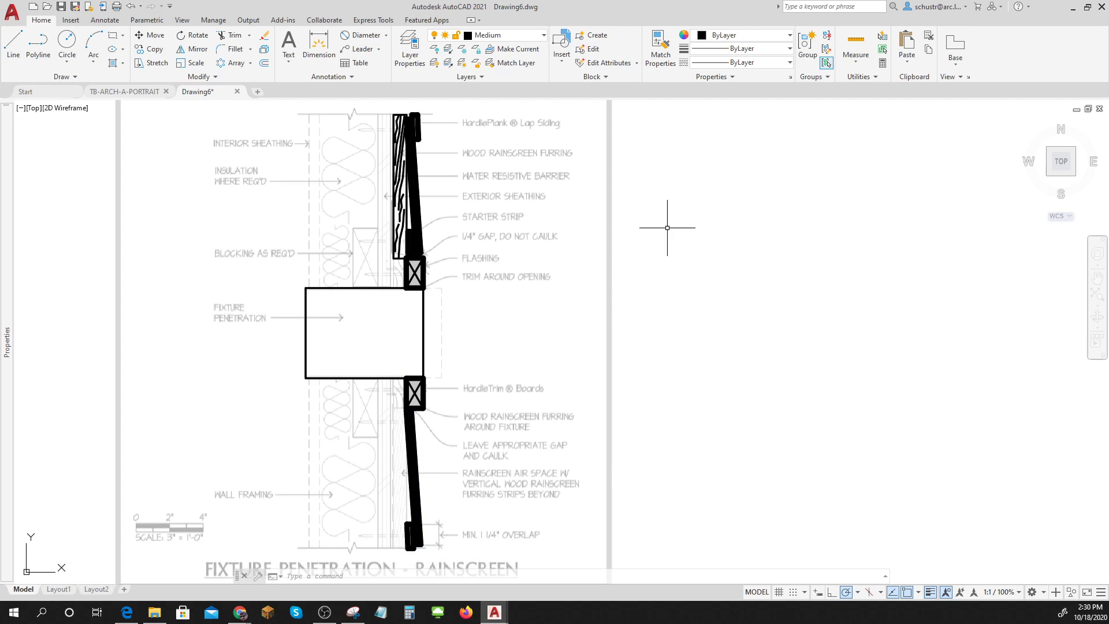
pyautogui.click(543, 39)
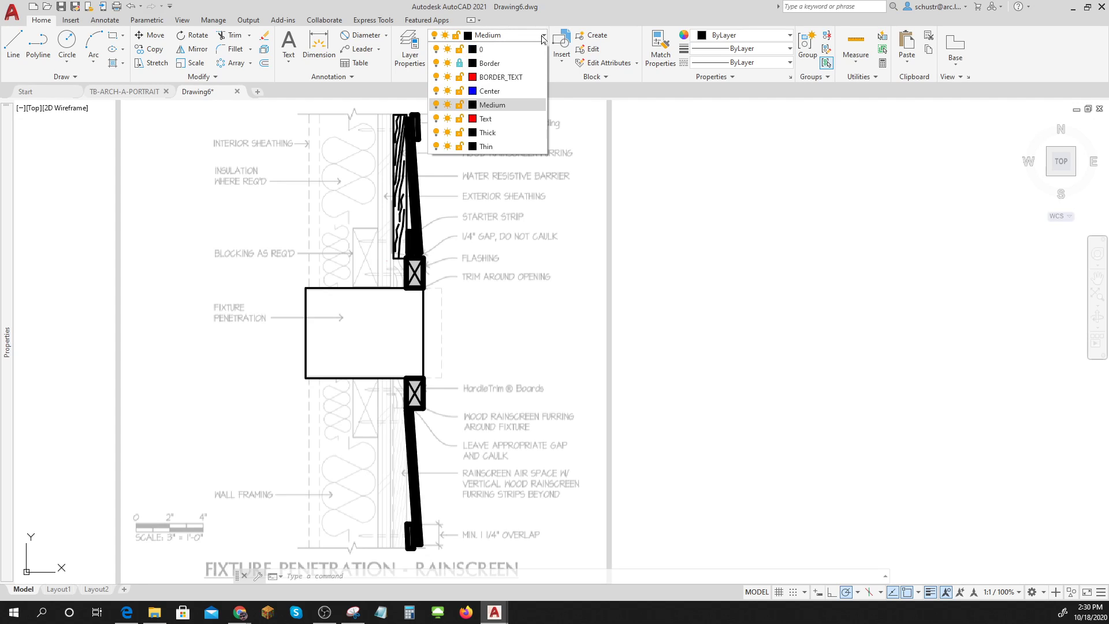
pyautogui.click(498, 123)
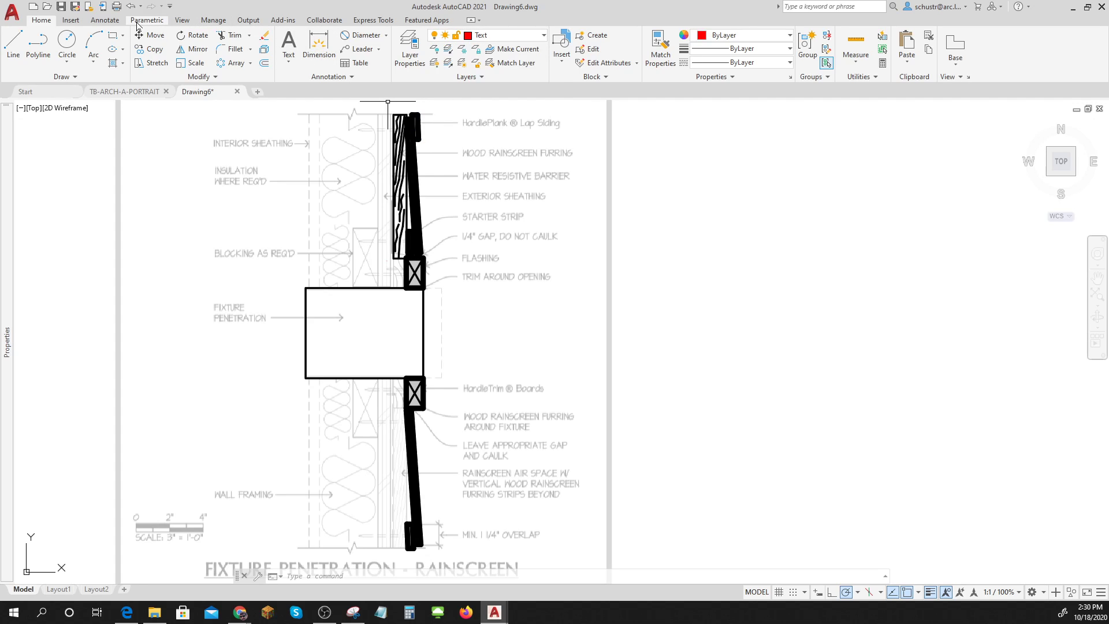
# Modify the Standard multileader style with a text height of 0.125 and an arrowhead size of 0.12
pyautogui.click(104, 20)
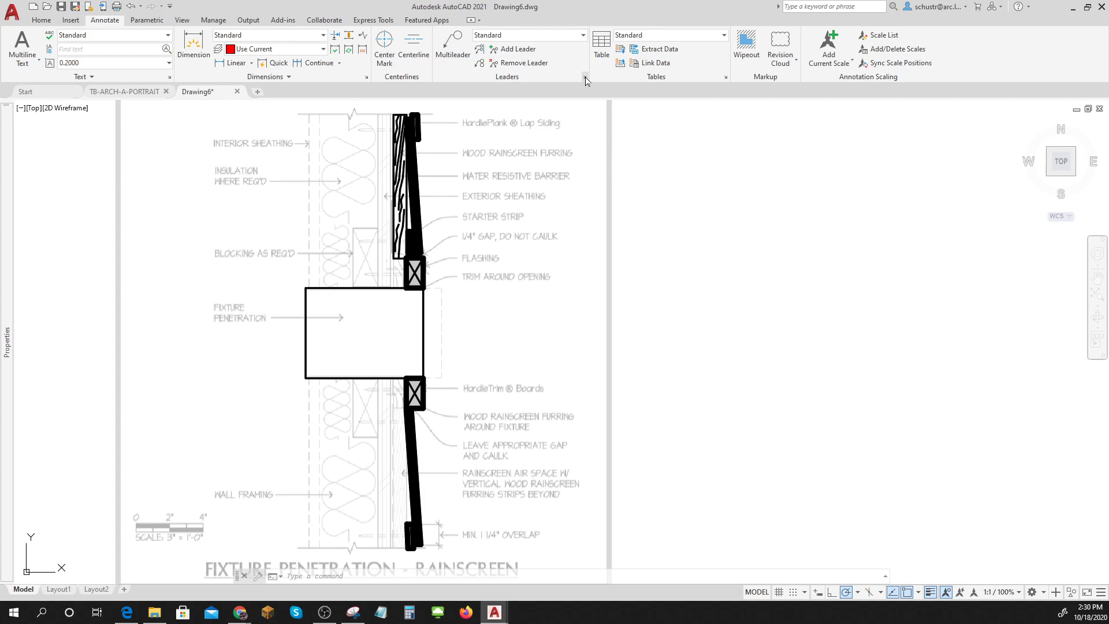
pyautogui.click(584, 78)
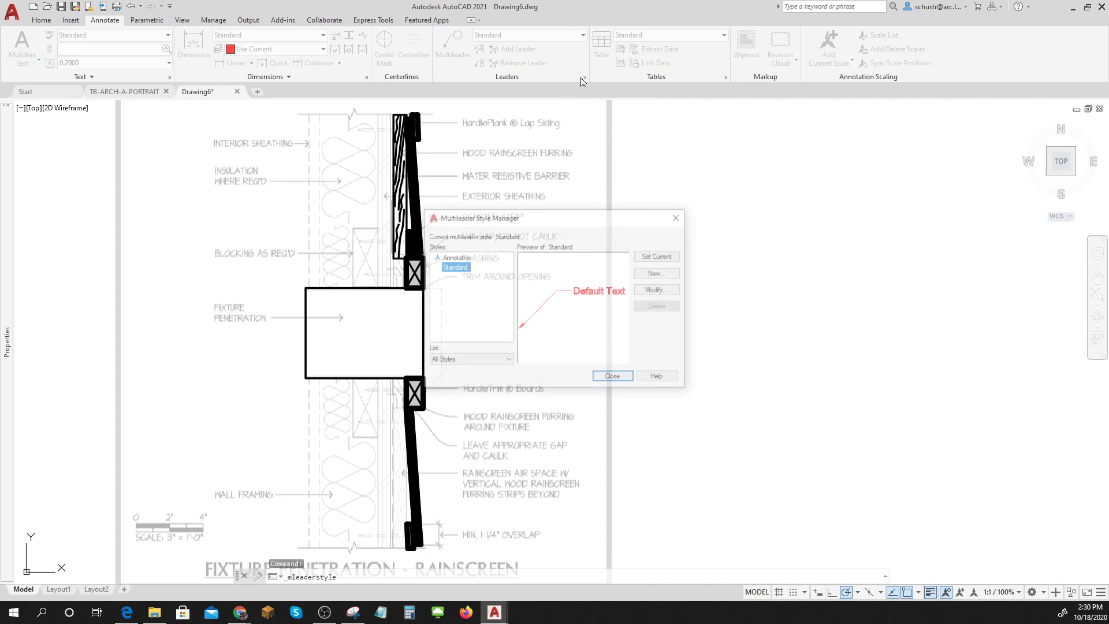
pyautogui.click(660, 289)
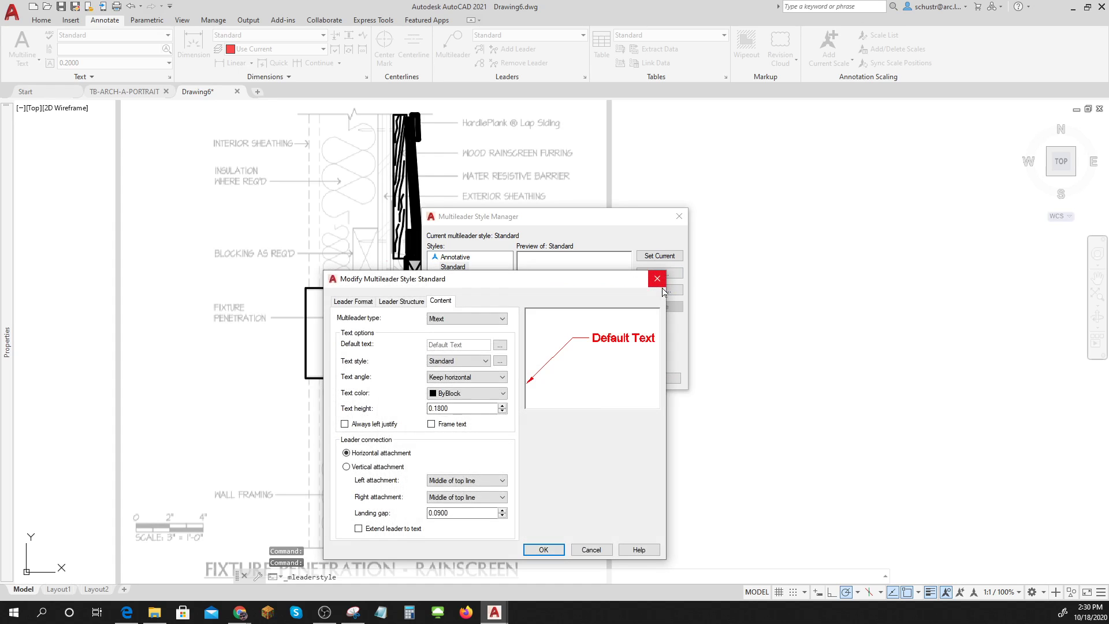
pyautogui.moveTo(454, 409); pyautogui.dragTo(427, 409)
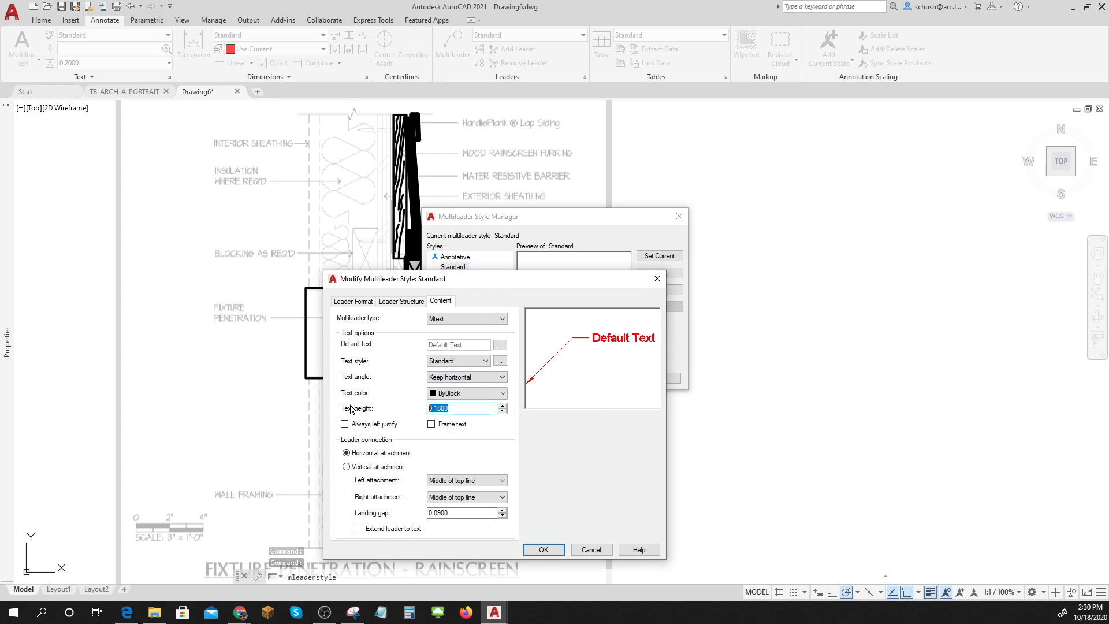
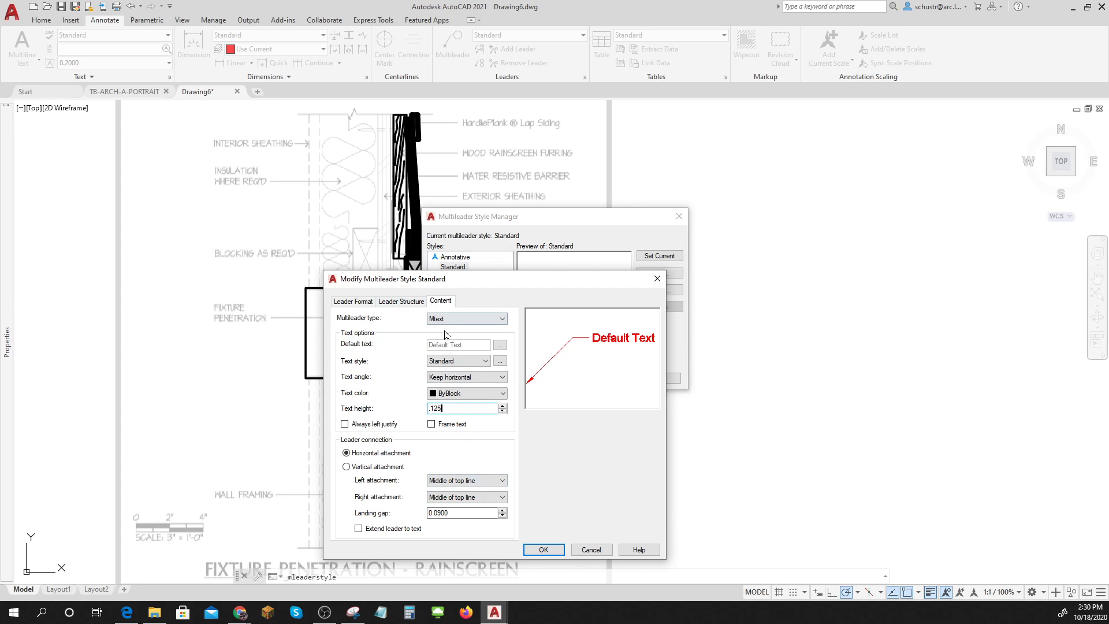
pyautogui.click(406, 303)
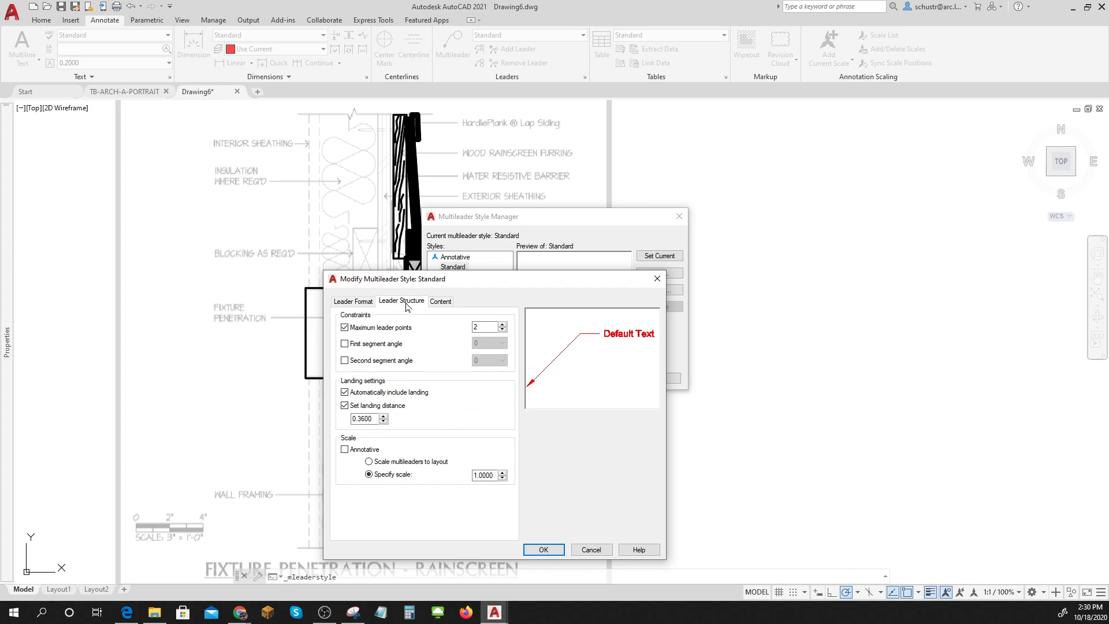
pyautogui.click(362, 303)
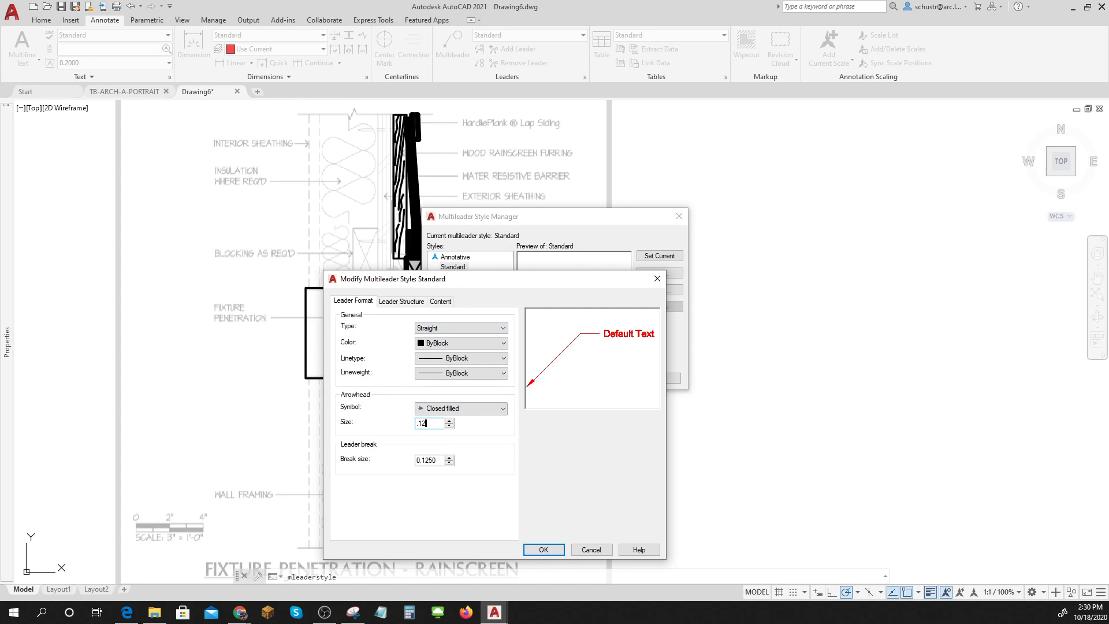
pyautogui.click(541, 549)
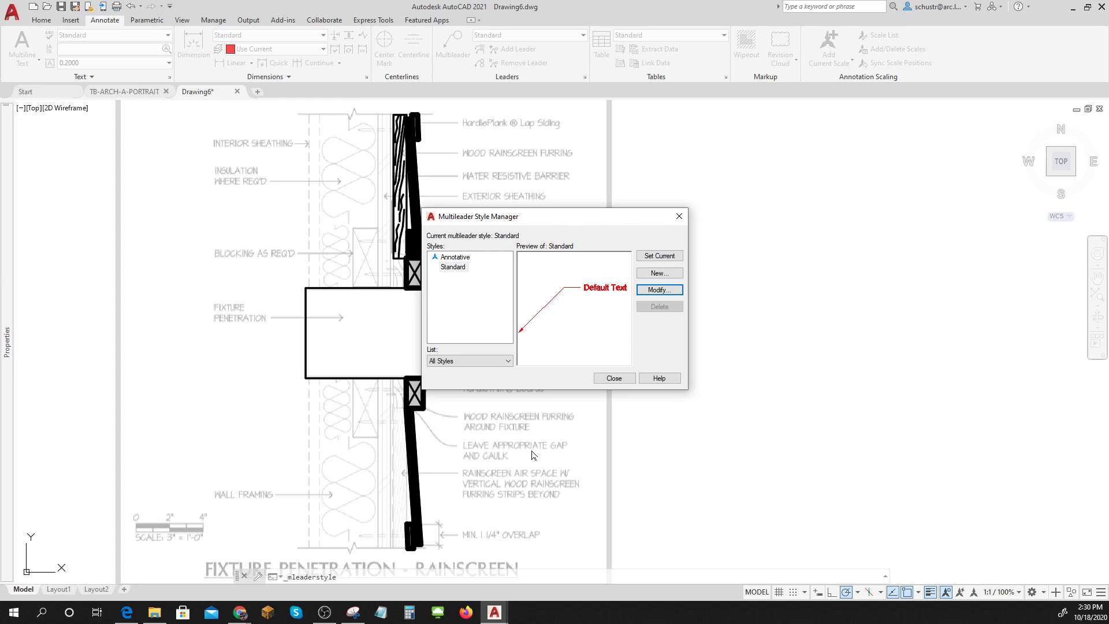
pyautogui.click(614, 379)
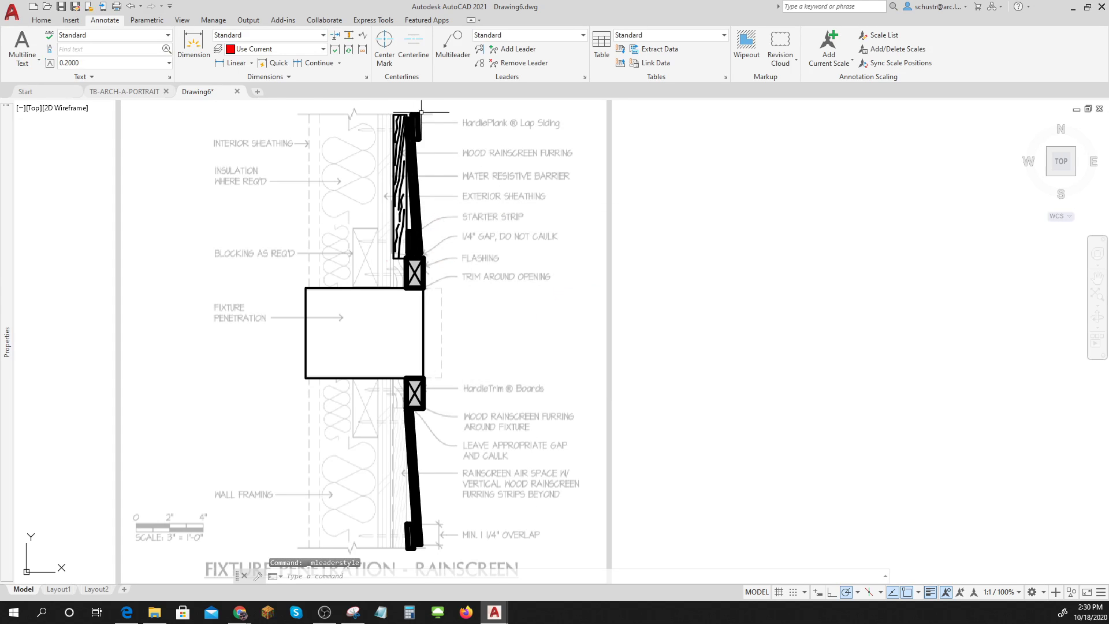
# Place a multileader with its arrowhead on the uppermost lap siding piece and a horizontal landing beside the traced HardiePlank label
pyautogui.click(454, 44)
pyautogui.scroll(6, 439, 124)
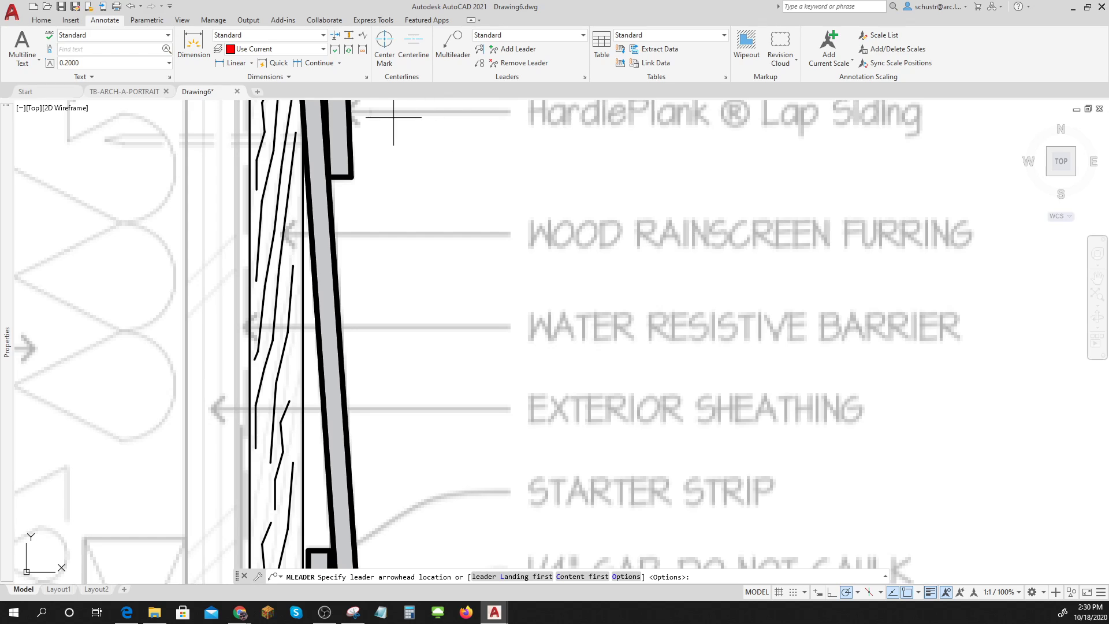
pyautogui.click(512, 111)
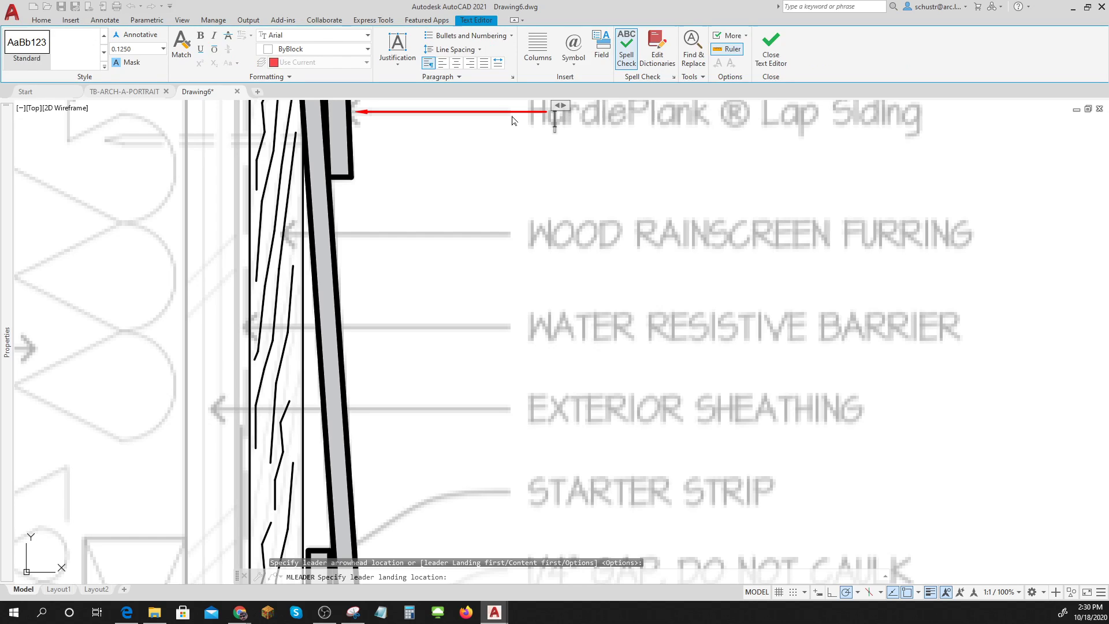
pyautogui.write('hARDI')
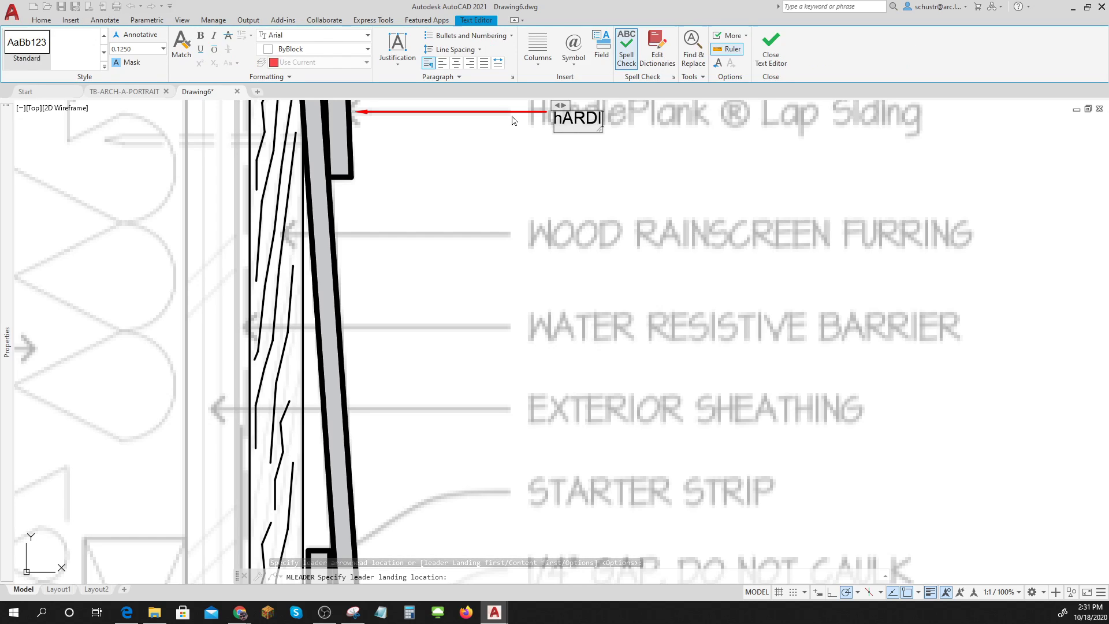
pyautogui.write('EpLAN')
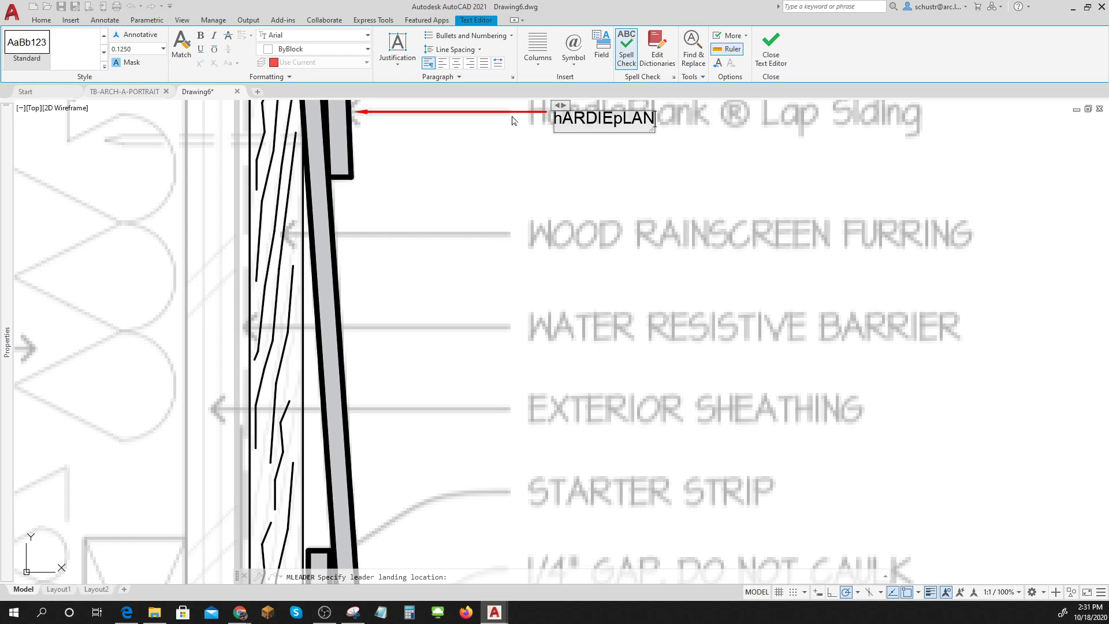
pyautogui.write('K')
pyautogui.press('BackSpace')
pyautogui.press('BackSpace')
pyautogui.press('BackSpace')
pyautogui.press('BackSpace')
pyautogui.press('BackSpace')
pyautogui.press('BackSpace')
pyautogui.press('BackSpace')
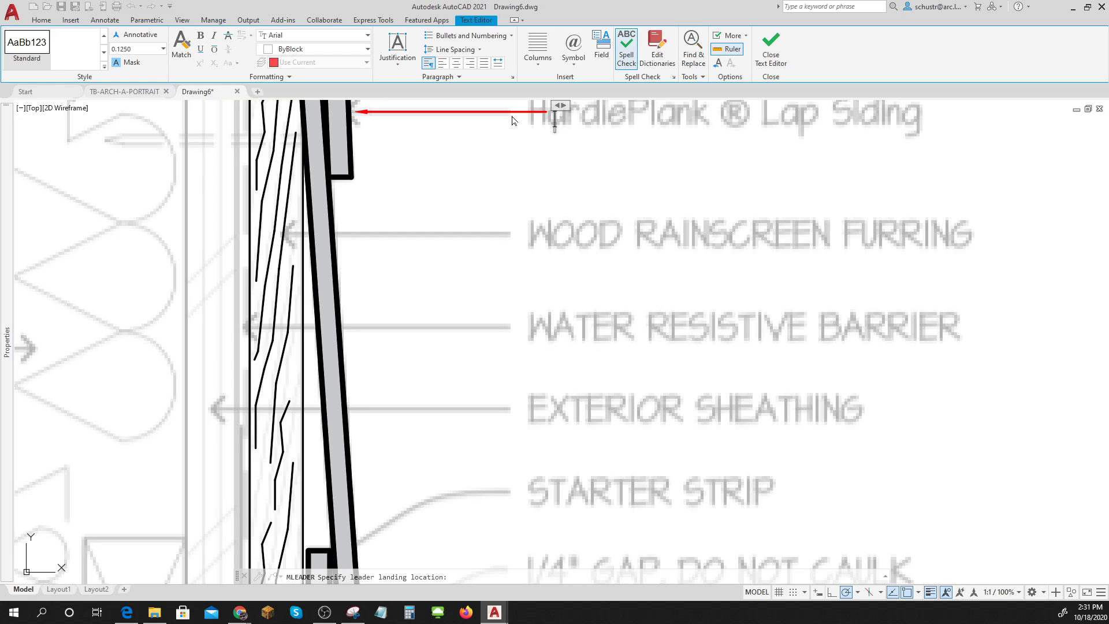
# Enter "HardiePlank R Lap Siding" as the multileader text, leaving extra spaces around the R, and finish the note
pyautogui.write('Hard')
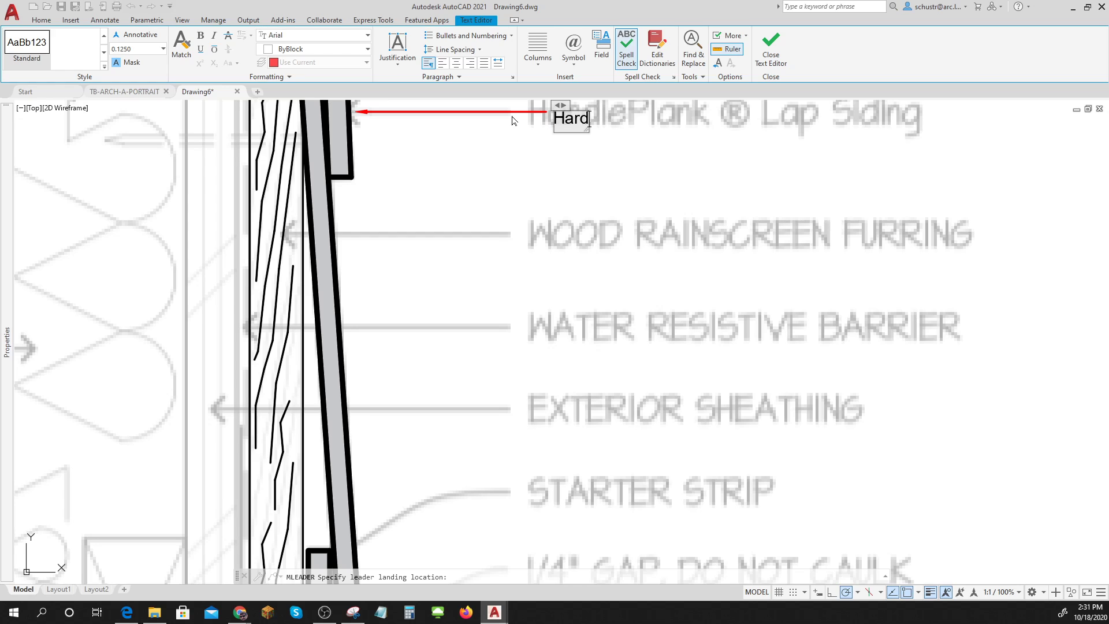
pyautogui.write('iePlank')
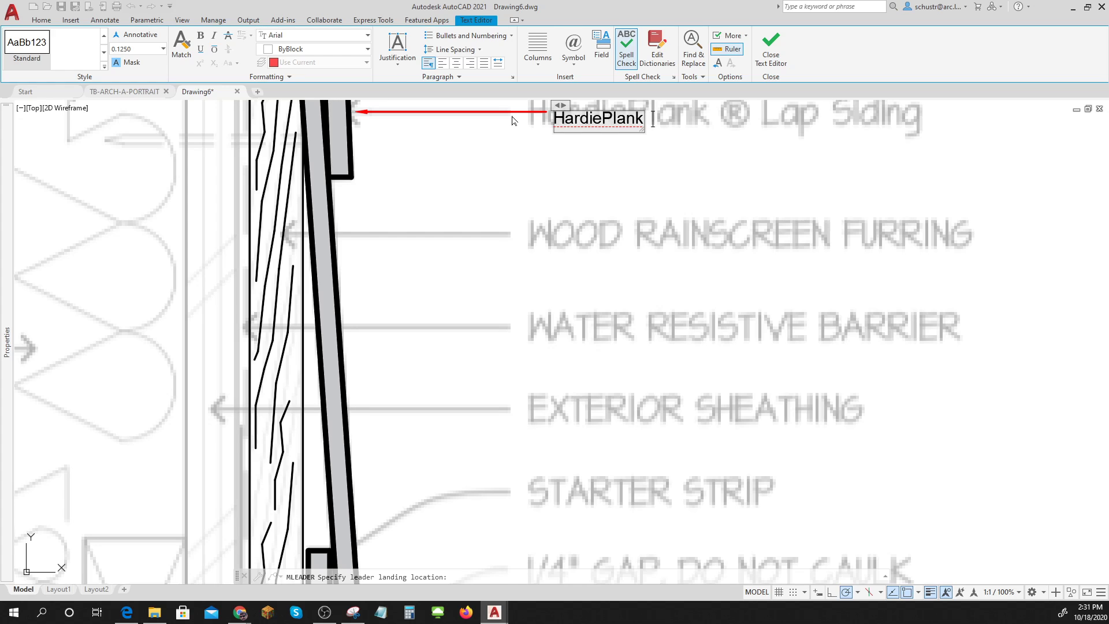
pyautogui.write('   R')
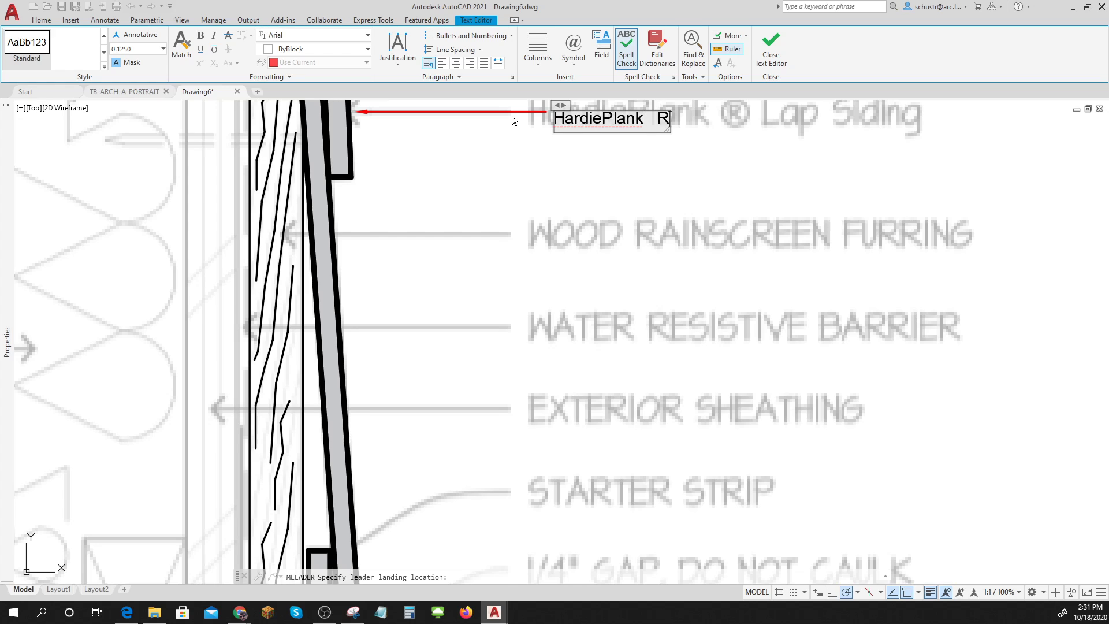
pyautogui.write('   Lap')
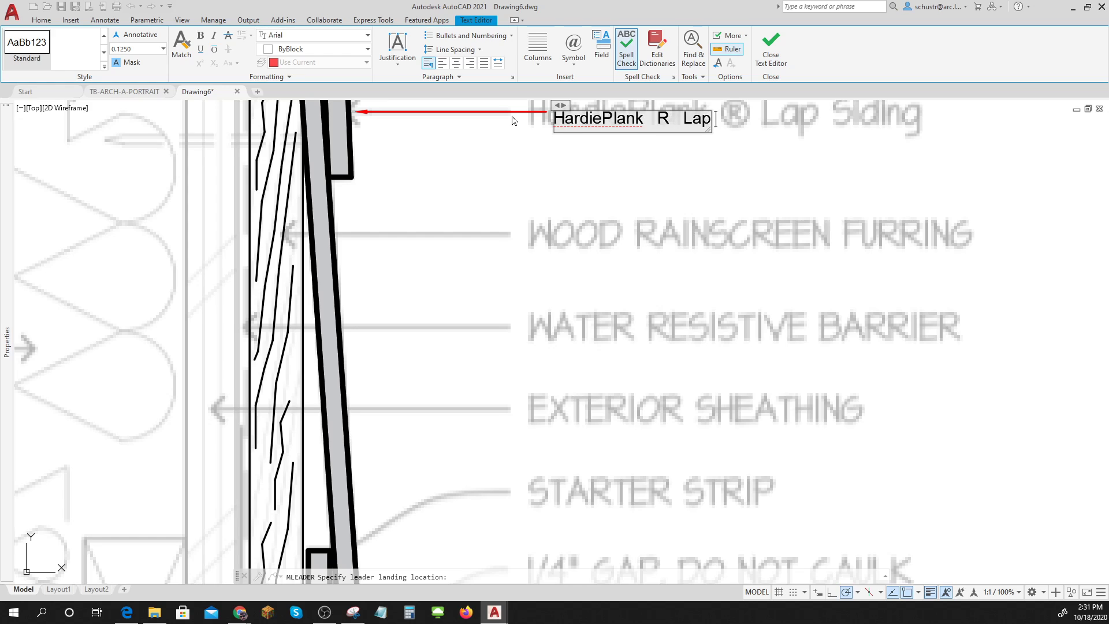
pyautogui.write(' Siding')
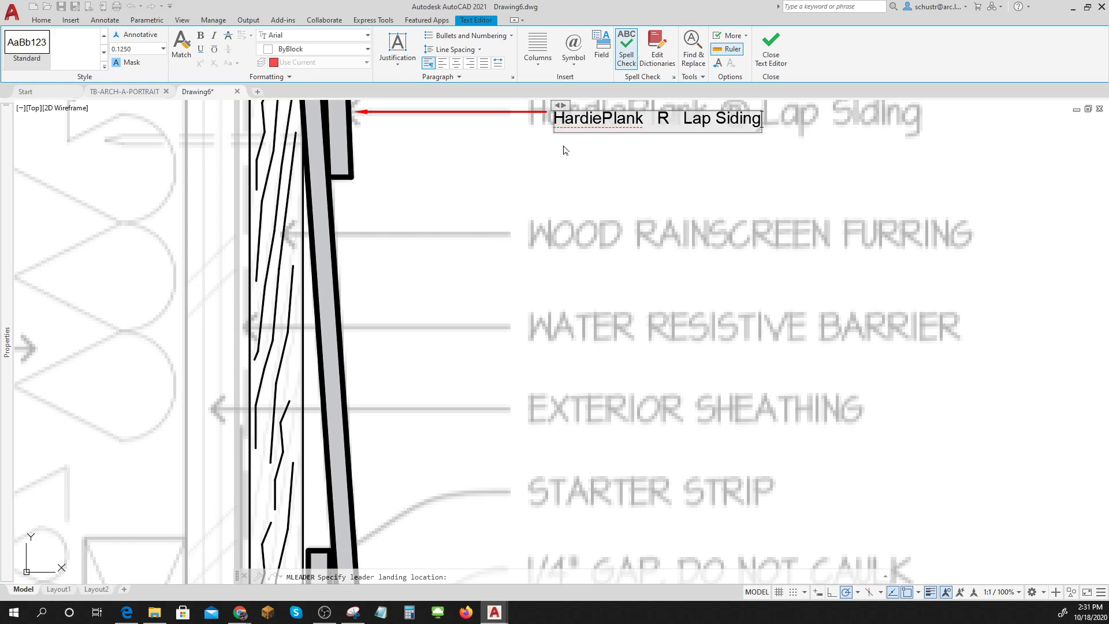
pyautogui.click(613, 197)
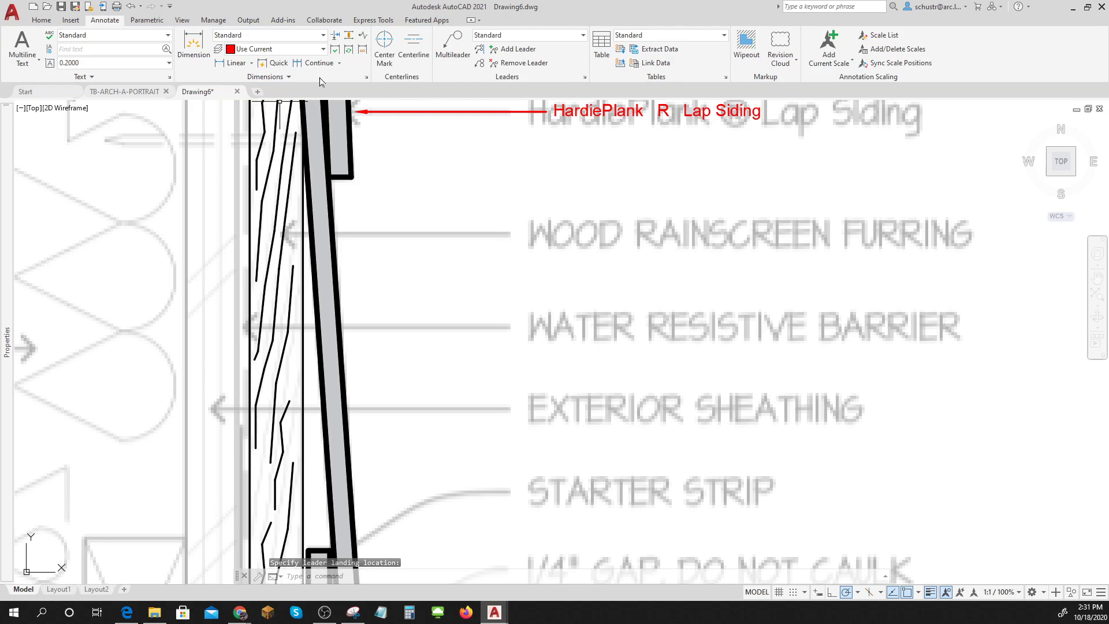
# Draw a circle centred on the R in the HardiePlank note to form the registered trademark symbol
pyautogui.click(42, 20)
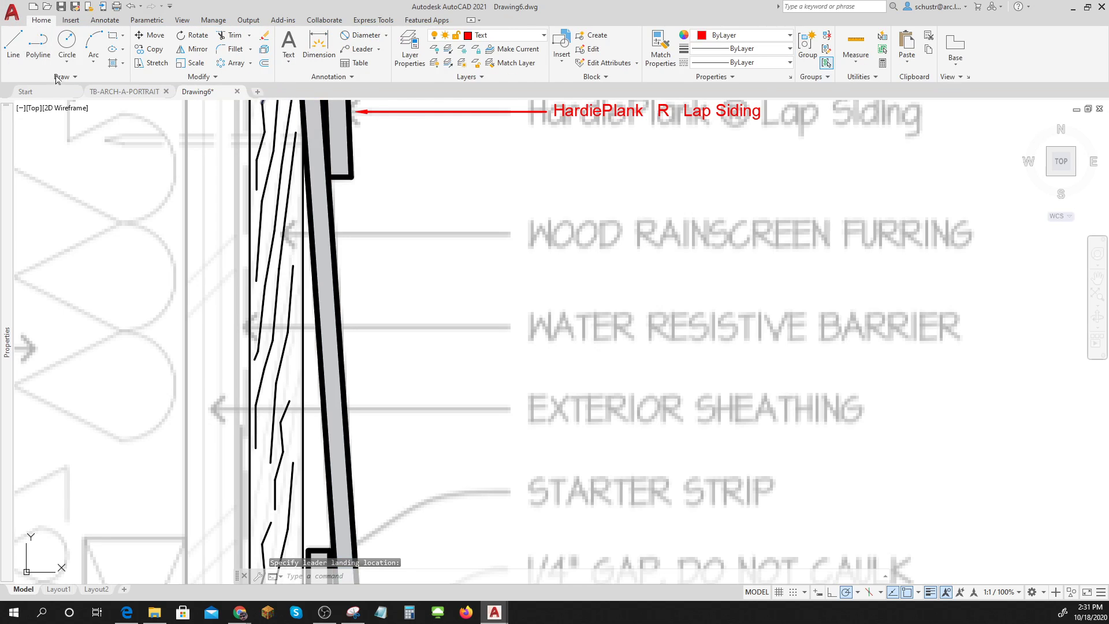
pyautogui.click(67, 42)
pyautogui.scroll(4, 661, 122)
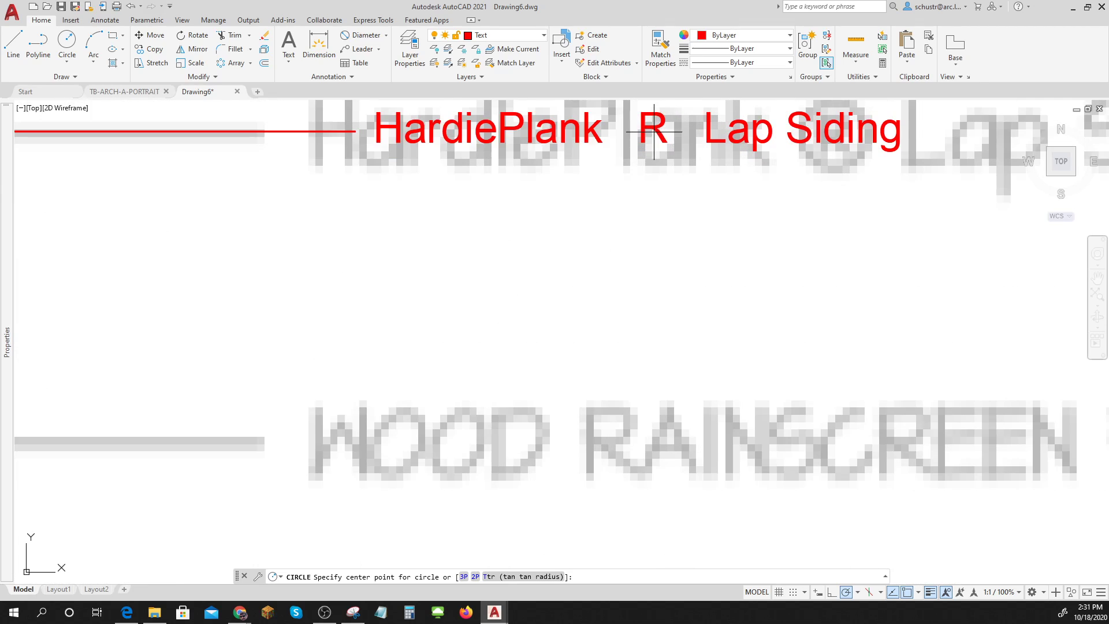
pyautogui.click(654, 132)
pyautogui.click(674, 145)
pyautogui.scroll(-4, 674, 145)
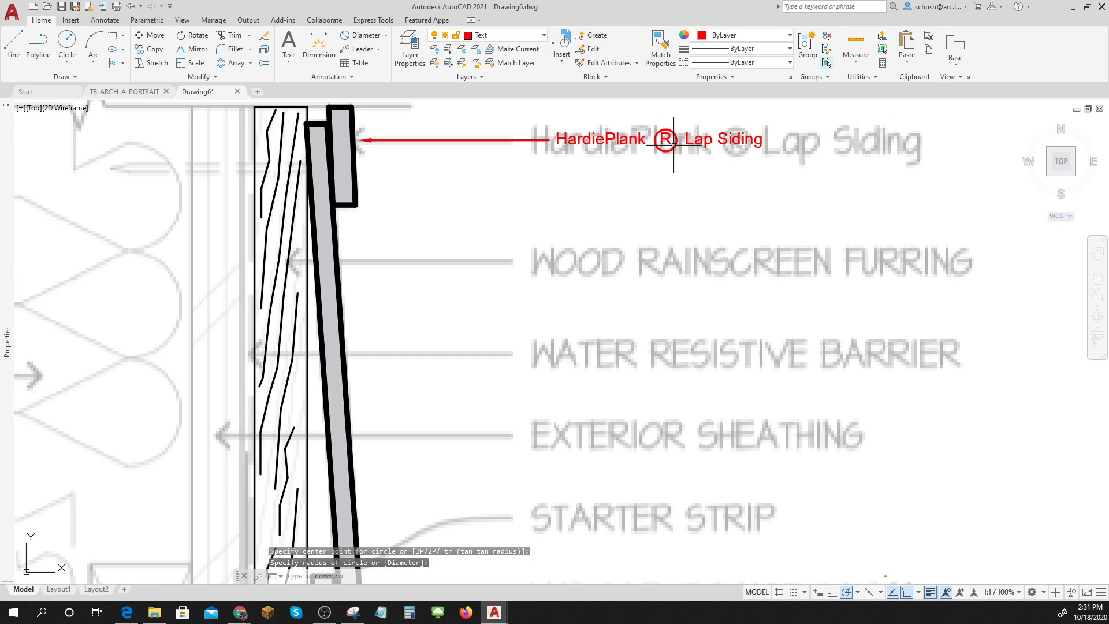
# On the Thin layer, trace the upper diagonal of the first insulation loop with a single line ending at the loop's top
pyautogui.scroll(-2, 674, 145)
pyautogui.scroll(-3, 668, 196)
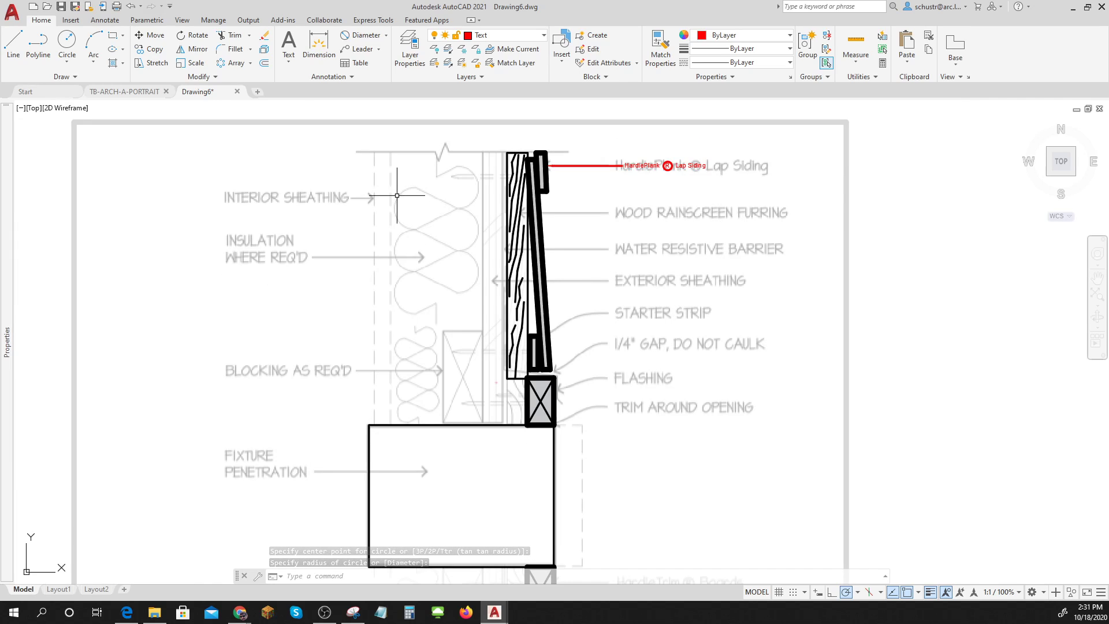
pyautogui.scroll(2, 414, 208)
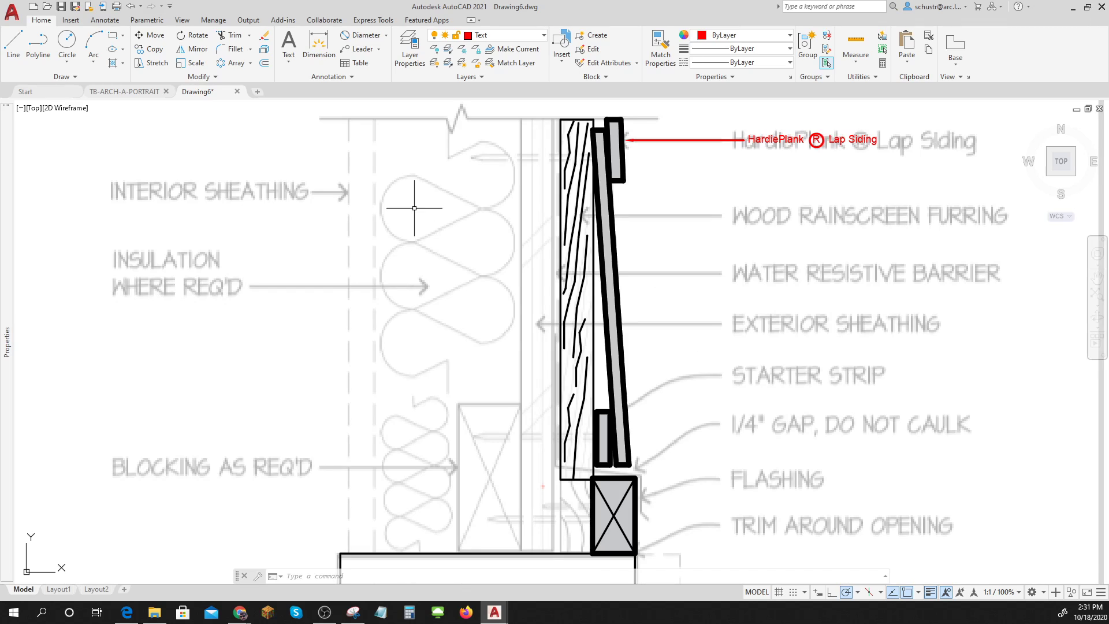
pyautogui.click(494, 35)
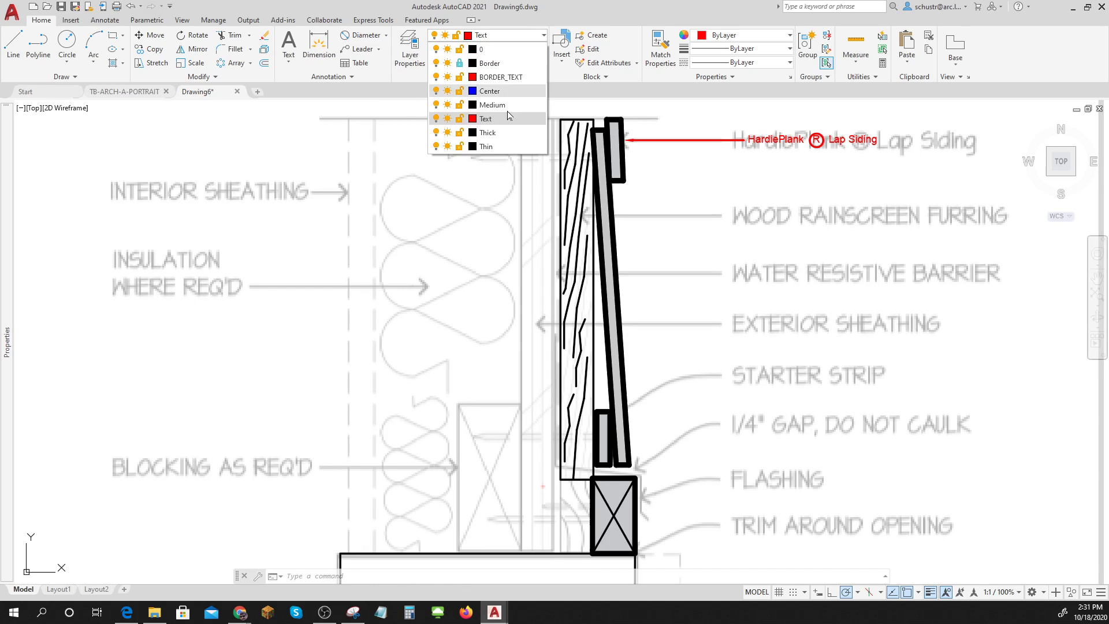
pyautogui.click(486, 146)
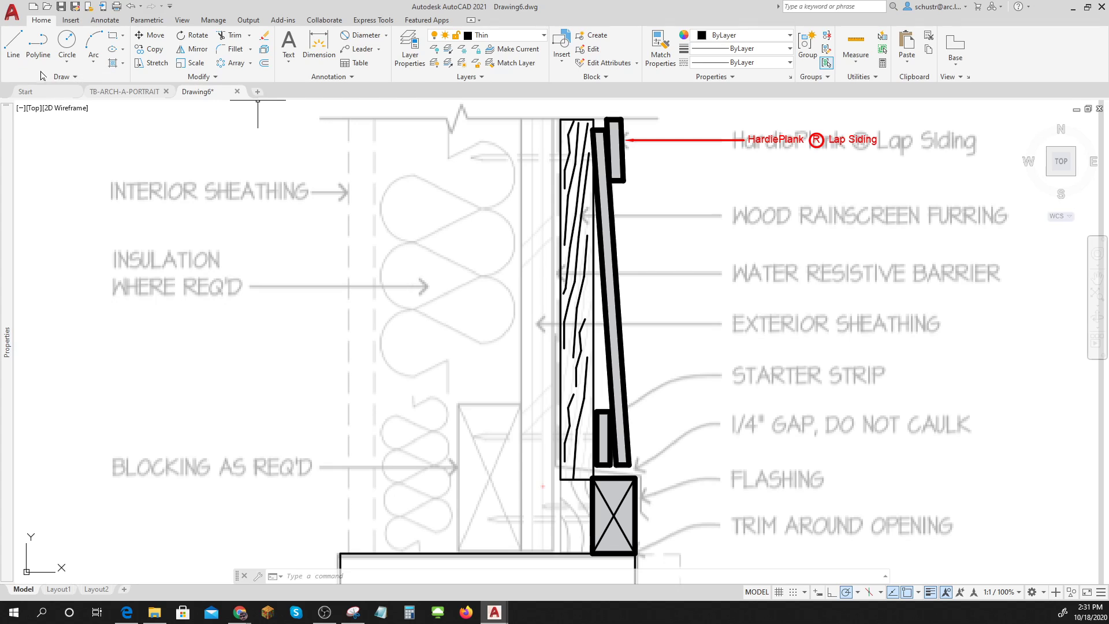
pyautogui.click(13, 45)
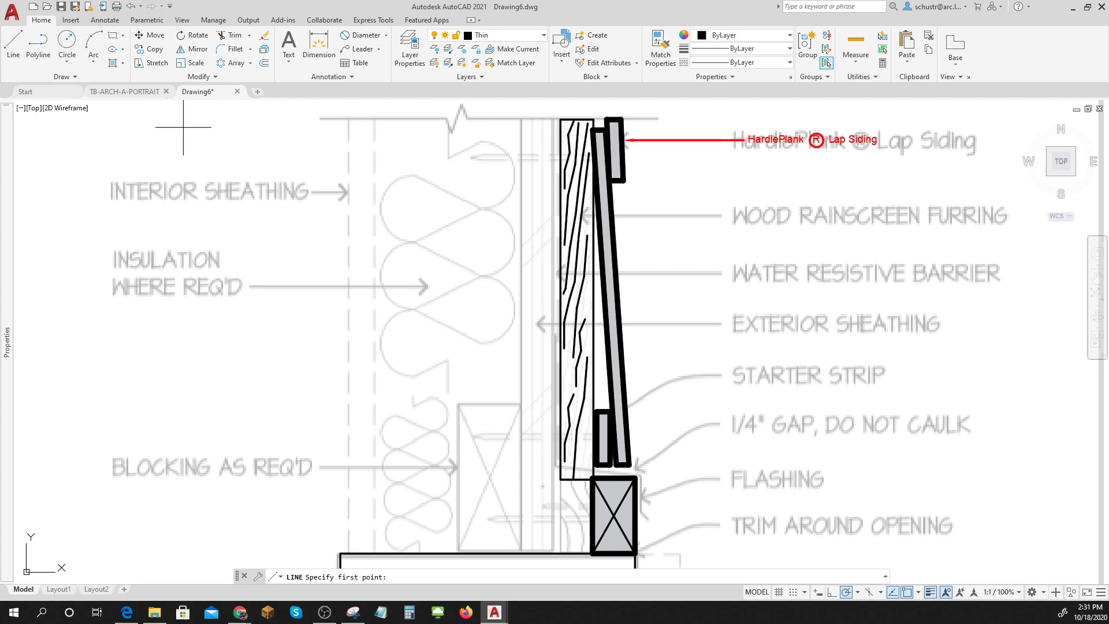
pyautogui.click(479, 208)
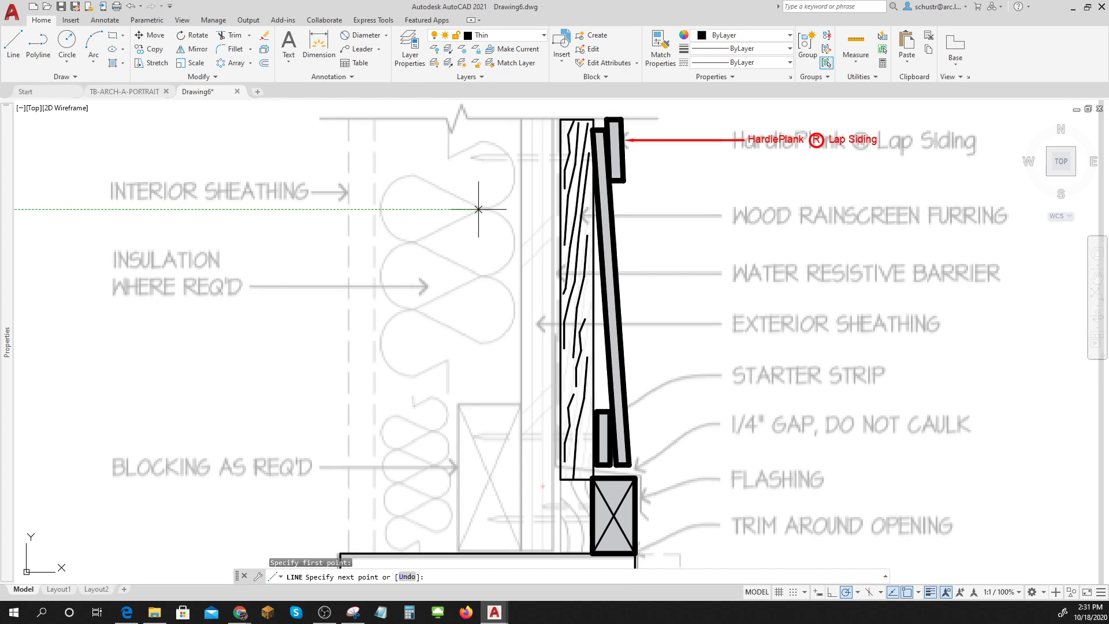
pyautogui.click(414, 174)
pyautogui.press('Escape')
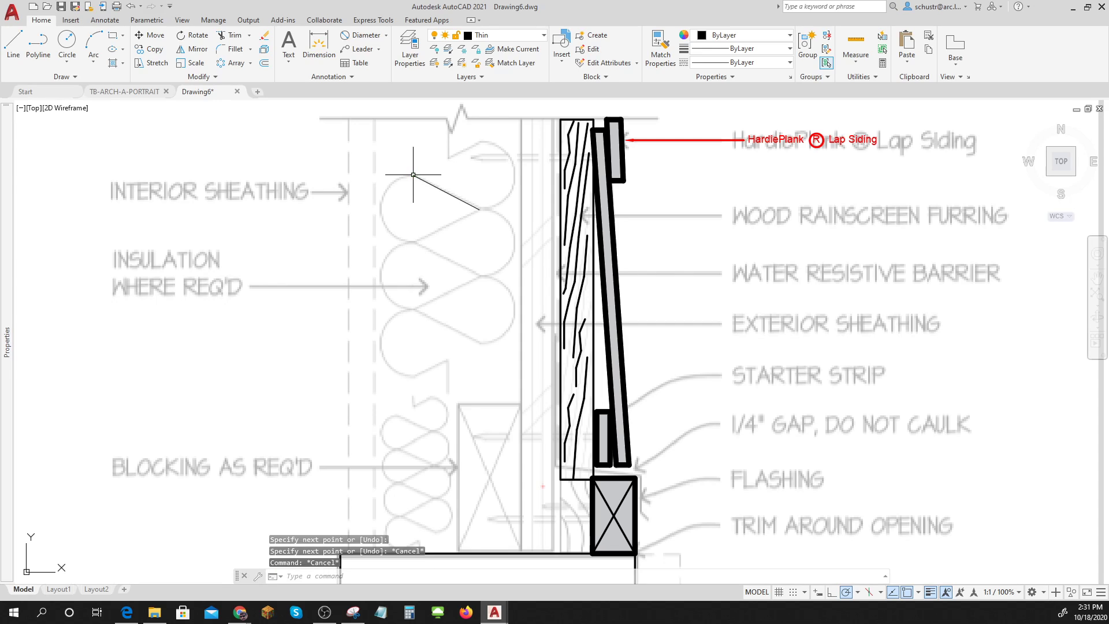
# Mirror the insulation diagonal downward about a horizontal line through its lower right endpoint, keeping the original
pyautogui.write('mirror')
pyautogui.press('Return')
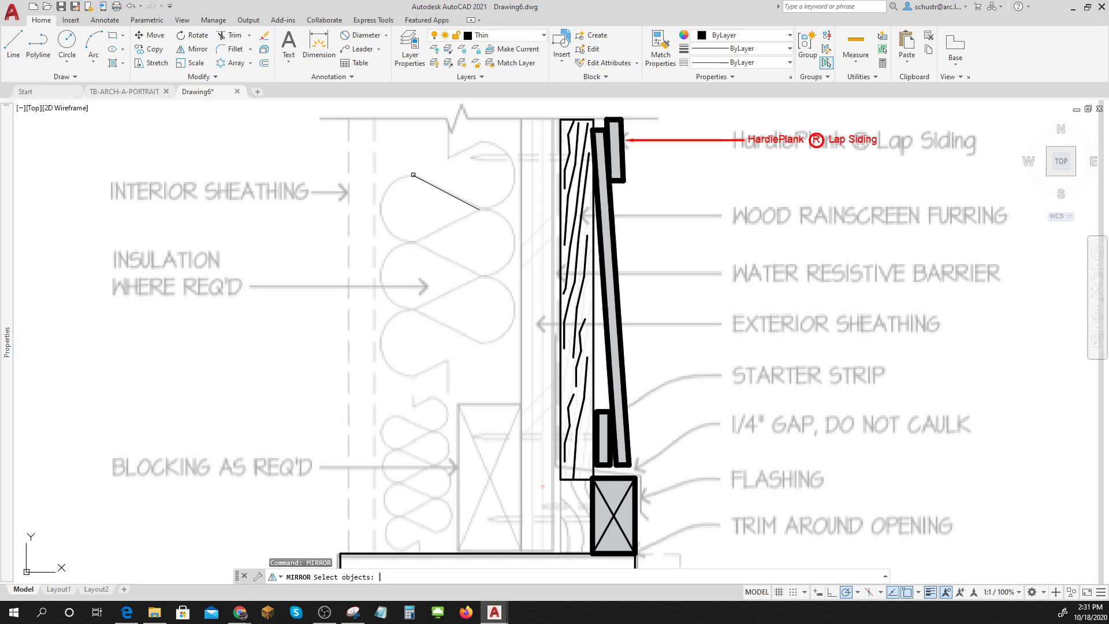
pyautogui.click(450, 195)
pyautogui.press('Return')
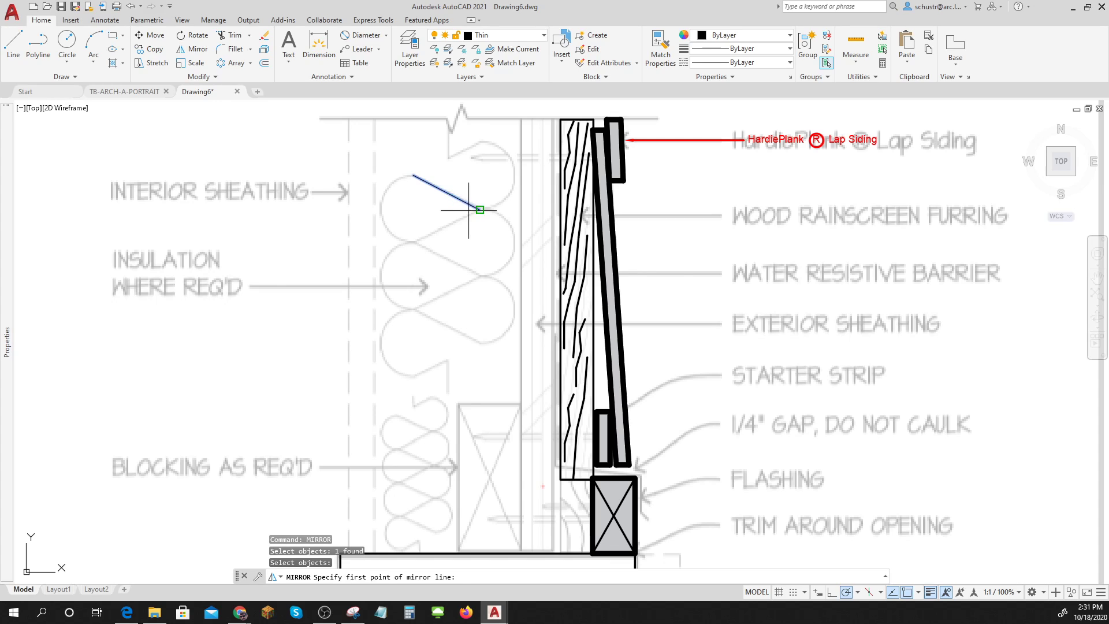
pyautogui.click(480, 209)
pyautogui.click(380, 210)
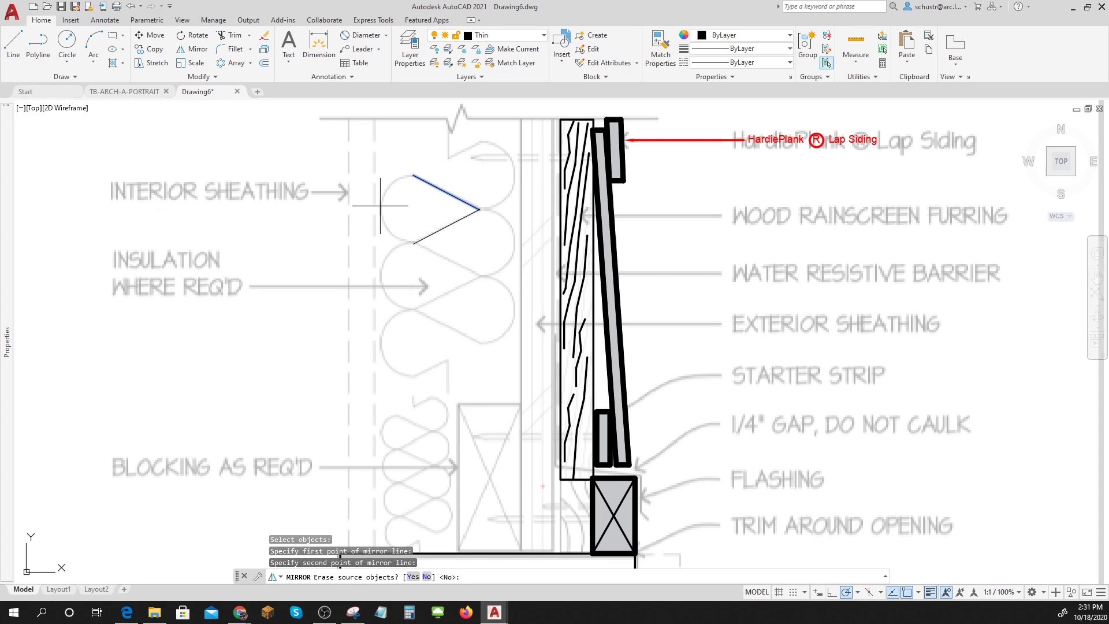
pyautogui.press('Return')
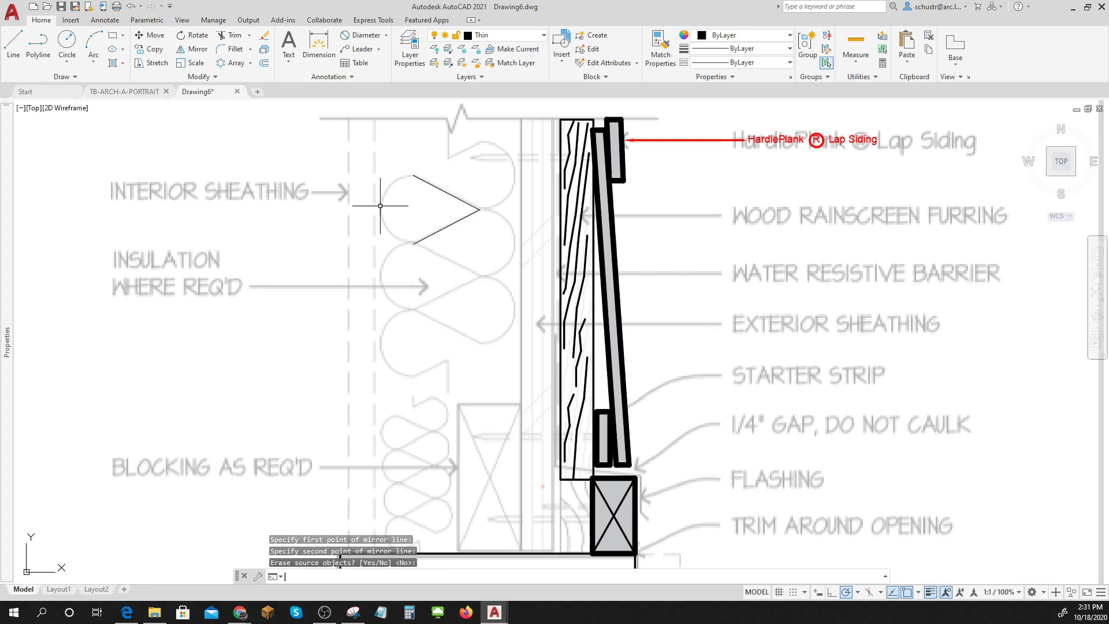
# Close the outer side of the first insulation loop with a Start, End, Direction arc joining the free ends of the two diagonals
pyautogui.click(94, 66)
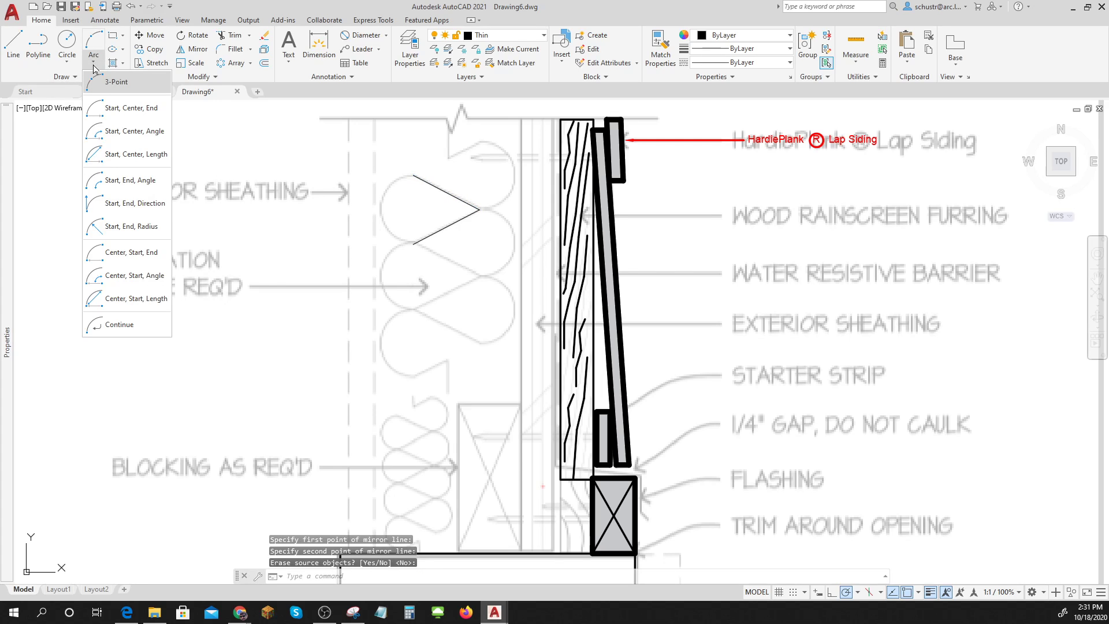
pyautogui.click(133, 203)
pyautogui.click(414, 175)
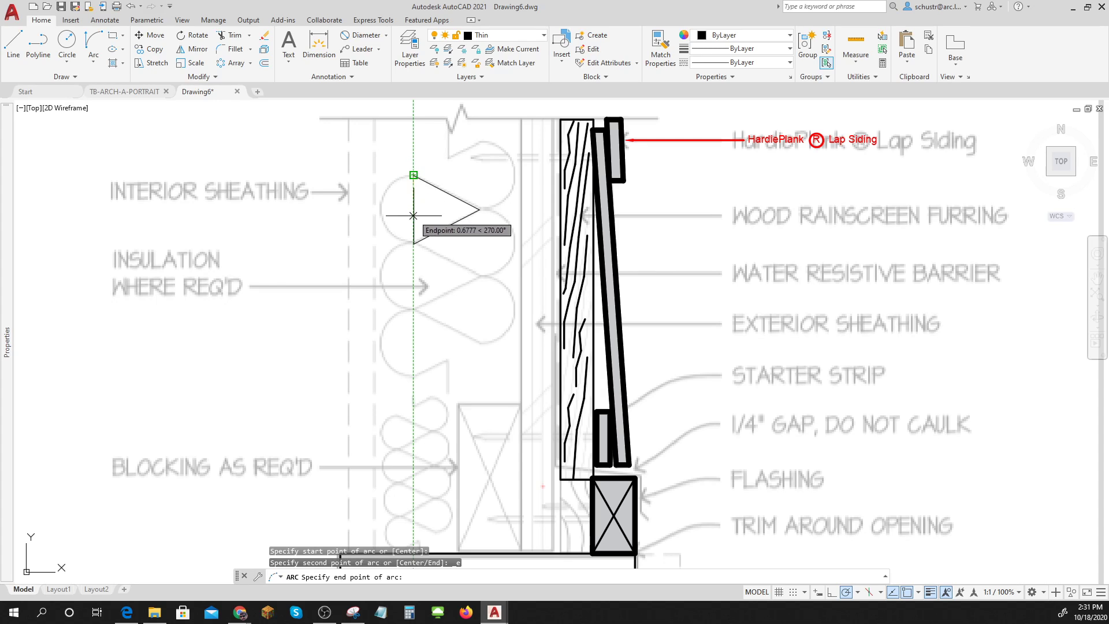
pyautogui.click(413, 244)
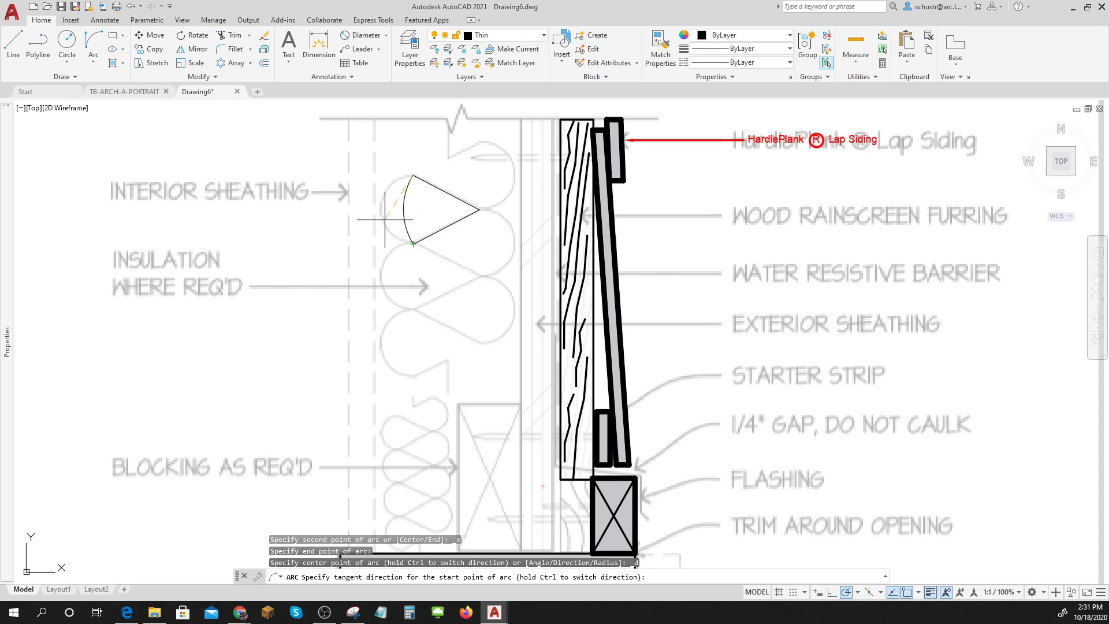
pyautogui.click(359, 181)
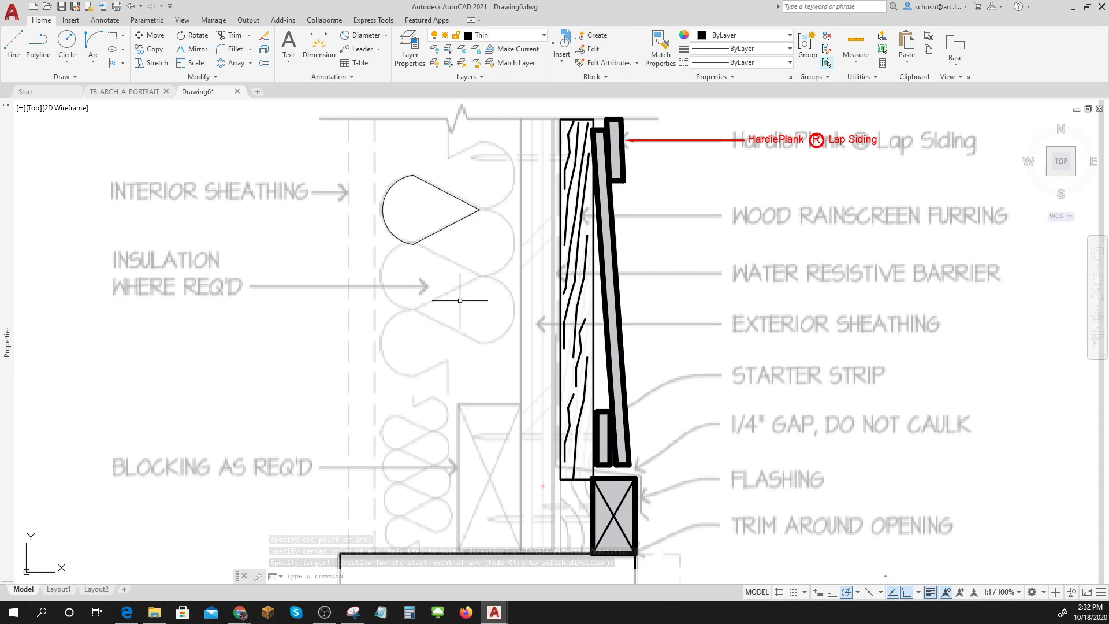
# Copy the loop's two diagonals and arc downward twice, stacking each copy end to end from the loop's top endpoint
pyautogui.write('dcopy')
pyautogui.press('Return')
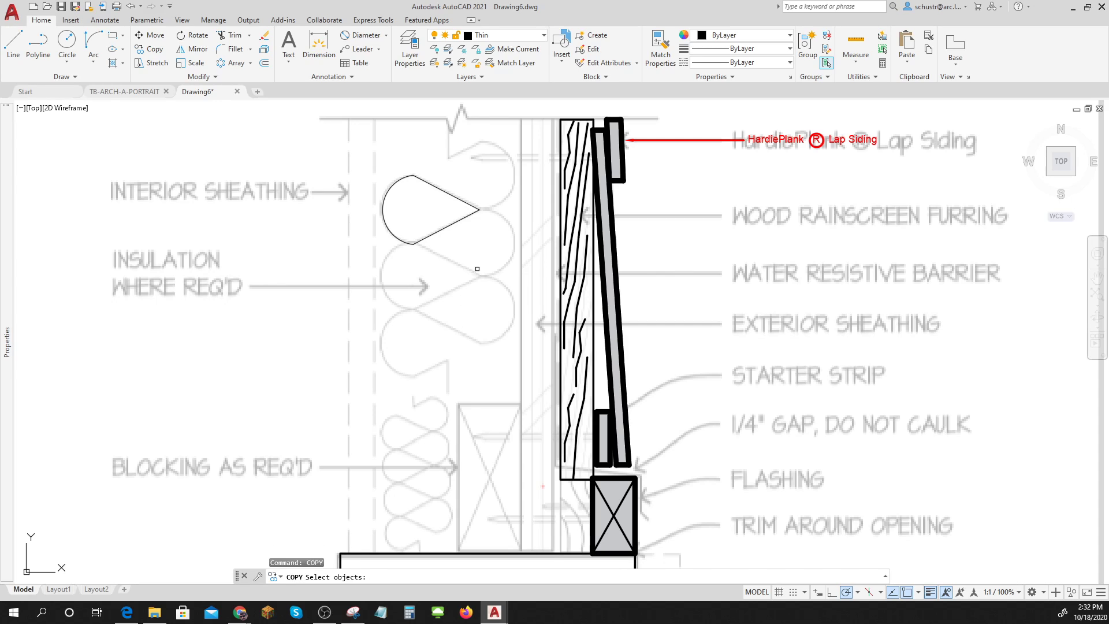
pyautogui.click(437, 188)
pyautogui.click(439, 230)
pyautogui.click(396, 237)
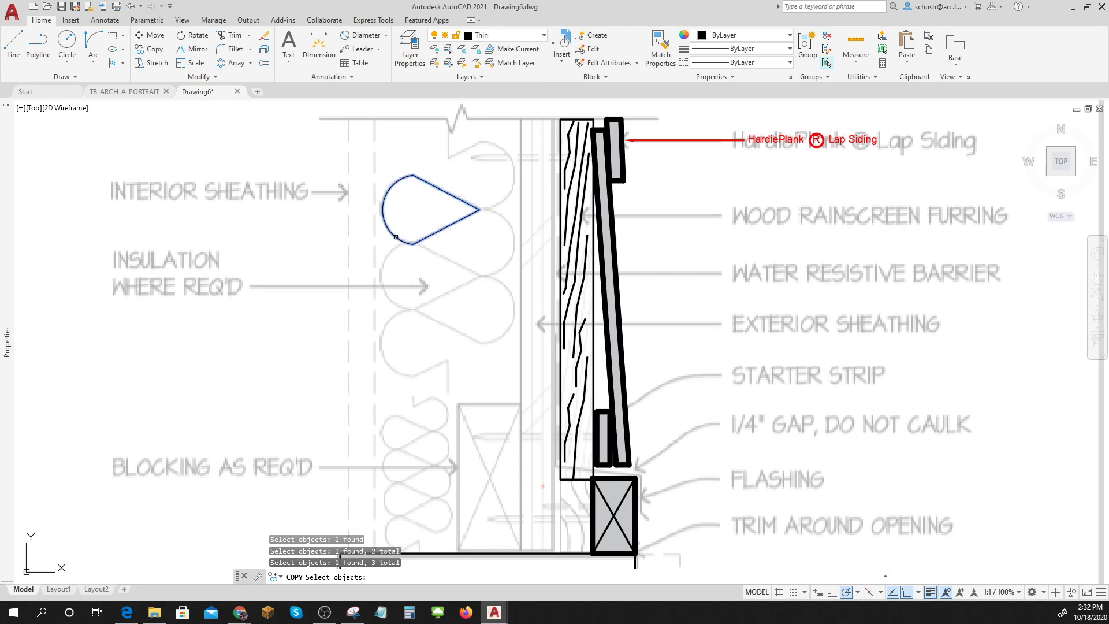
pyautogui.press('Return')
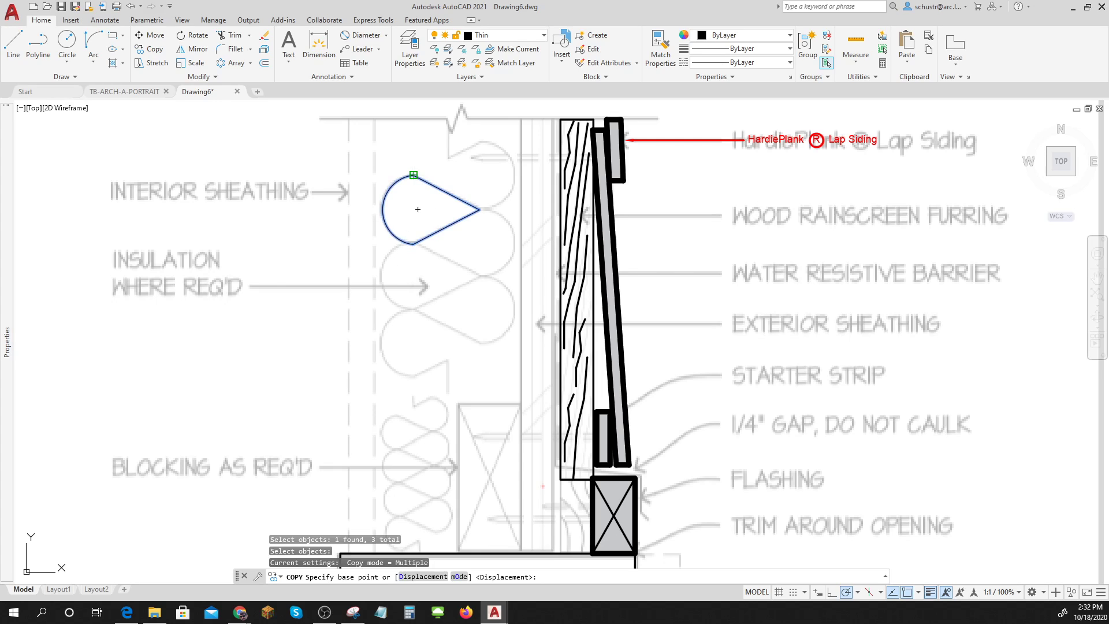
pyautogui.click(413, 174)
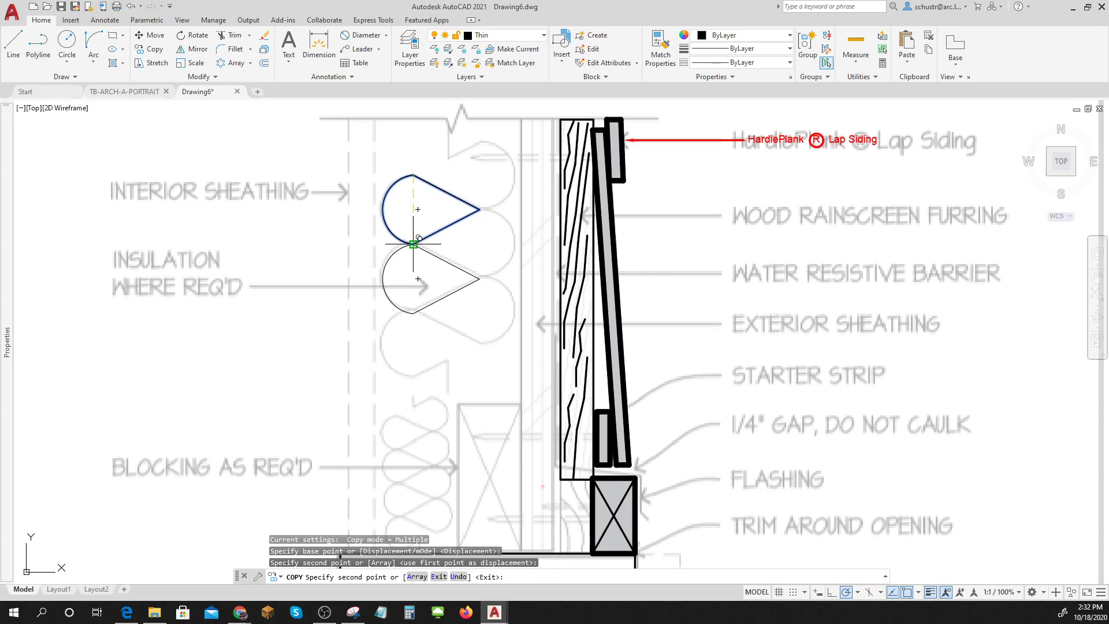
pyautogui.click(414, 244)
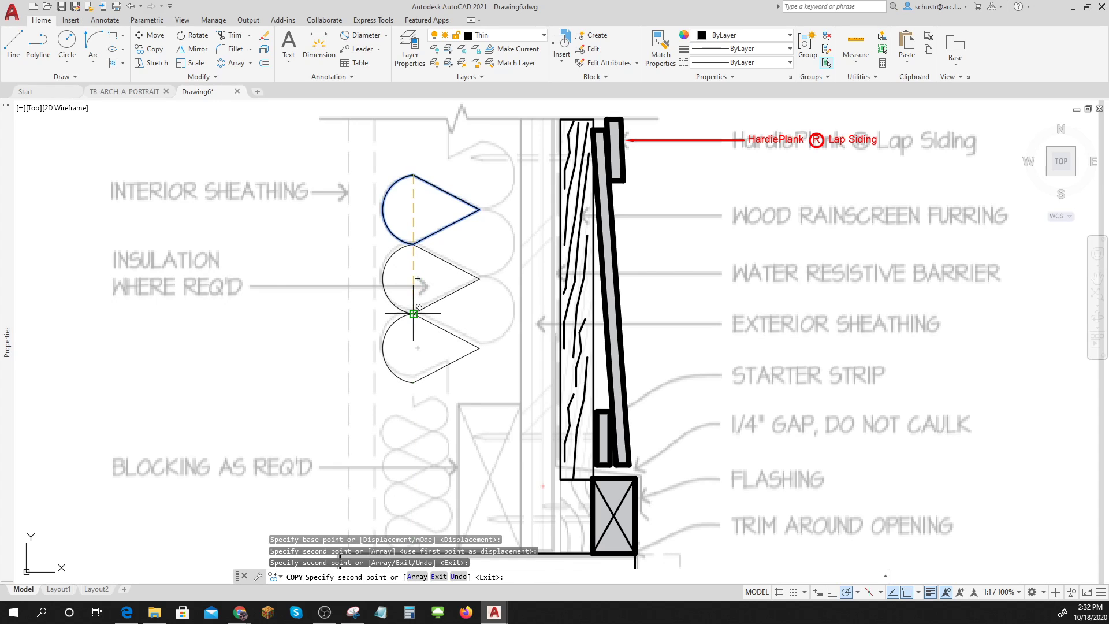
pyautogui.click(414, 313)
pyautogui.press('Escape')
pyautogui.press('Escape')
pyautogui.press('Escape')
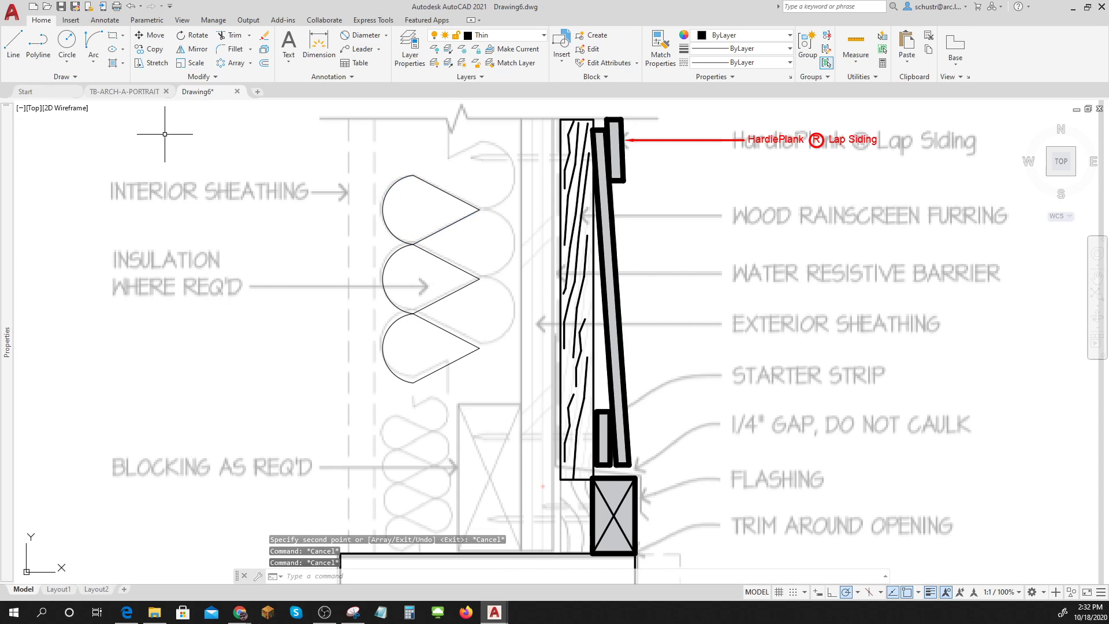
# Draw a Start, End, Direction arc bulging toward the exterior sheathing between the inner tips of the first and second insulation loops
pyautogui.click(93, 42)
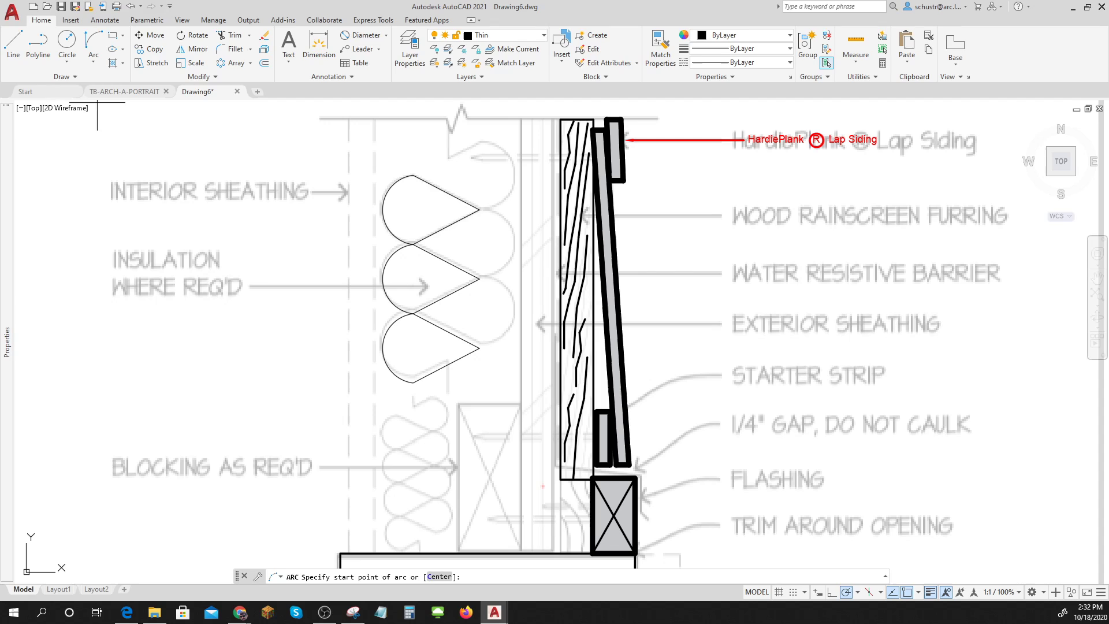
pyautogui.click(480, 209)
pyautogui.click(479, 279)
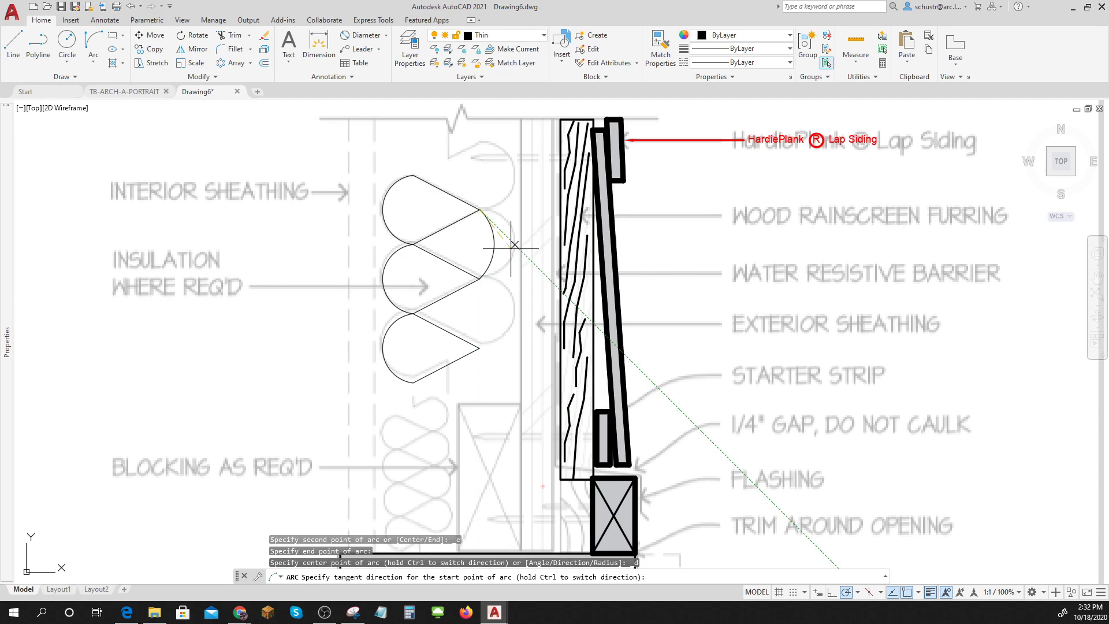
pyautogui.click(525, 222)
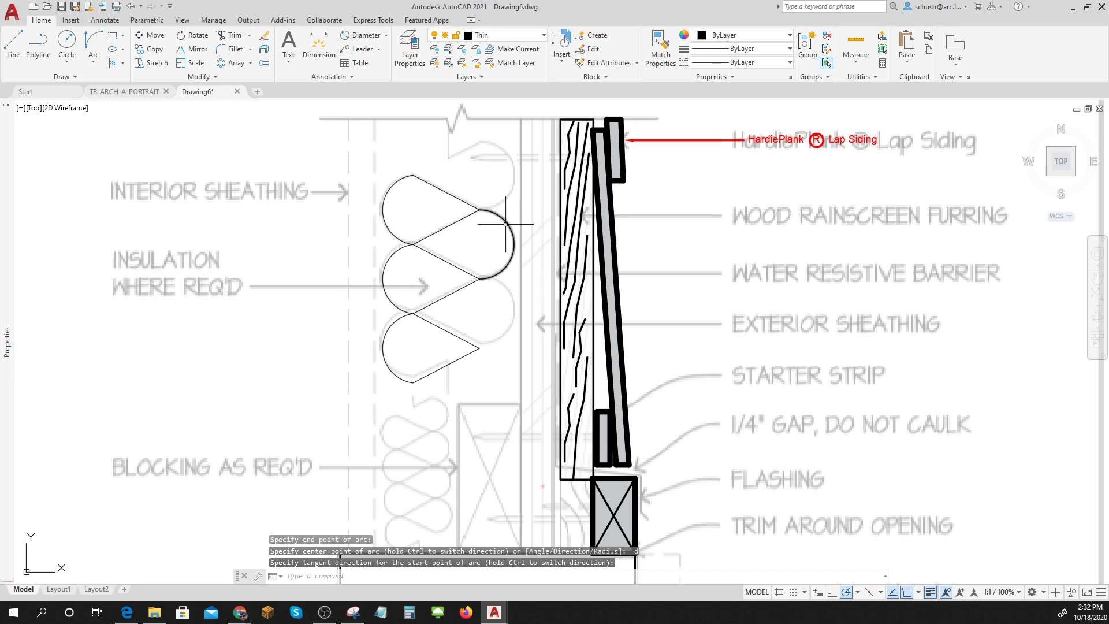
# Copy the sheathing-side arc down once so that it joins the tips of the second and third insulation loops
pyautogui.write('cop')
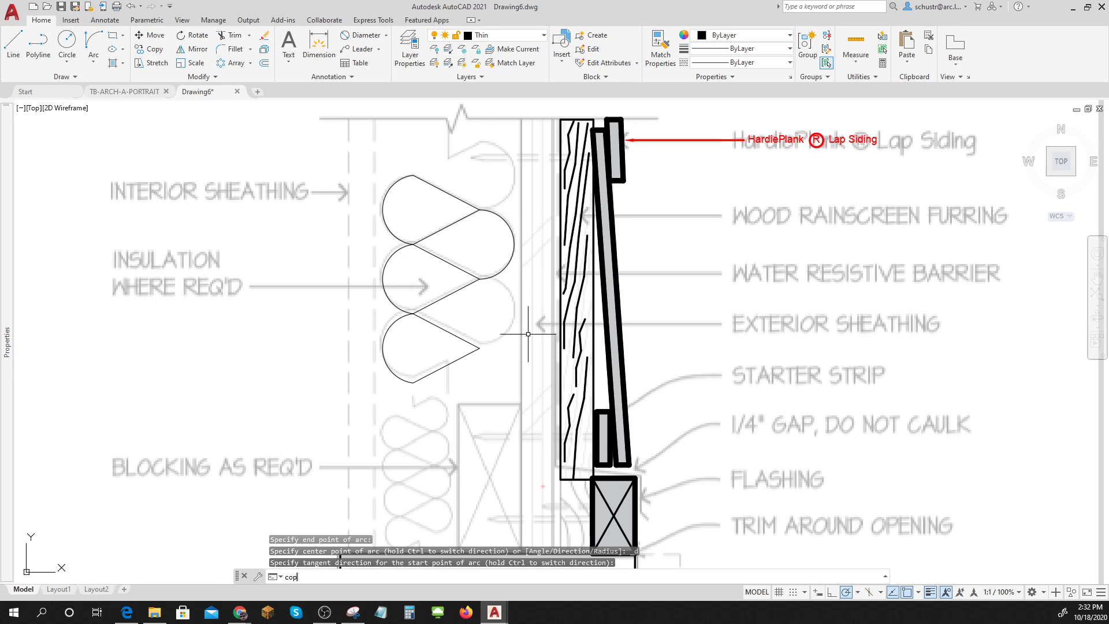
pyautogui.write('y')
pyautogui.press('Return')
pyautogui.click(502, 270)
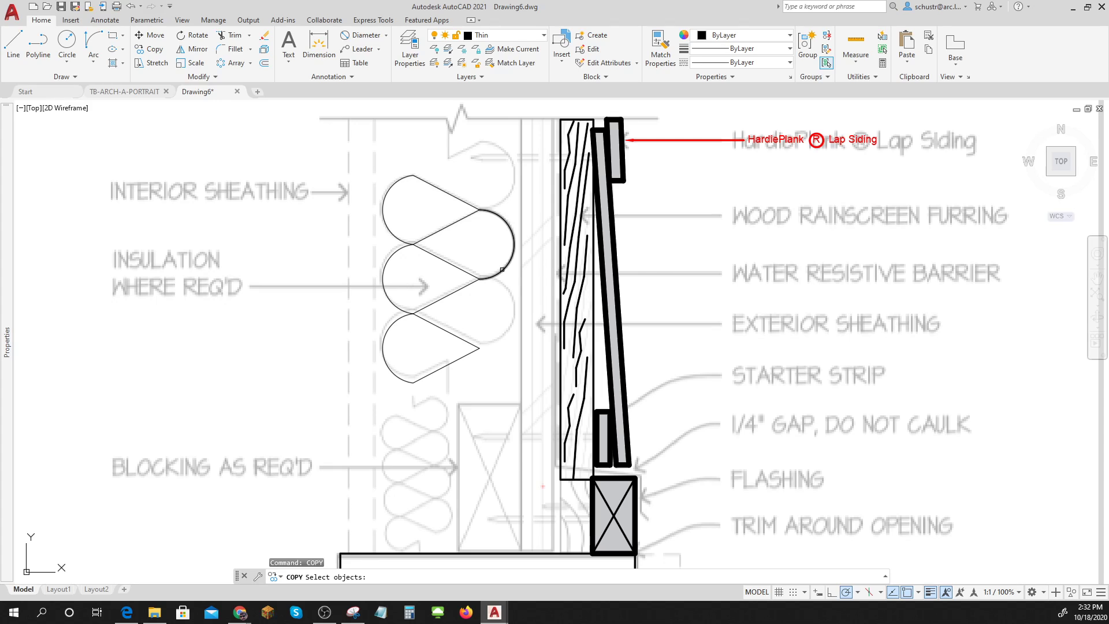
pyautogui.press('Return')
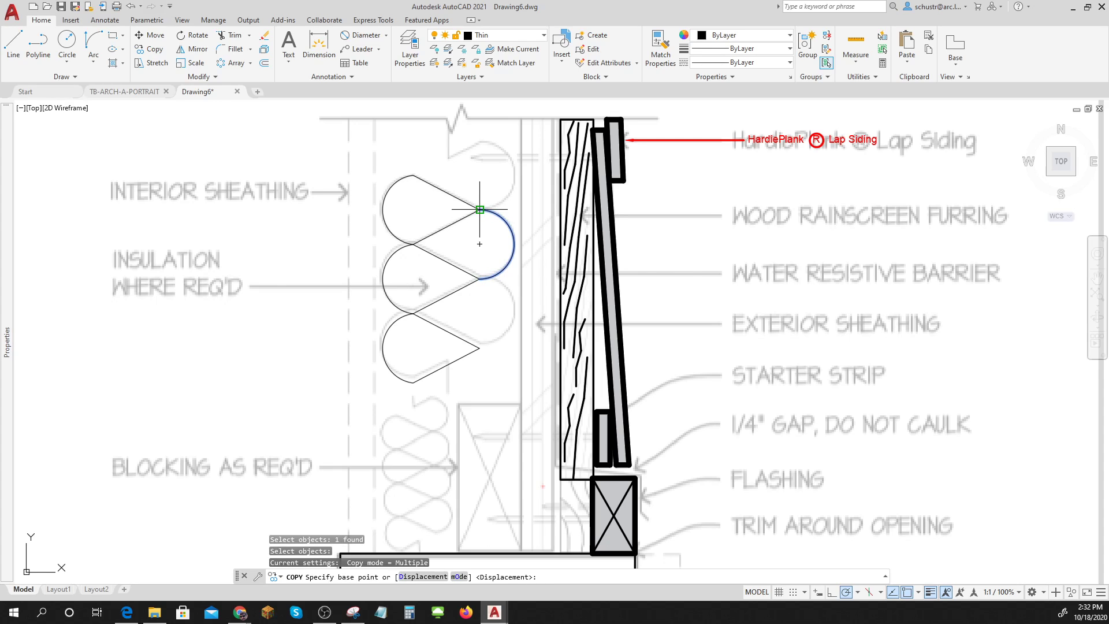
pyautogui.click(479, 210)
pyautogui.click(480, 278)
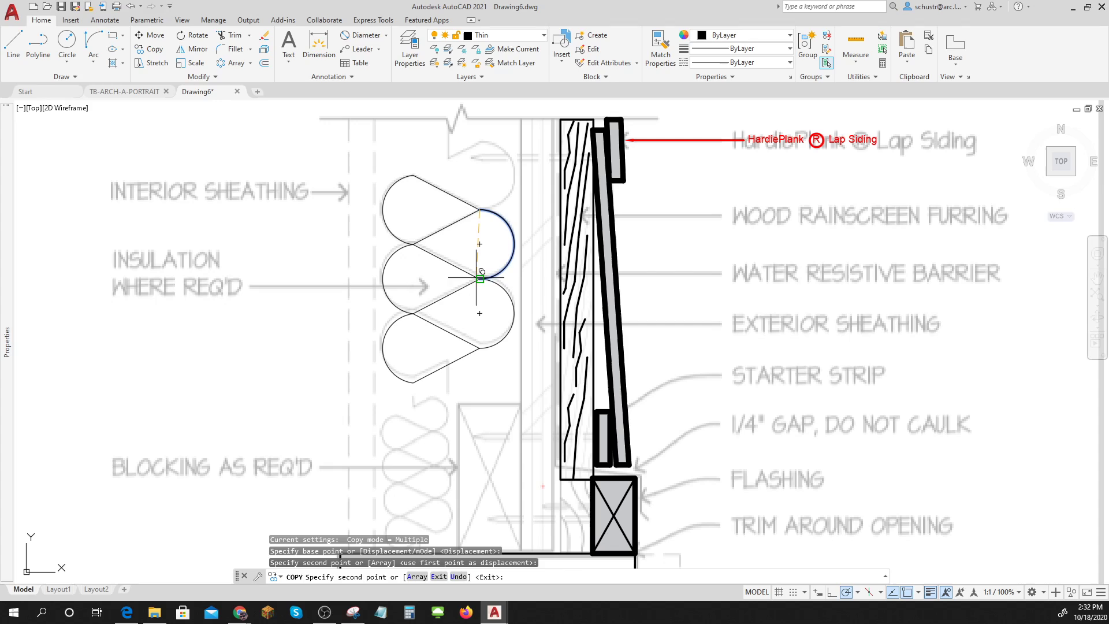
pyautogui.press('Return')
# Copy the original sheathing-side arc up once so that its lower end meets the first loop's tip
pyautogui.press('Return')
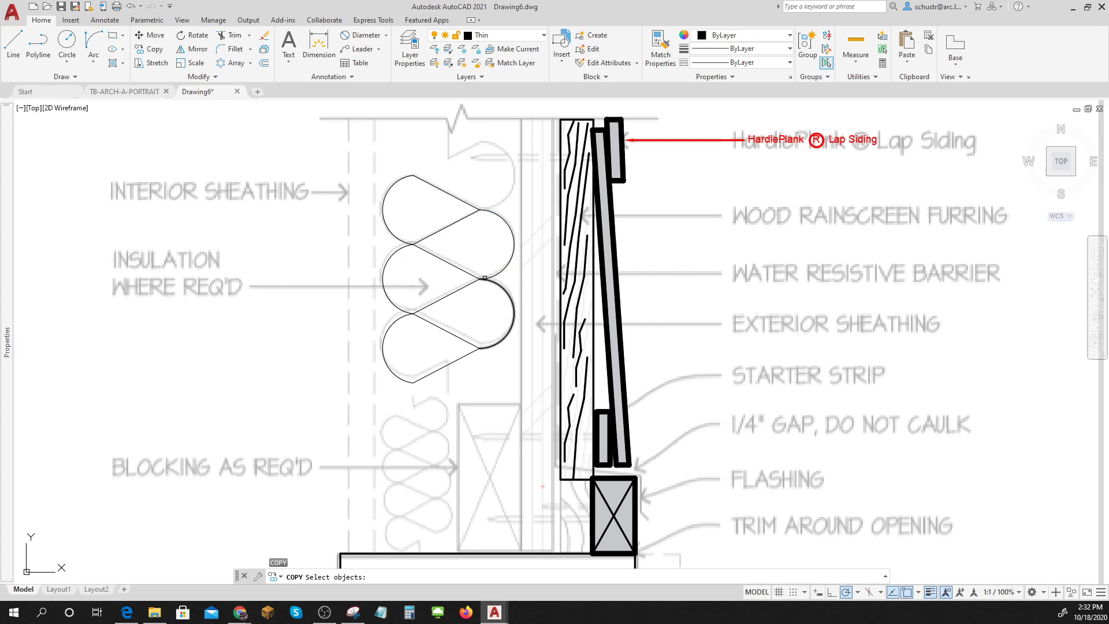
pyautogui.click(508, 265)
pyautogui.press('Return')
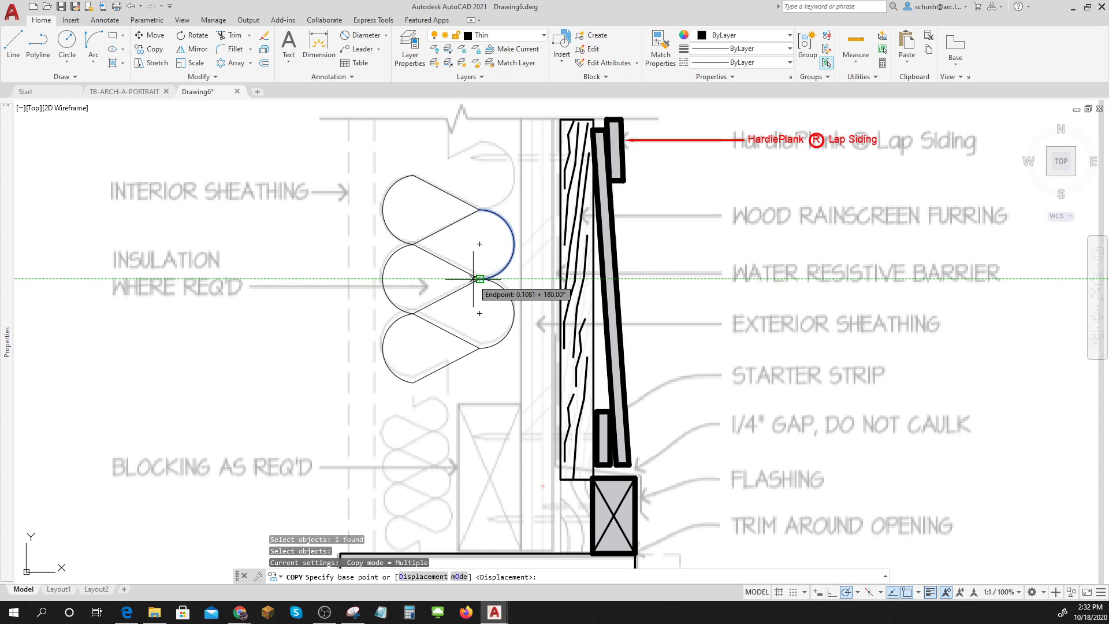
pyautogui.click(480, 278)
pyautogui.click(480, 209)
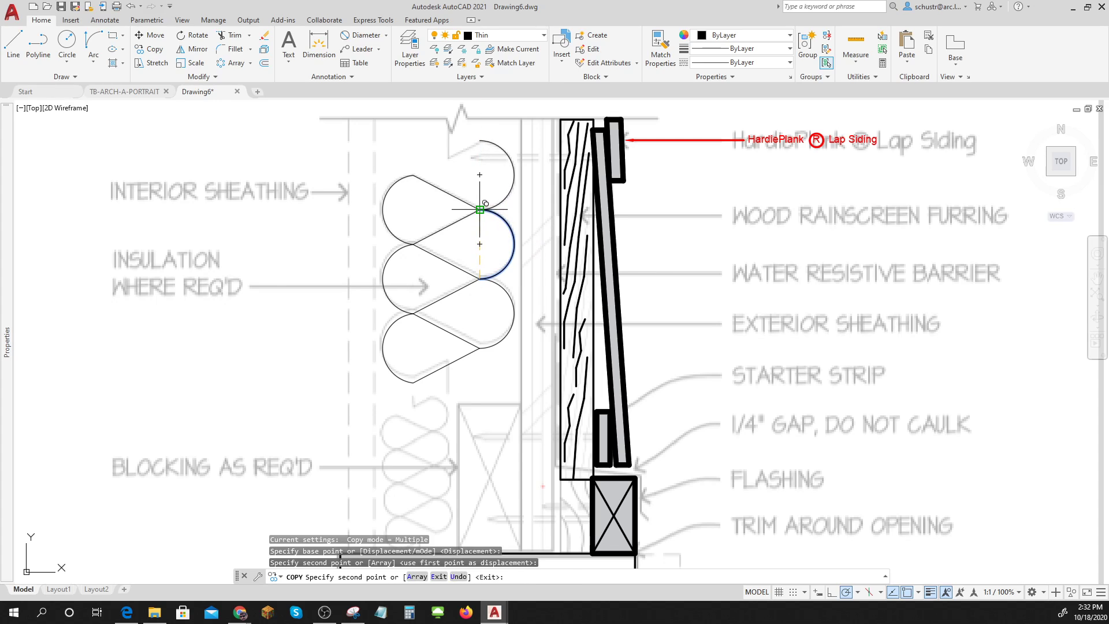
pyautogui.press('Escape')
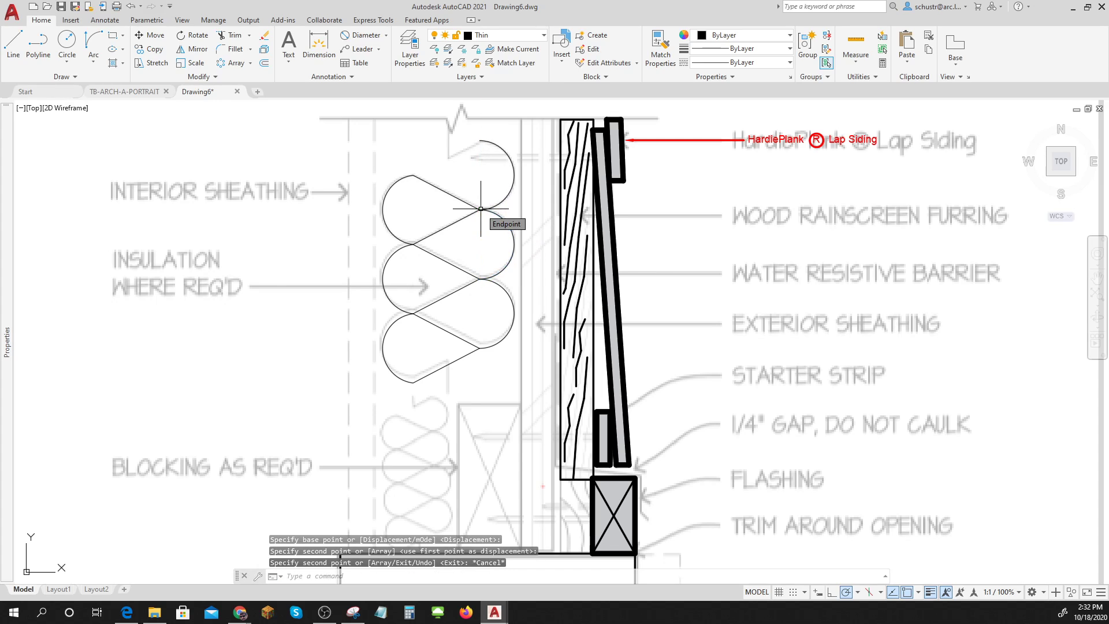
# Draw a line from the uppermost arc's free end diagonally down to the traced insulation edge and vertically up to the break line
pyautogui.click(13, 43)
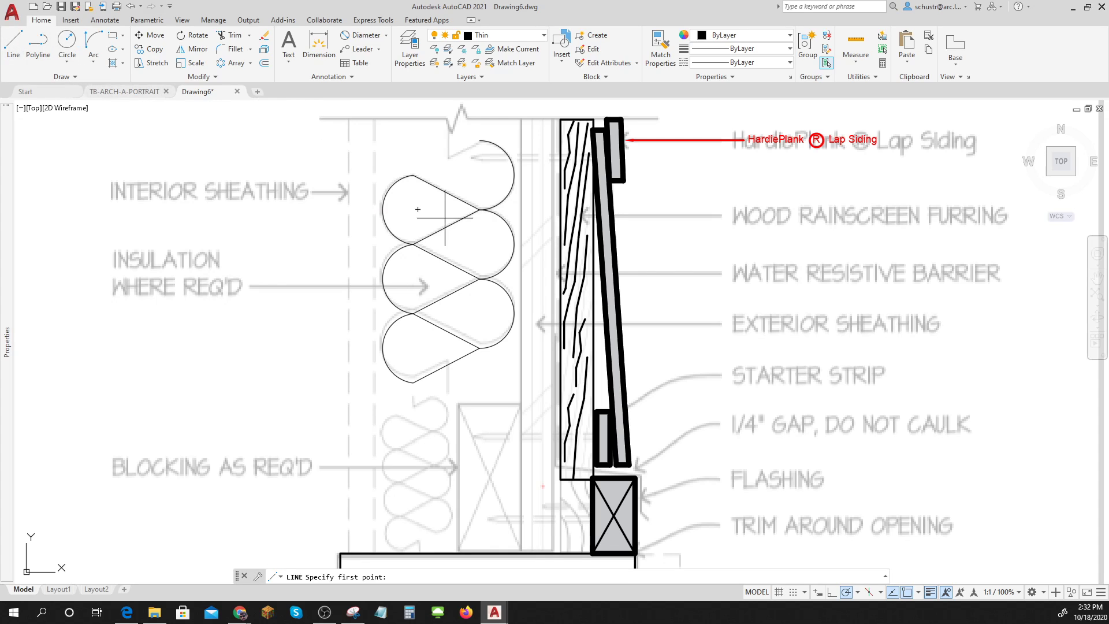
pyautogui.click(479, 141)
pyautogui.scroll(3, 450, 163)
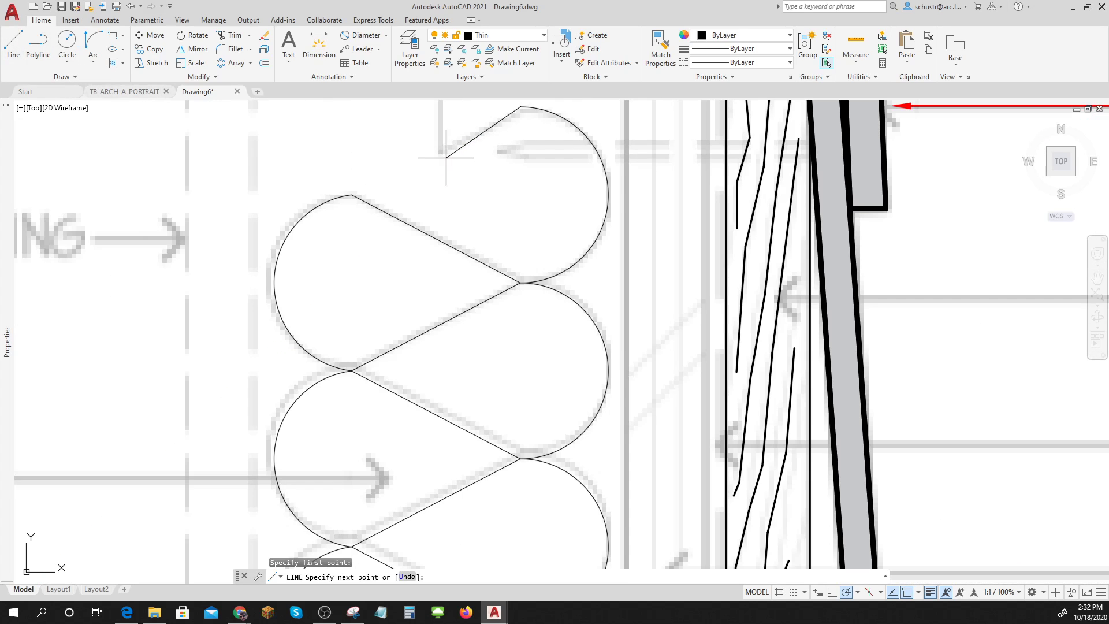
pyautogui.scroll(-3, 439, 155)
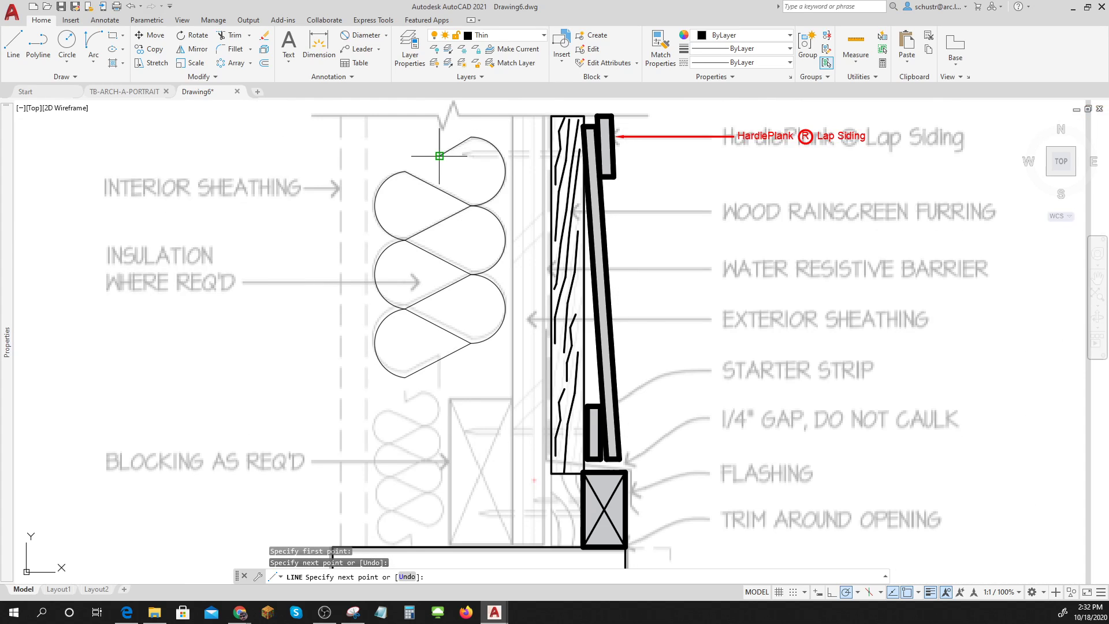
pyautogui.click(439, 123)
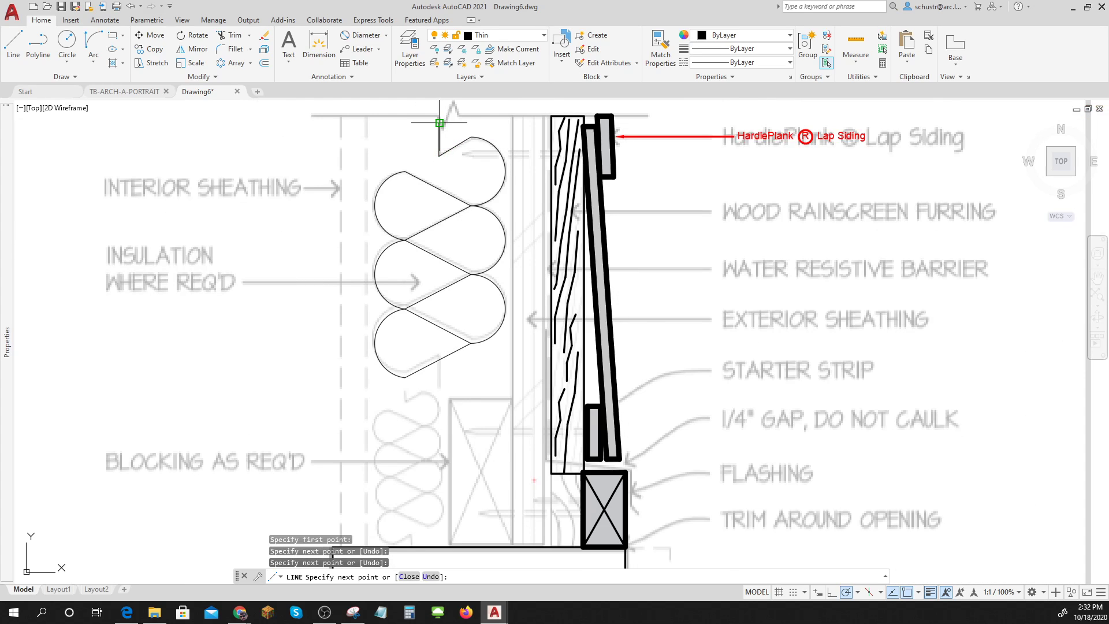
pyautogui.press('Escape')
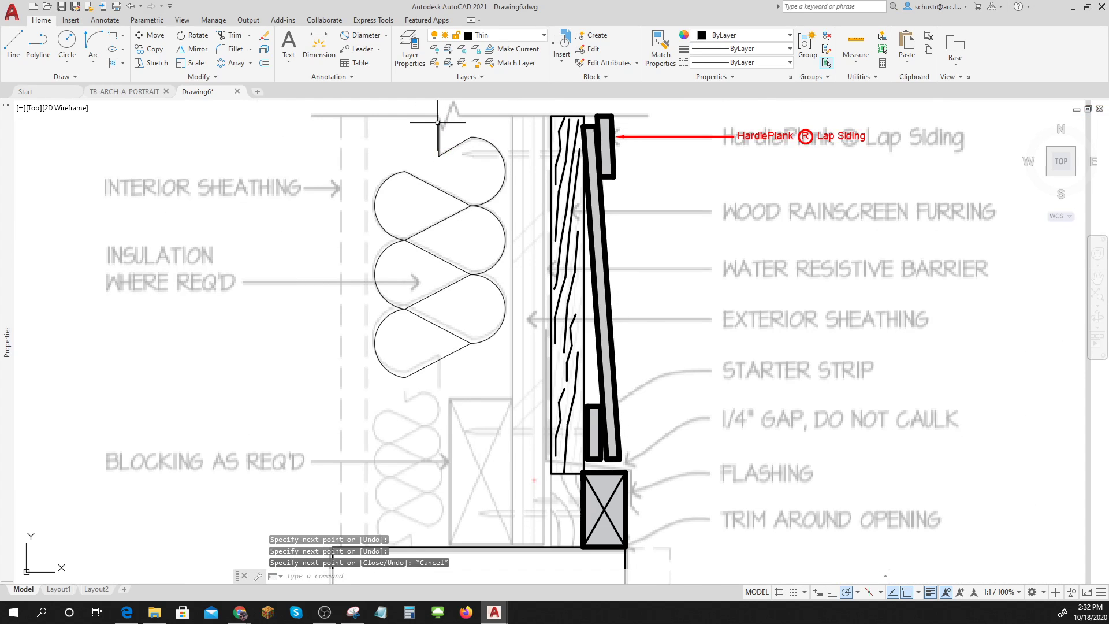
# Draw a short vertical line downward from the lowest insulation diagonal along the traced edge
pyautogui.click(14, 43)
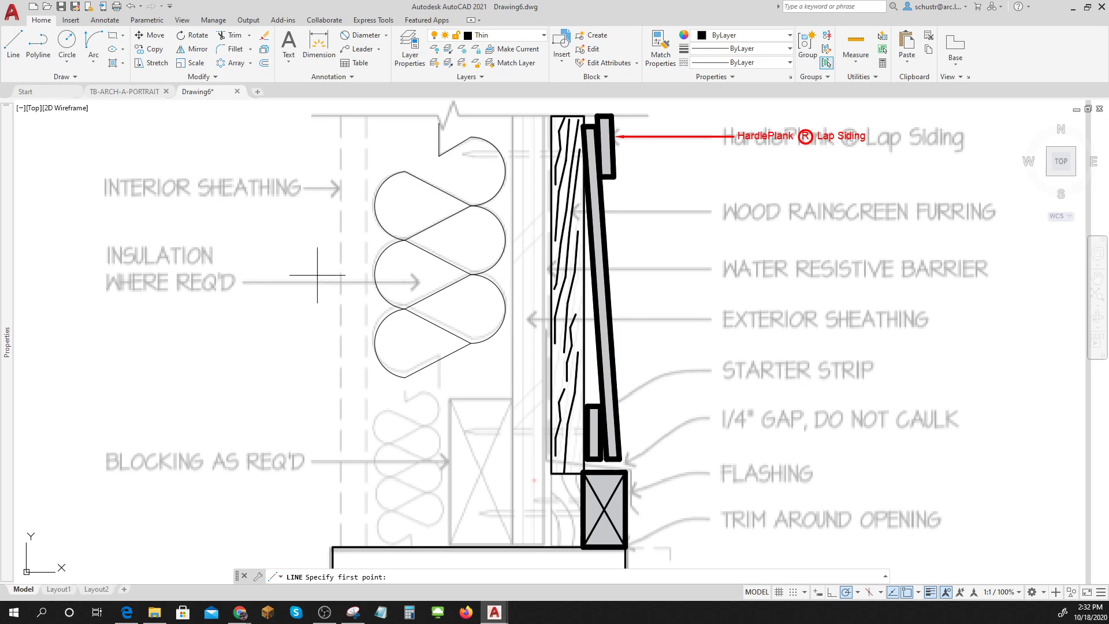
pyautogui.click(439, 360)
pyautogui.click(439, 389)
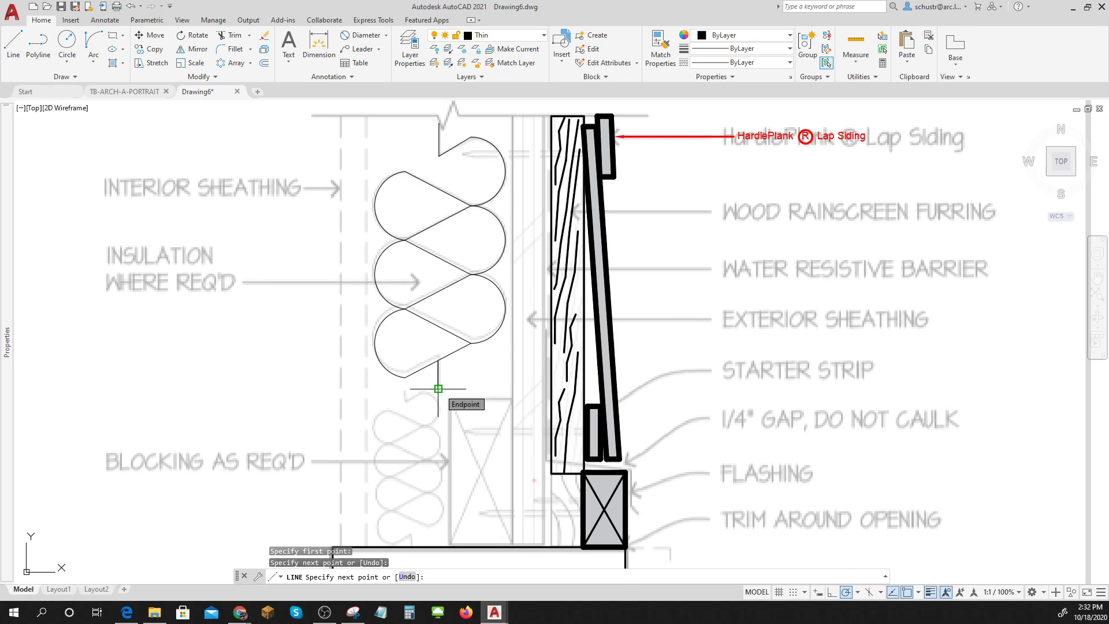
pyautogui.press('Escape')
# Trim the lowest insulation diagonal on its sheathing side, using the short vertical line as the cutting edge
pyautogui.write('tr')
pyautogui.press('Return')
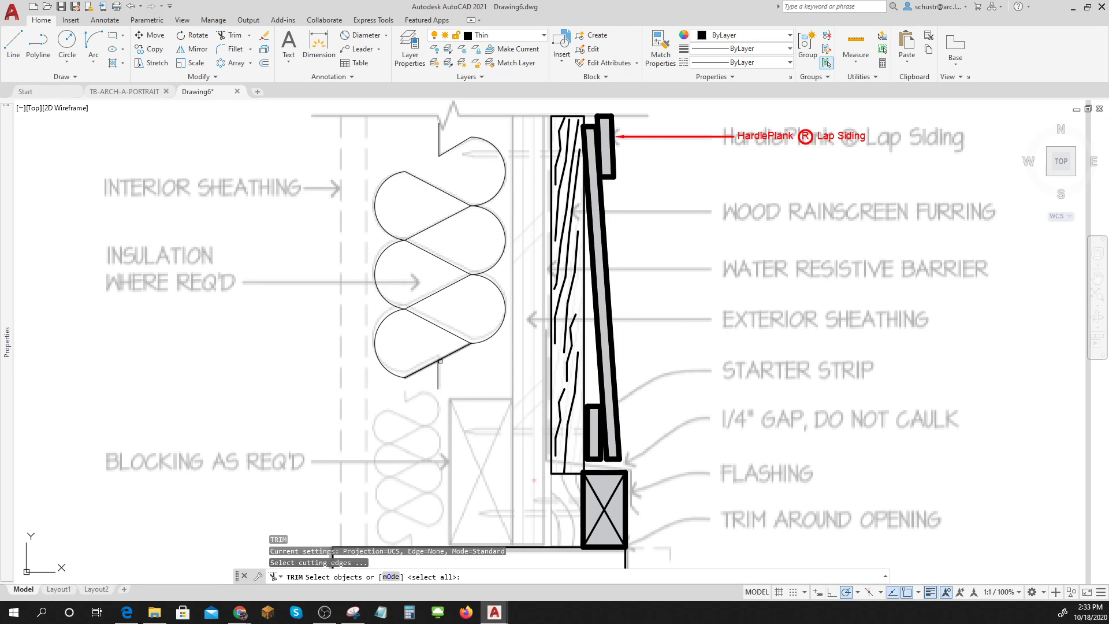
pyautogui.click(439, 363)
pyautogui.press('Return')
pyautogui.click(462, 349)
pyautogui.press('Return')
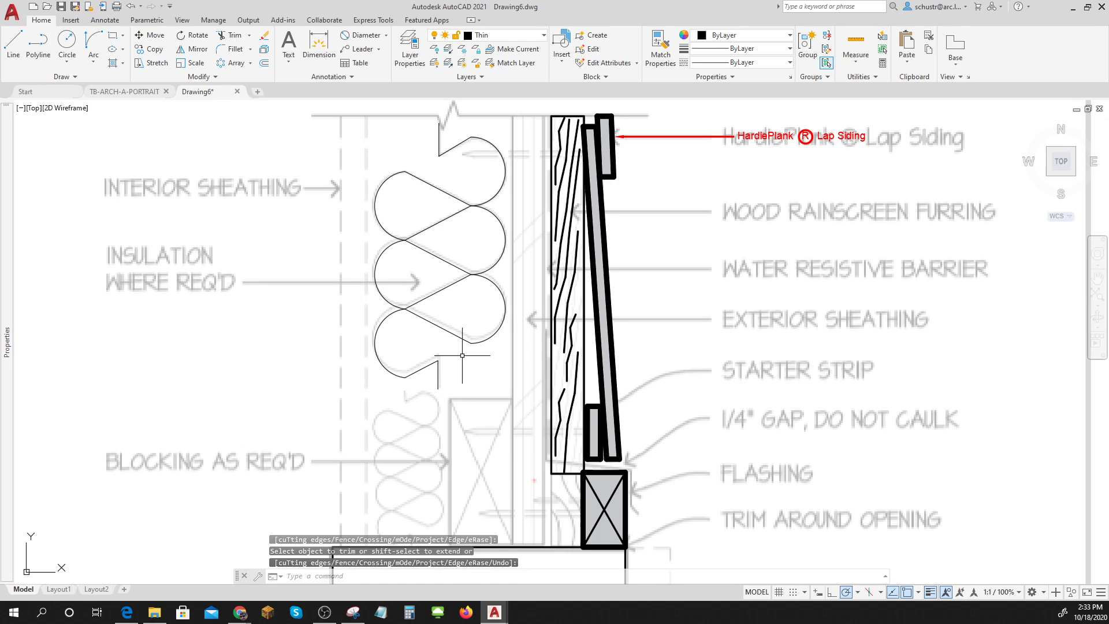
# On the Thick layer, trace the upper break line across the wall, including the zigzag above the insulation
pyautogui.scroll(-2, 462, 355)
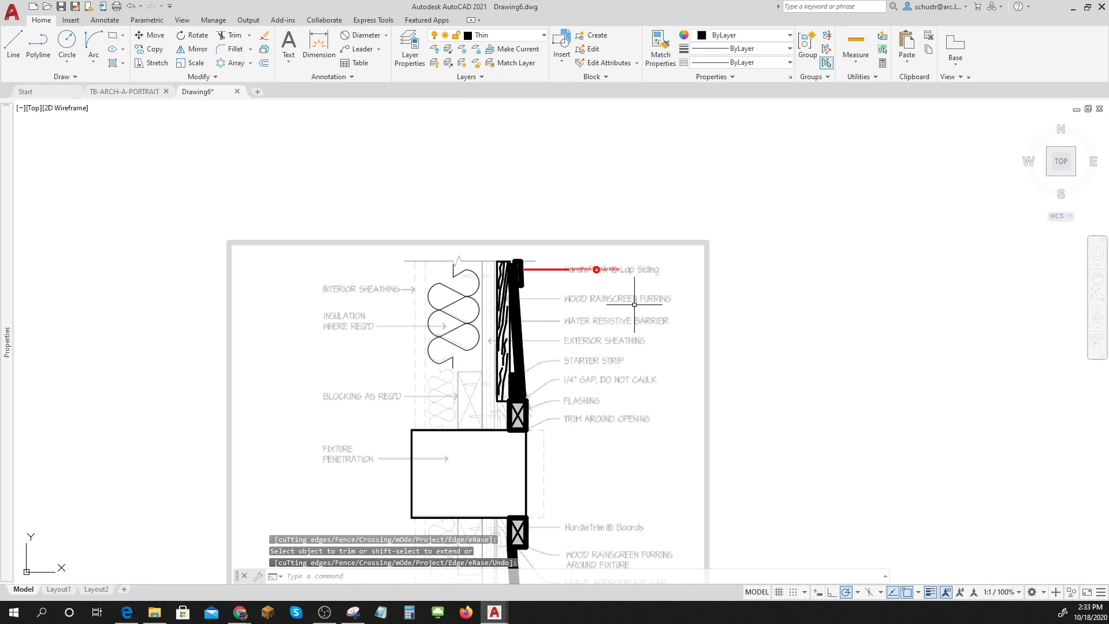
pyautogui.click(14, 42)
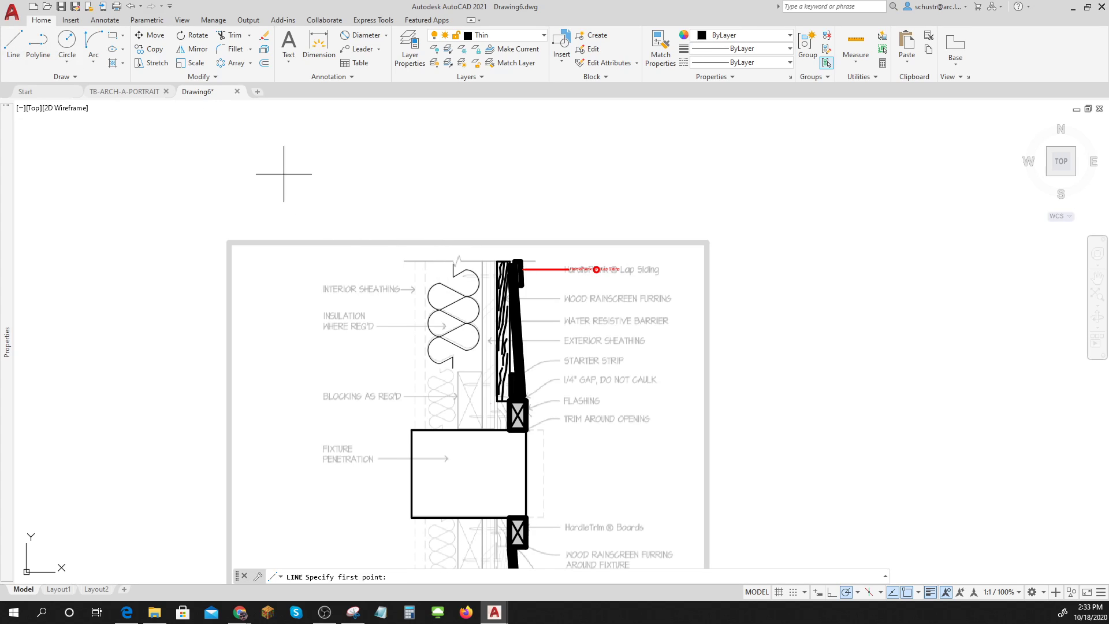
pyautogui.click(543, 35)
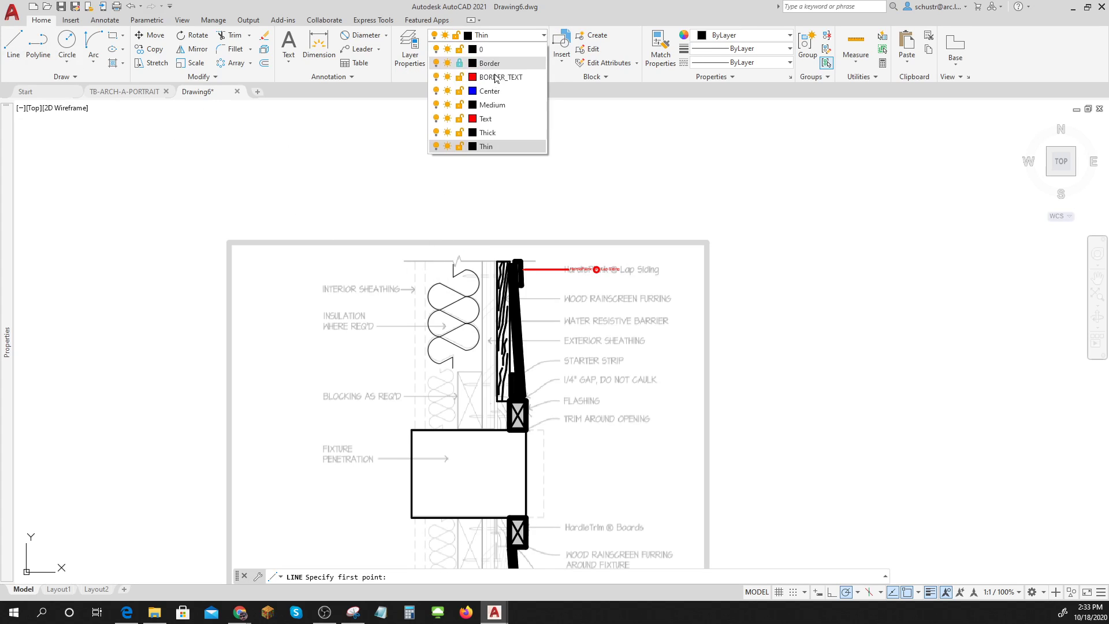
pyautogui.click(494, 136)
pyautogui.scroll(5, 474, 252)
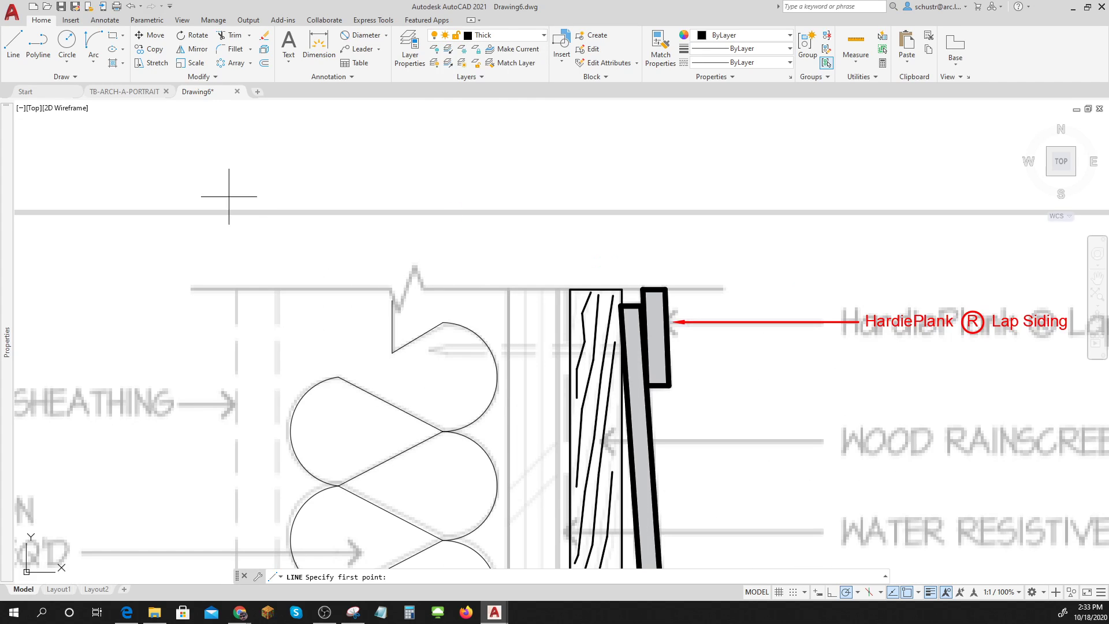
pyautogui.click(16, 39)
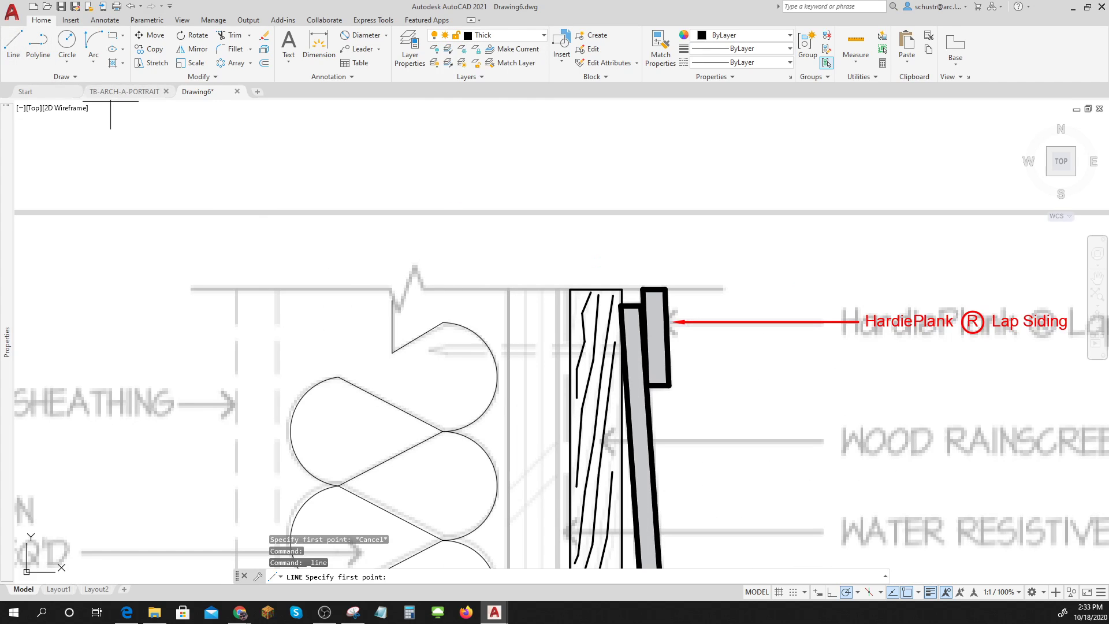
pyautogui.click(191, 288)
pyautogui.click(391, 287)
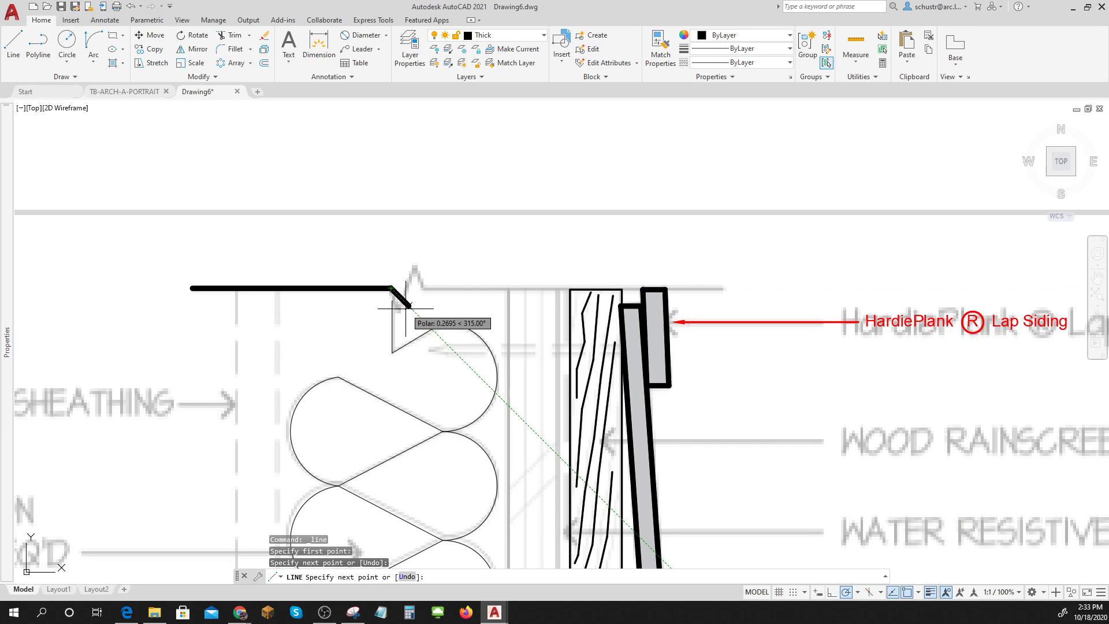
pyautogui.click(402, 316)
pyautogui.click(416, 263)
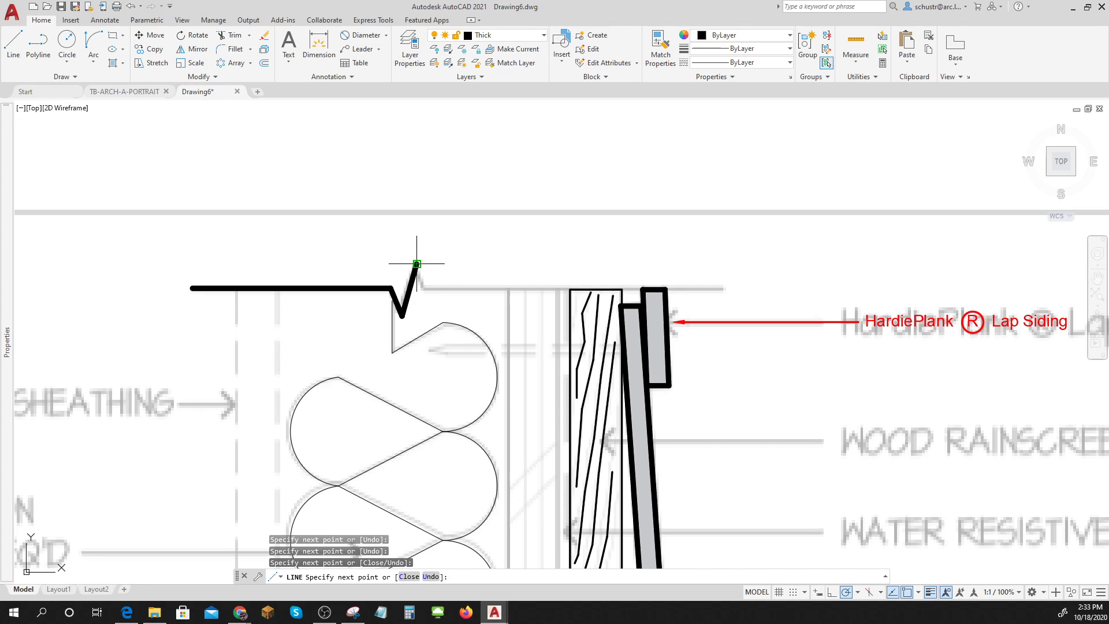
pyautogui.click(427, 289)
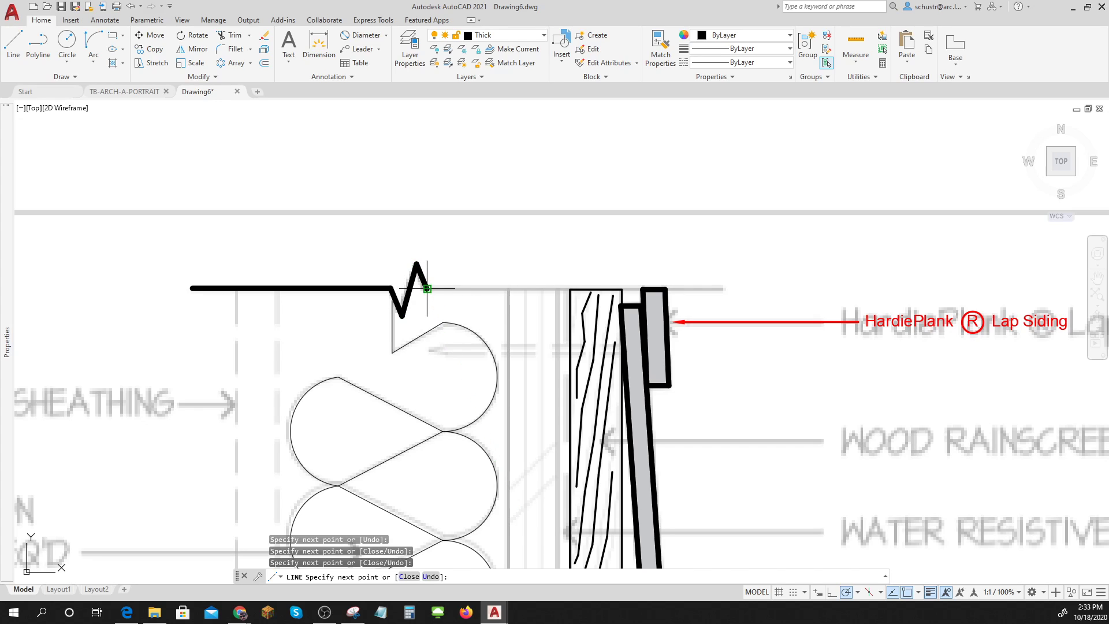
pyautogui.click(730, 288)
pyautogui.press('Escape')
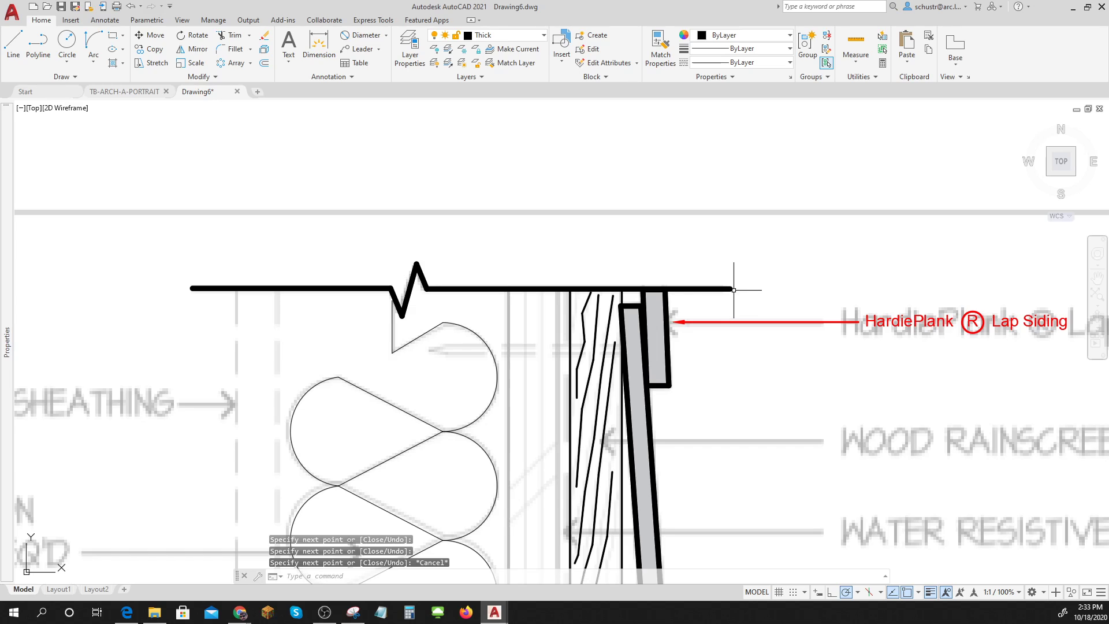
# Switch to Layout1, activate its viewport and zoom the detail to its extents inside the sheet border
pyautogui.scroll(-8, 730, 288)
pyautogui.moveTo(740, 335); pyautogui.dragTo(586, 220, button='middle')
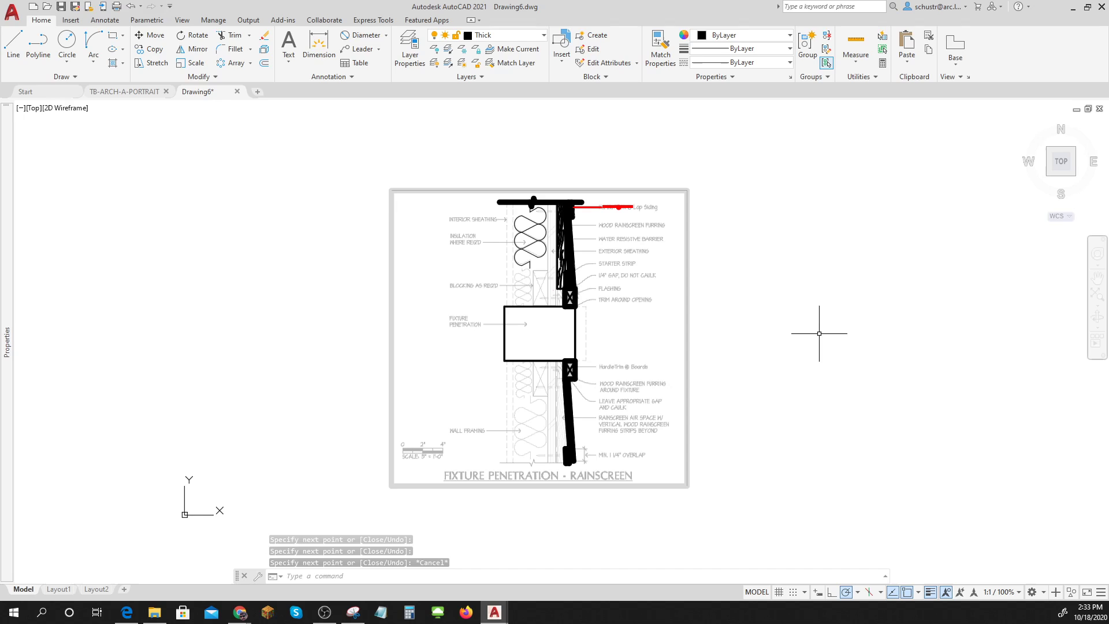
pyautogui.click(61, 591)
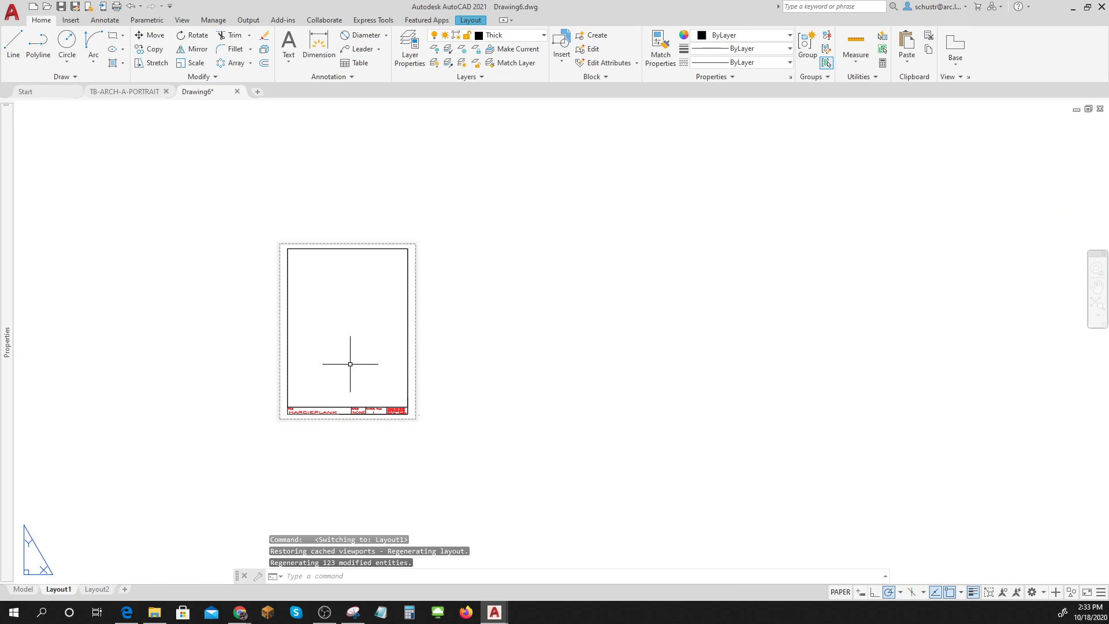
pyautogui.press('Escape')
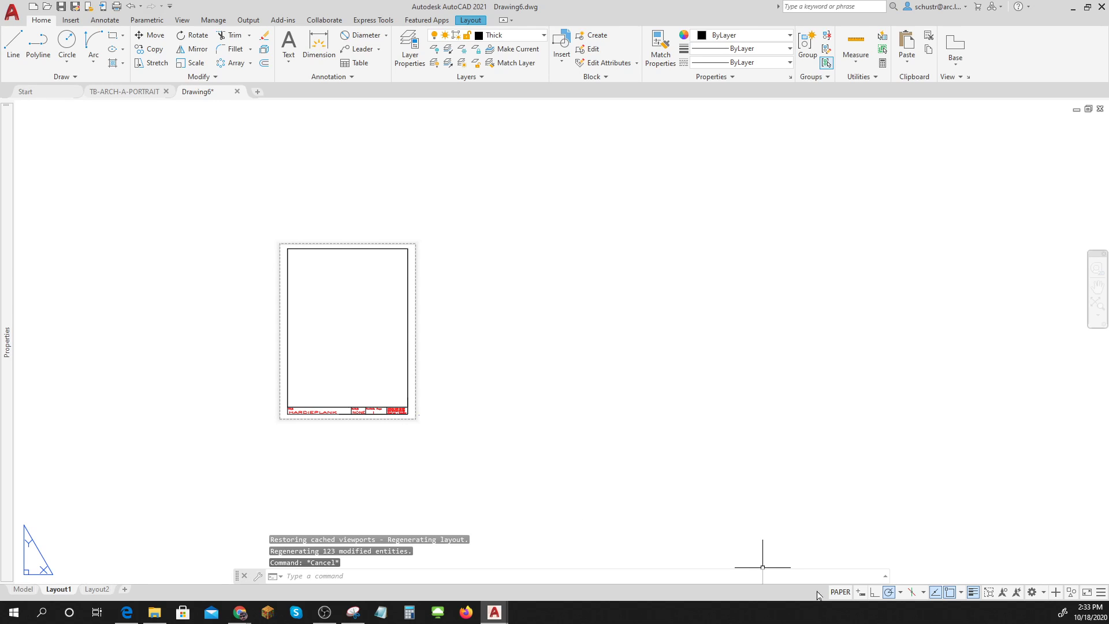
pyautogui.doubleClick(343, 358)
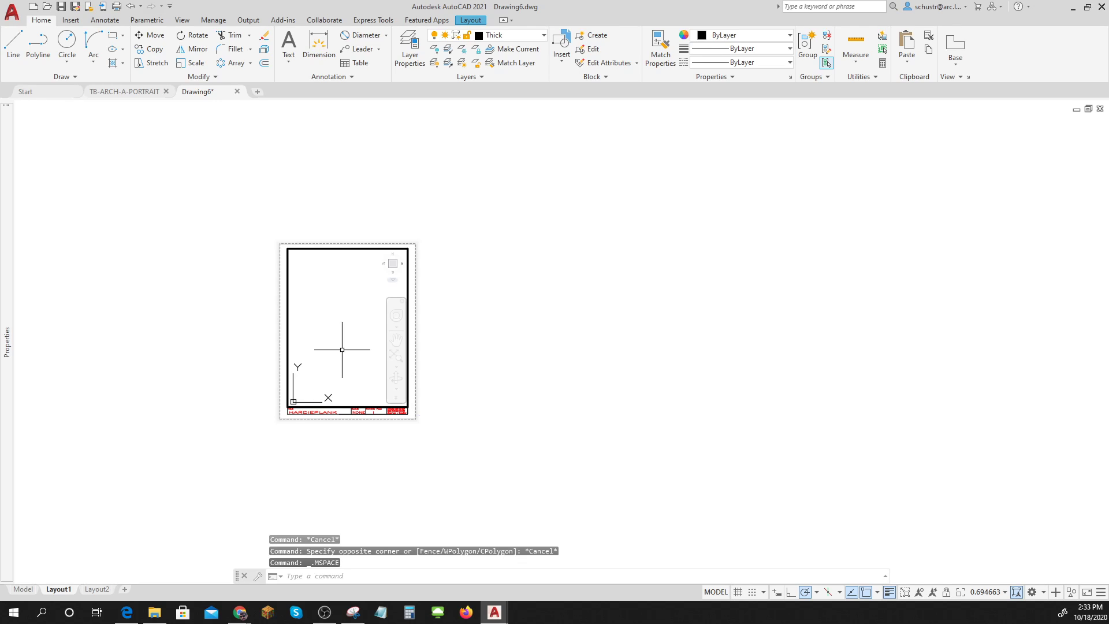
pyautogui.middleClick(342, 350)
pyautogui.middleClick(342, 350)
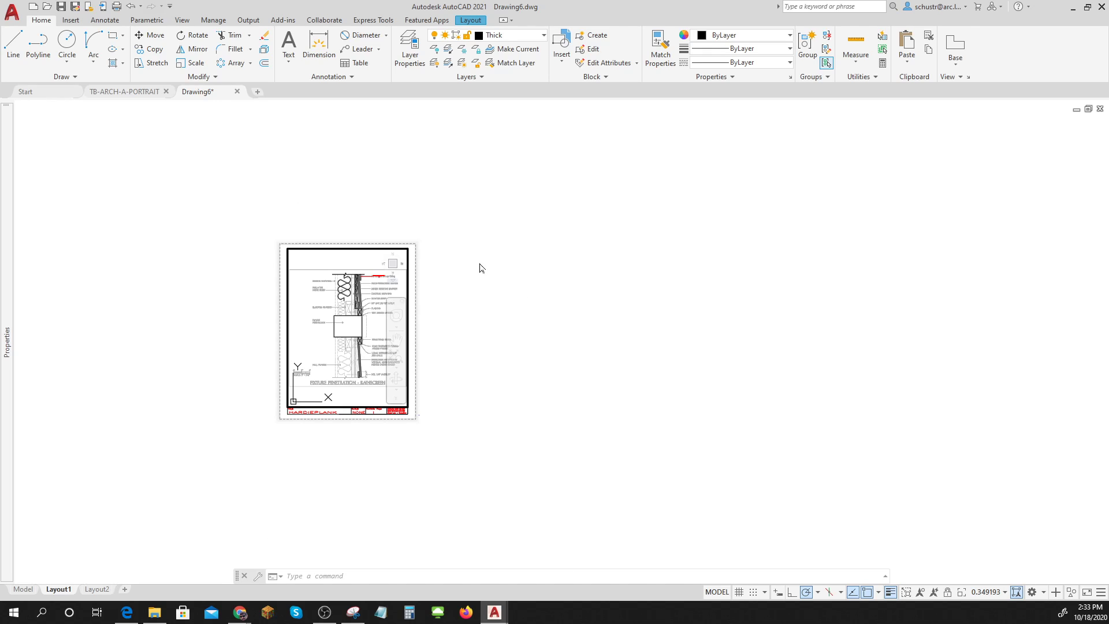
pyautogui.press('Escape')
pyautogui.press('Escape')
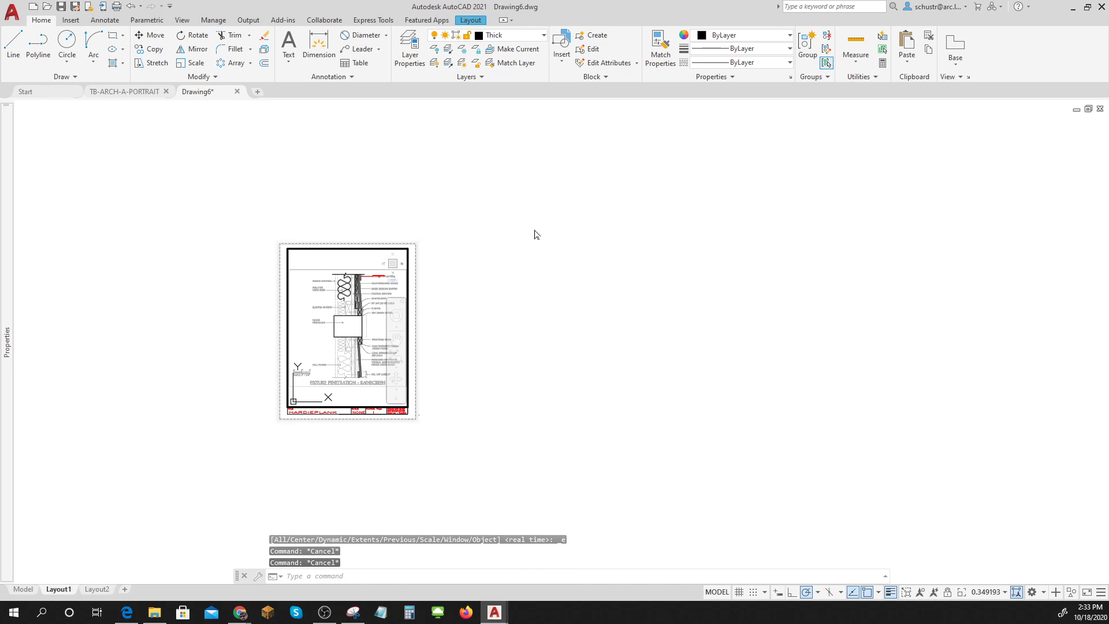
# Turn off the Border layer to hide the traced underlay, and return the layout to paper space
pyautogui.click(542, 37)
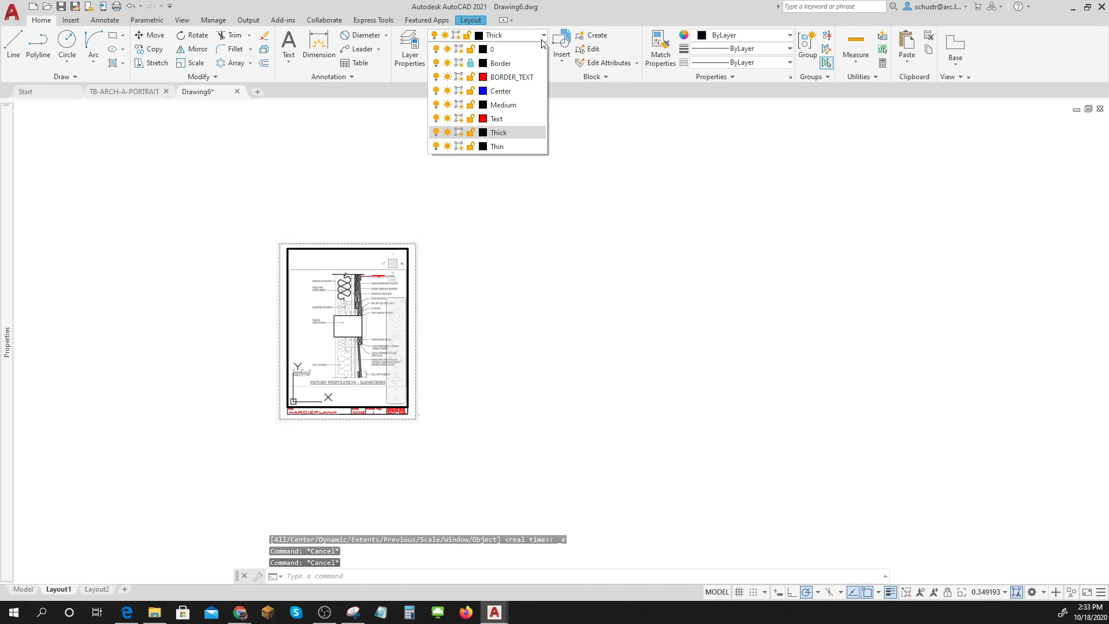
pyautogui.click(436, 64)
pyautogui.press('Escape')
pyautogui.press('Escape')
pyautogui.press('Escape')
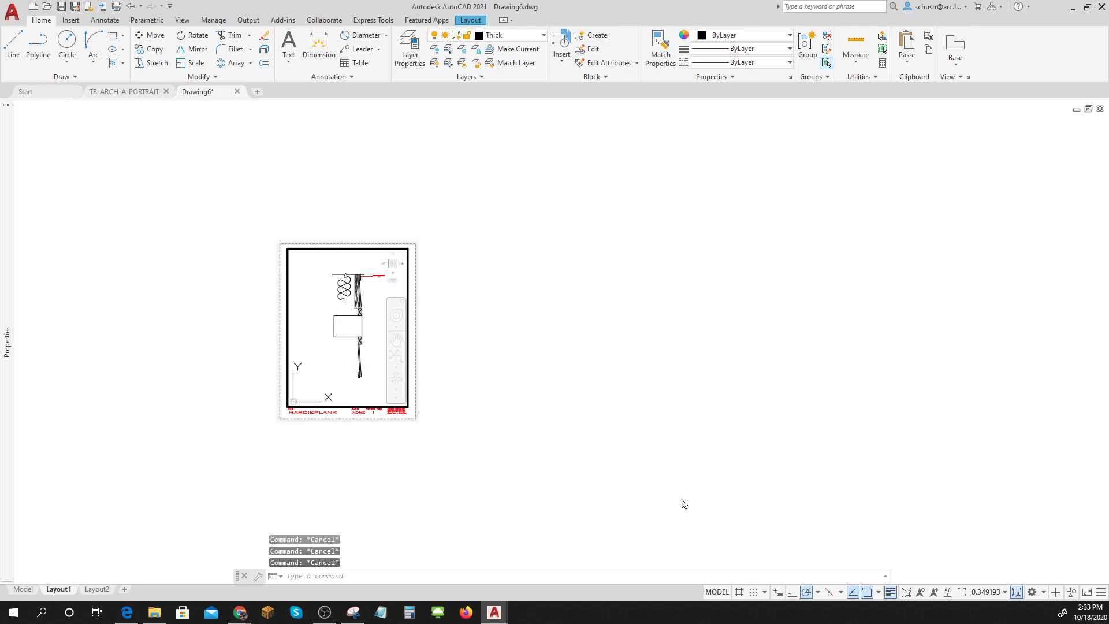
pyautogui.click(717, 592)
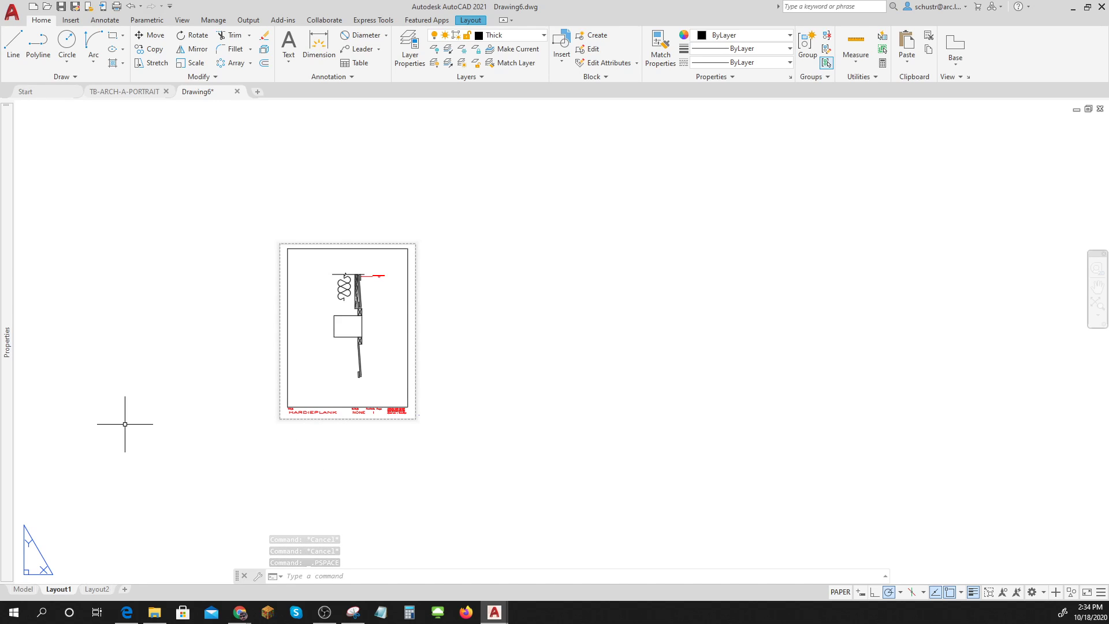
# Save the drawing as HardiePlank in the AutoCAD Drawings To Submit folder
pyautogui.click(11, 13)
pyautogui.click(38, 152)
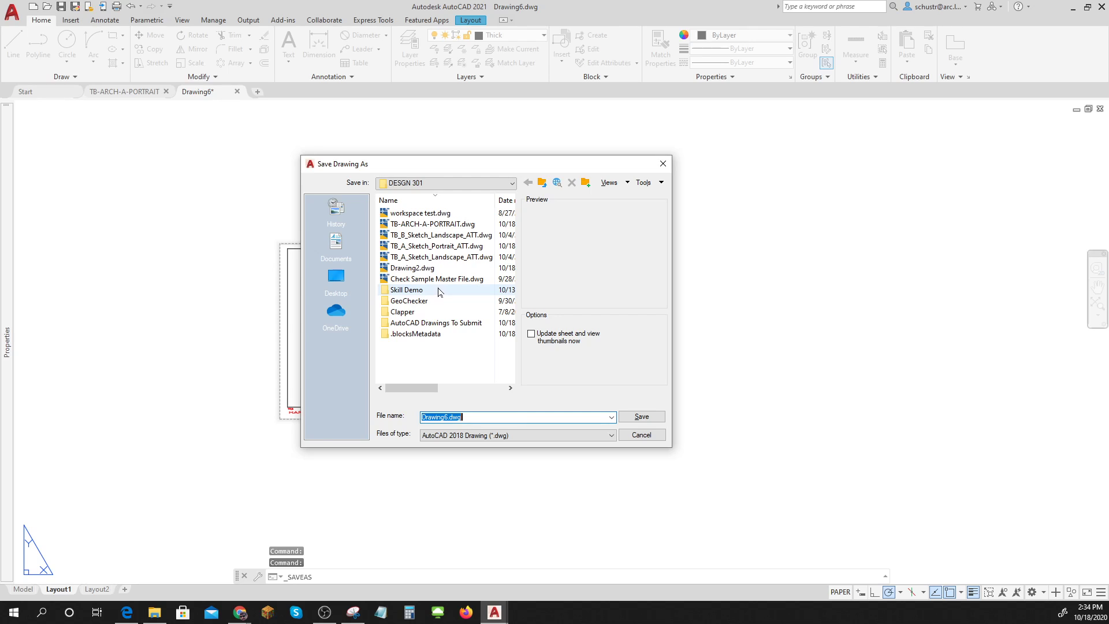
pyautogui.doubleClick(442, 327)
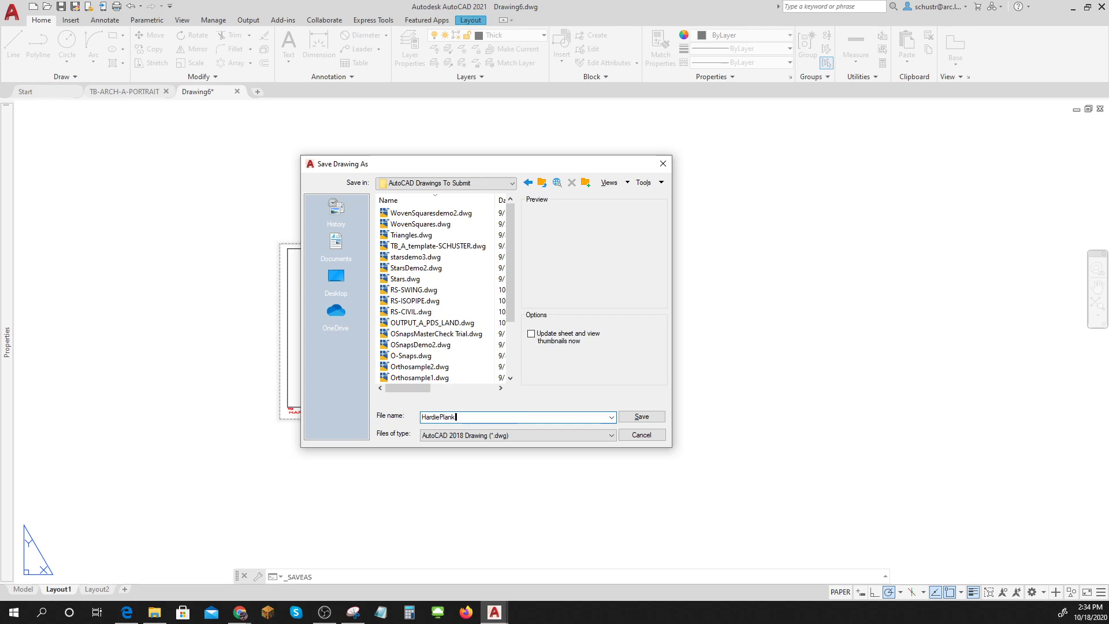
pyautogui.click(642, 417)
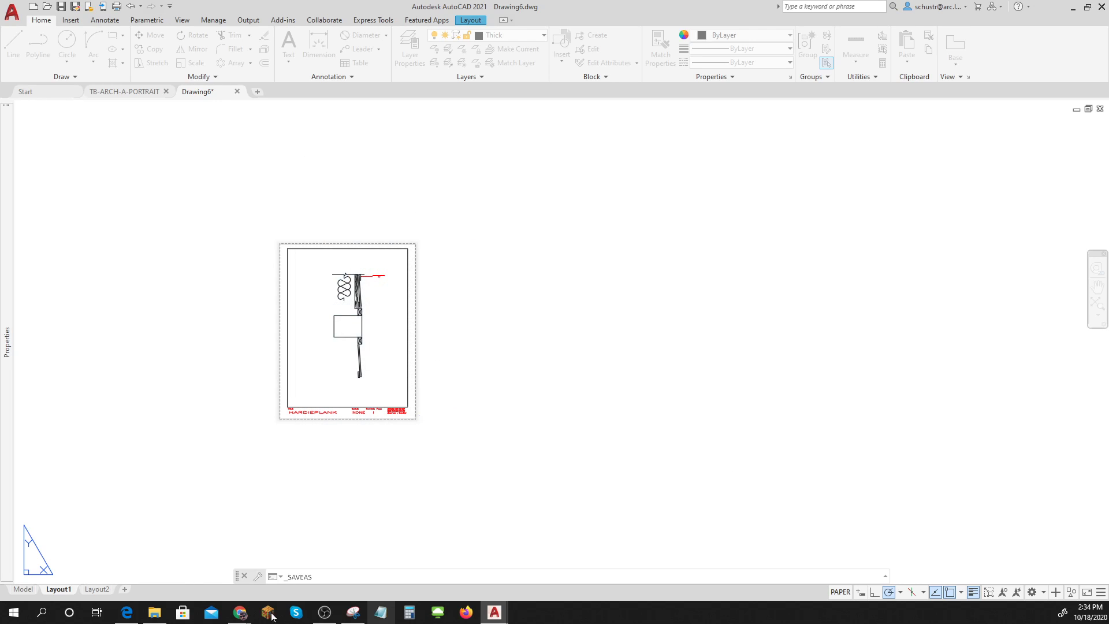